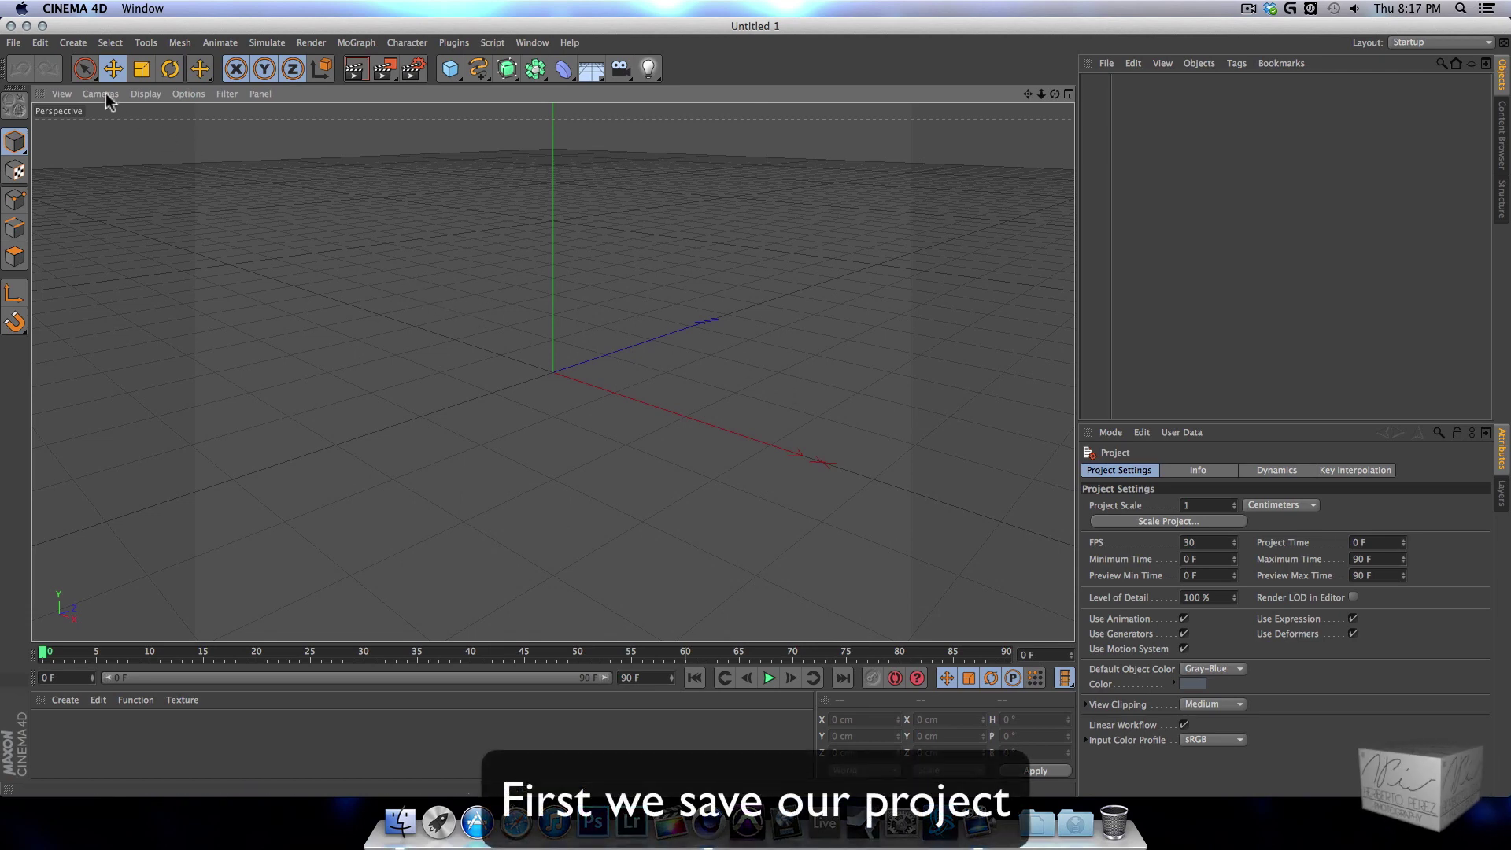
- Save the project as Animated3dwatermak in the Desktop's Animated 3D Watermark folder
click(13, 42)
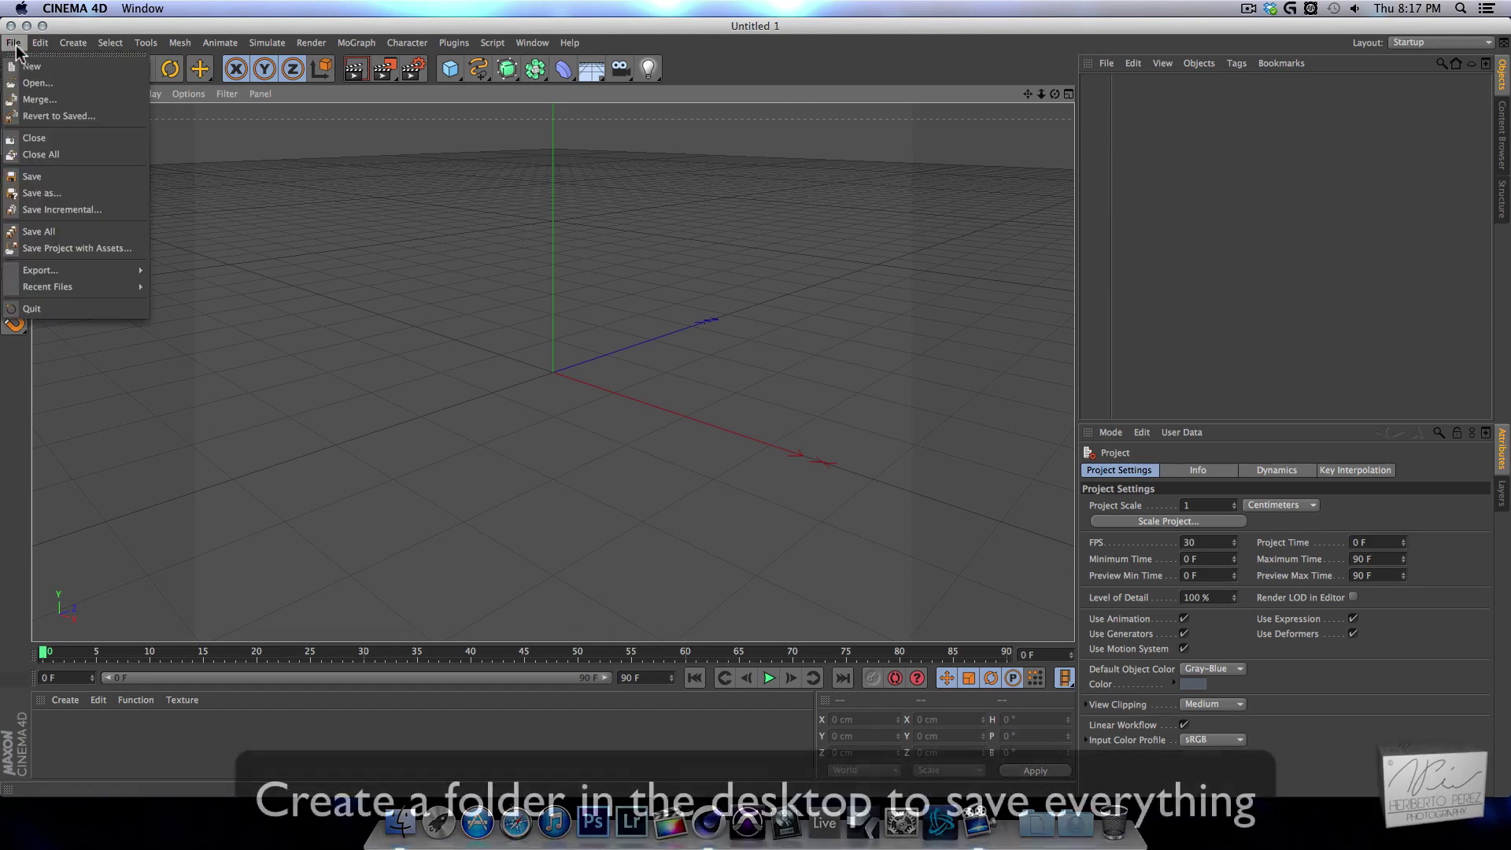
click(44, 182)
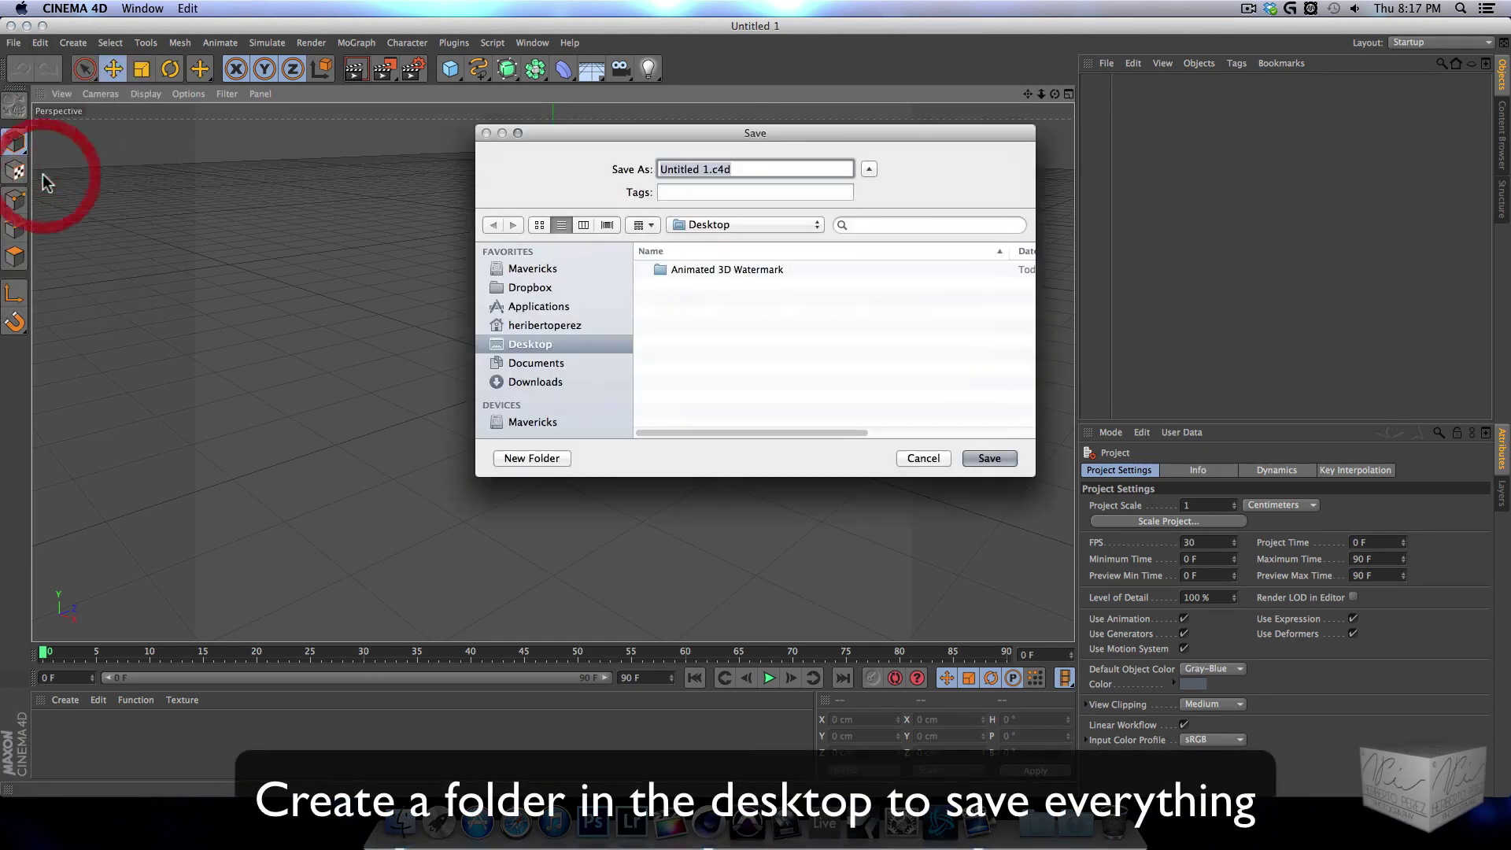
click(725, 270)
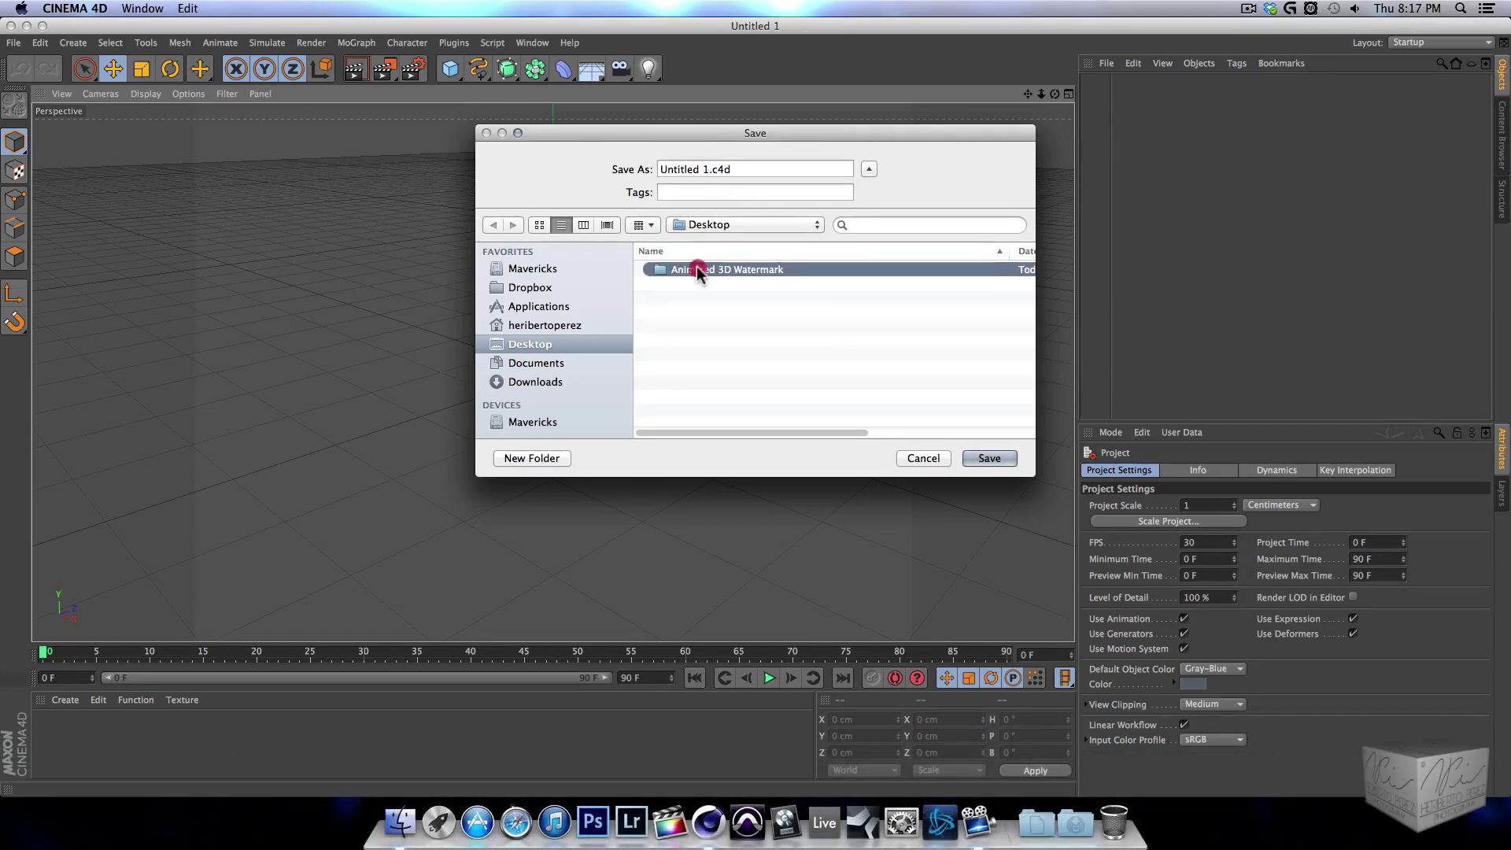
double_click(697, 268)
click(658, 170)
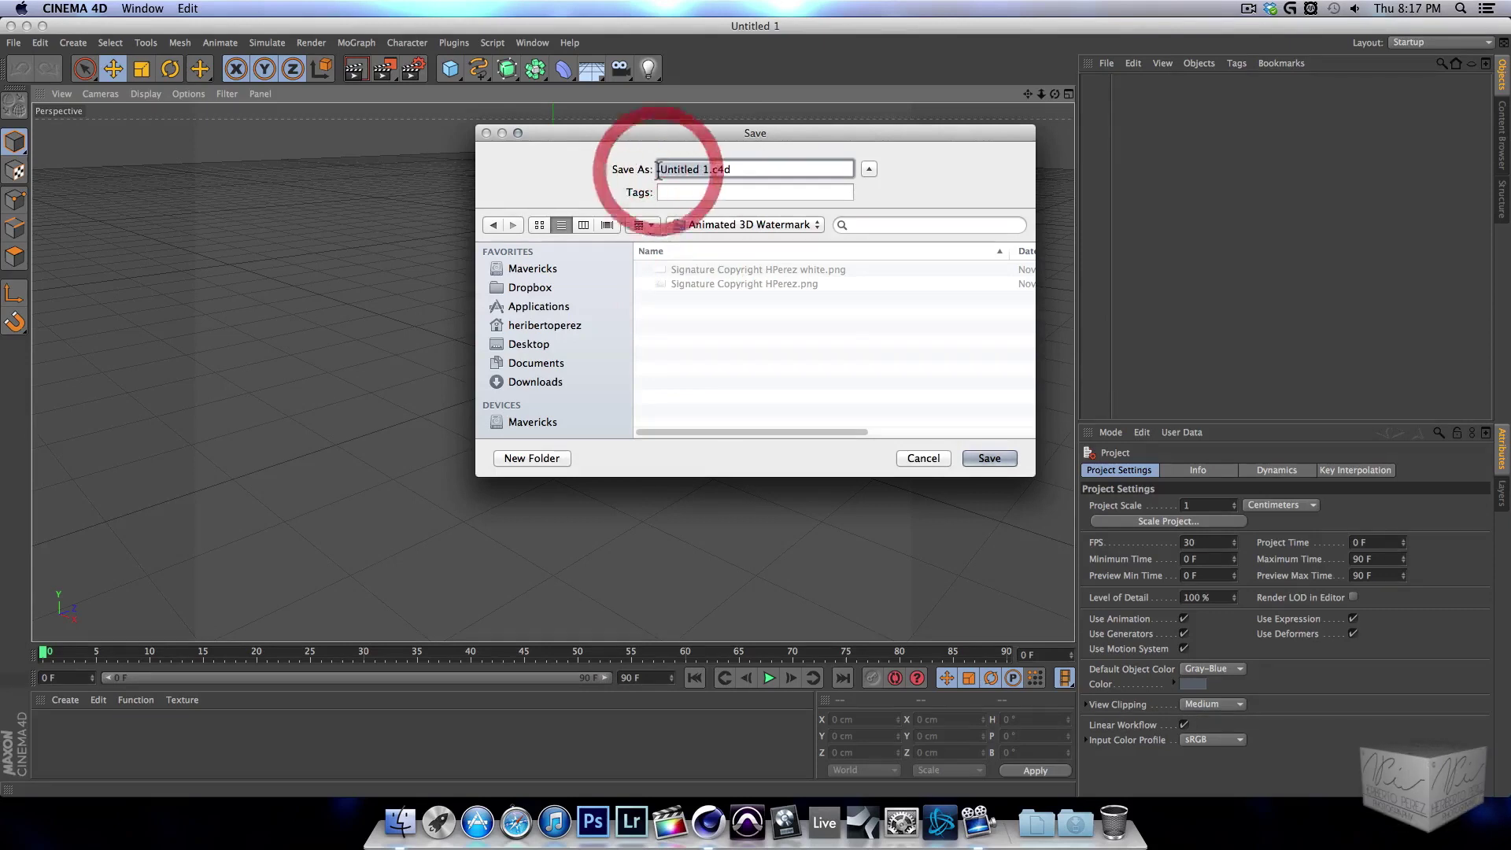
text(Animated3d)
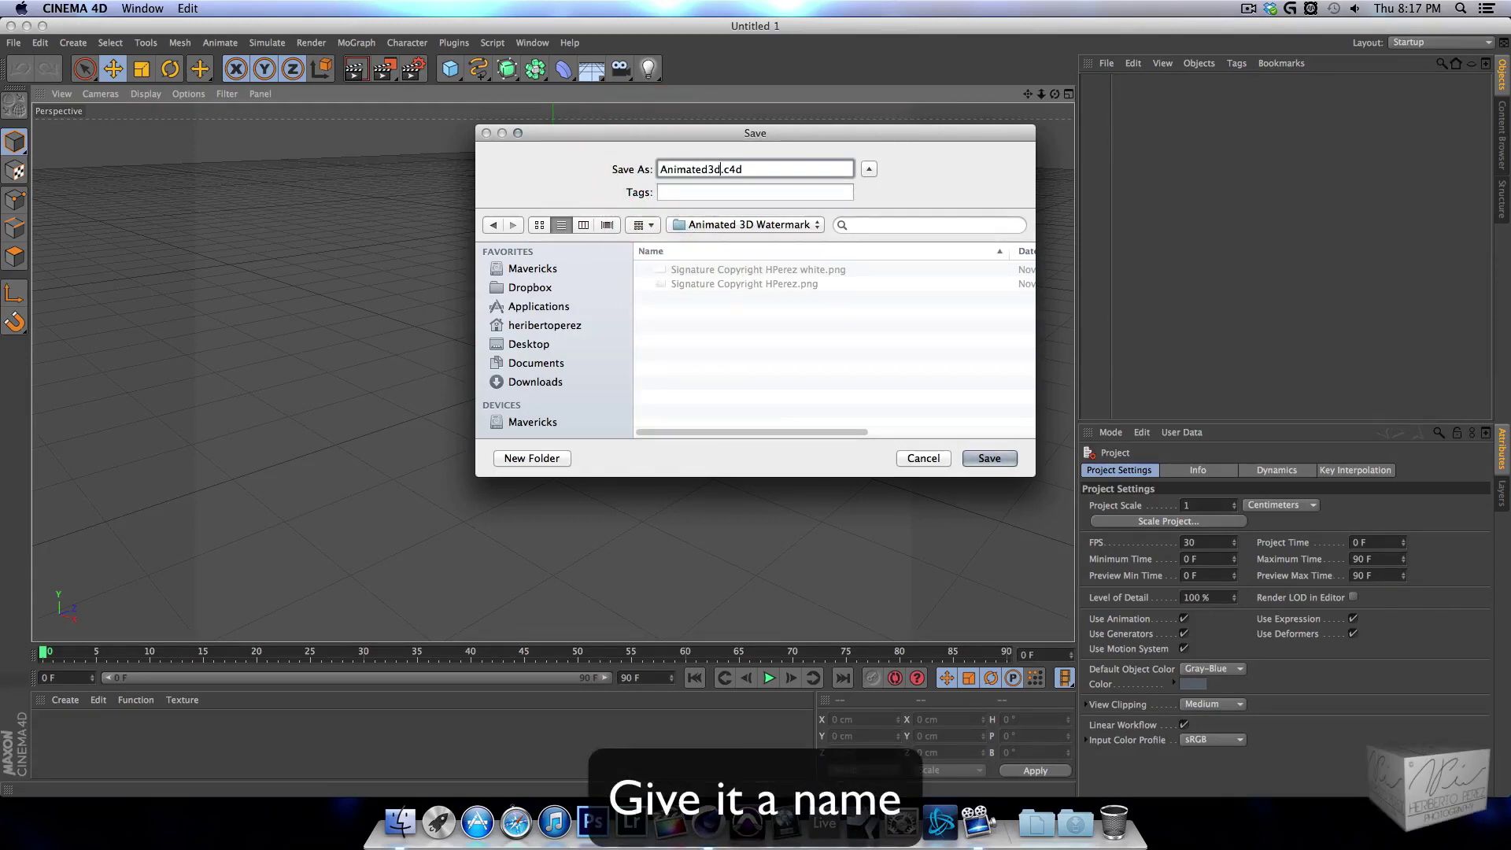
text(watermak)
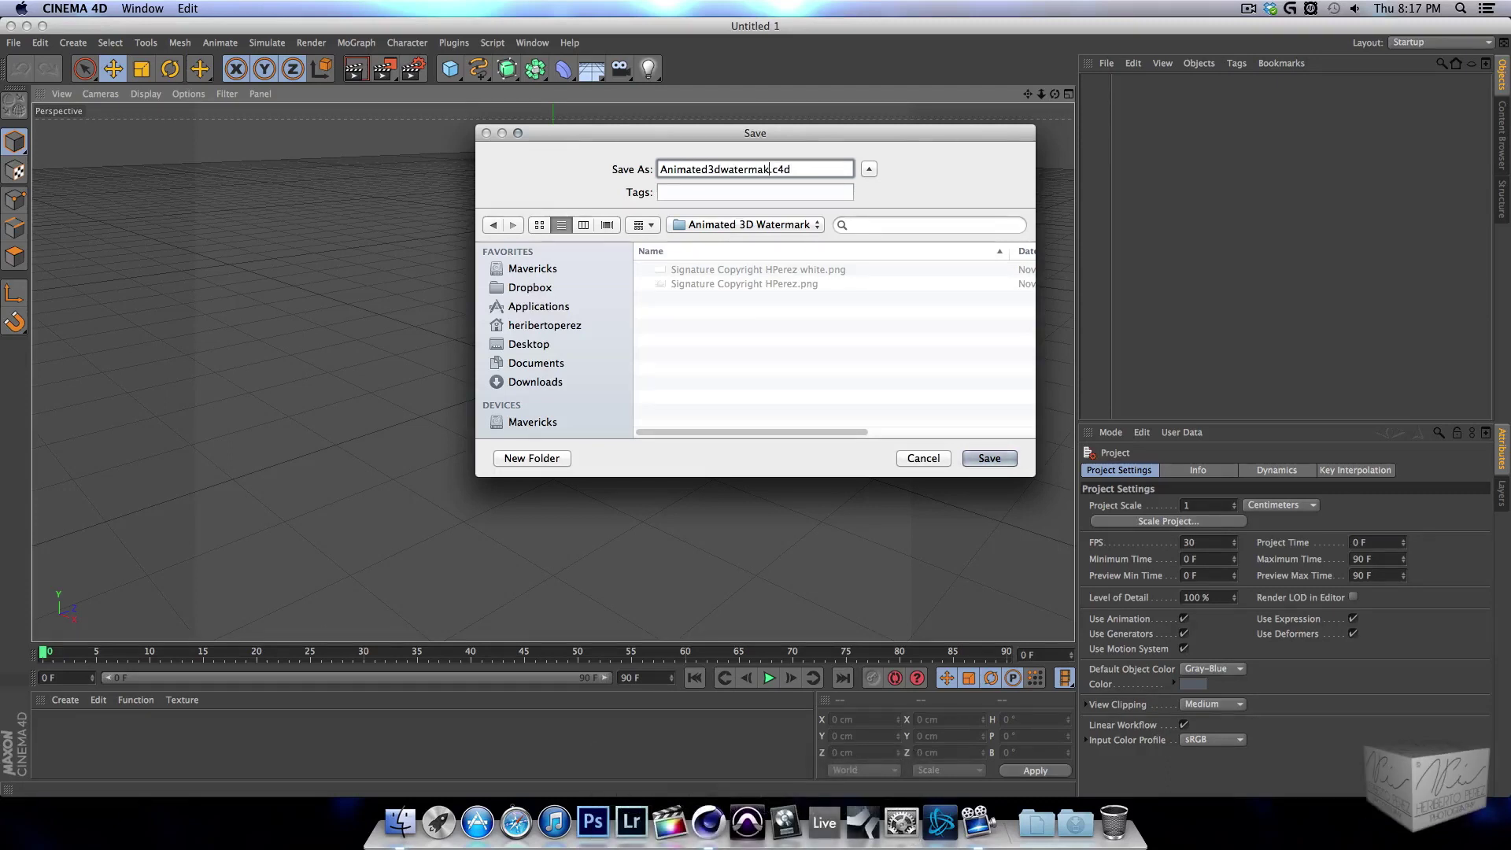
click(987, 459)
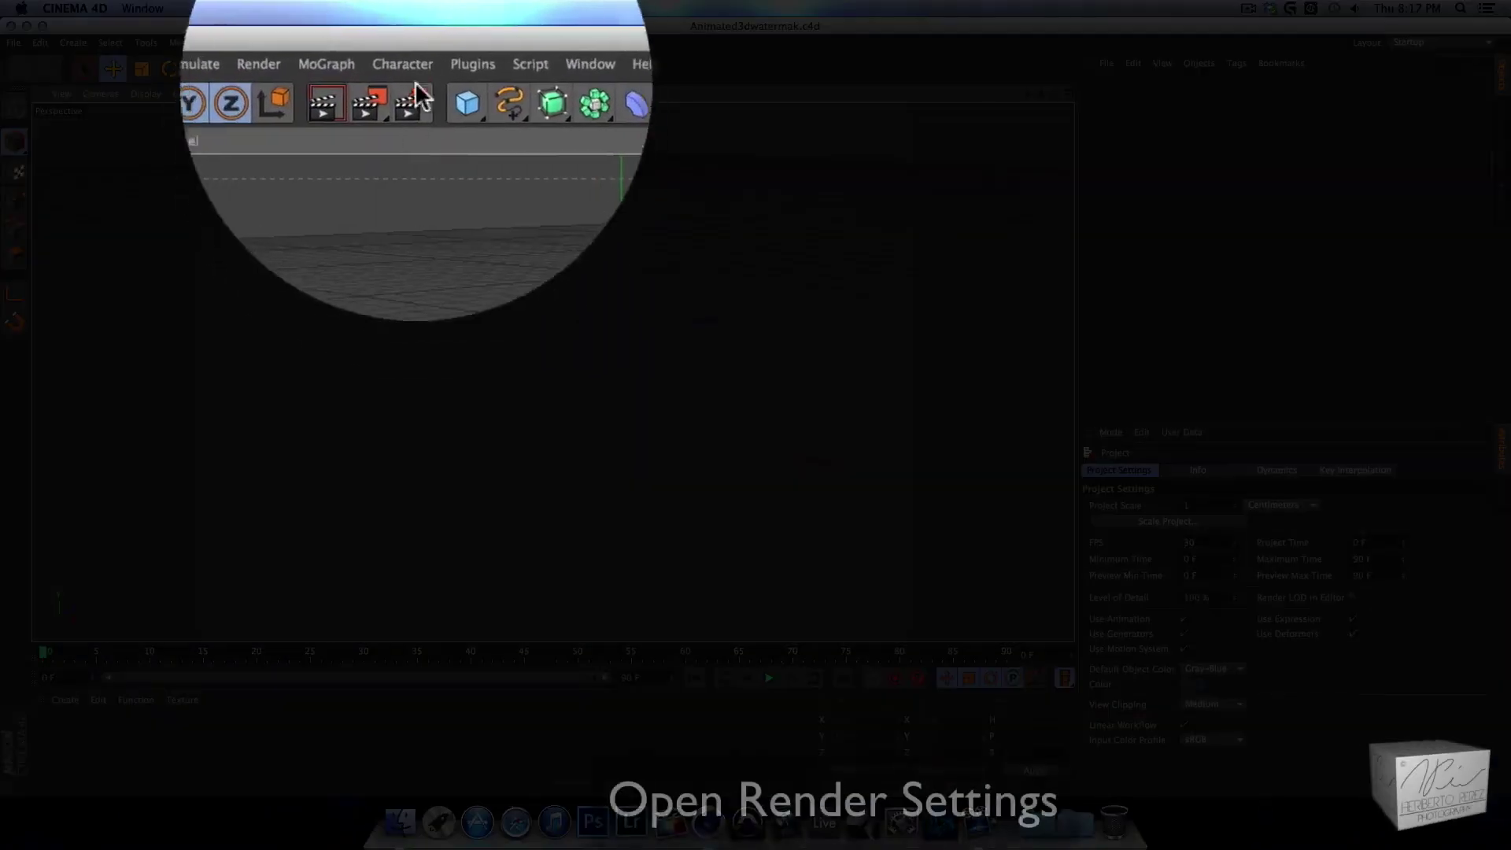
- Keep render output at 800 x 600 and set the save format to QuickTime Movie
click(418, 111)
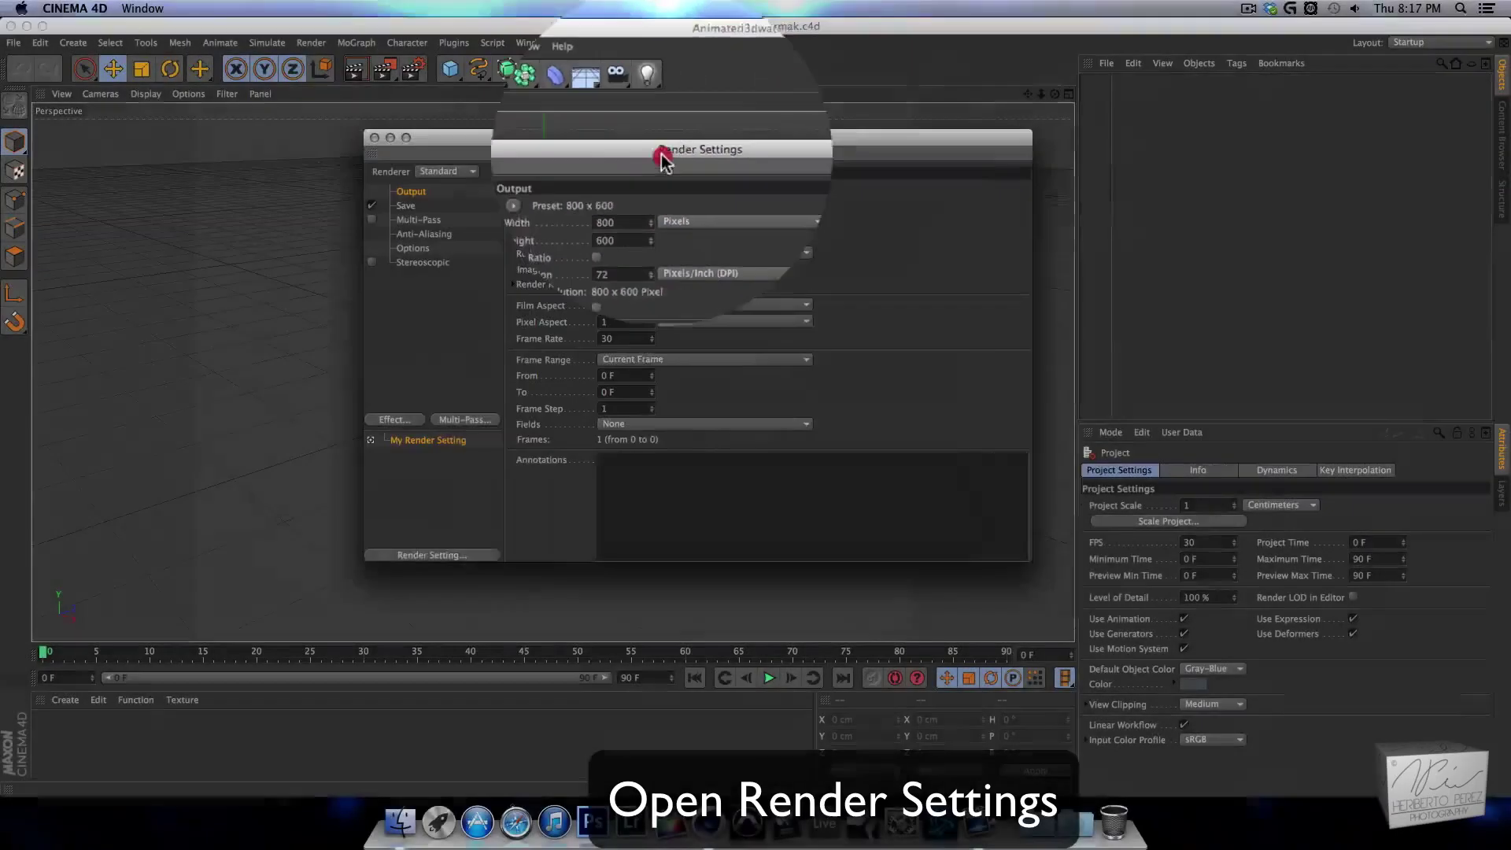
drag(661, 160, 665, 52)
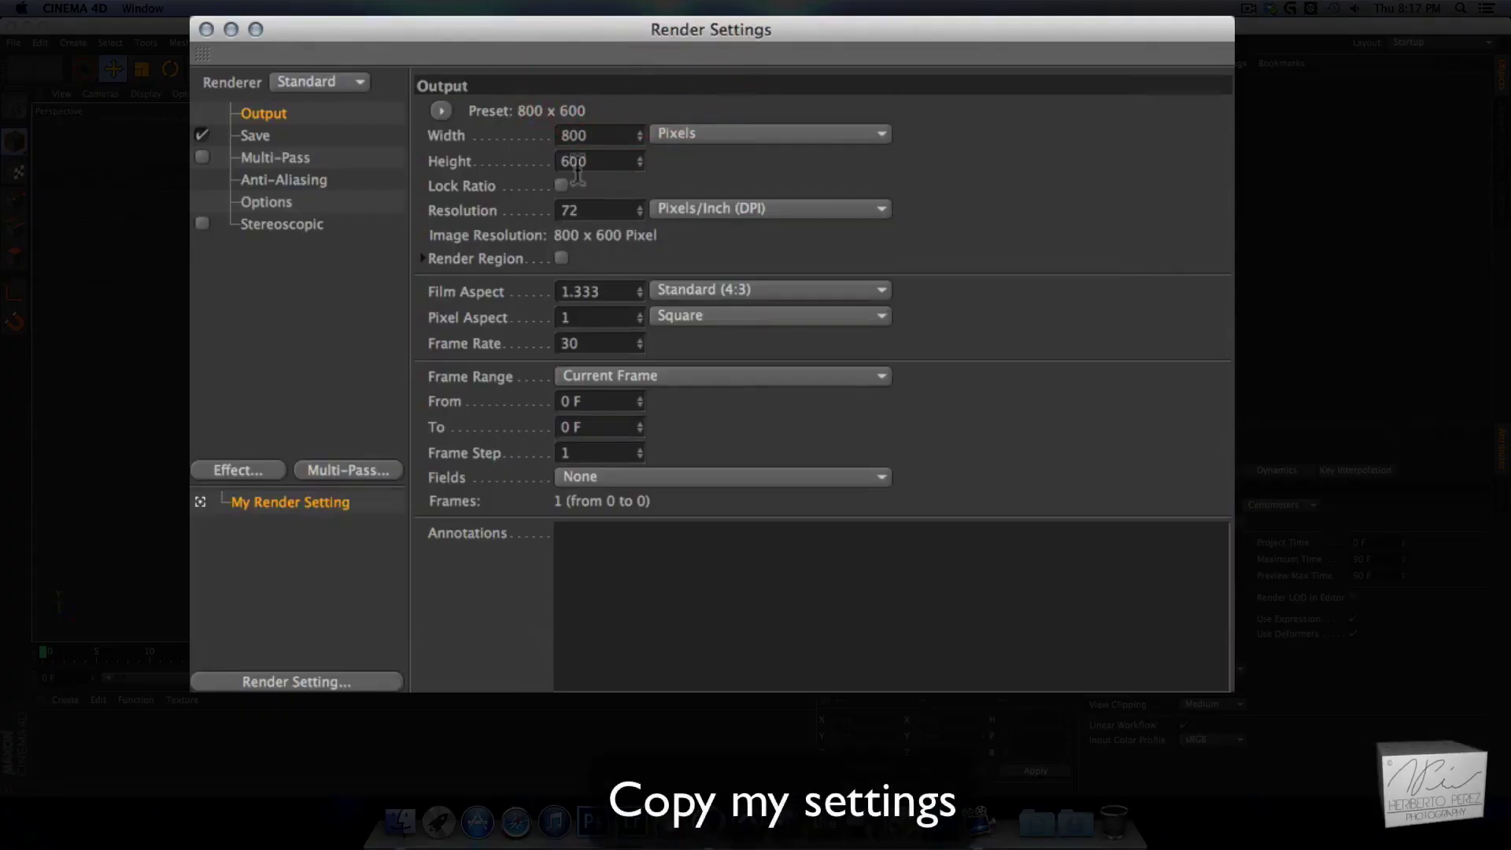
double_click(590, 211)
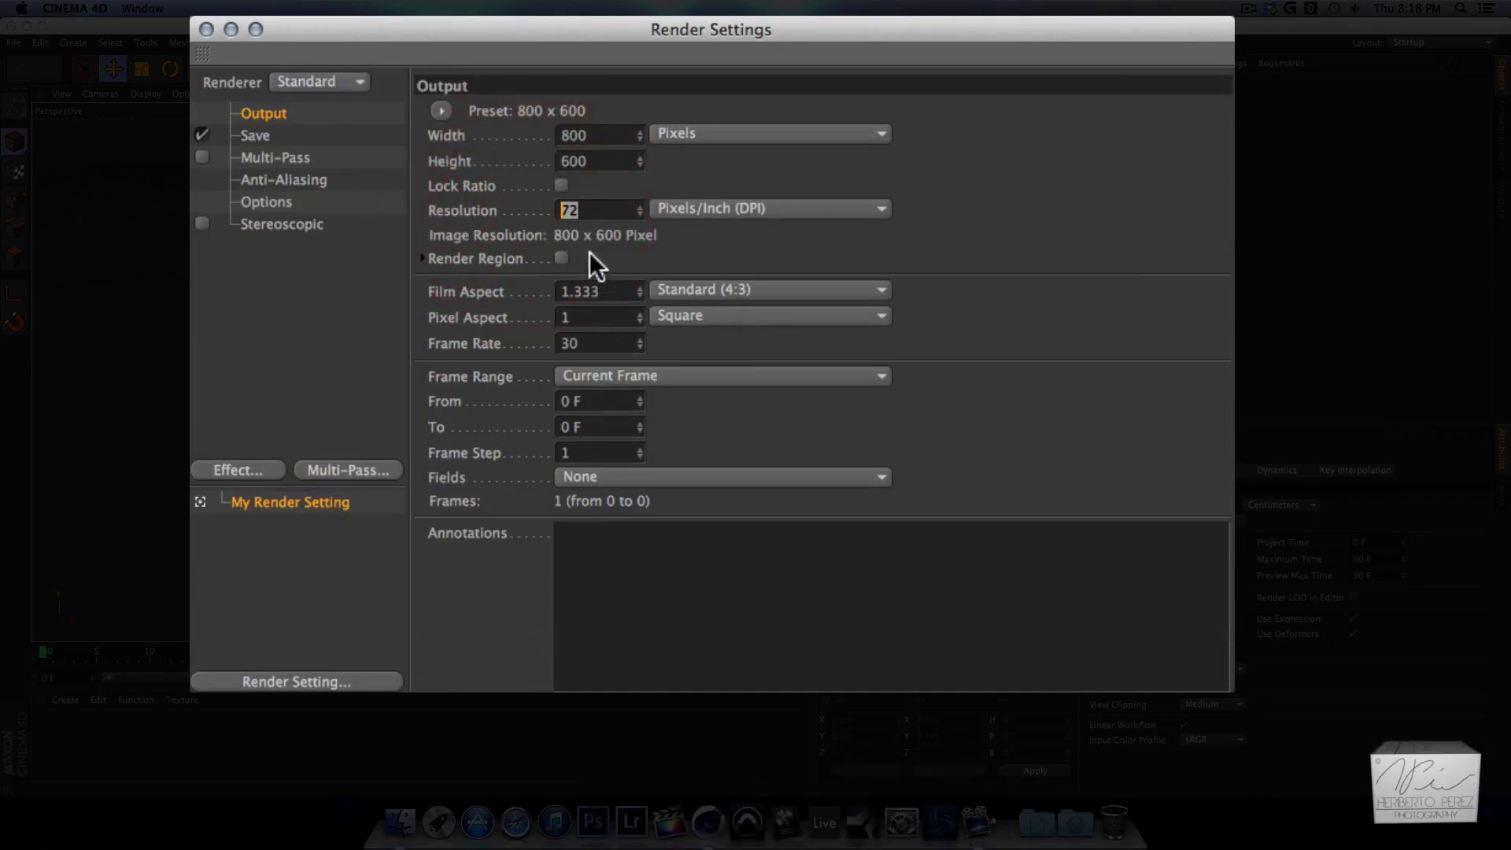
double_click(551, 160)
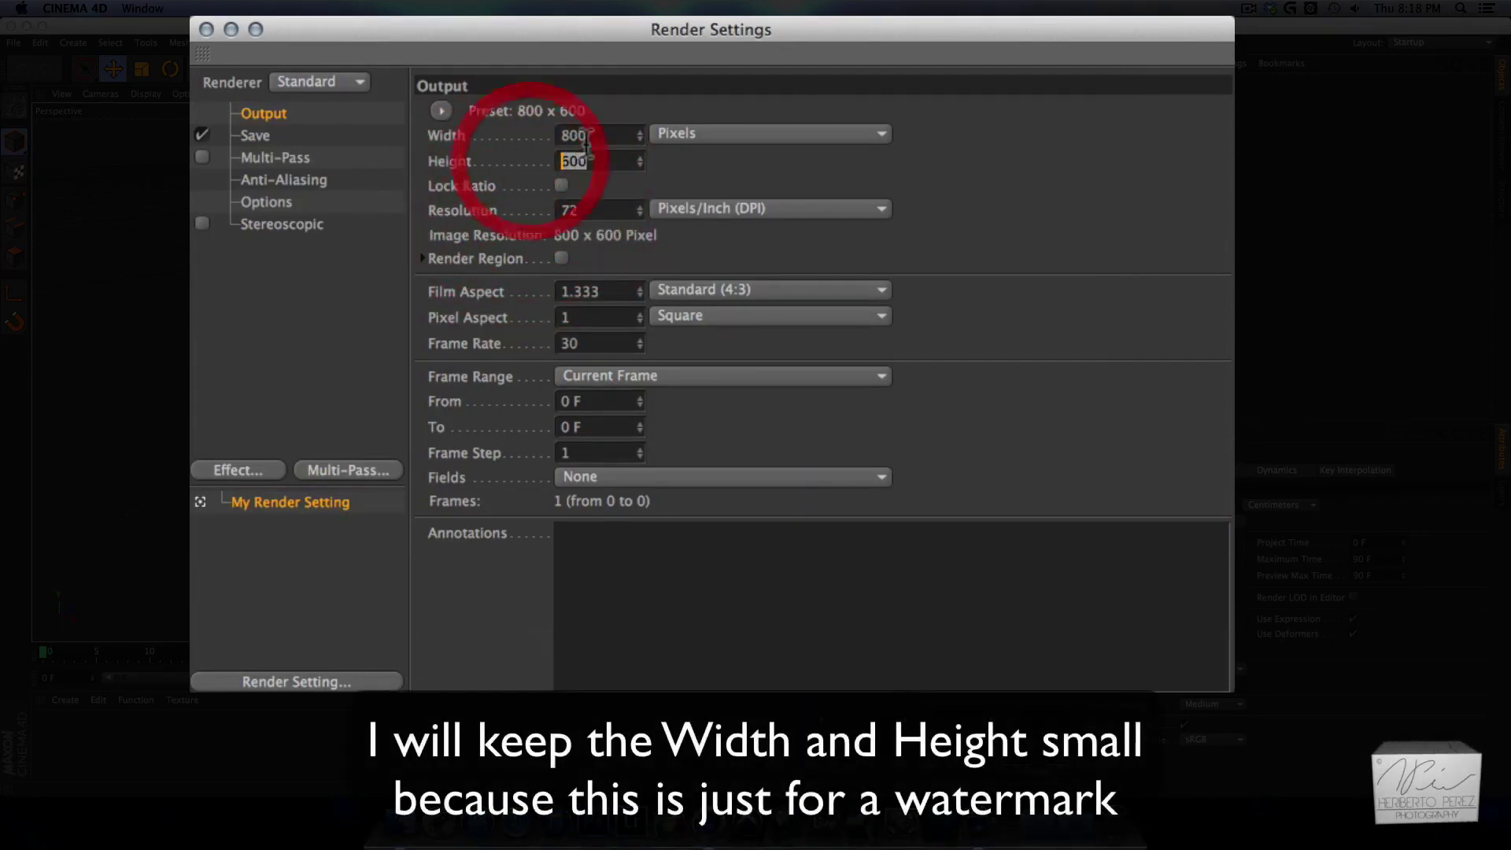
double_click(545, 137)
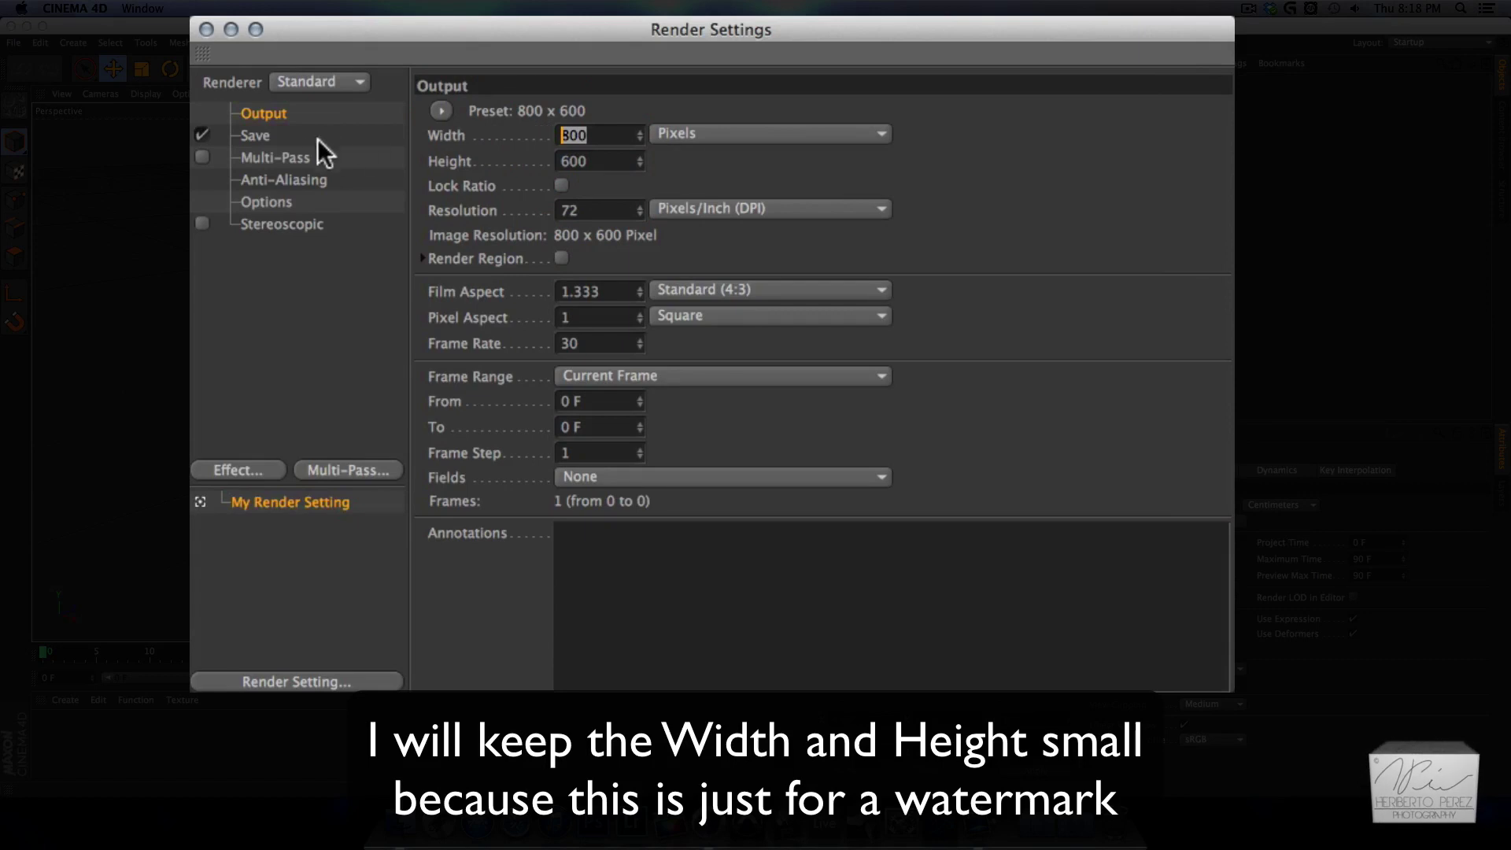
click(264, 136)
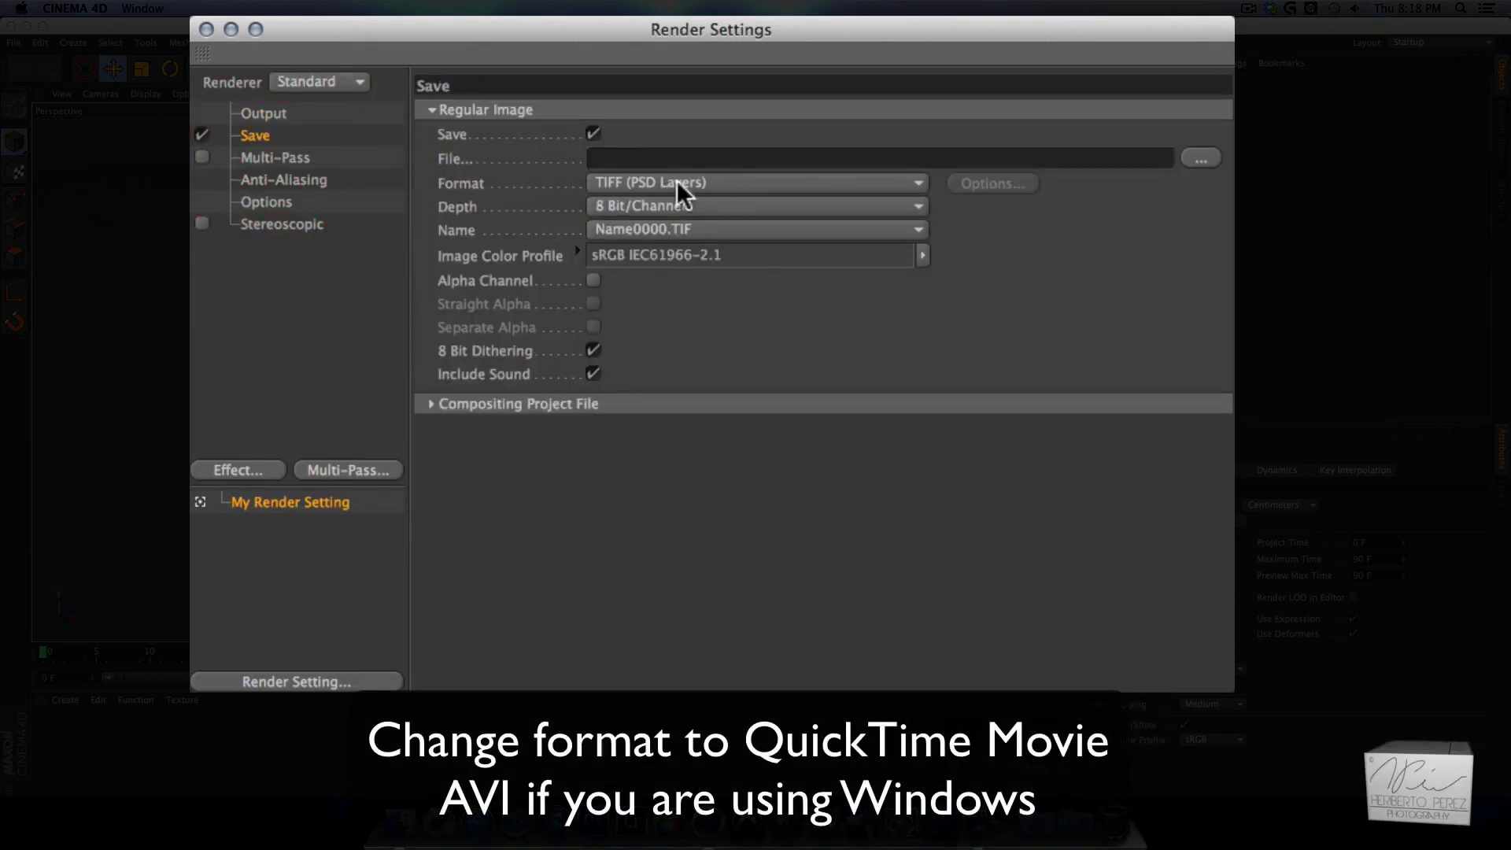
click(728, 185)
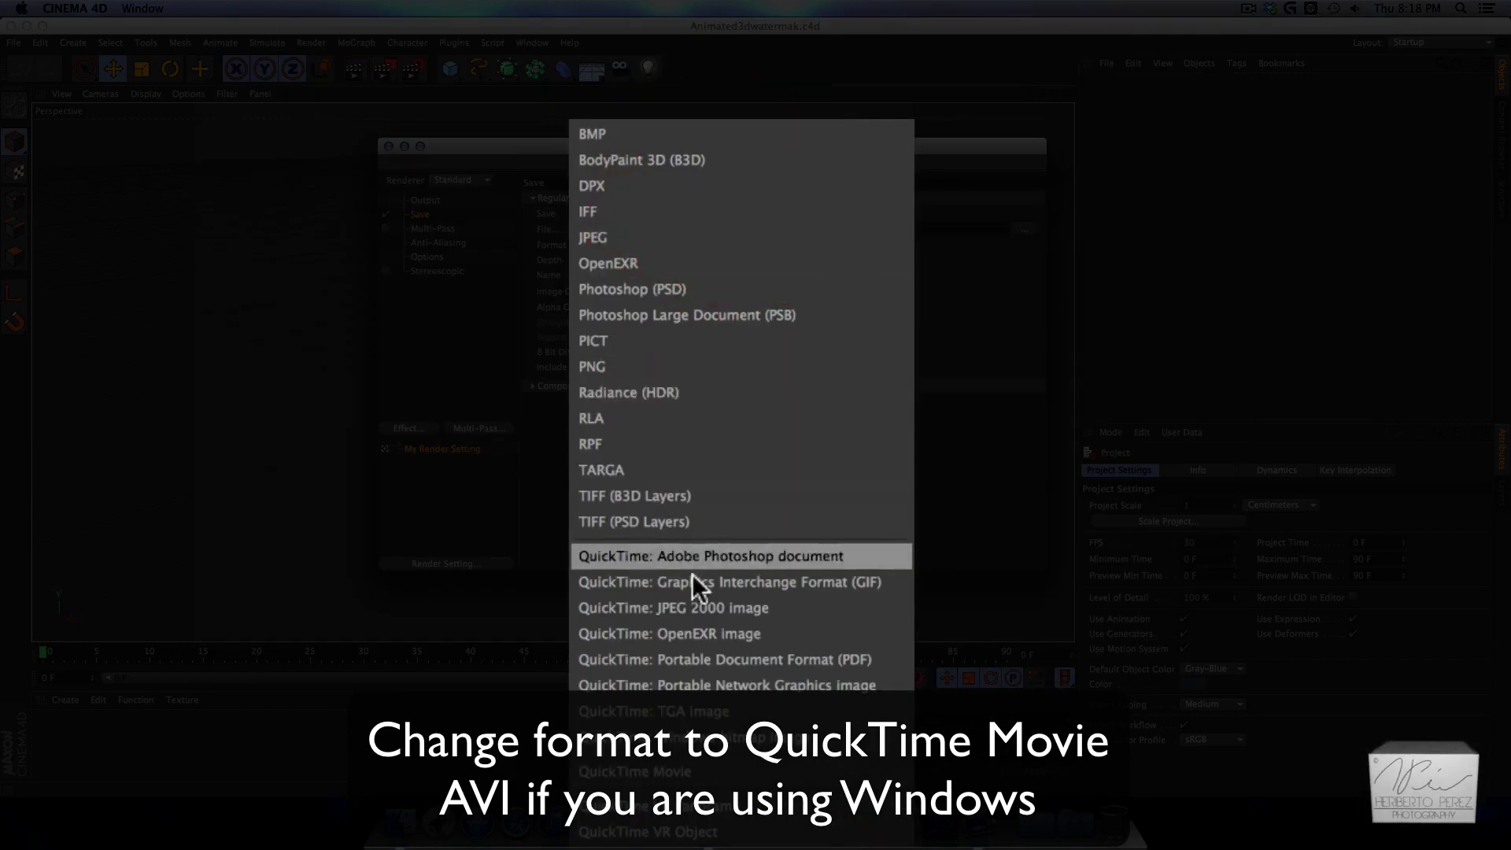
click(715, 772)
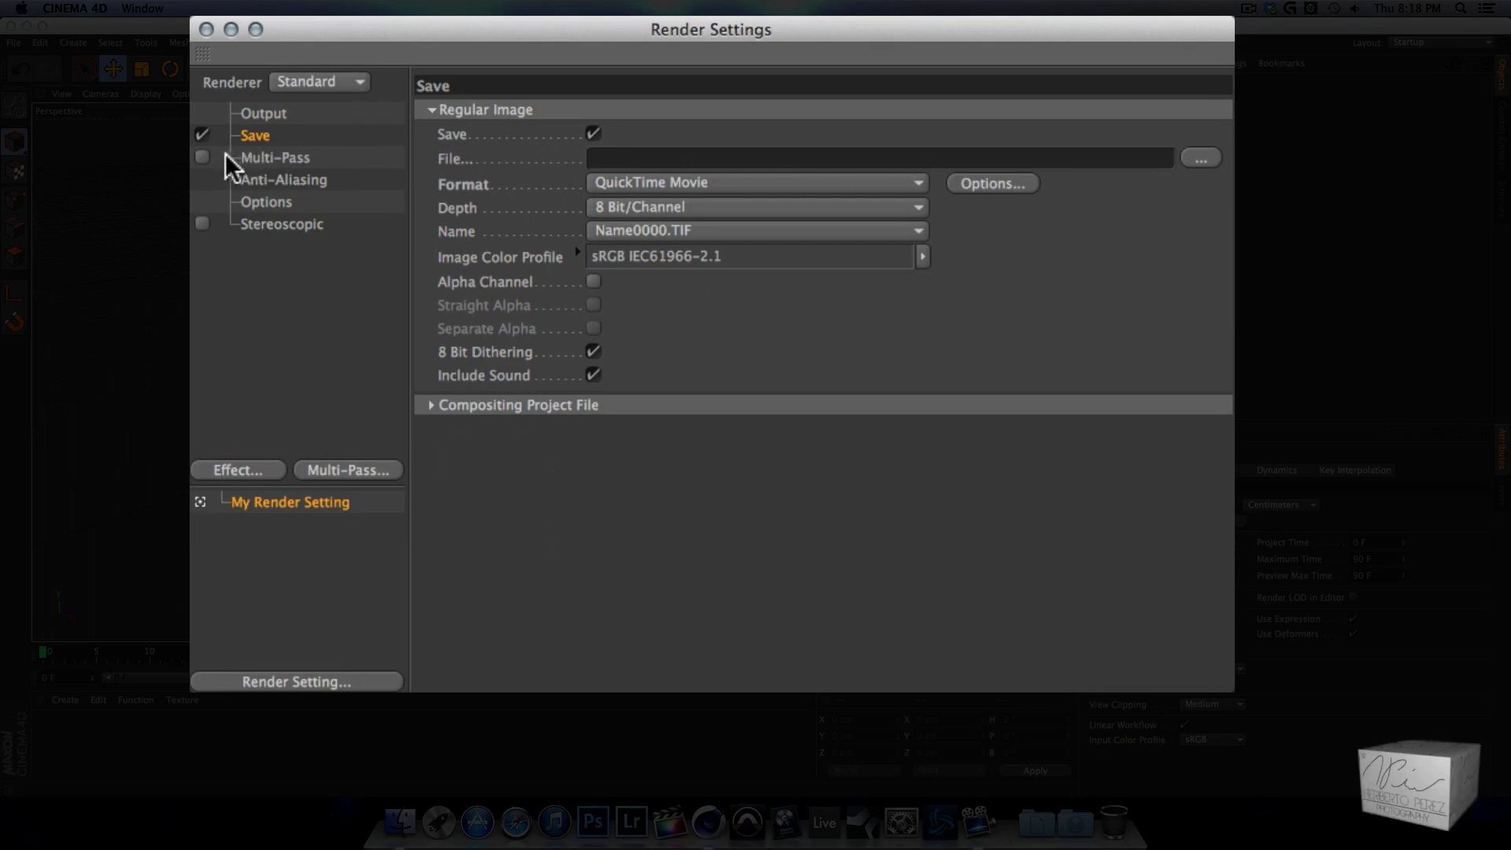
- Change the render Anti-Aliasing setting from Geometry to Best
click(337, 158)
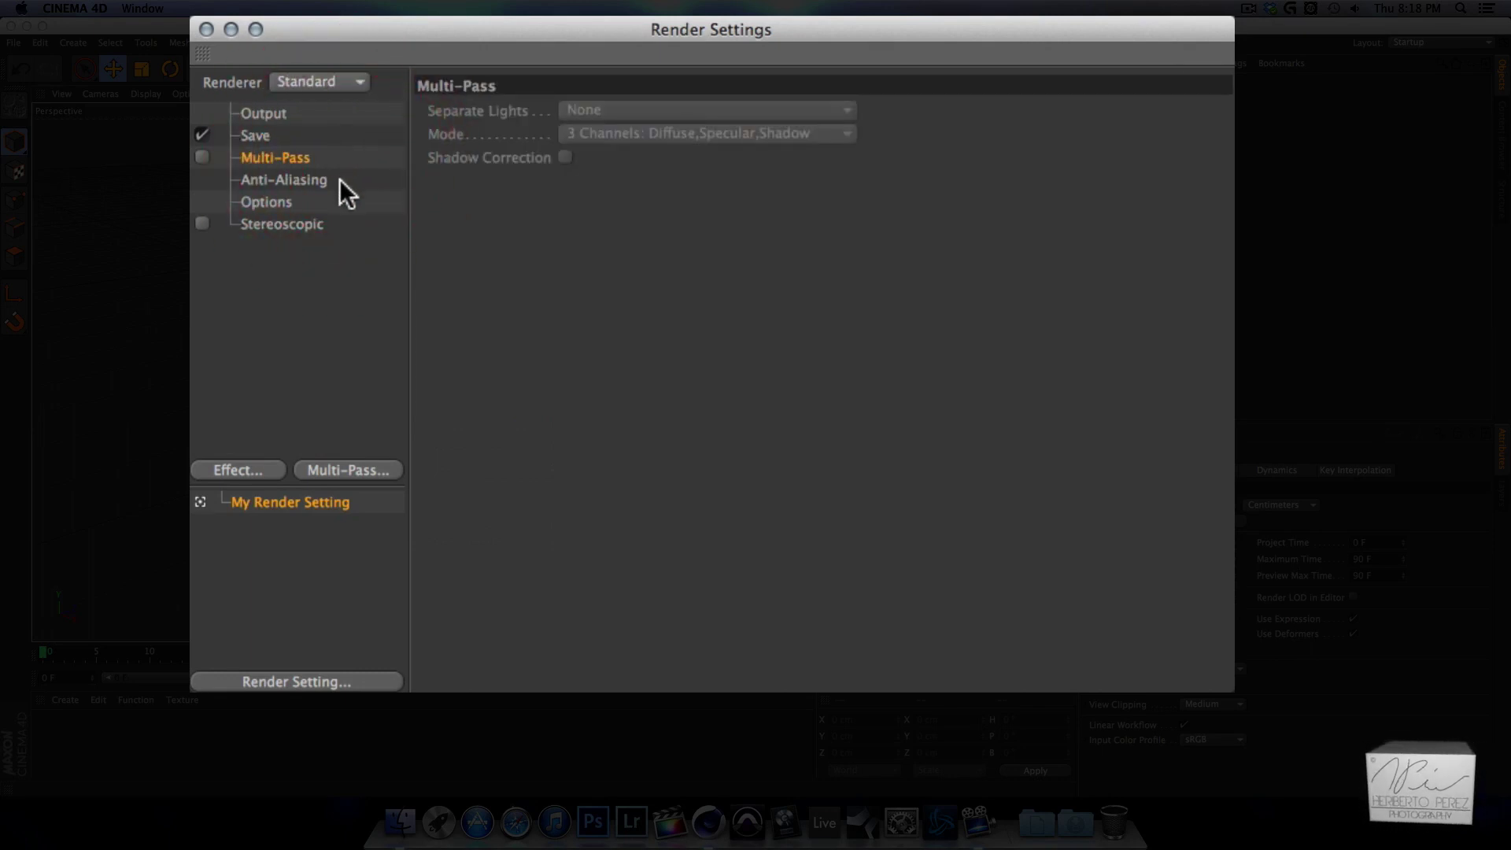
click(348, 181)
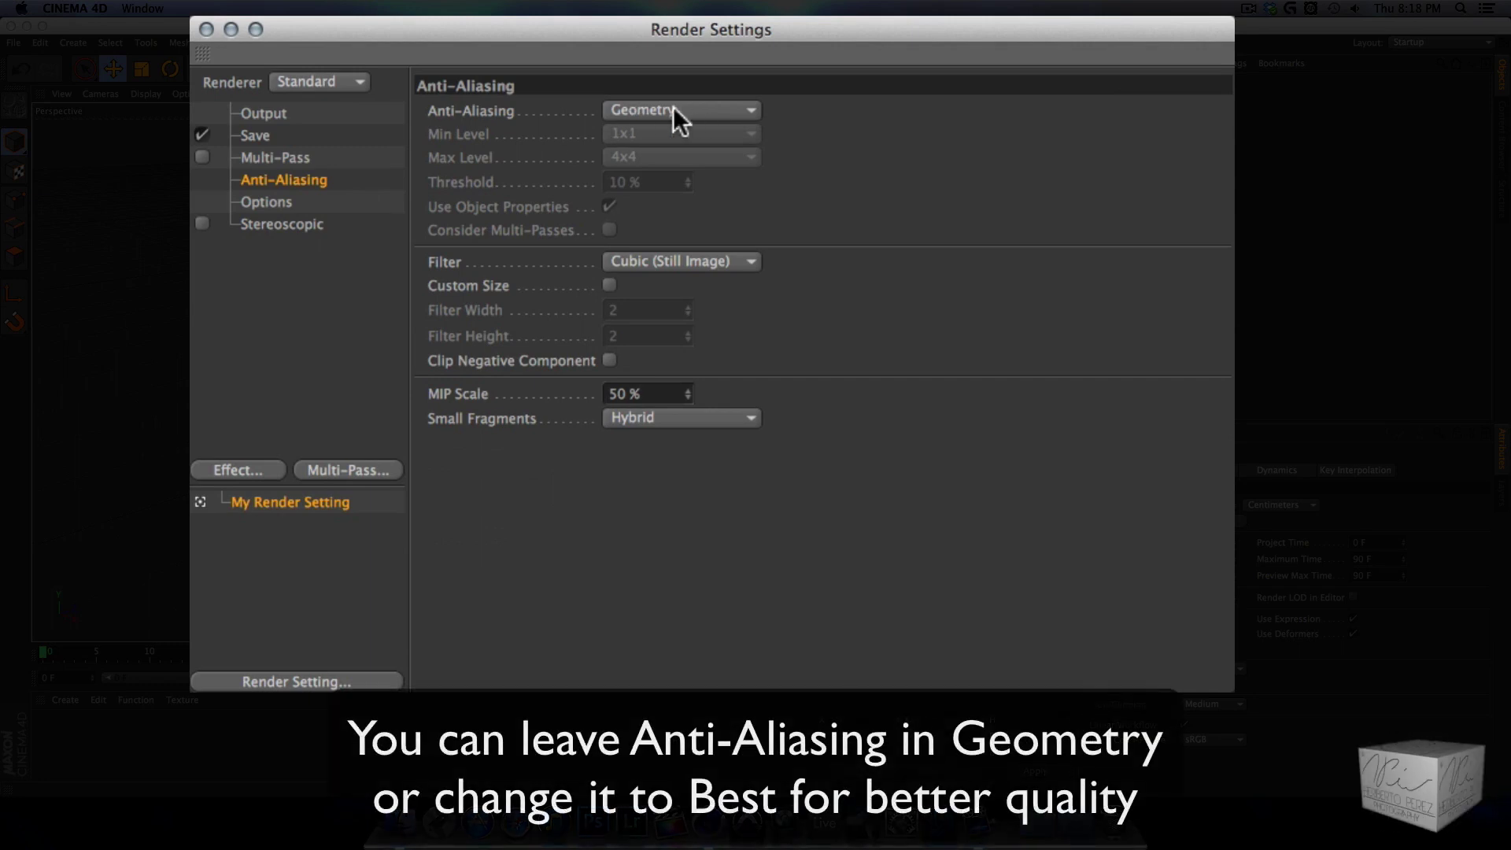
click(749, 110)
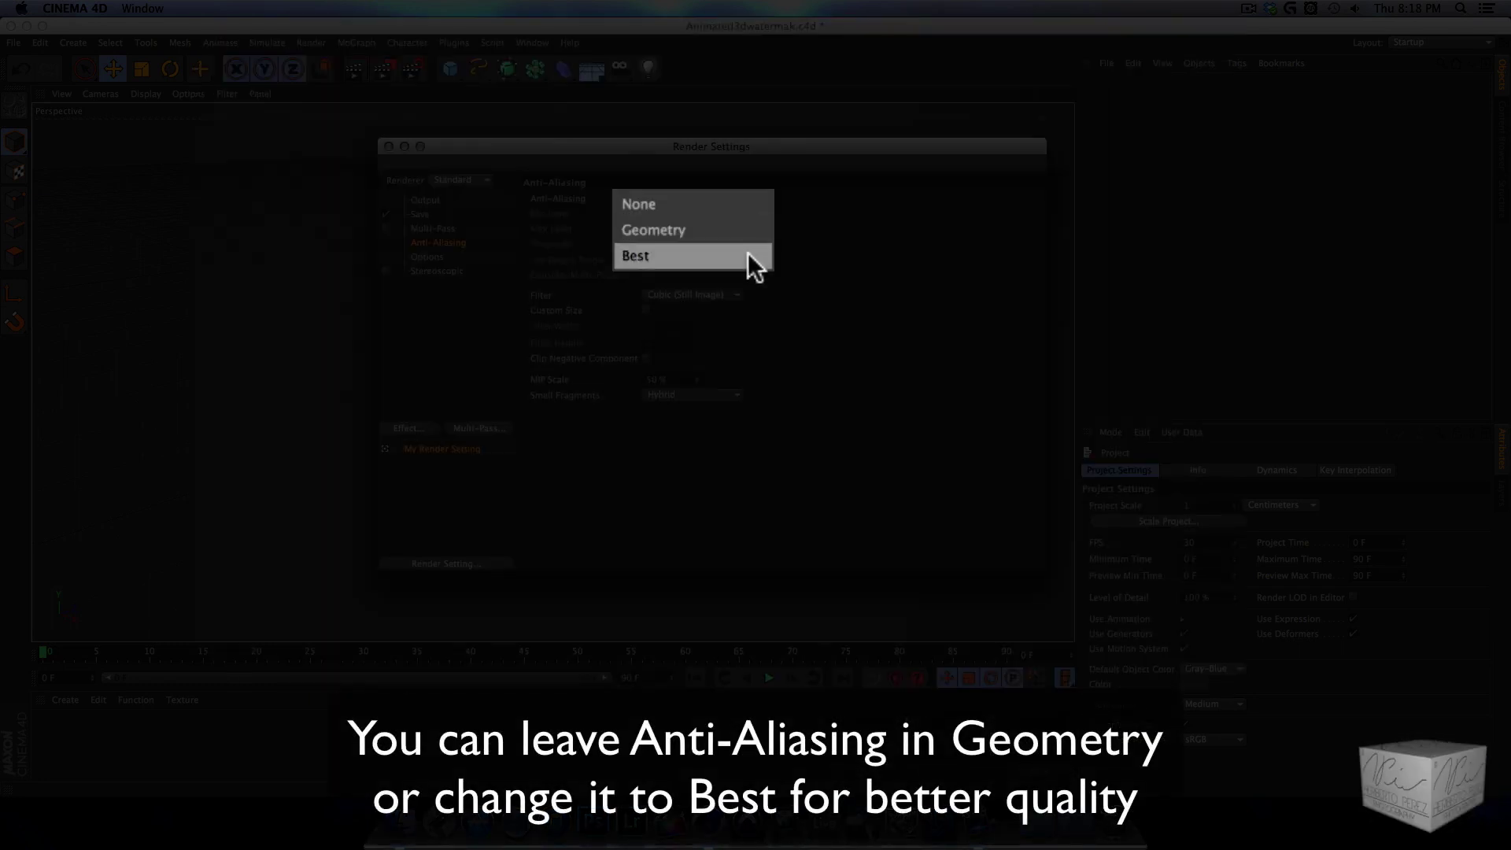
click(747, 254)
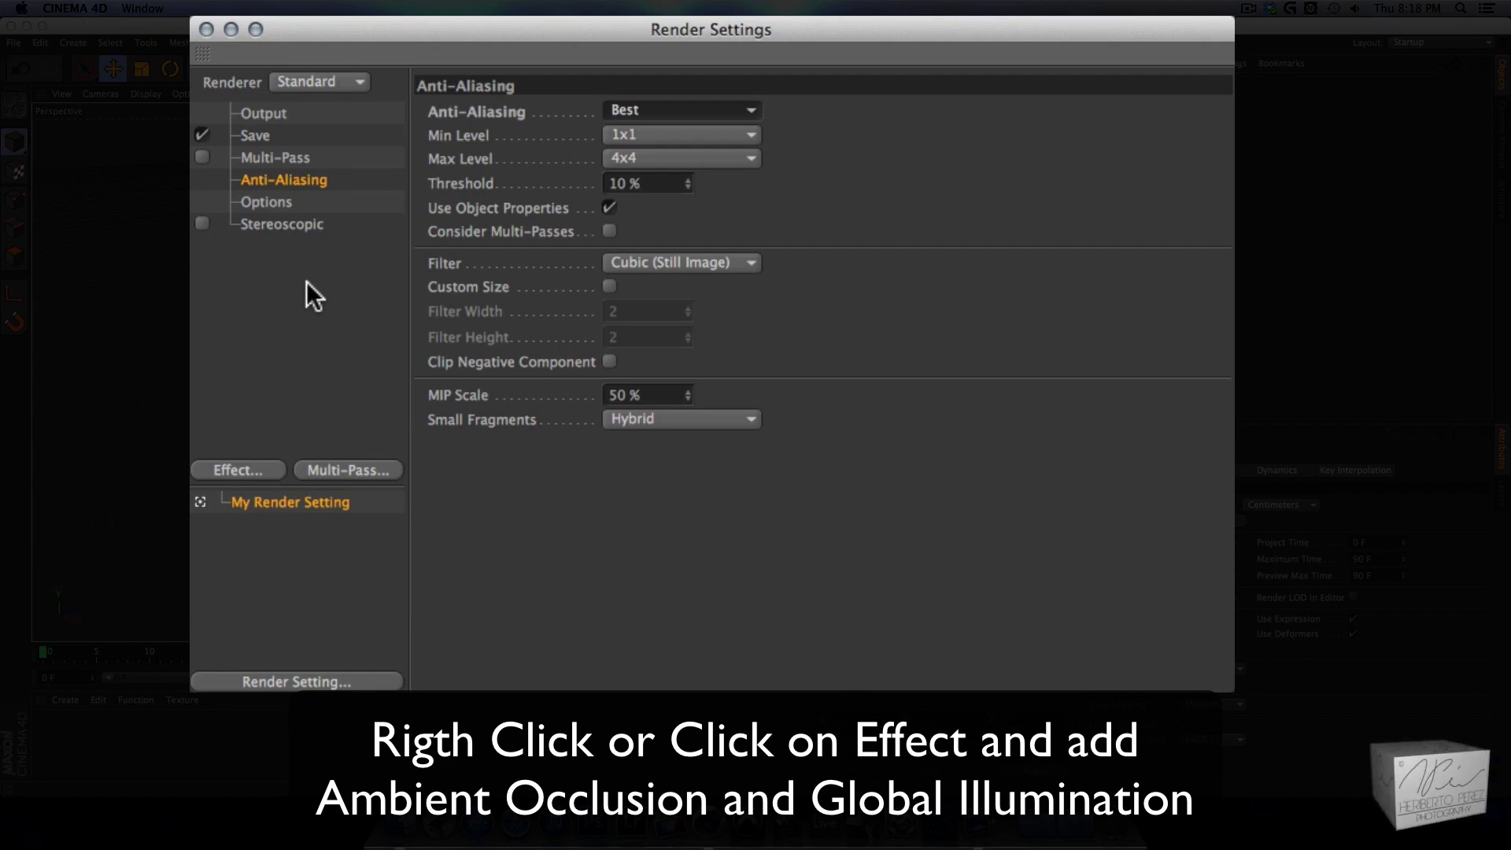
- Add the Ambient Occlusion and Global Illumination effects to the render settings
right_click(420, 222)
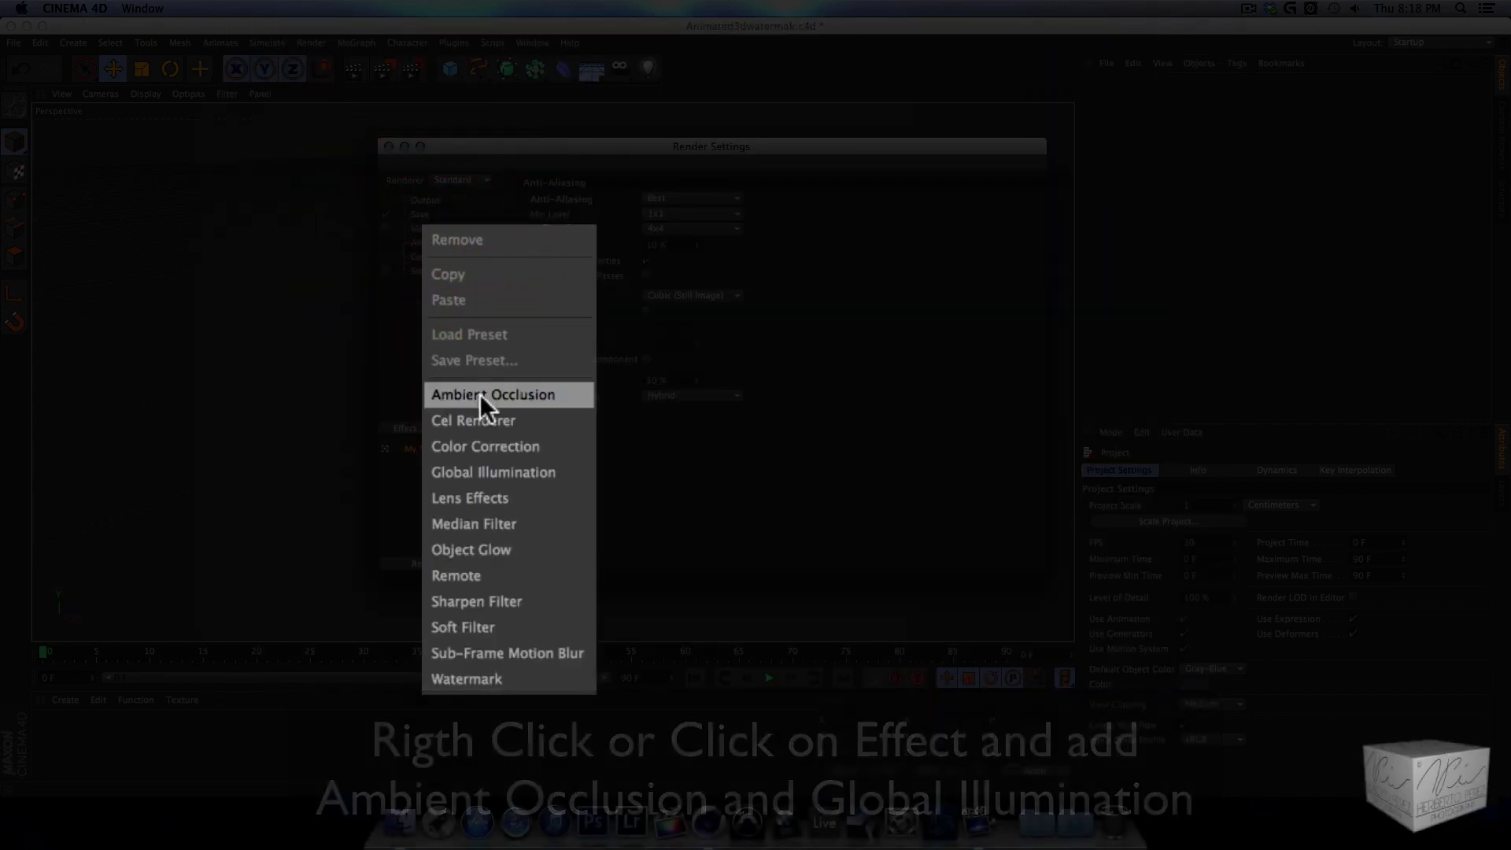
click(579, 394)
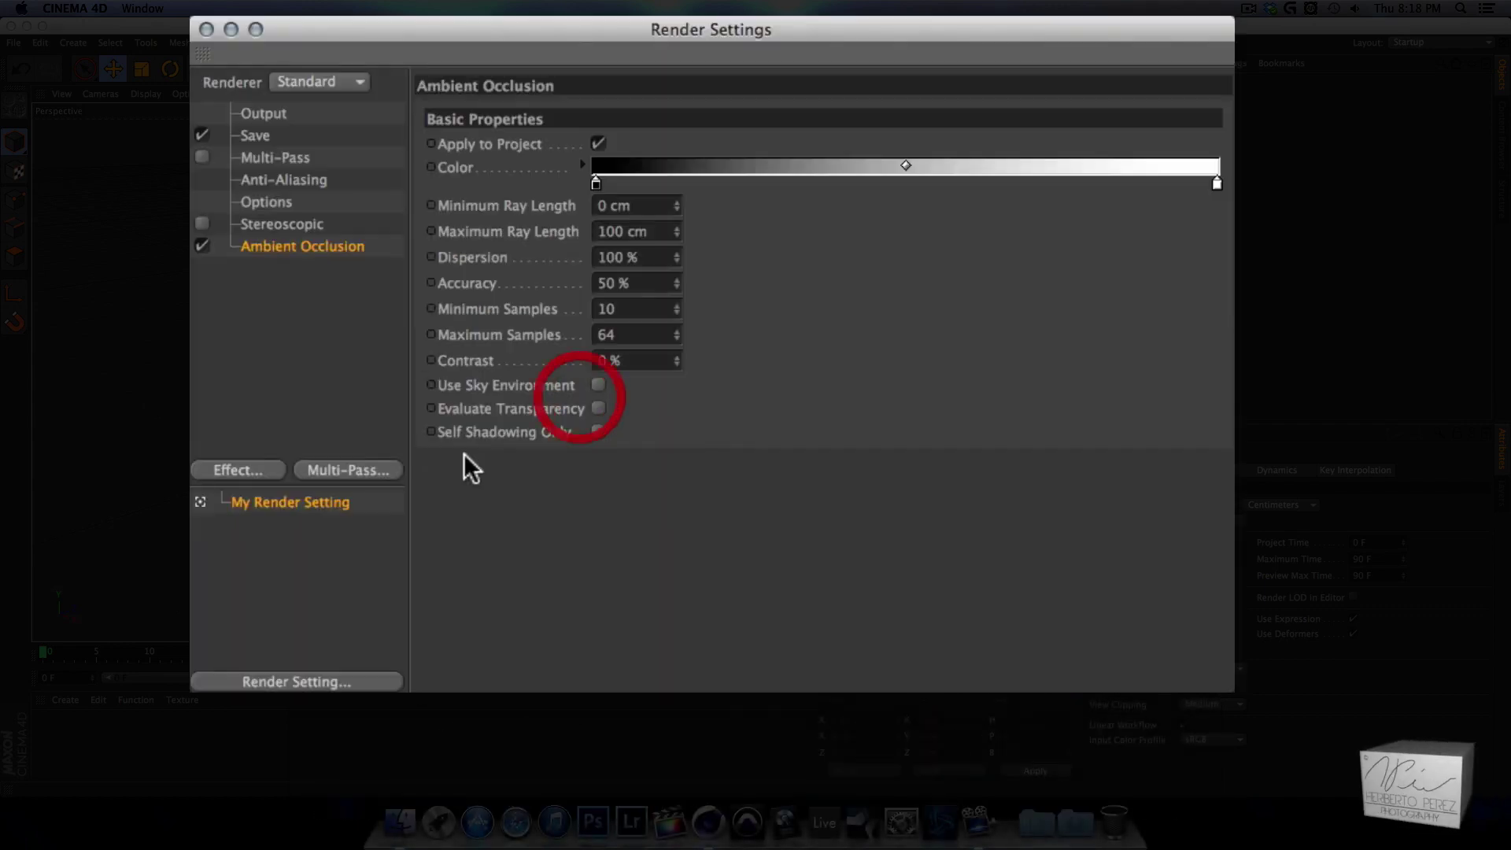
right_click(278, 309)
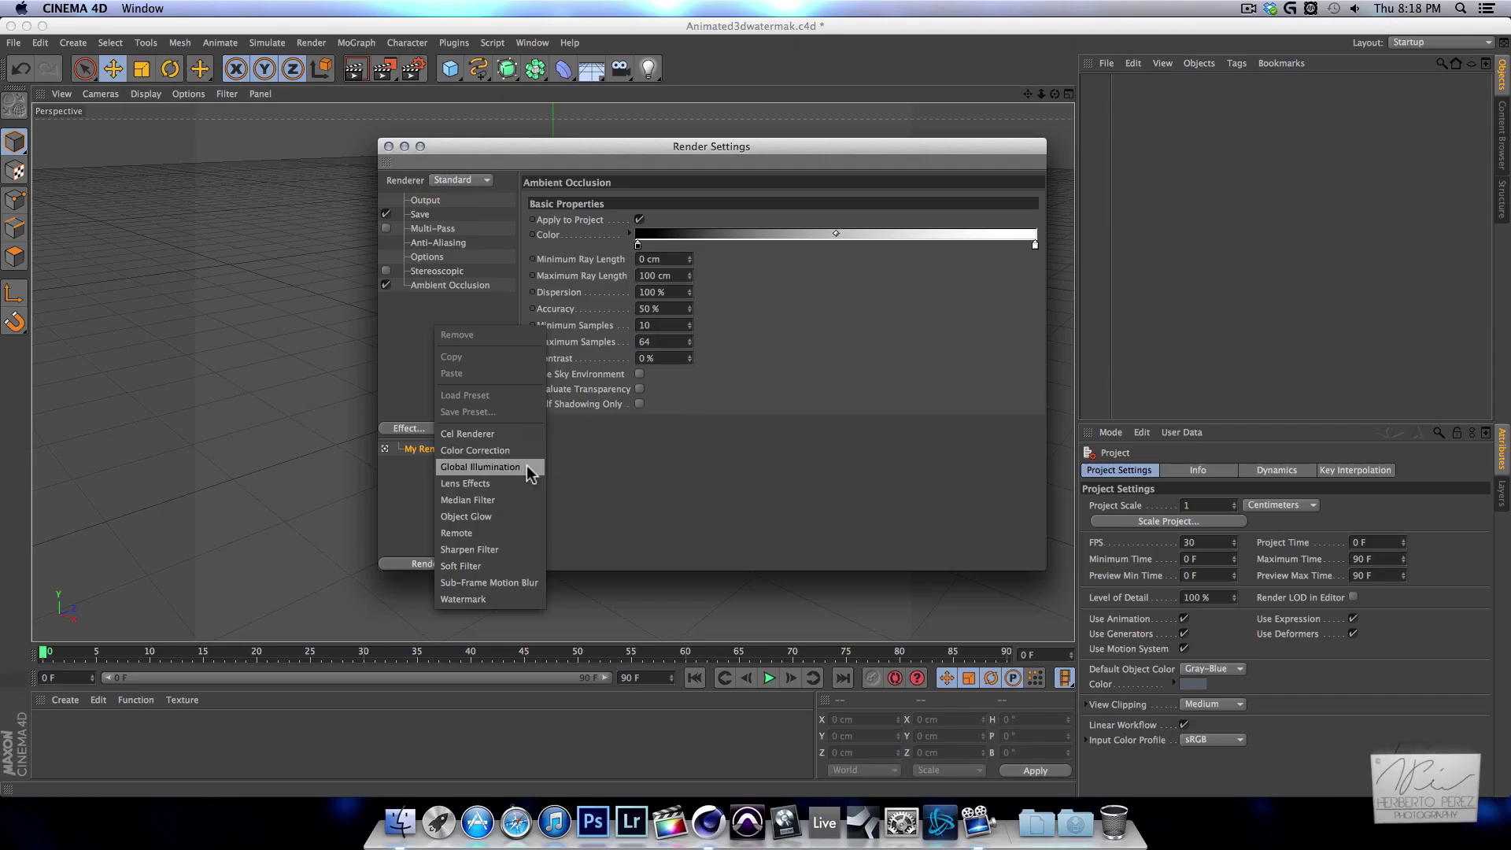
click(527, 467)
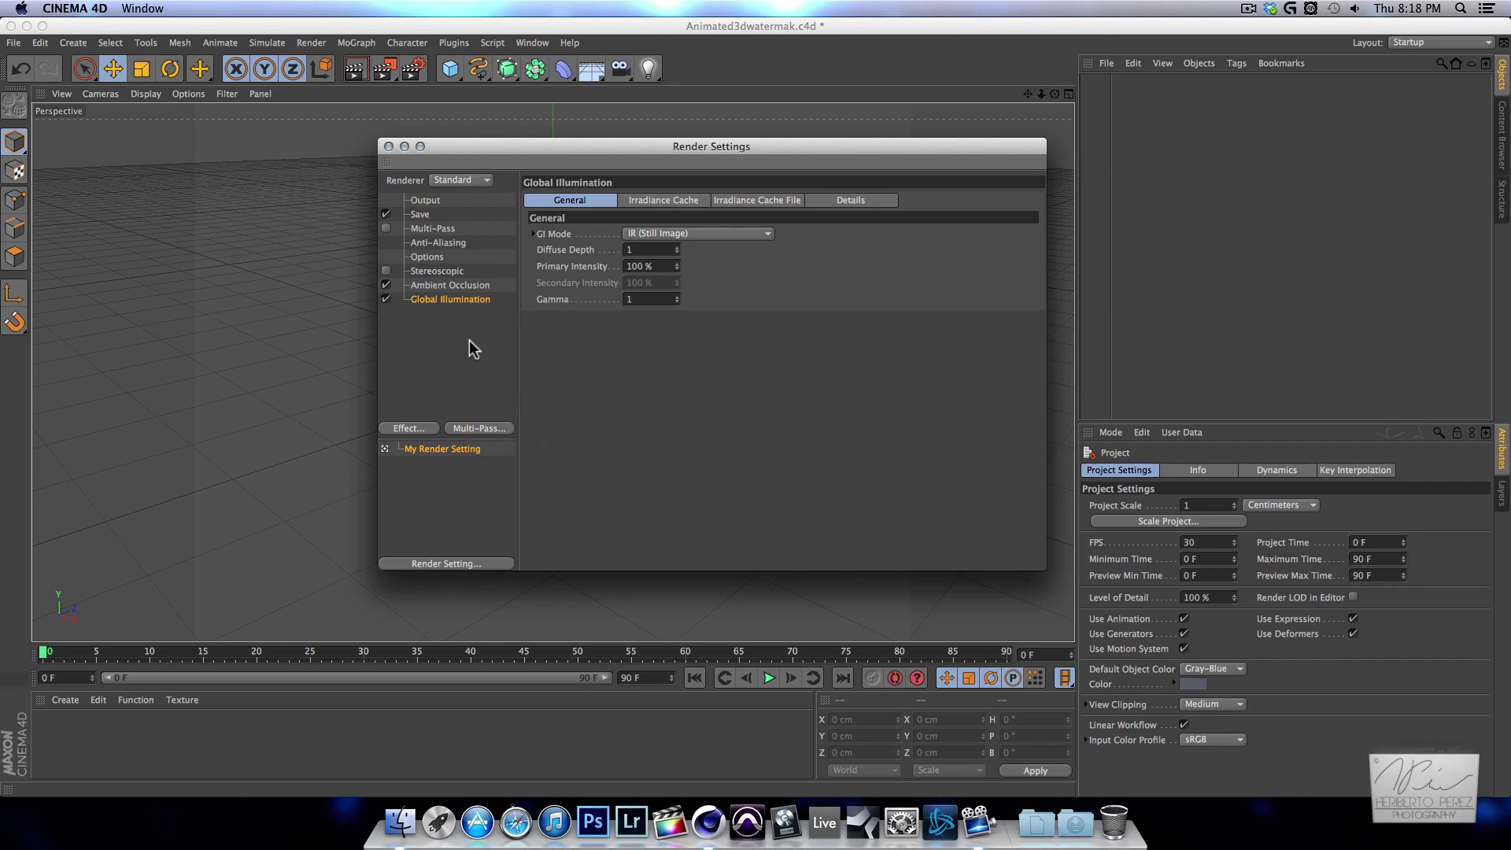
- Review the new effects' settings, then close the Render Settings window
click(457, 285)
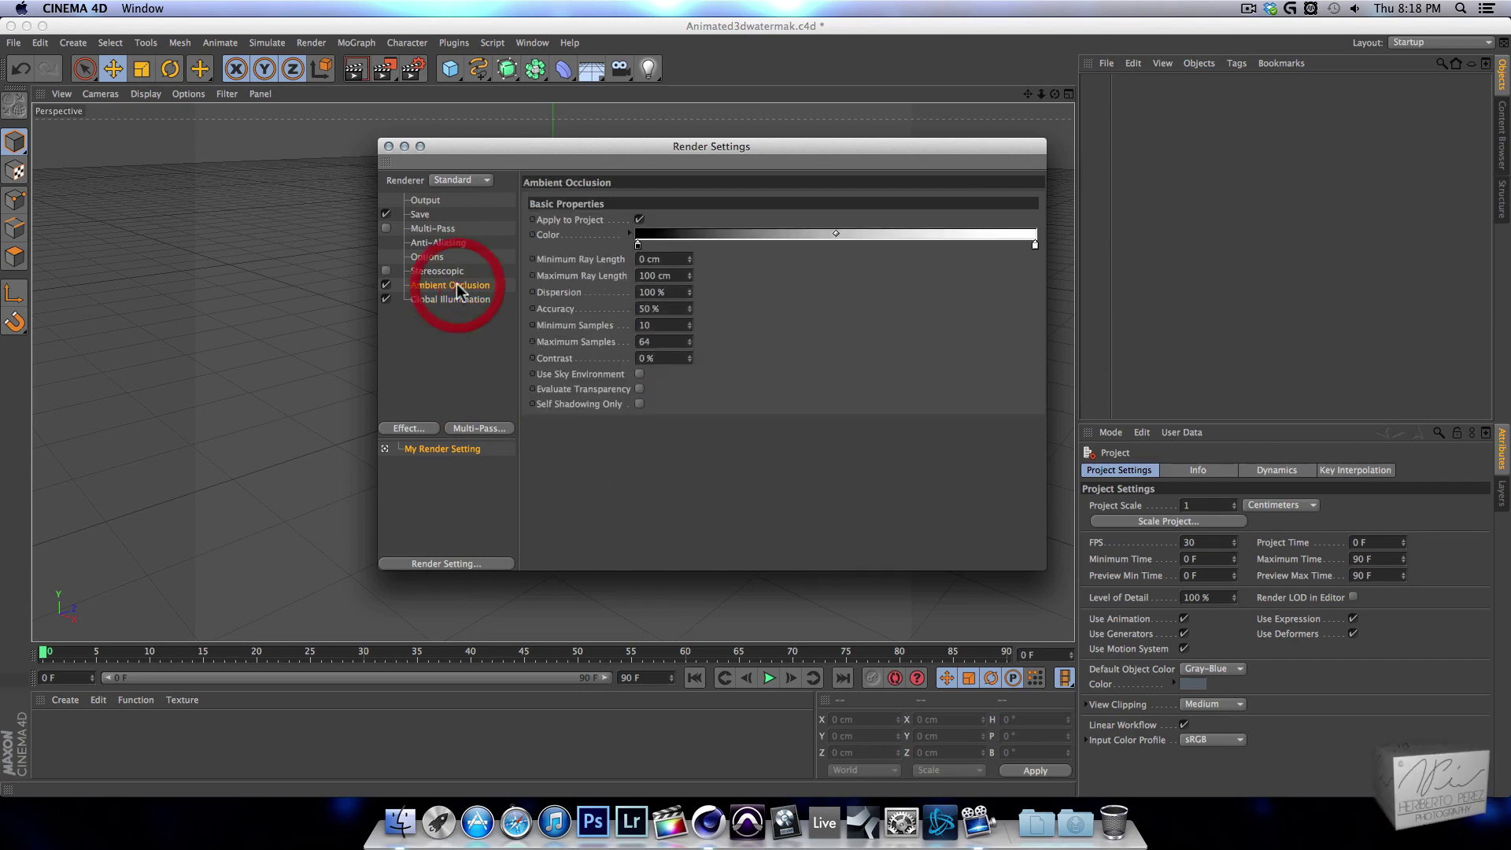
click(455, 297)
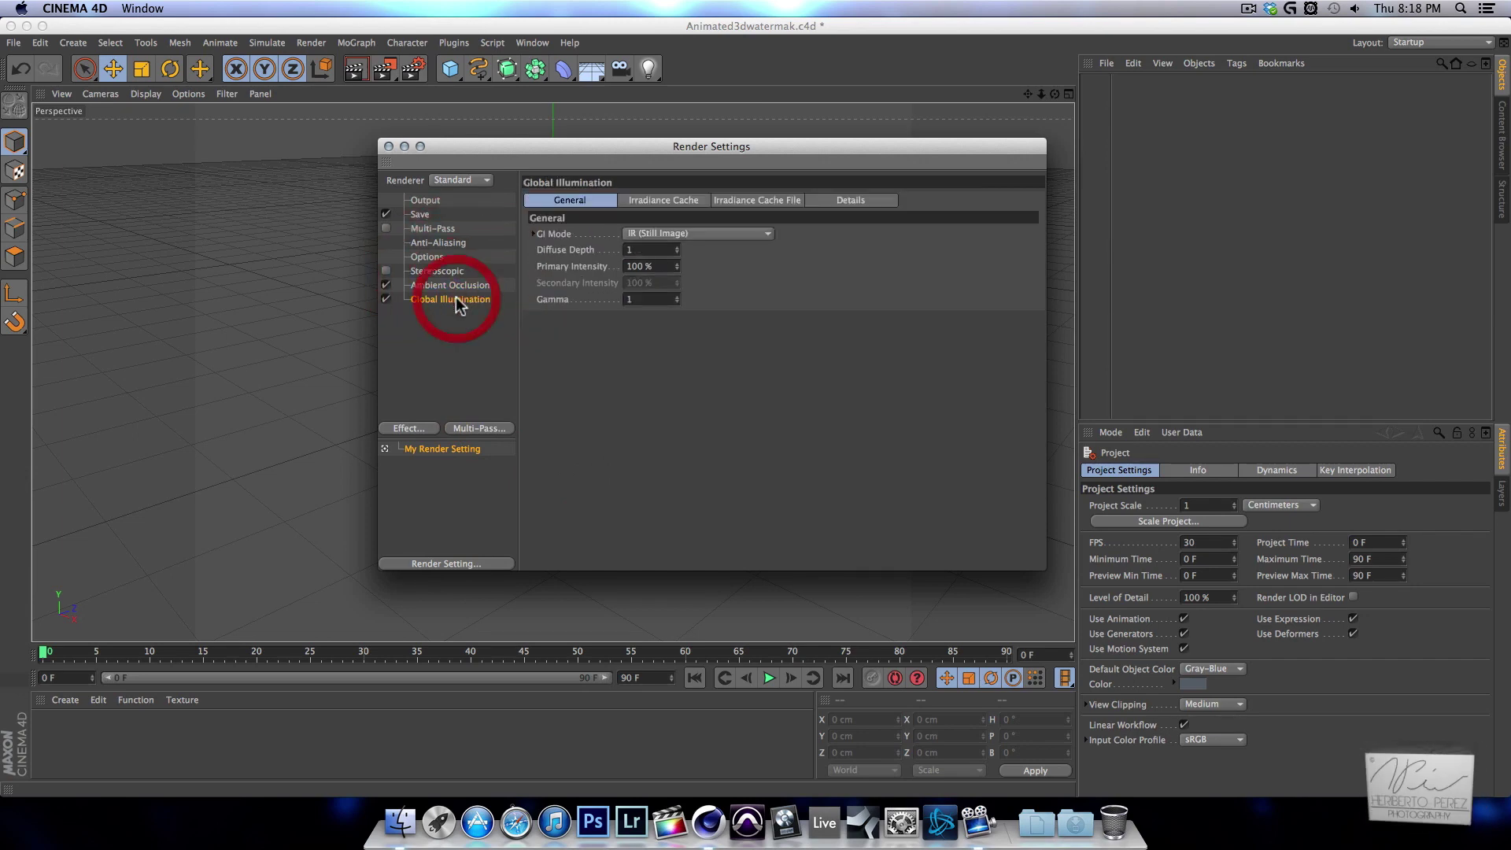
click(466, 198)
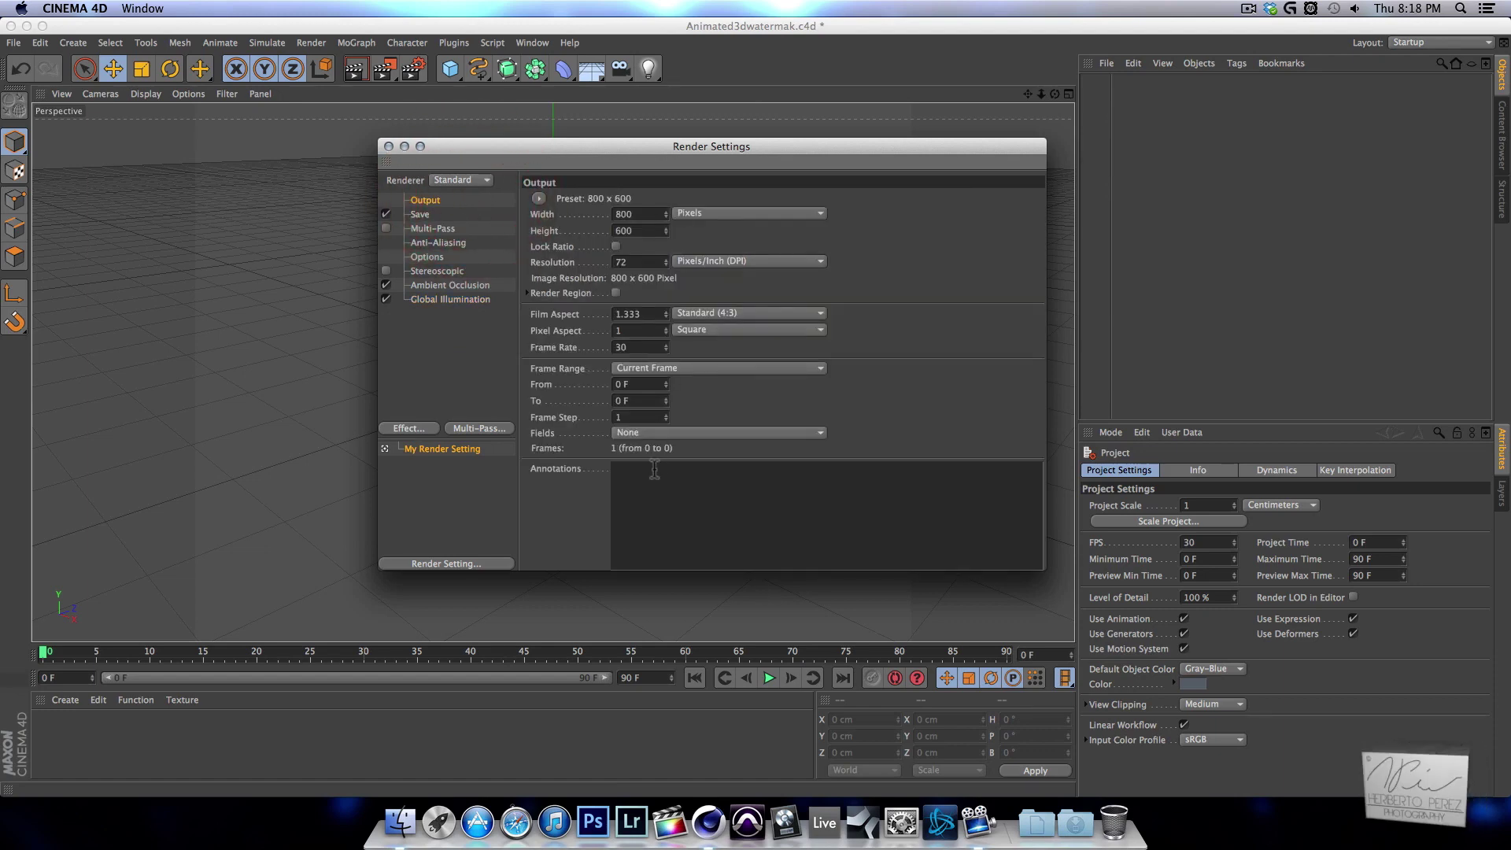
click(388, 147)
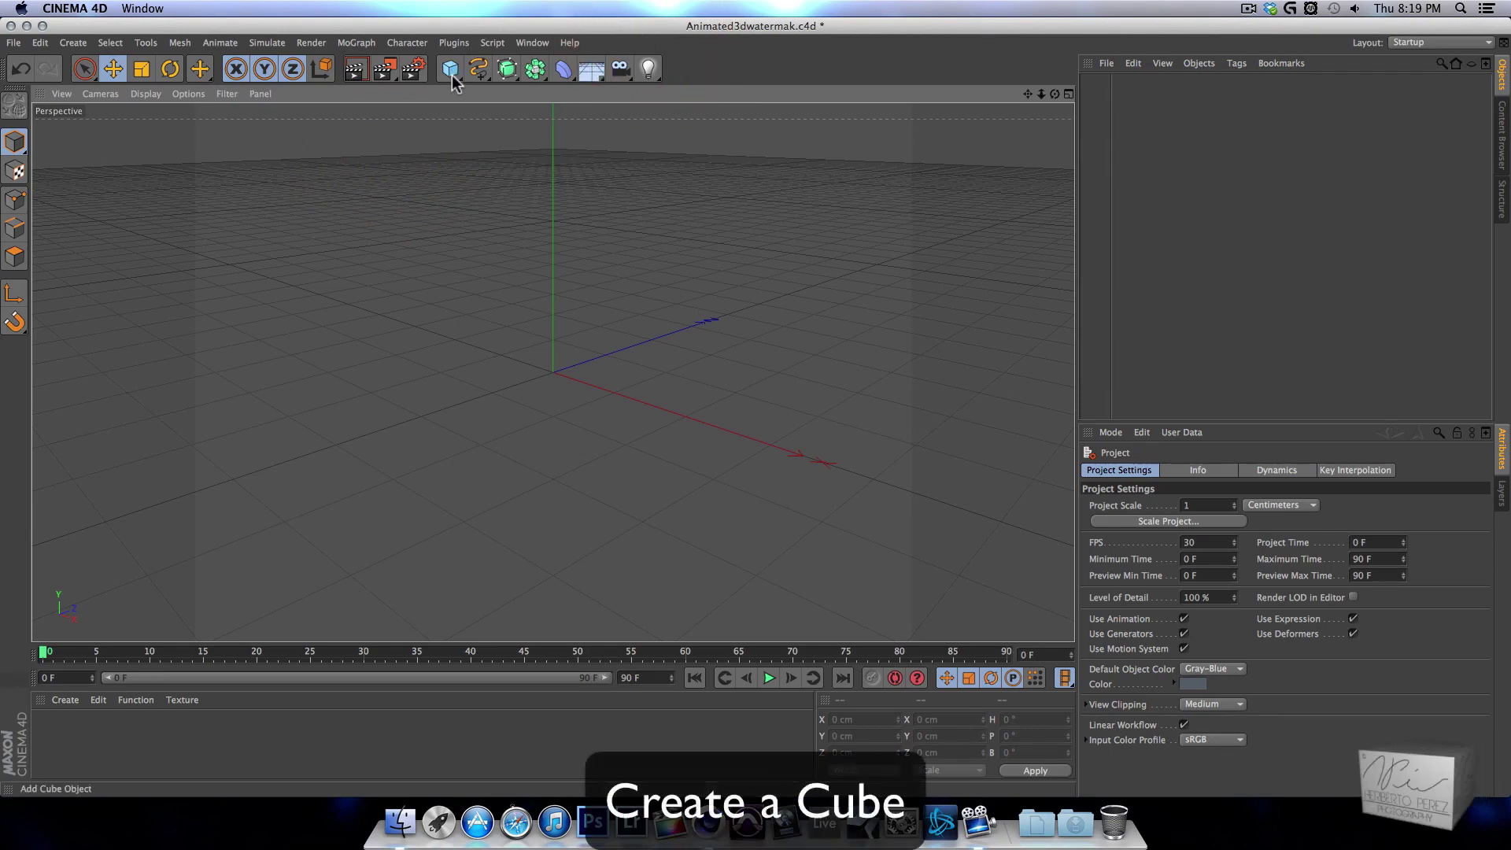
- Add a Cube and lower its top handle so its height is about 135 cm
click(73, 43)
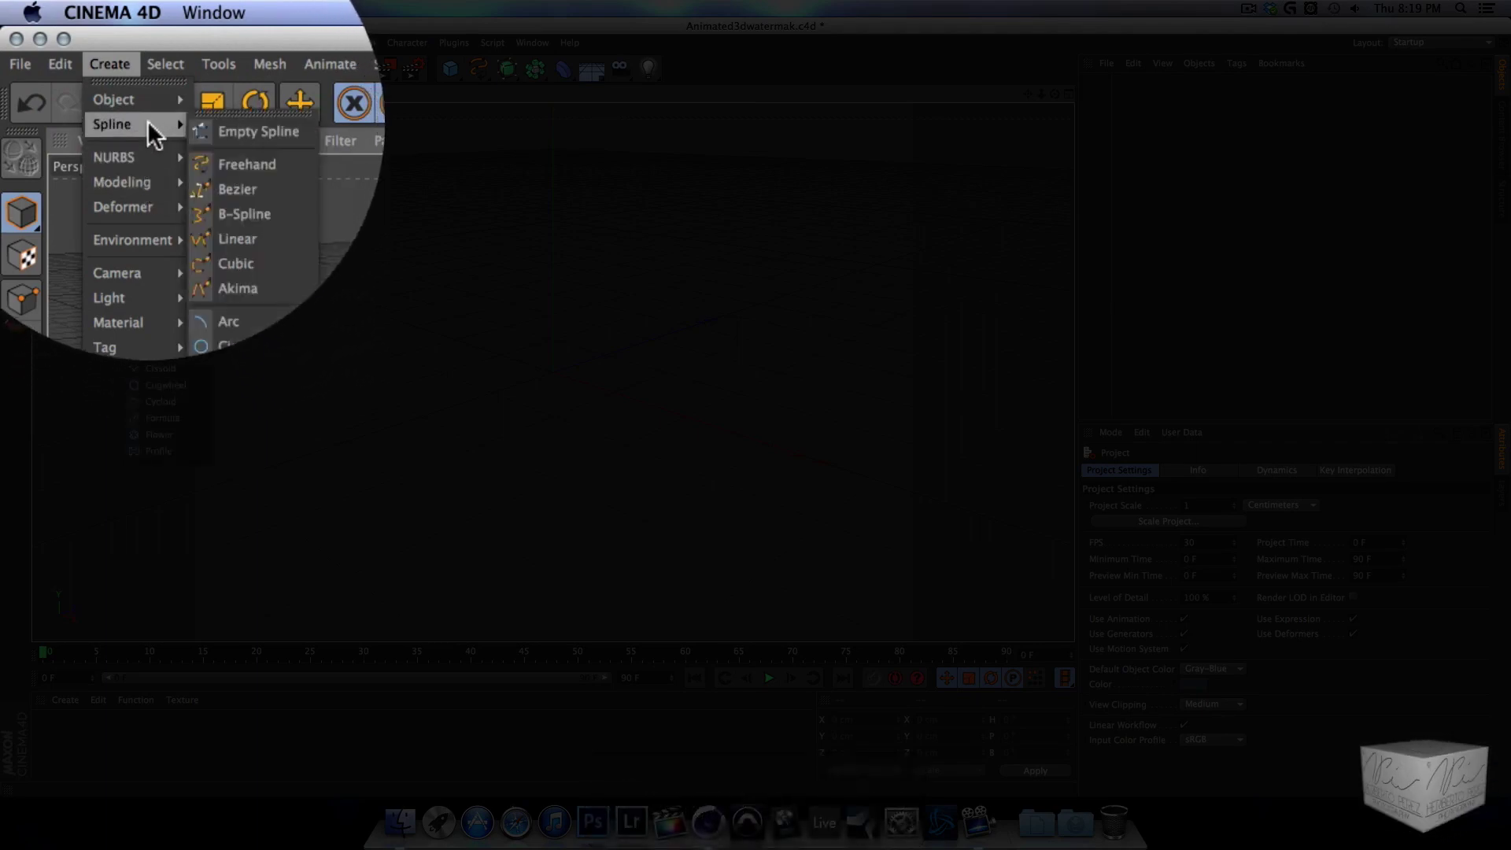
mouse_move(80, 99)
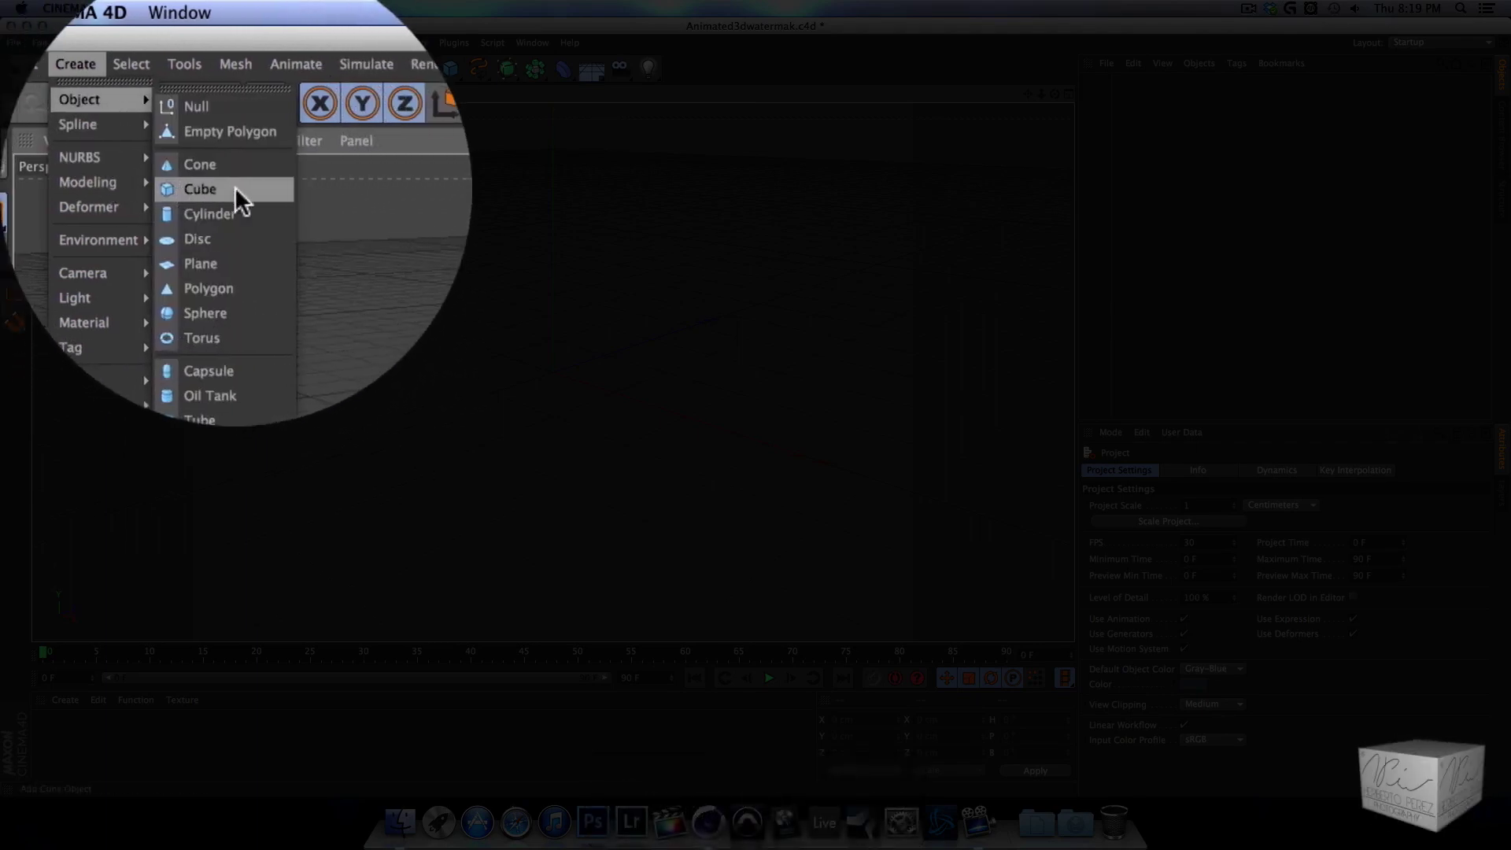
click(234, 186)
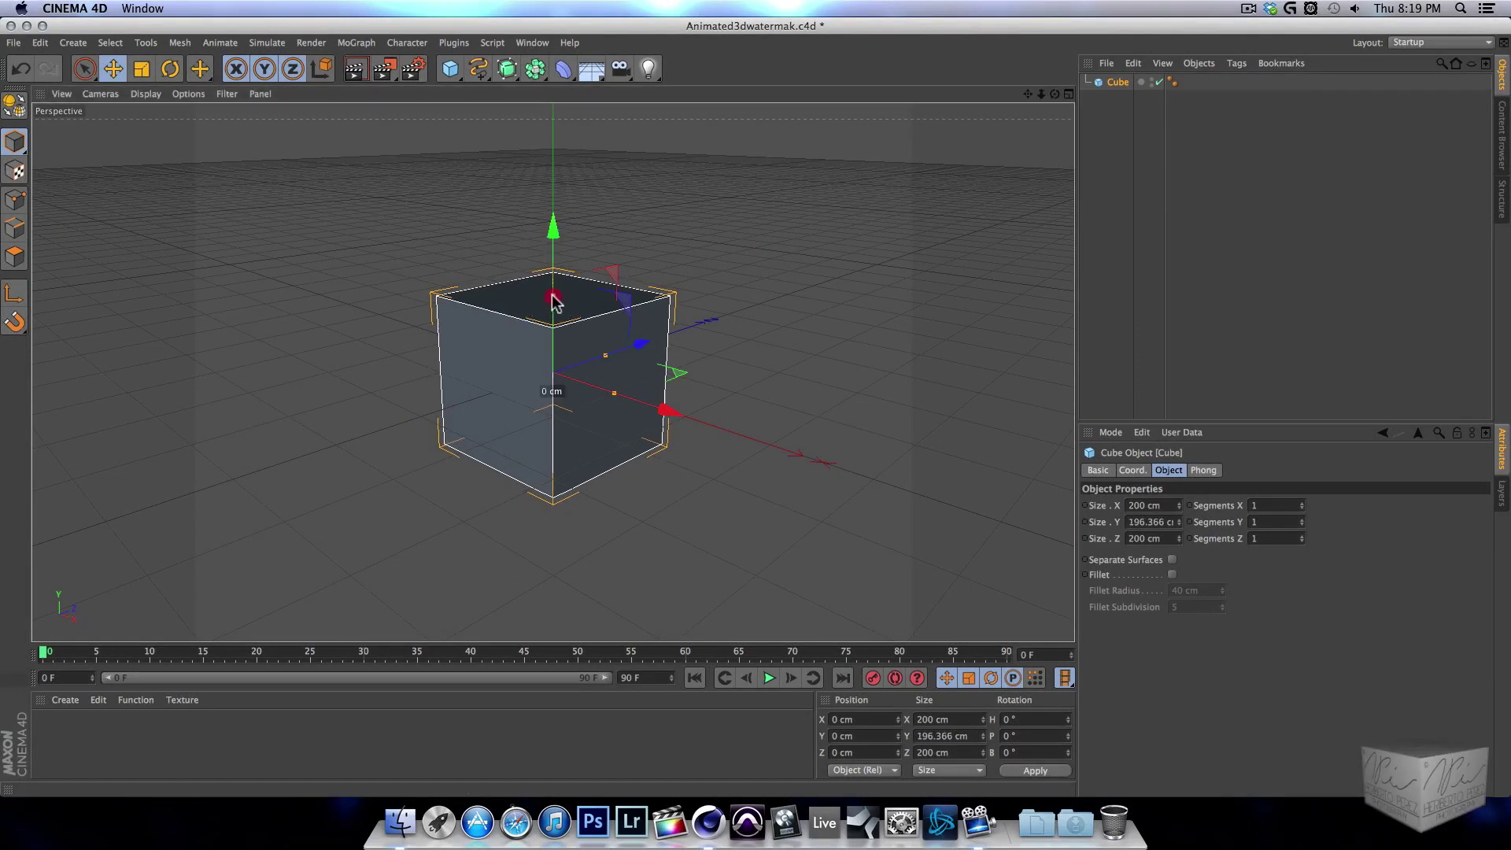
drag(554, 301, 554, 326)
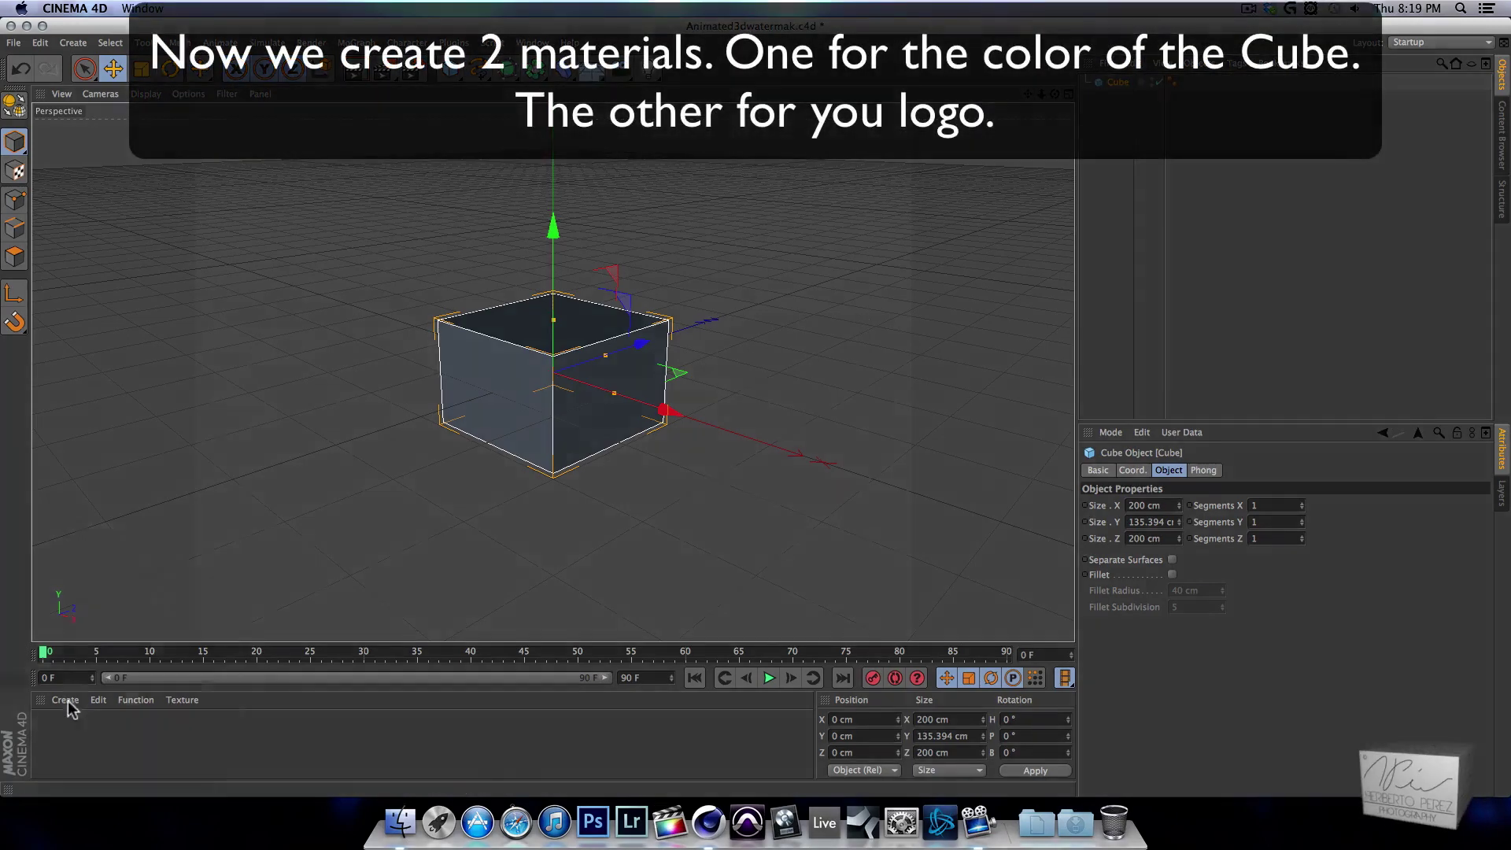
- Create a new material, Mat, and open it in the Material Editor
click(65, 699)
mouse_move(124, 584)
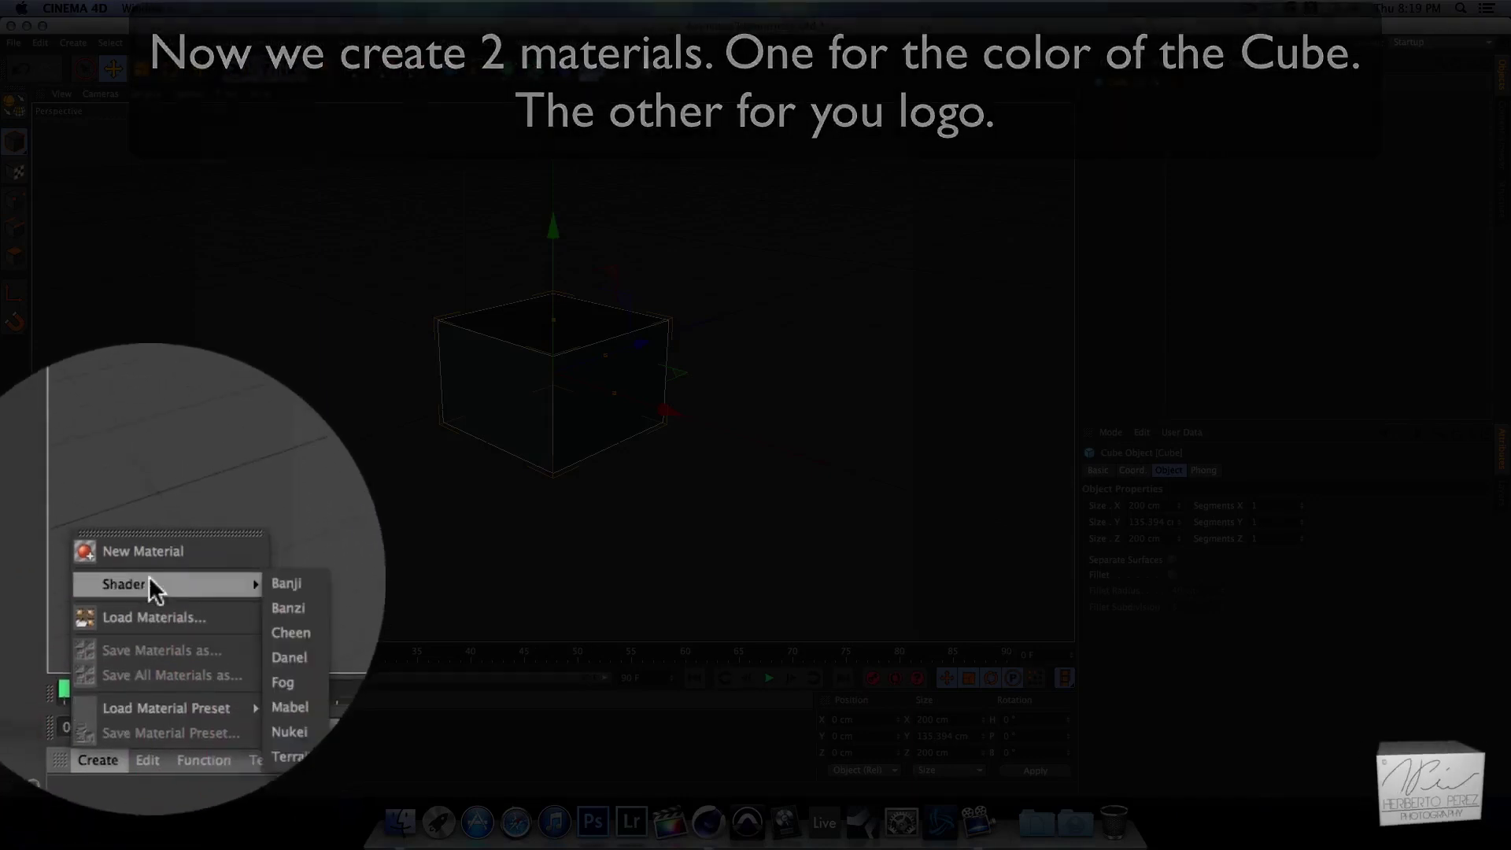
click(181, 552)
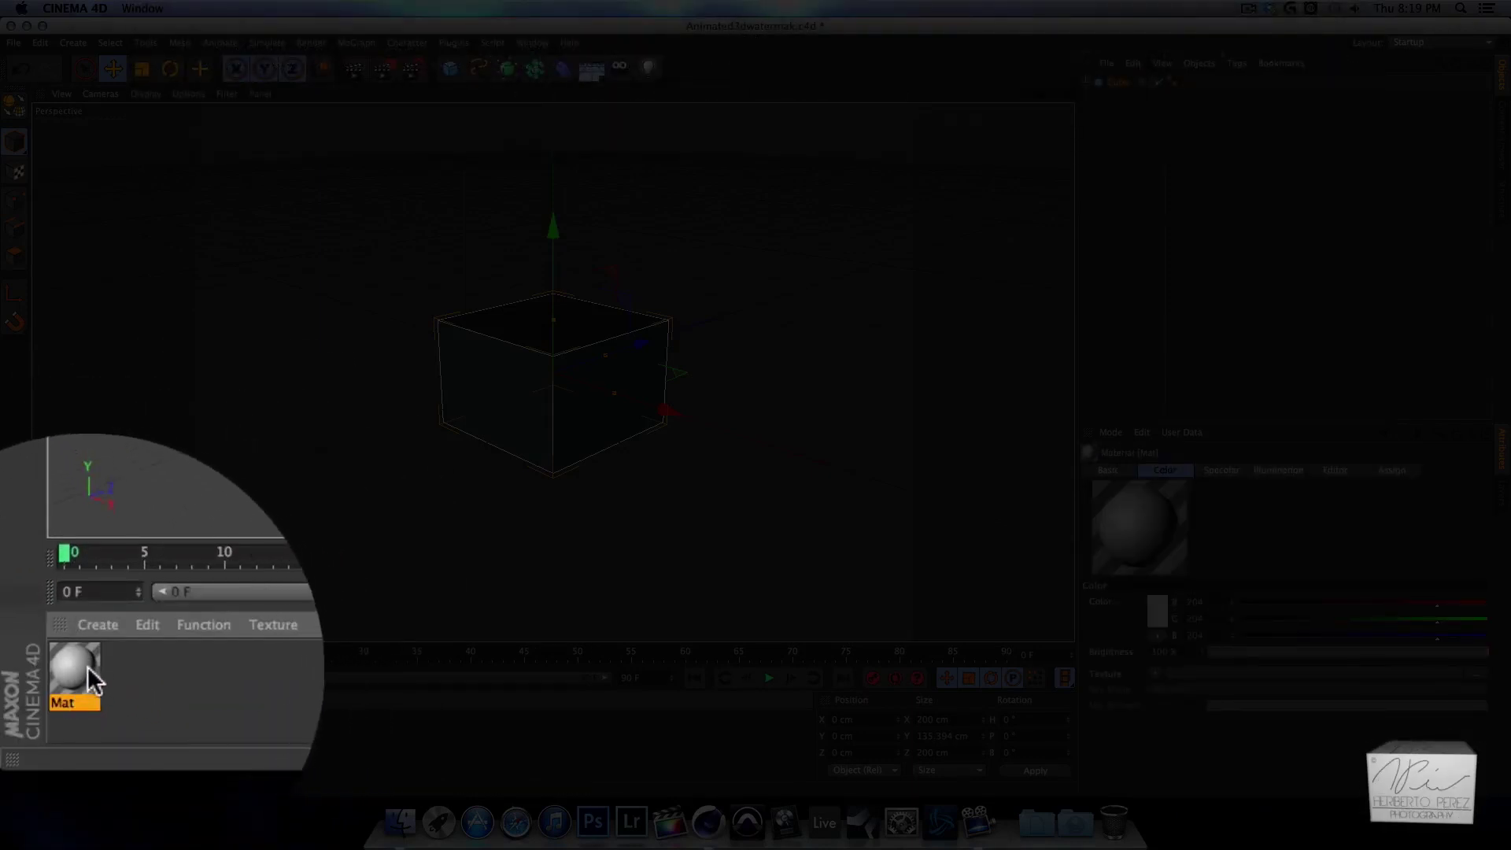
double_click(59, 727)
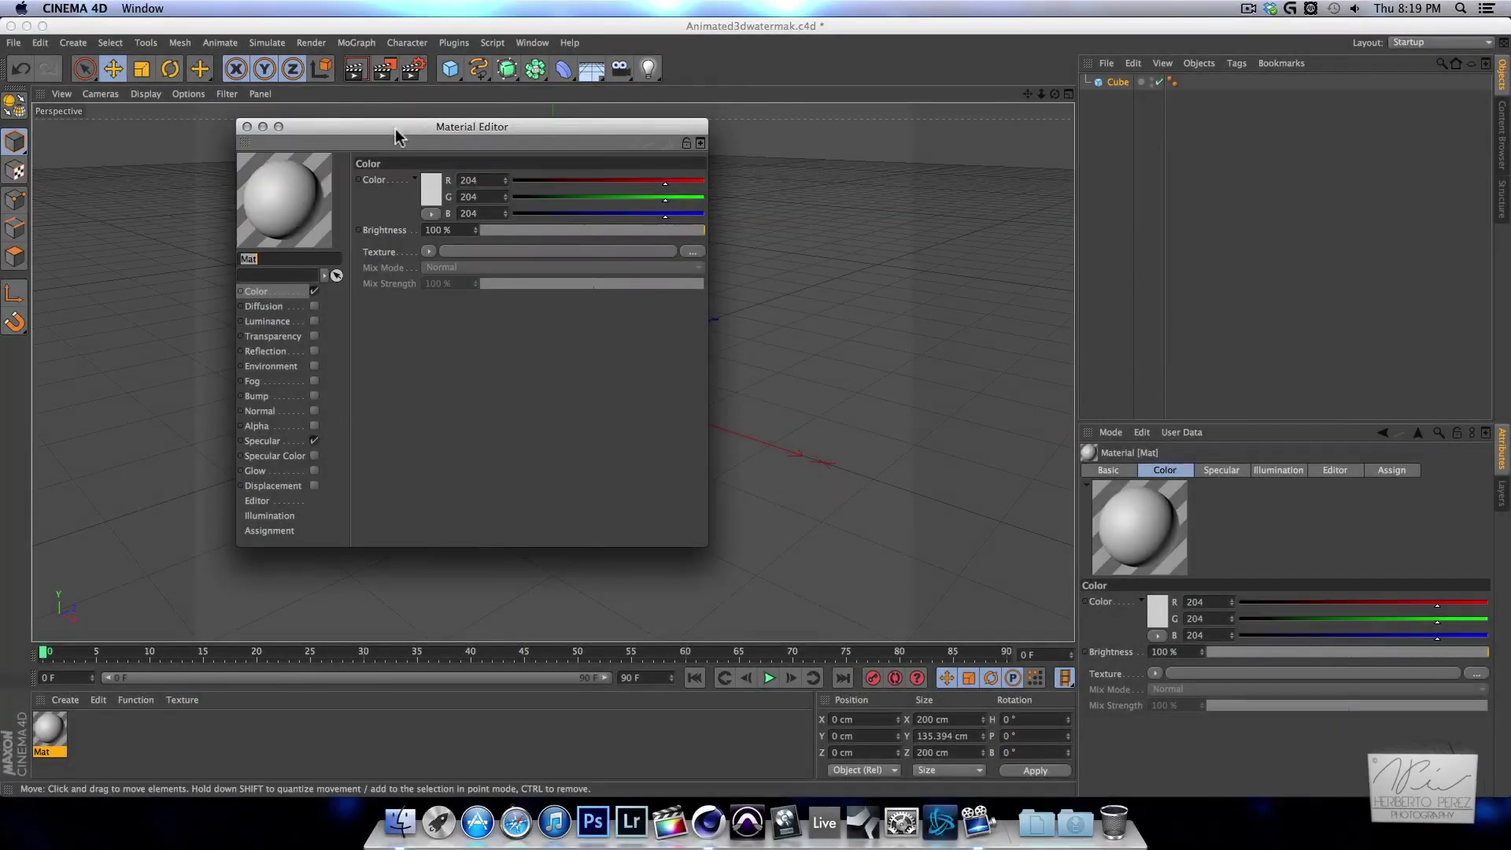
drag(396, 136, 553, 157)
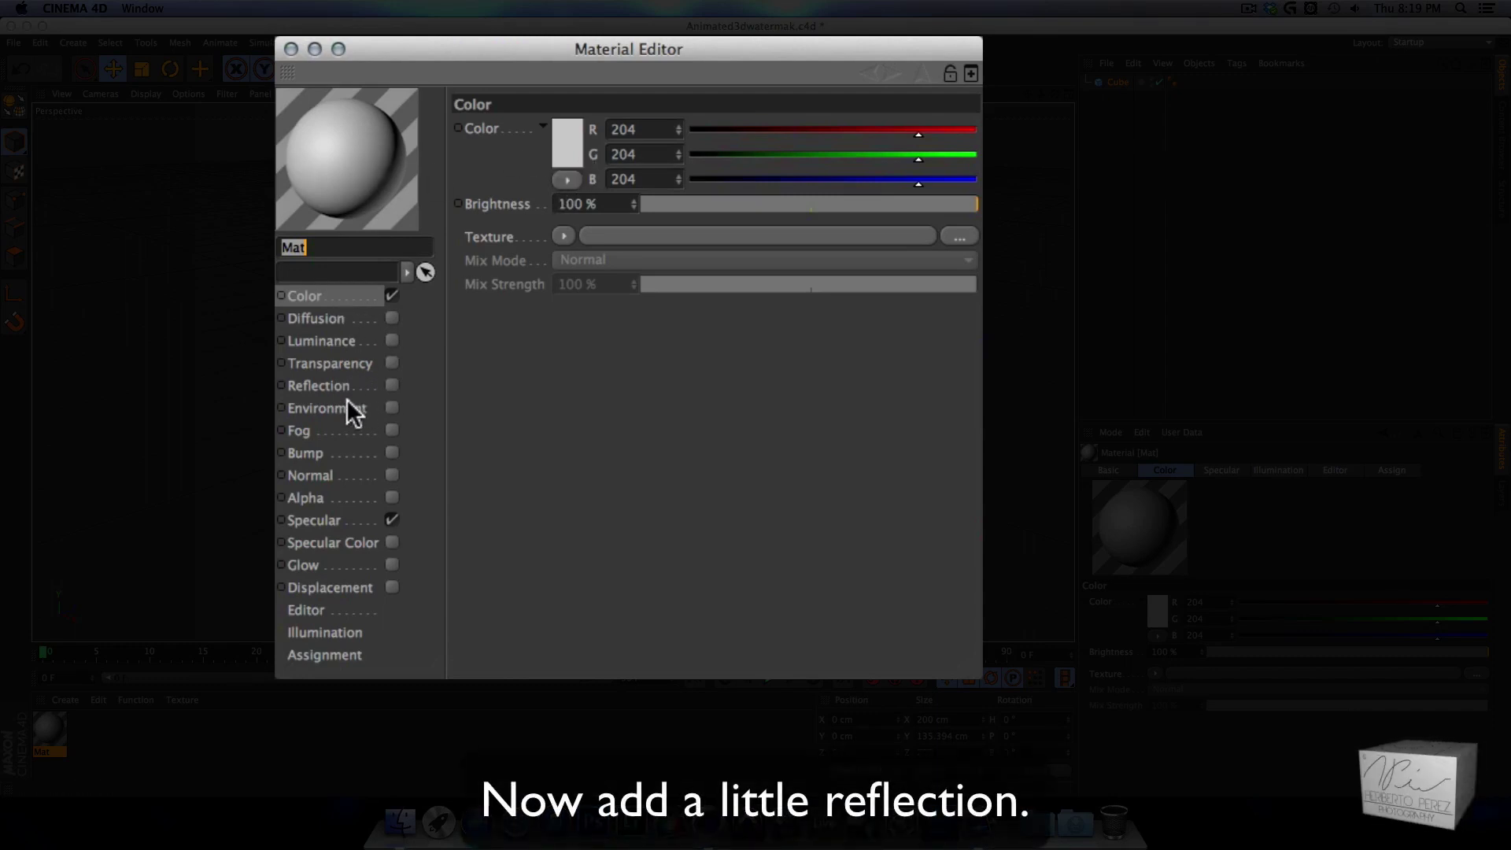
- Enable Fresnel reflection on Mat with 20% mix strength and 50% brightness
click(391, 386)
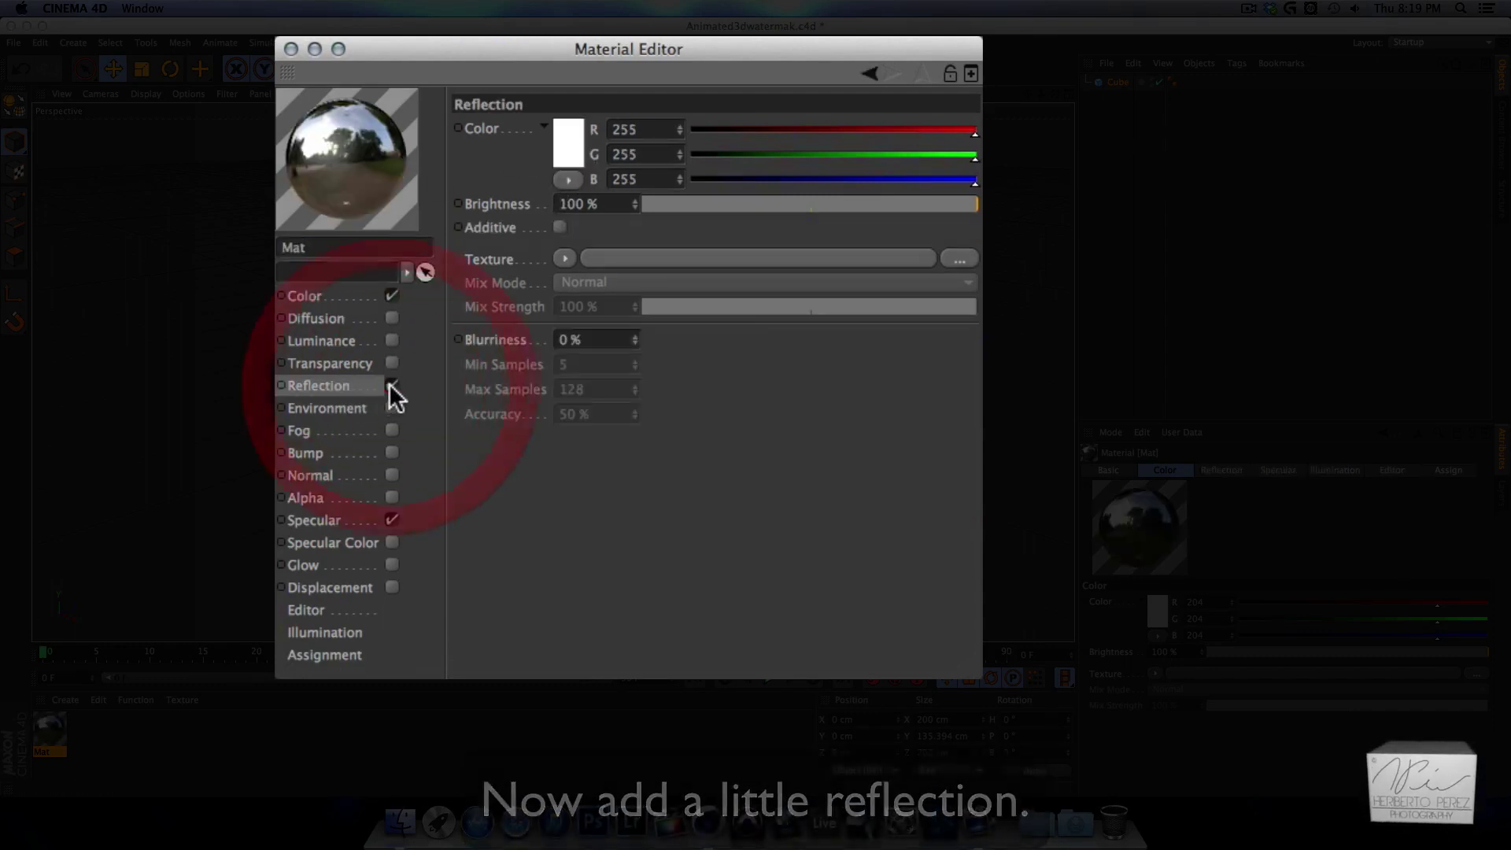
click(563, 259)
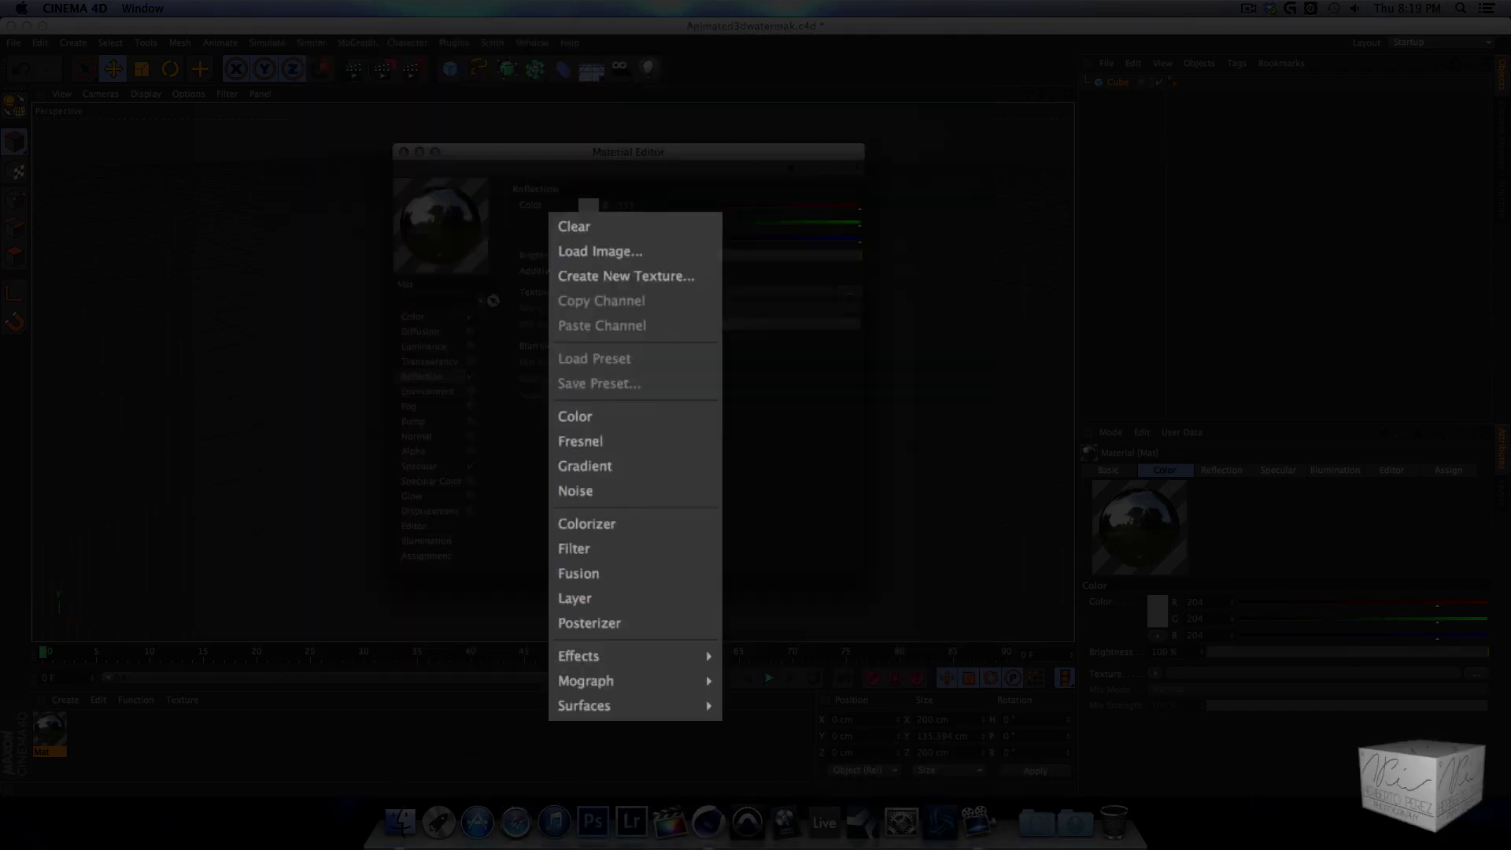
click(668, 441)
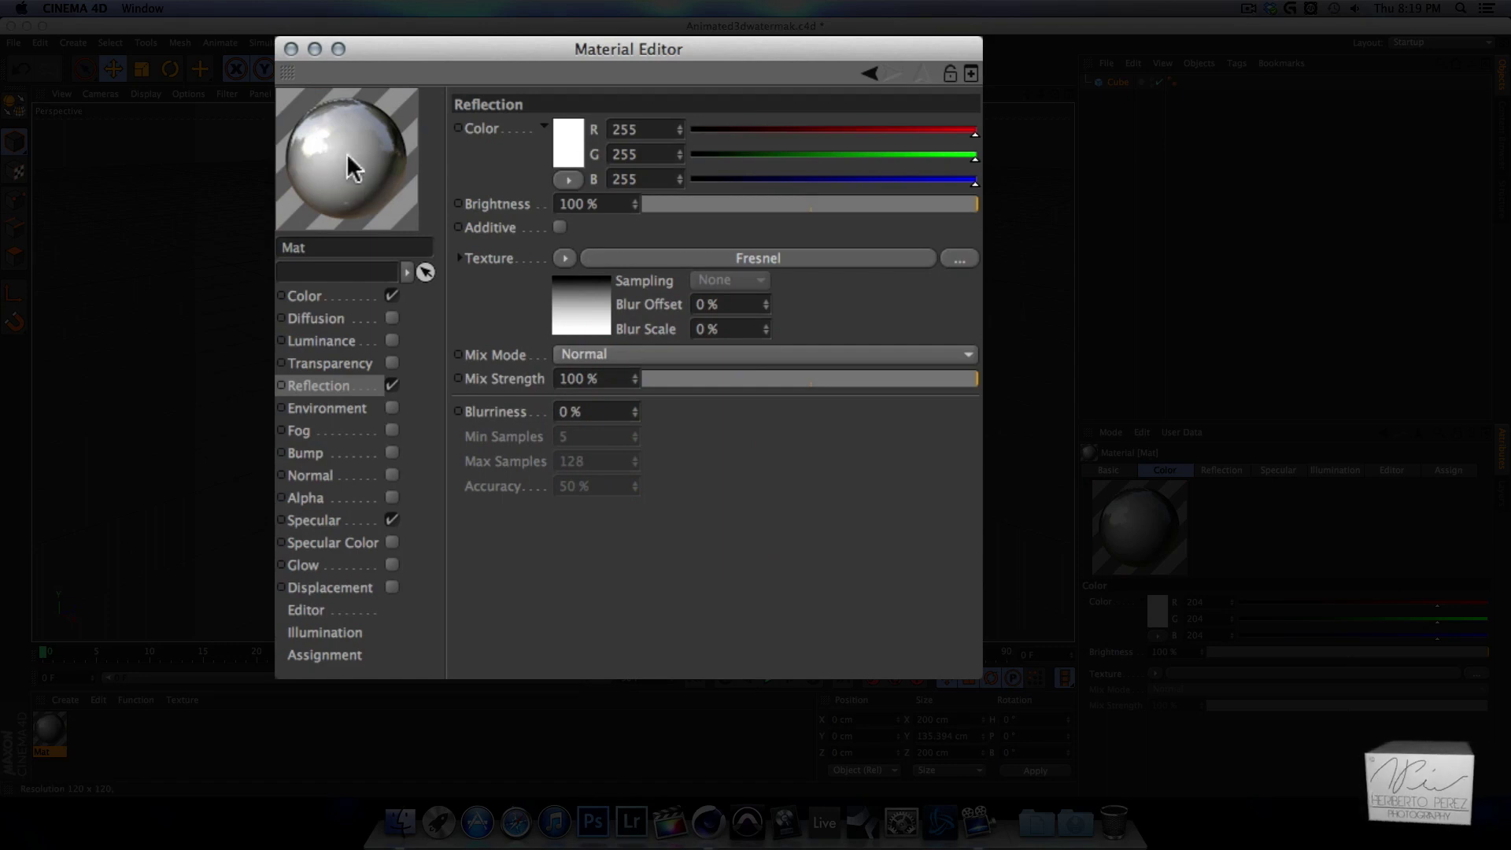
double_click(588, 379)
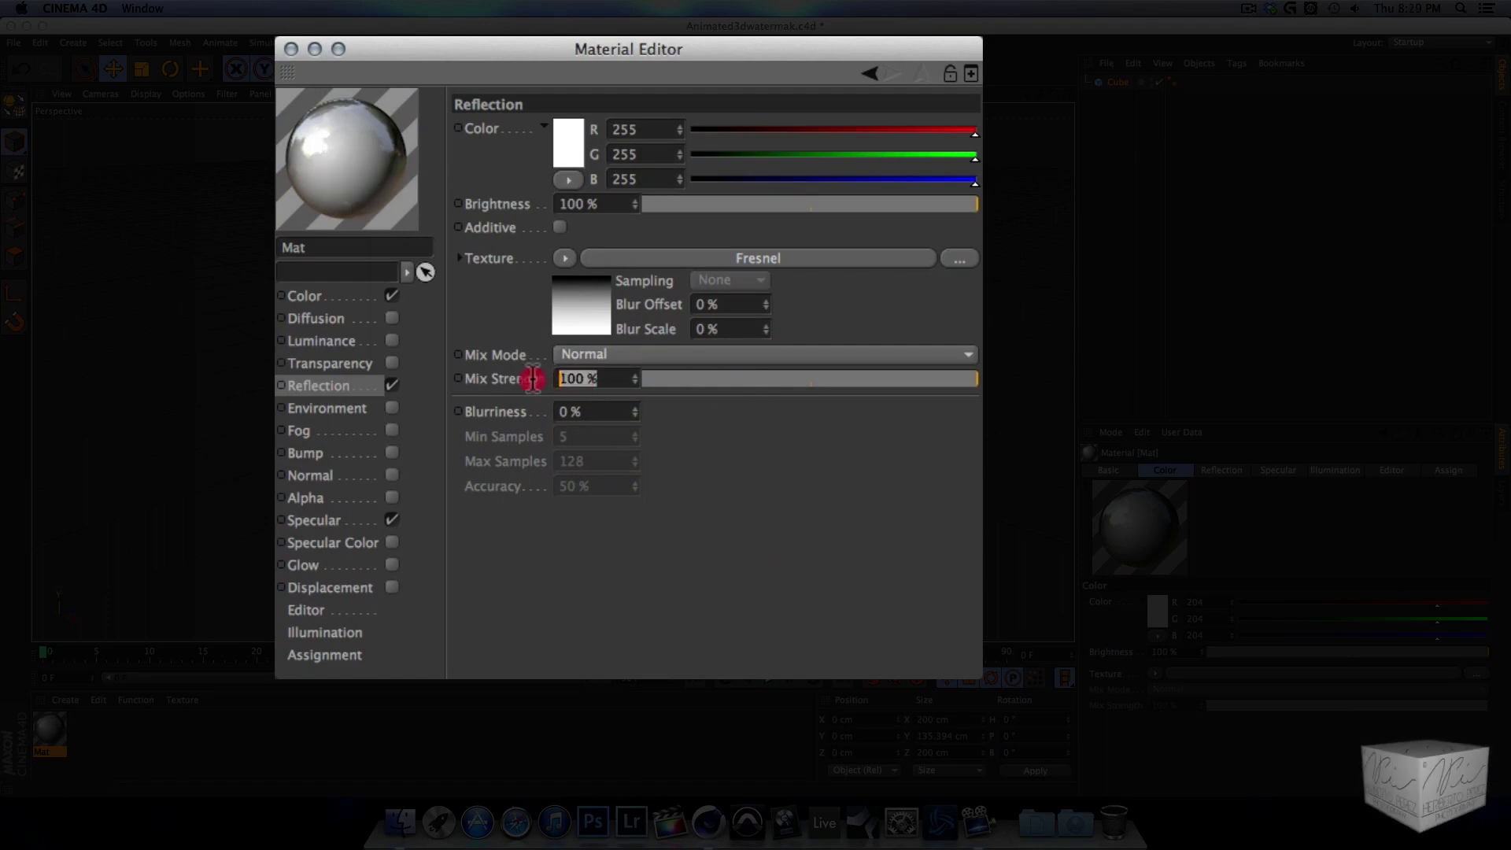
text(20)
key(Return)
text(5)
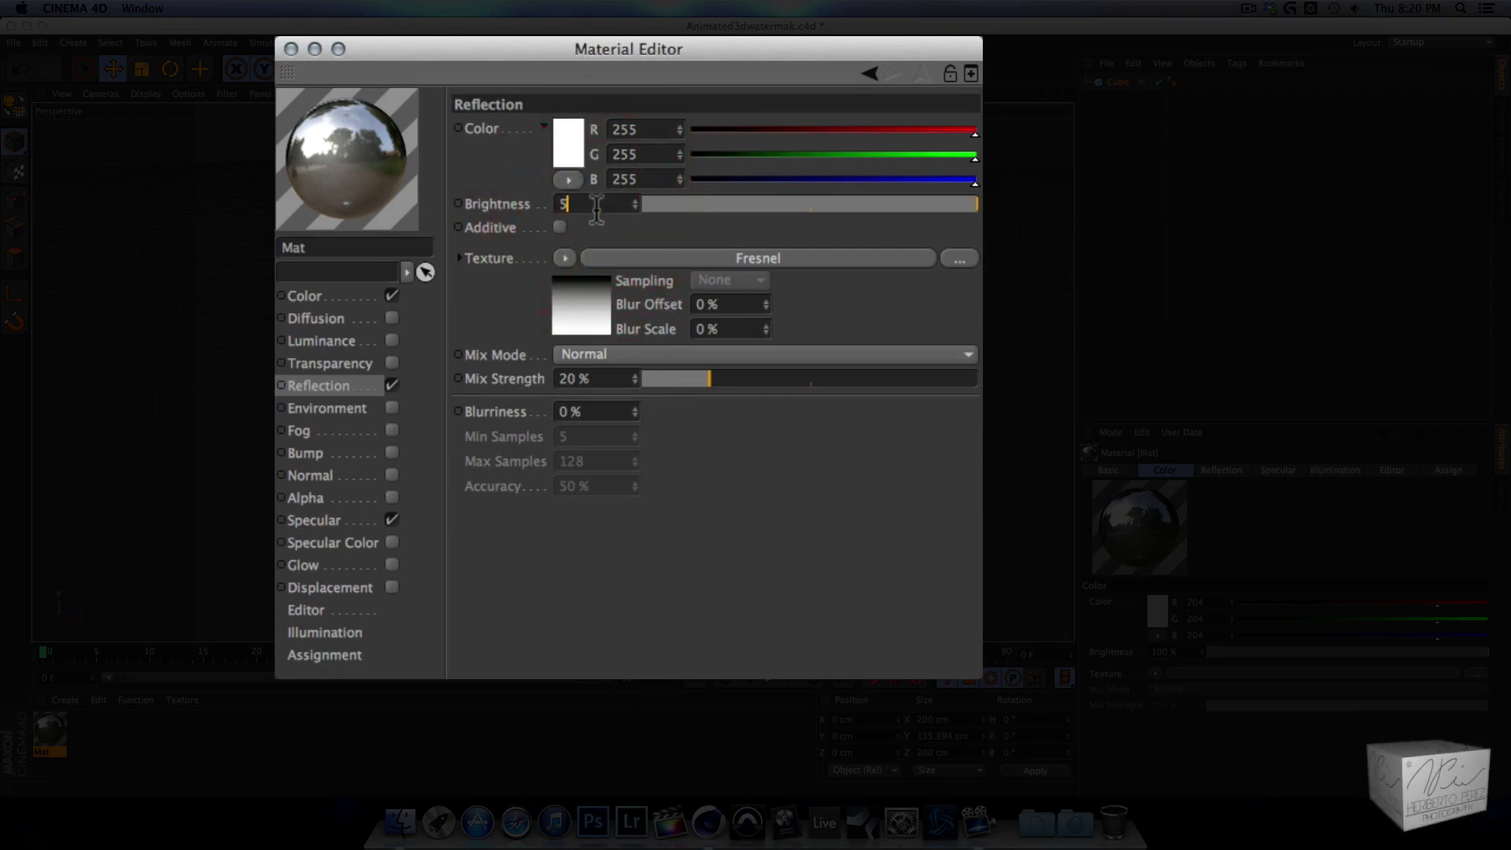
text(0)
key(Return)
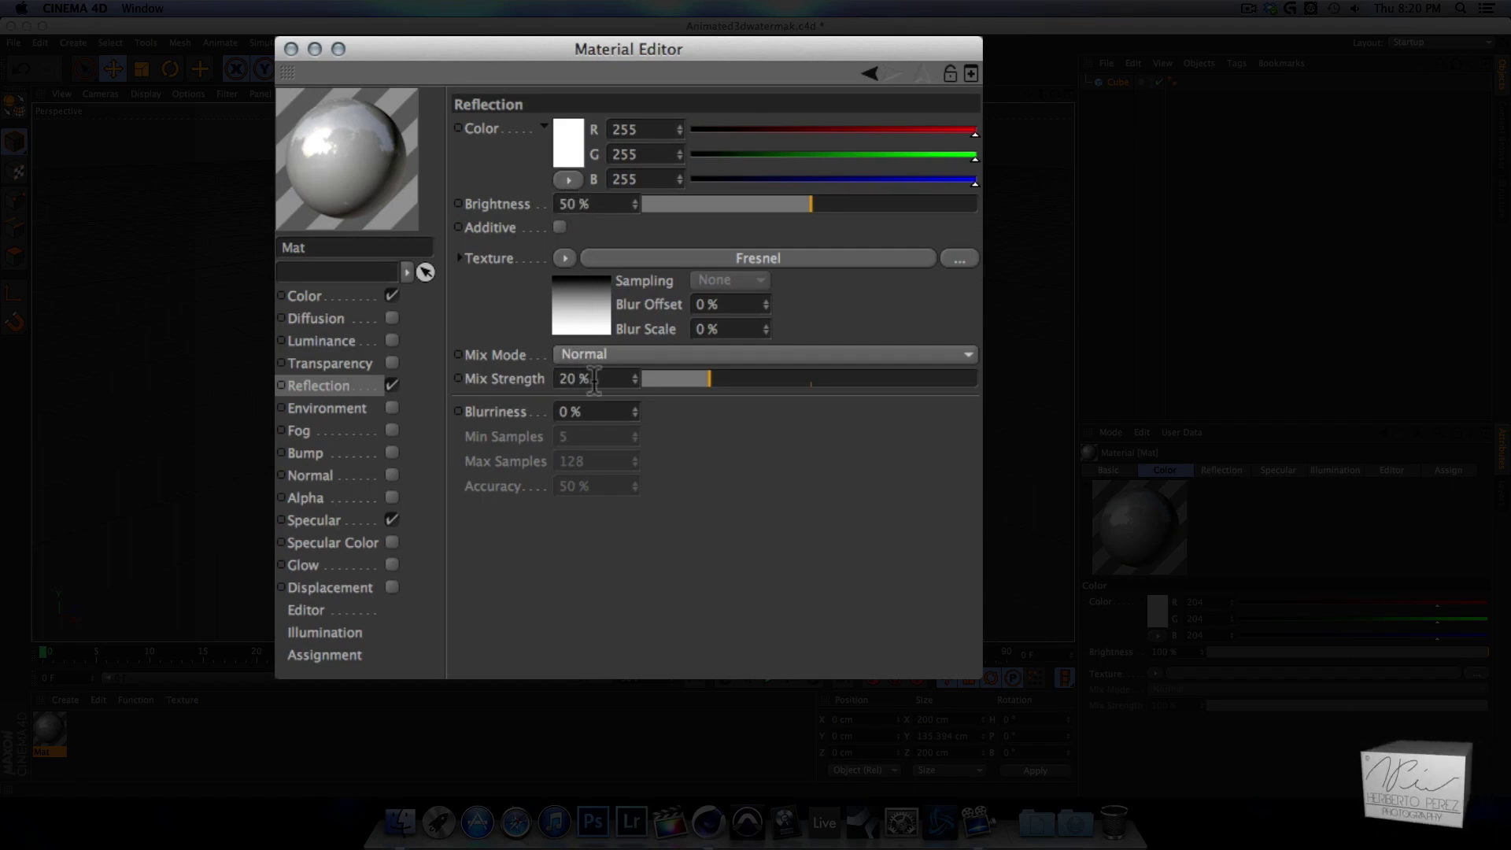
click(290, 49)
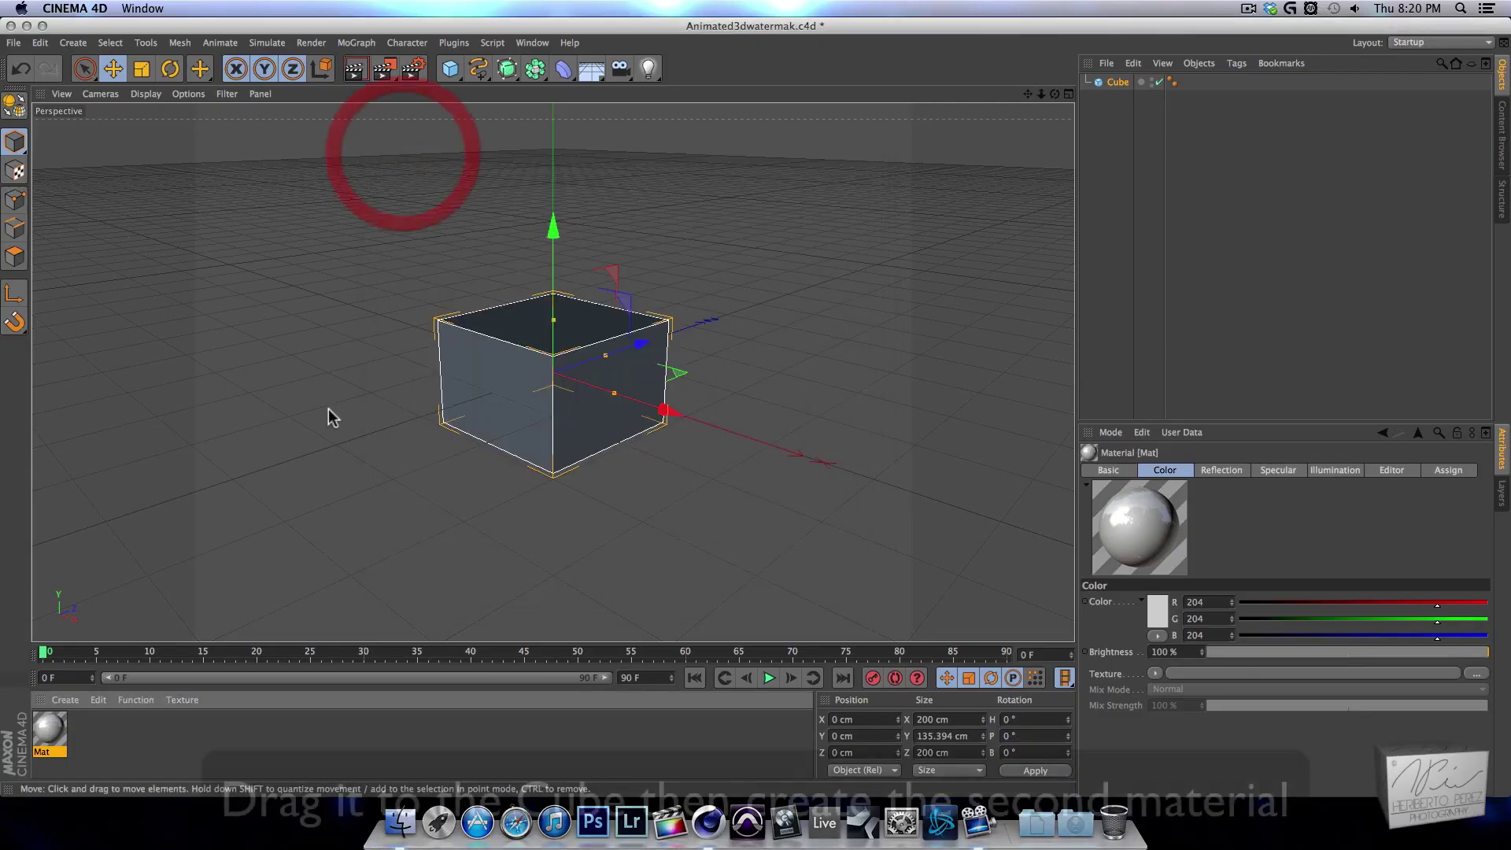
- Apply the Mat material to the Cube
drag(52, 733, 161, 643)
drag(507, 375, 509, 378)
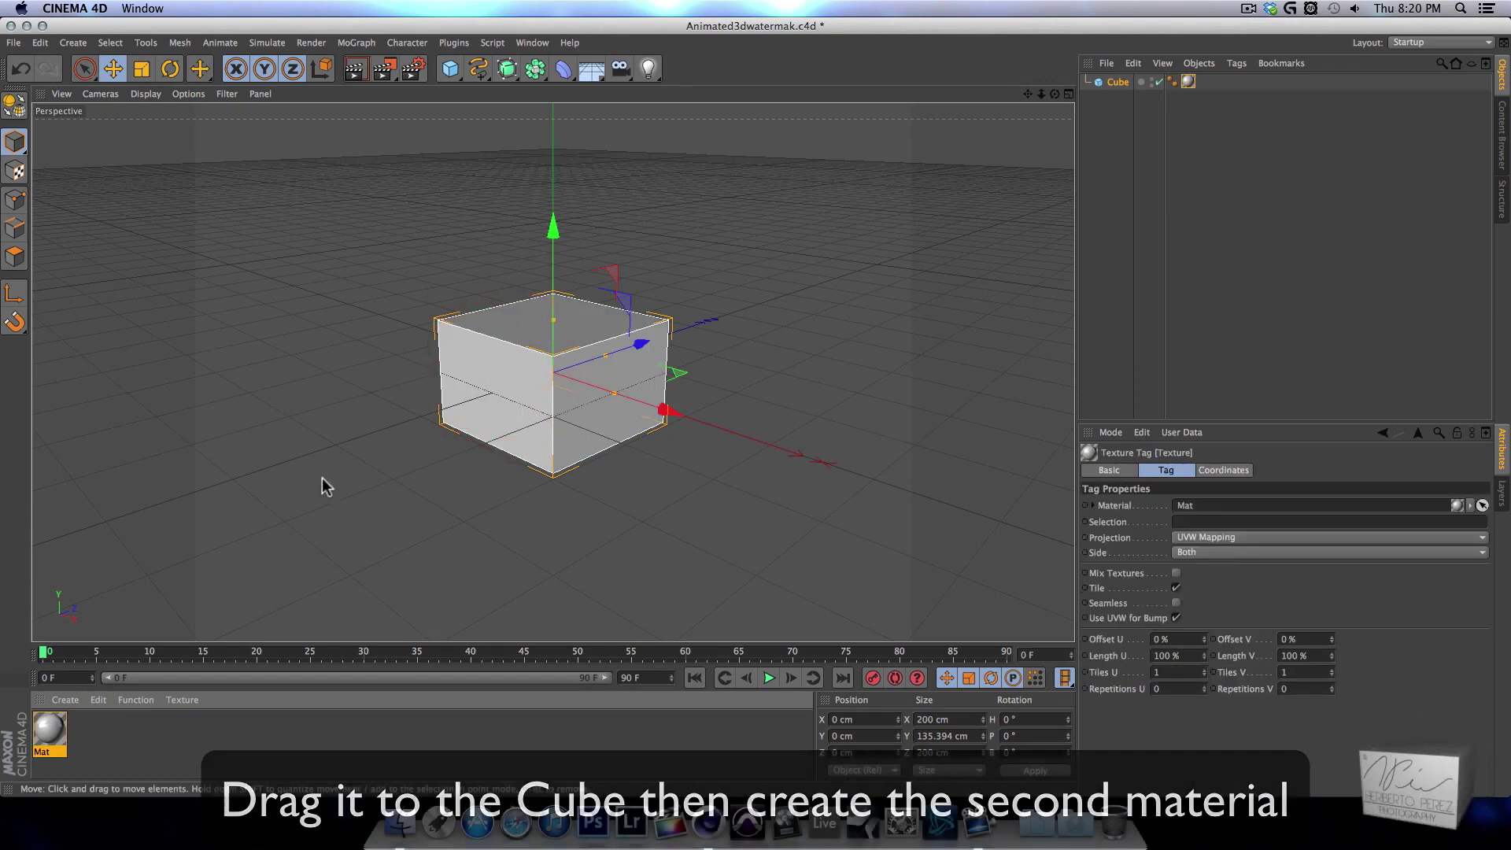
click(118, 749)
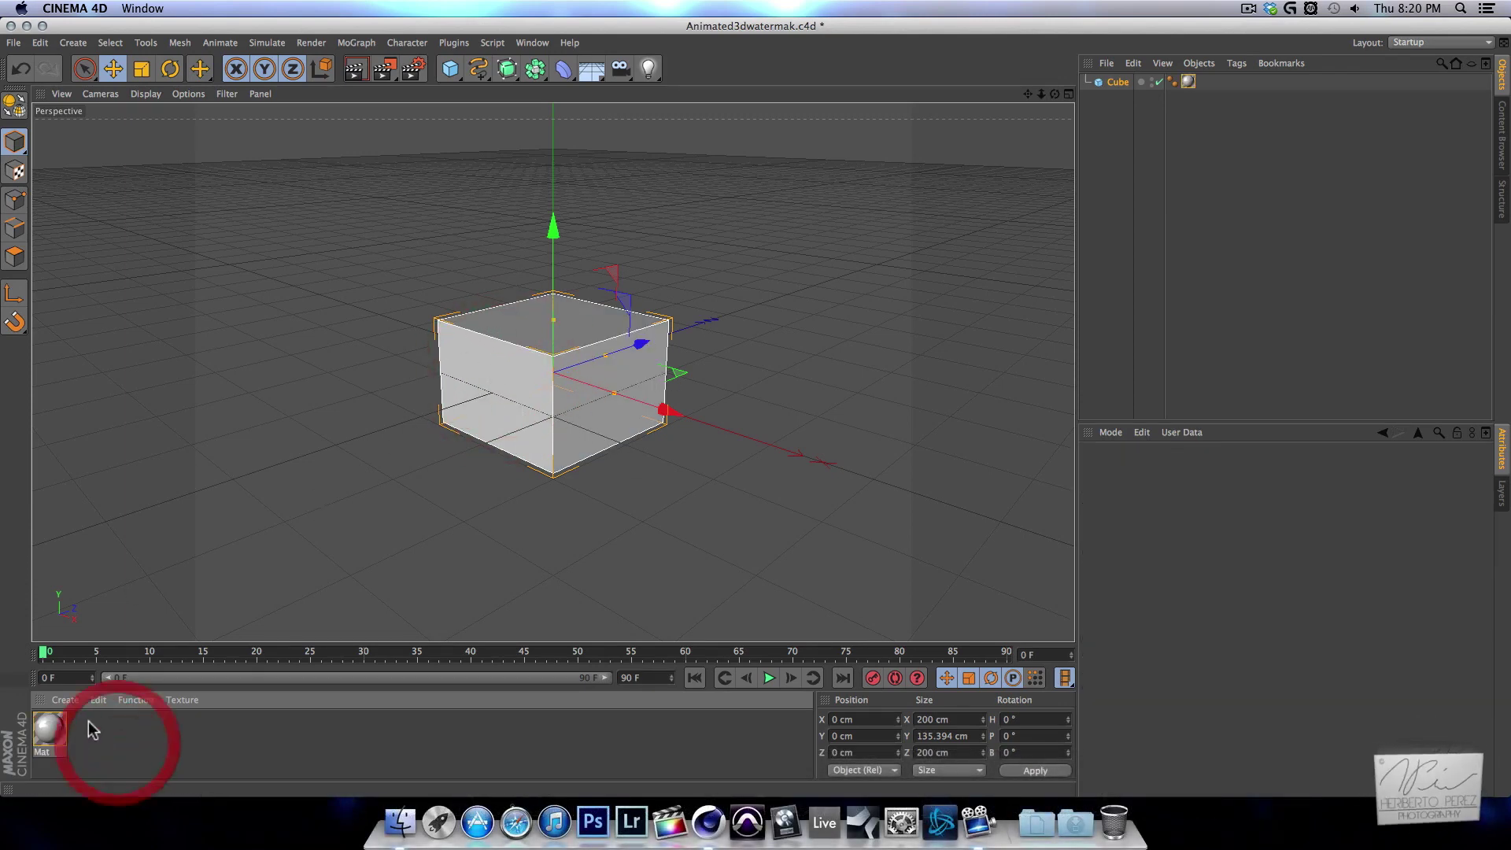
- Create a second material, Mat.1, and switch off its Color channel
click(65, 700)
click(111, 562)
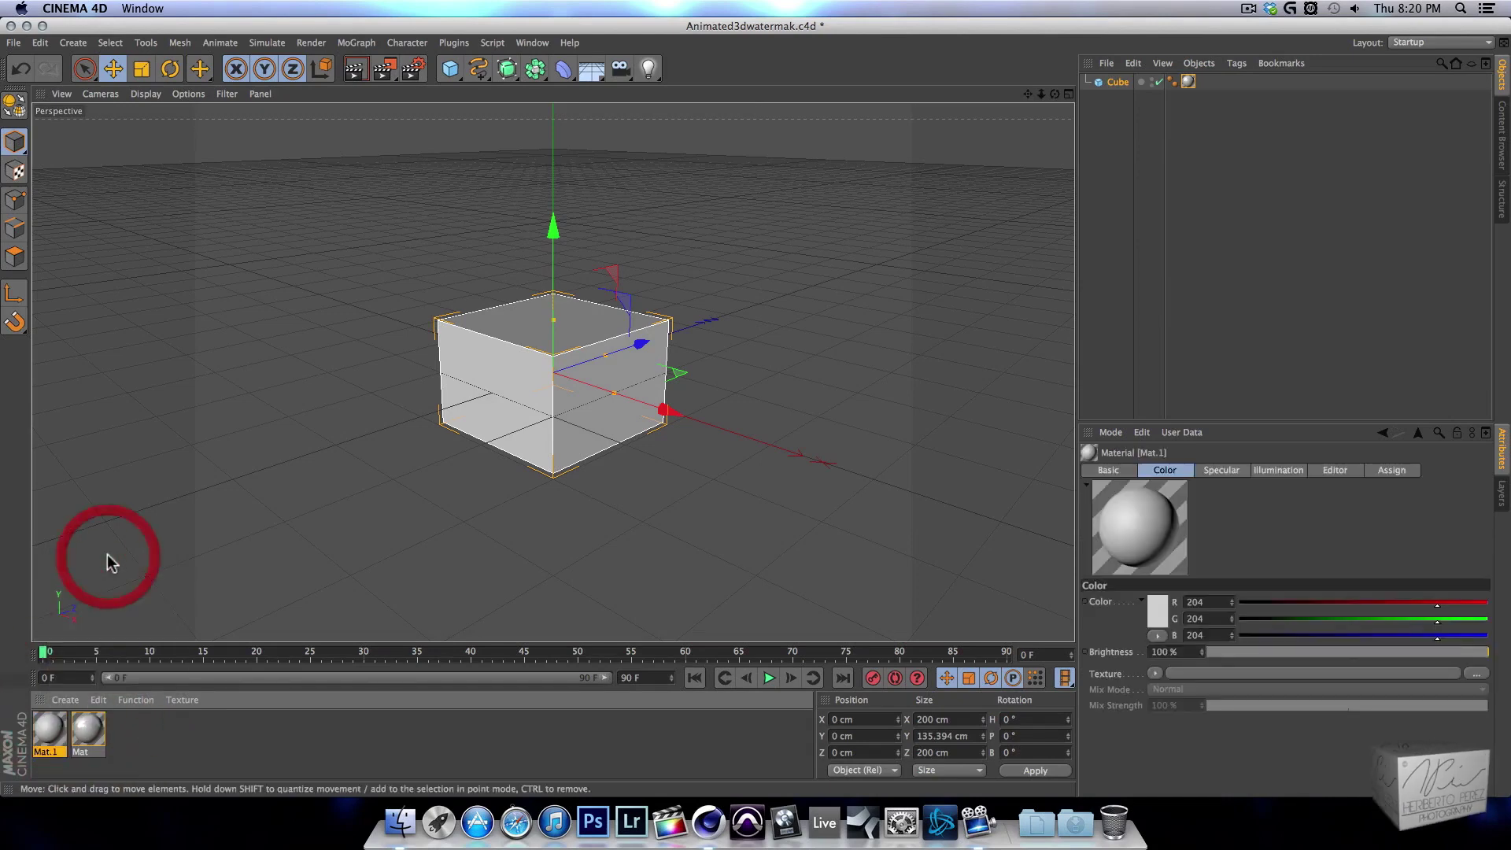
double_click(55, 734)
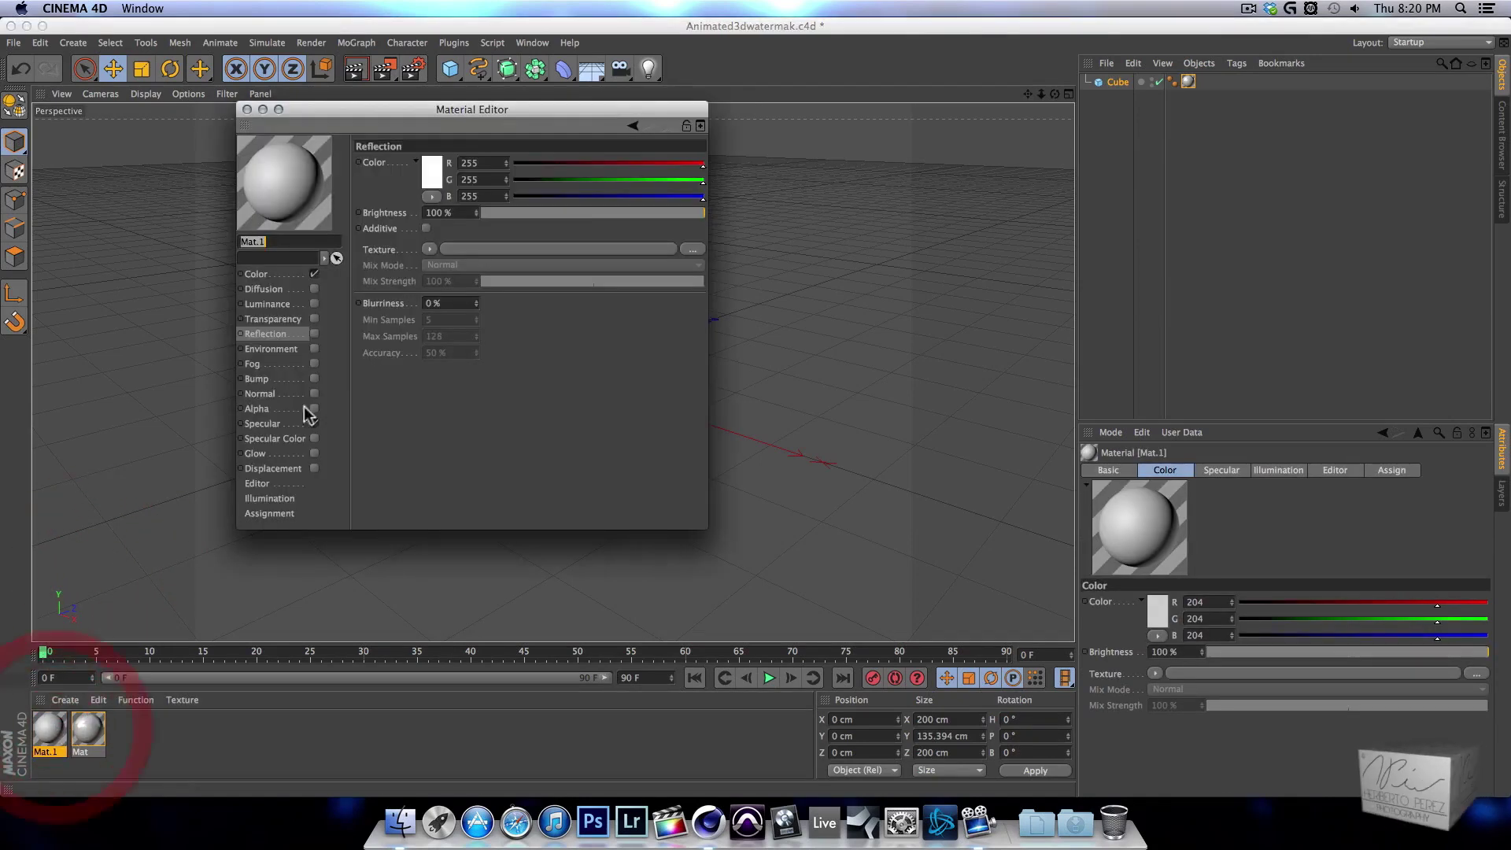
drag(413, 116, 579, 158)
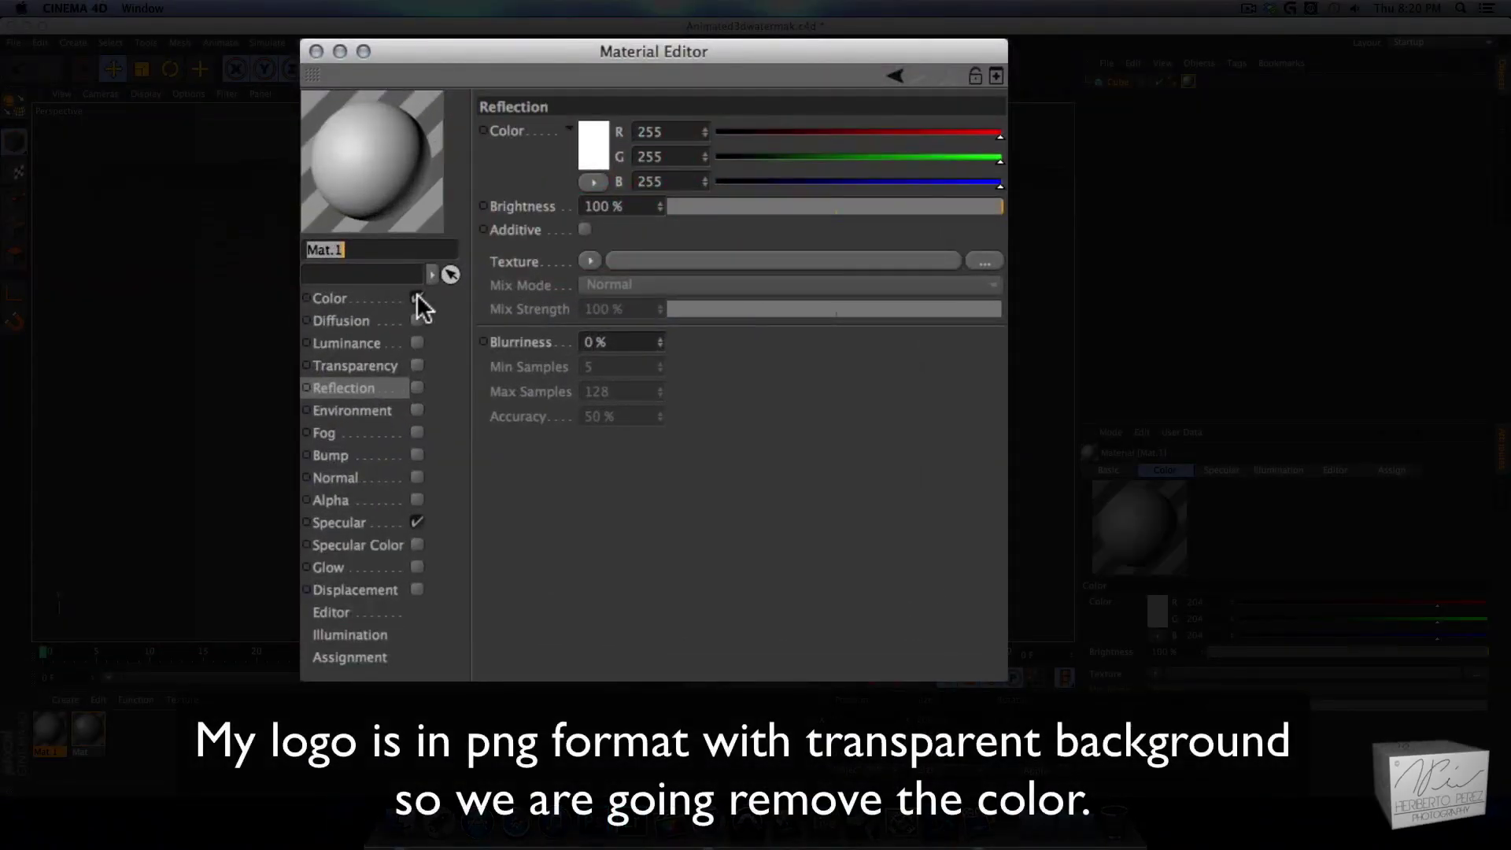
click(418, 298)
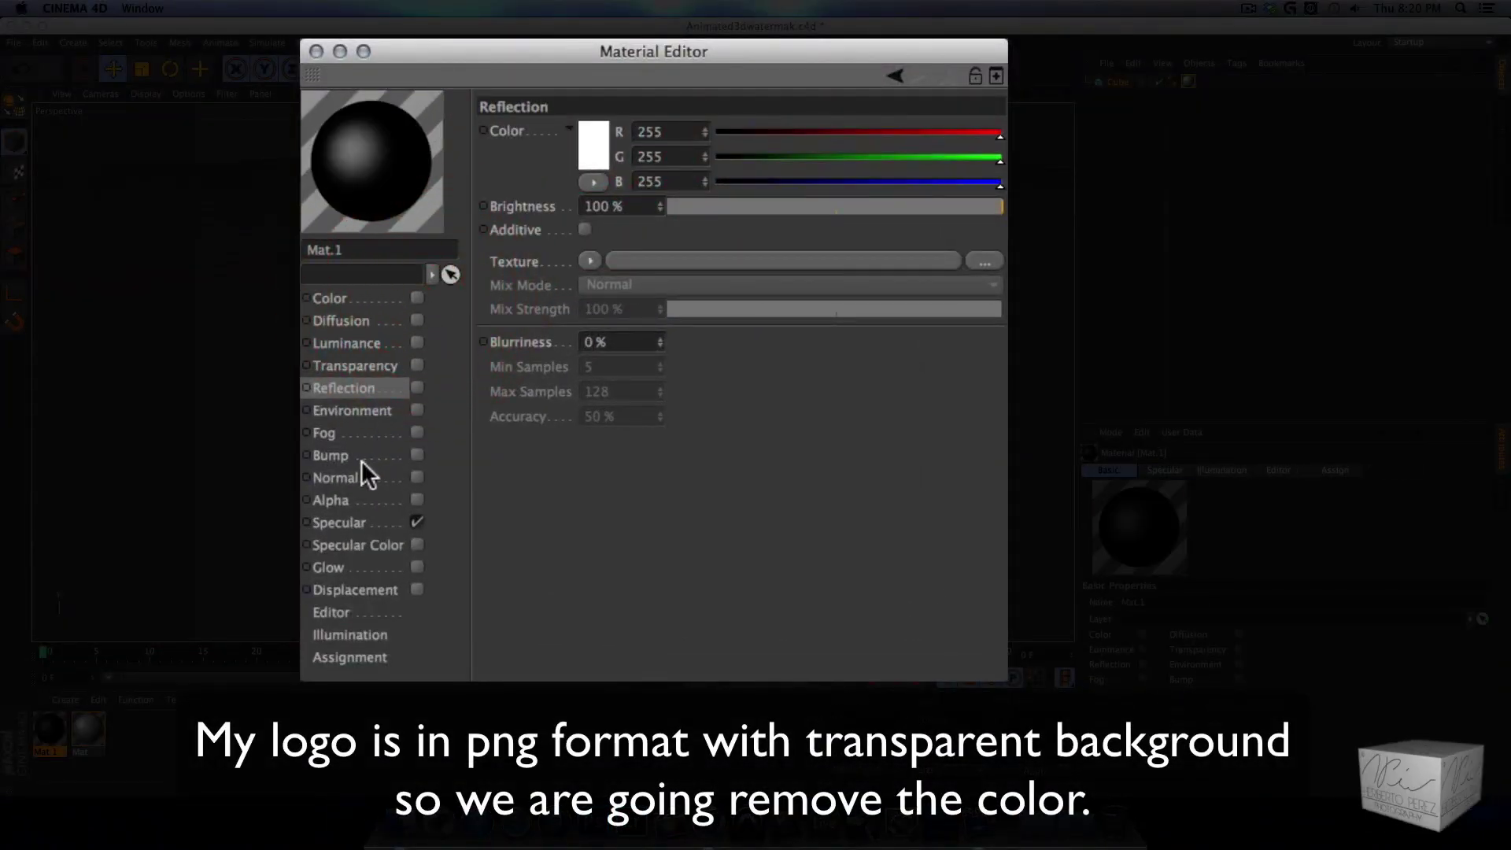
- Enable Mat.1's Alpha with the signature logo PNG as texture, sampled with Alias 3
click(417, 499)
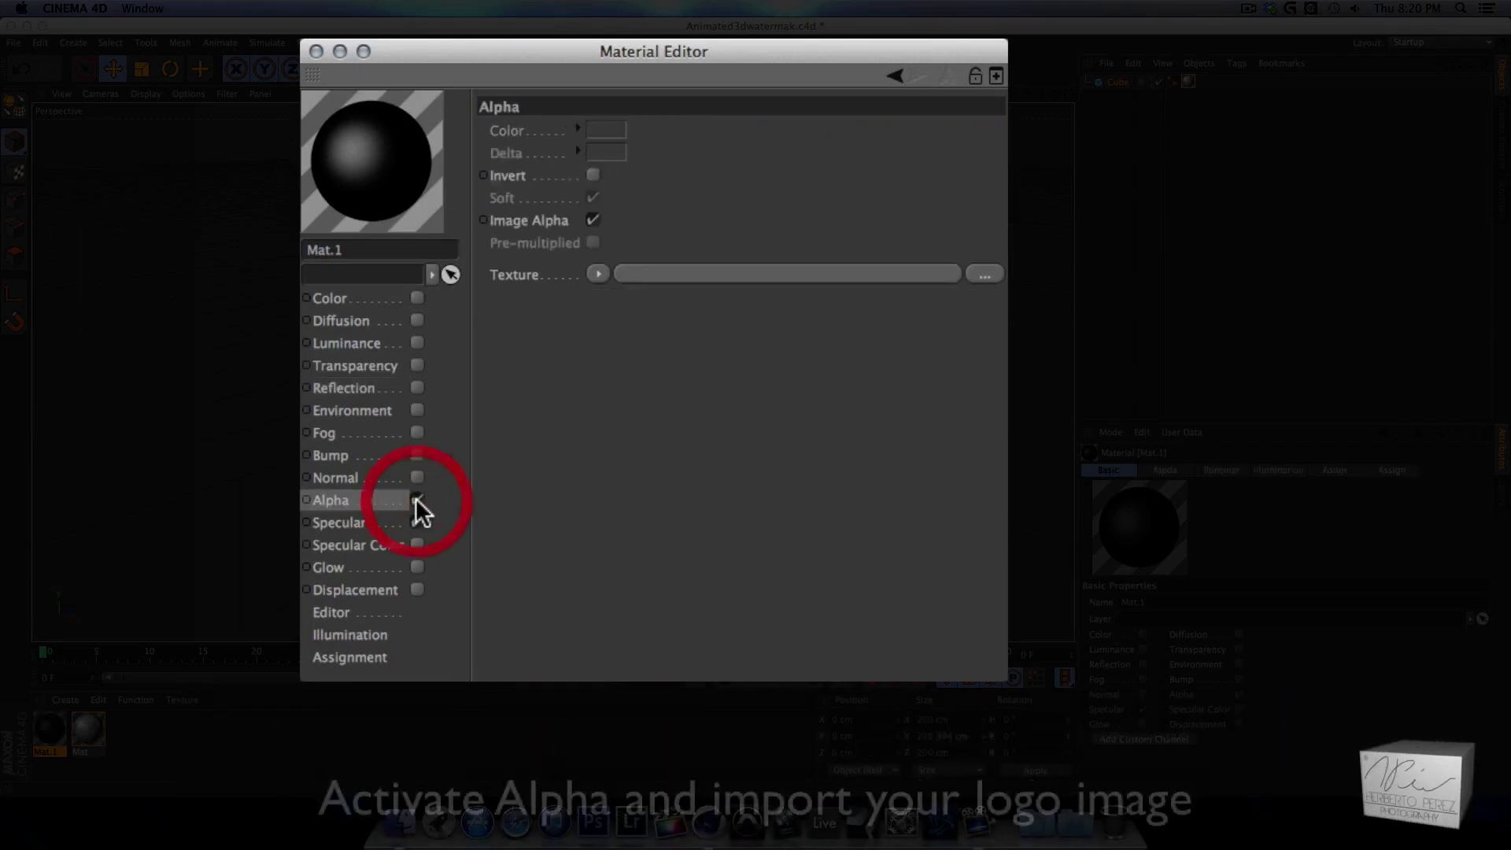
click(598, 272)
click(696, 262)
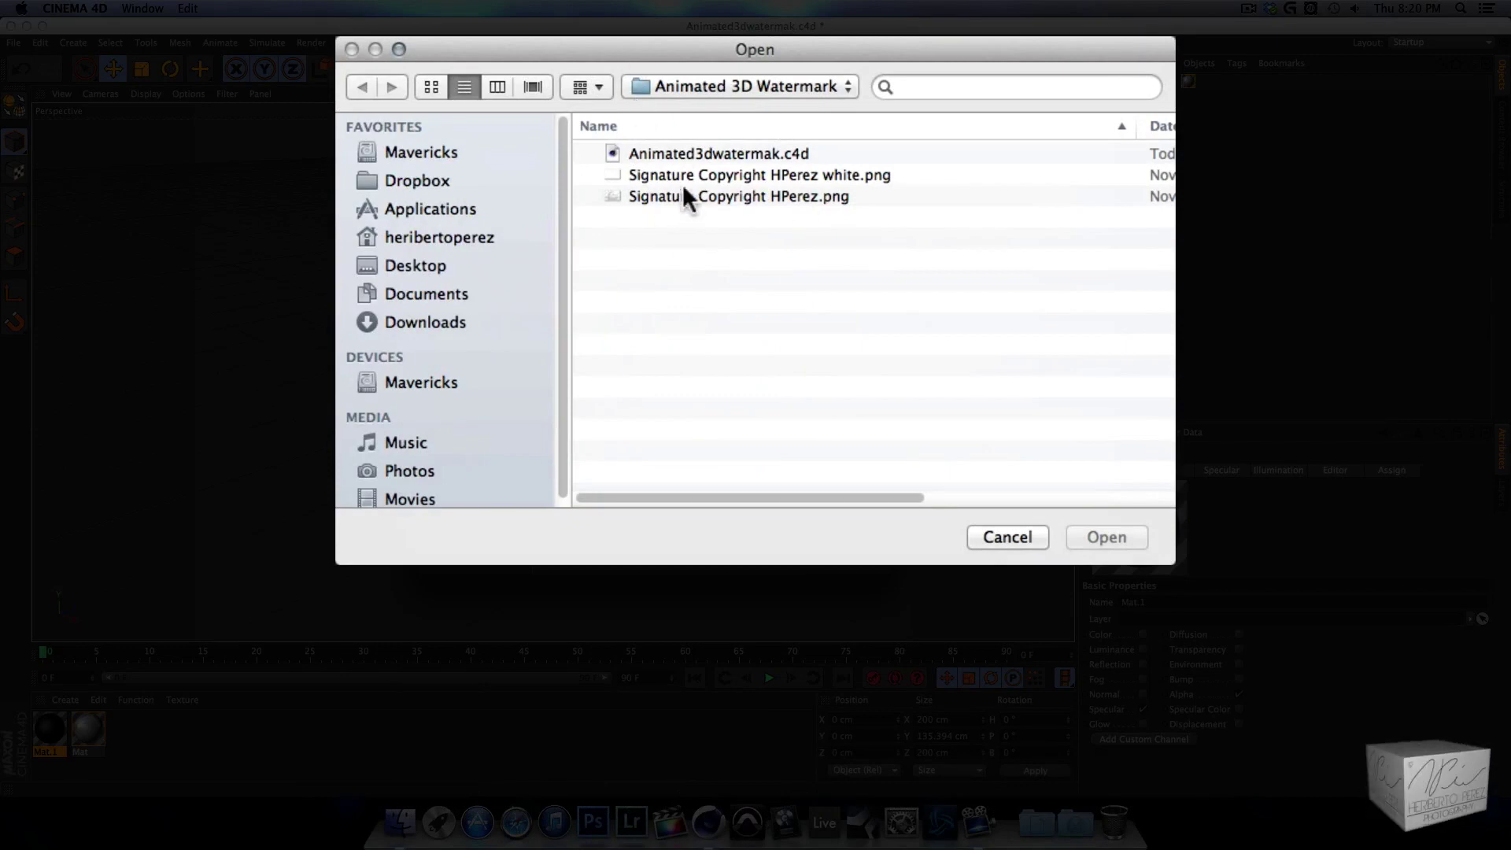
click(704, 201)
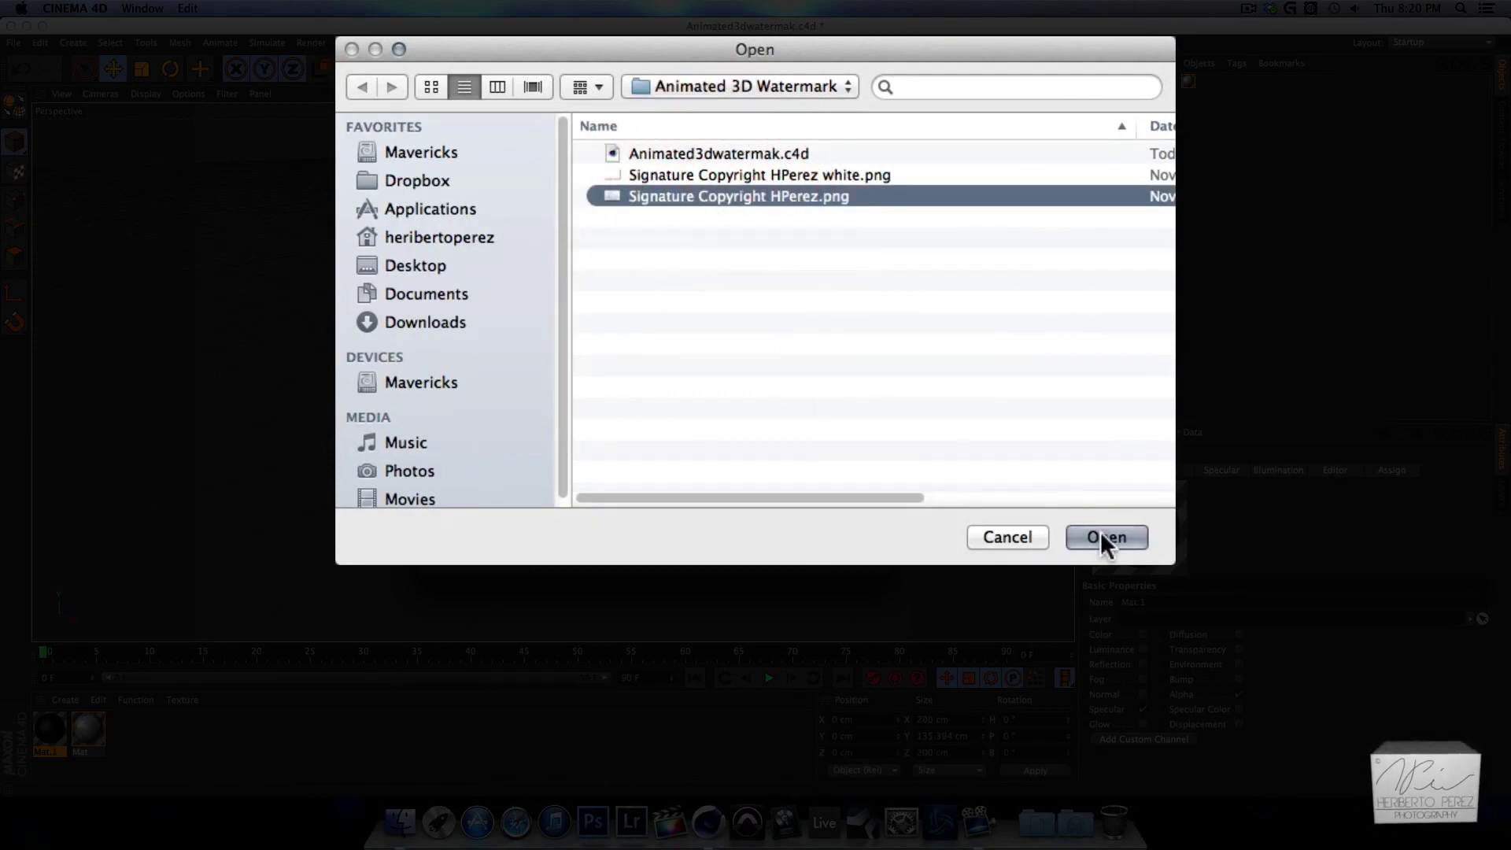
key(space)
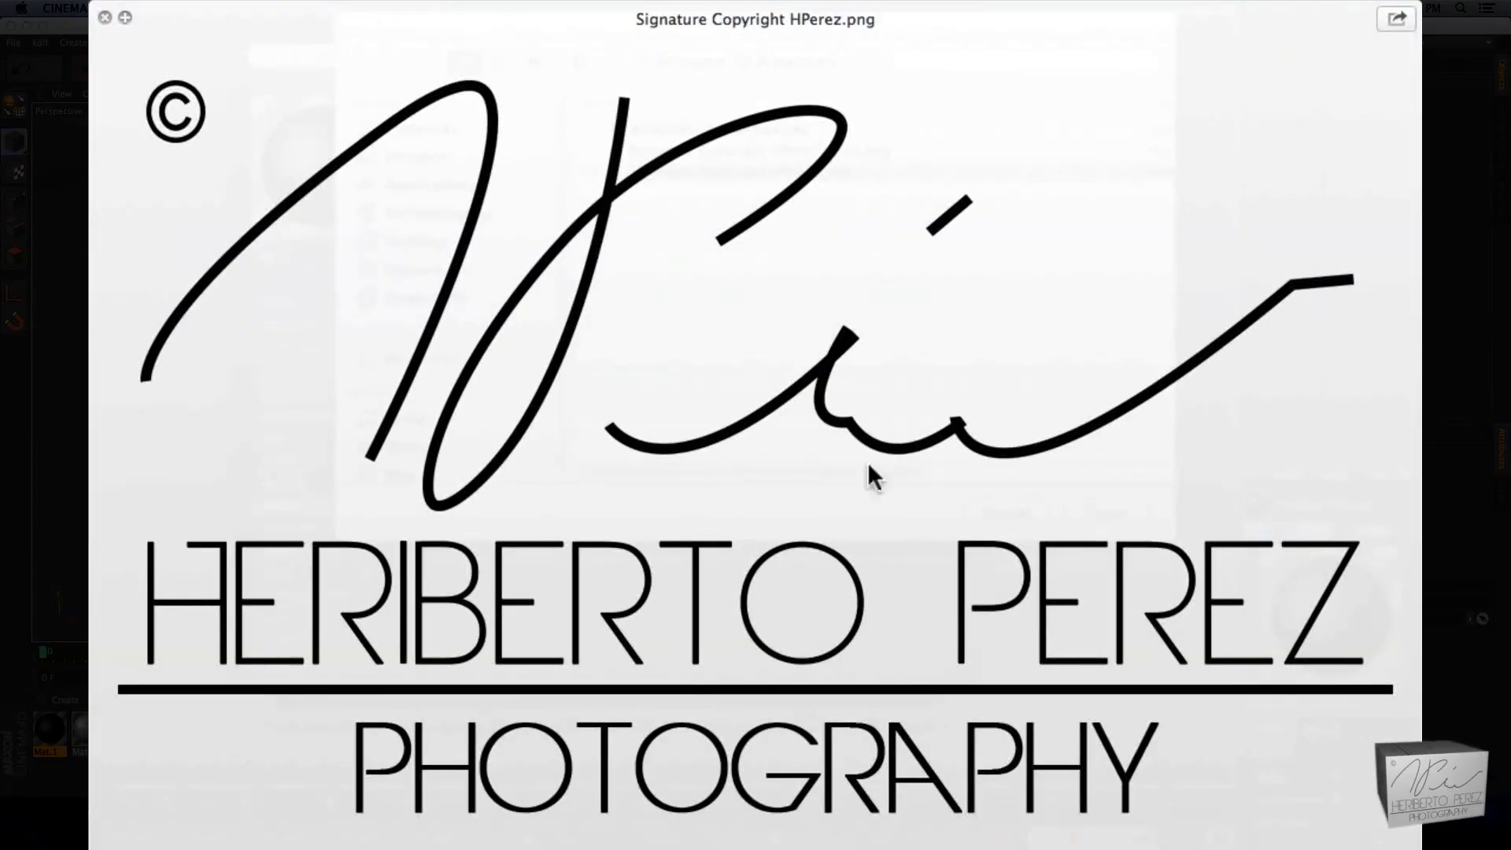
mouse_move(535, 31)
mouse_down()
mouse_move(616, 33)
mouse_move(438, 33)
mouse_move(572, 32)
mouse_up()
key(space)
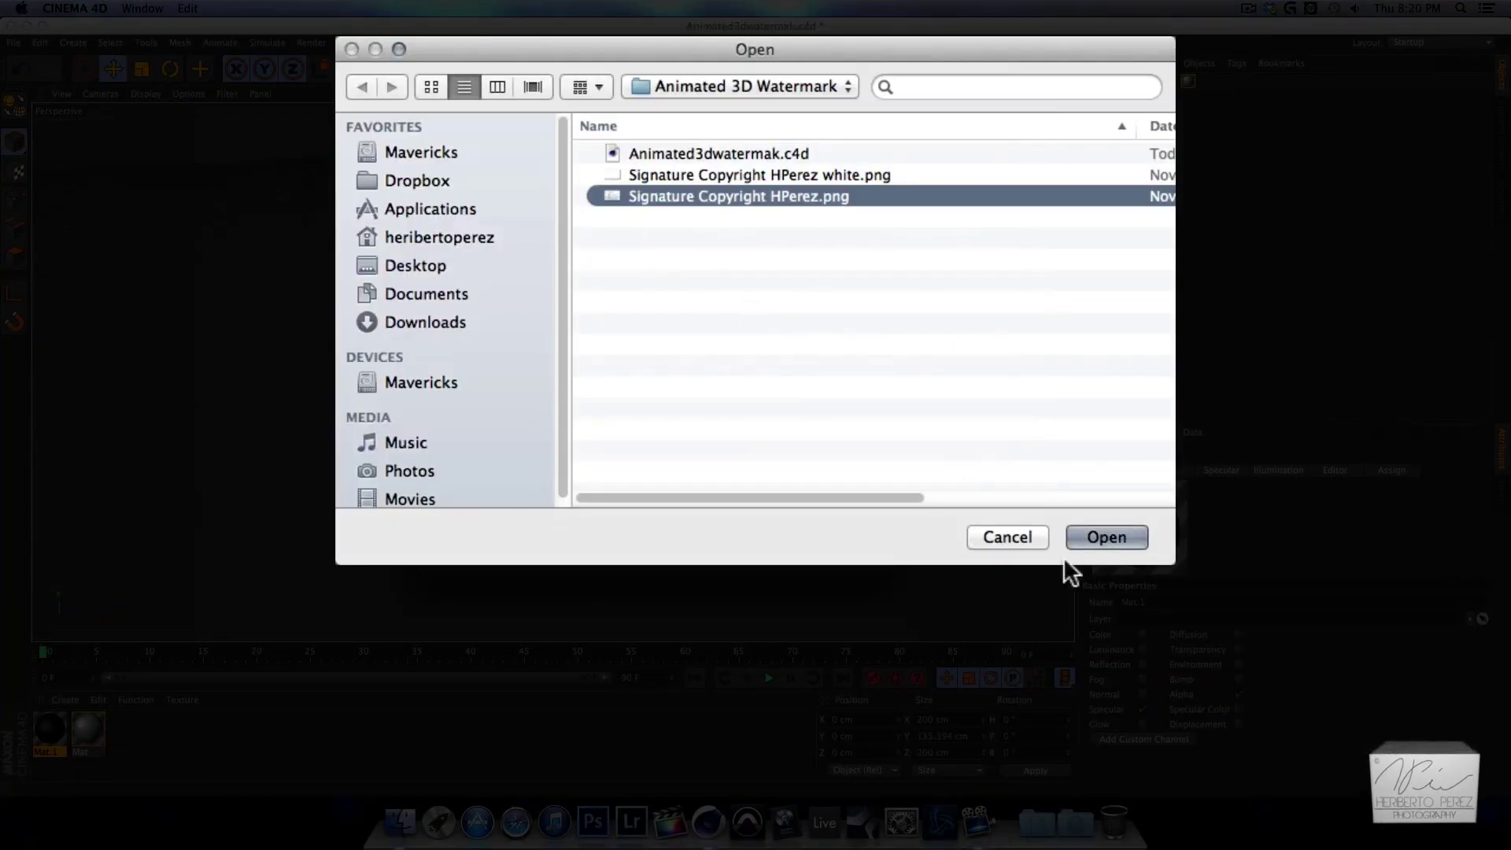
click(1105, 538)
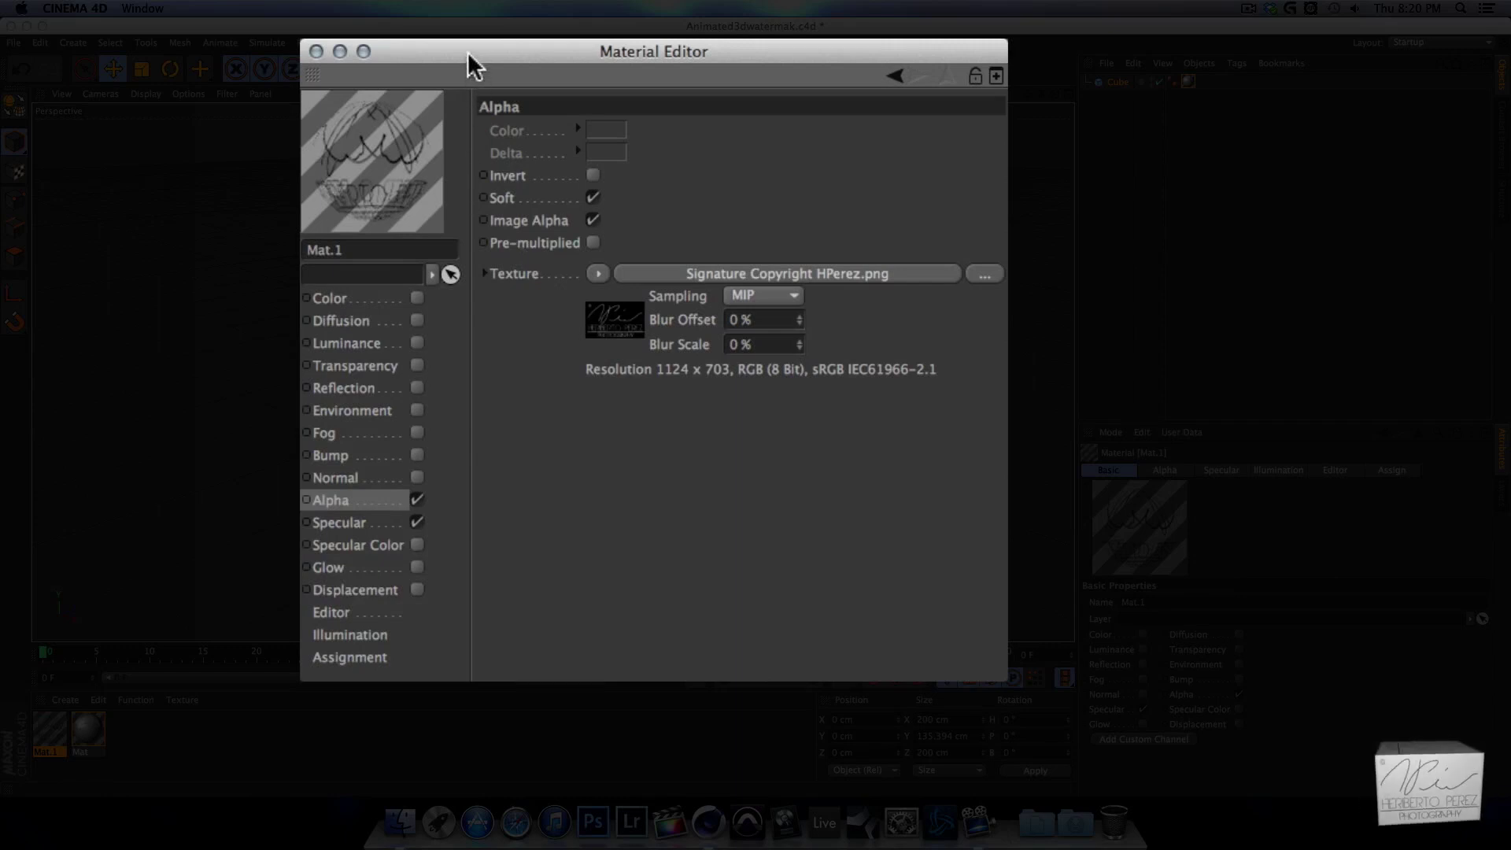
mouse_move(467, 55)
mouse_down()
mouse_move(651, 84)
mouse_move(527, 85)
mouse_up()
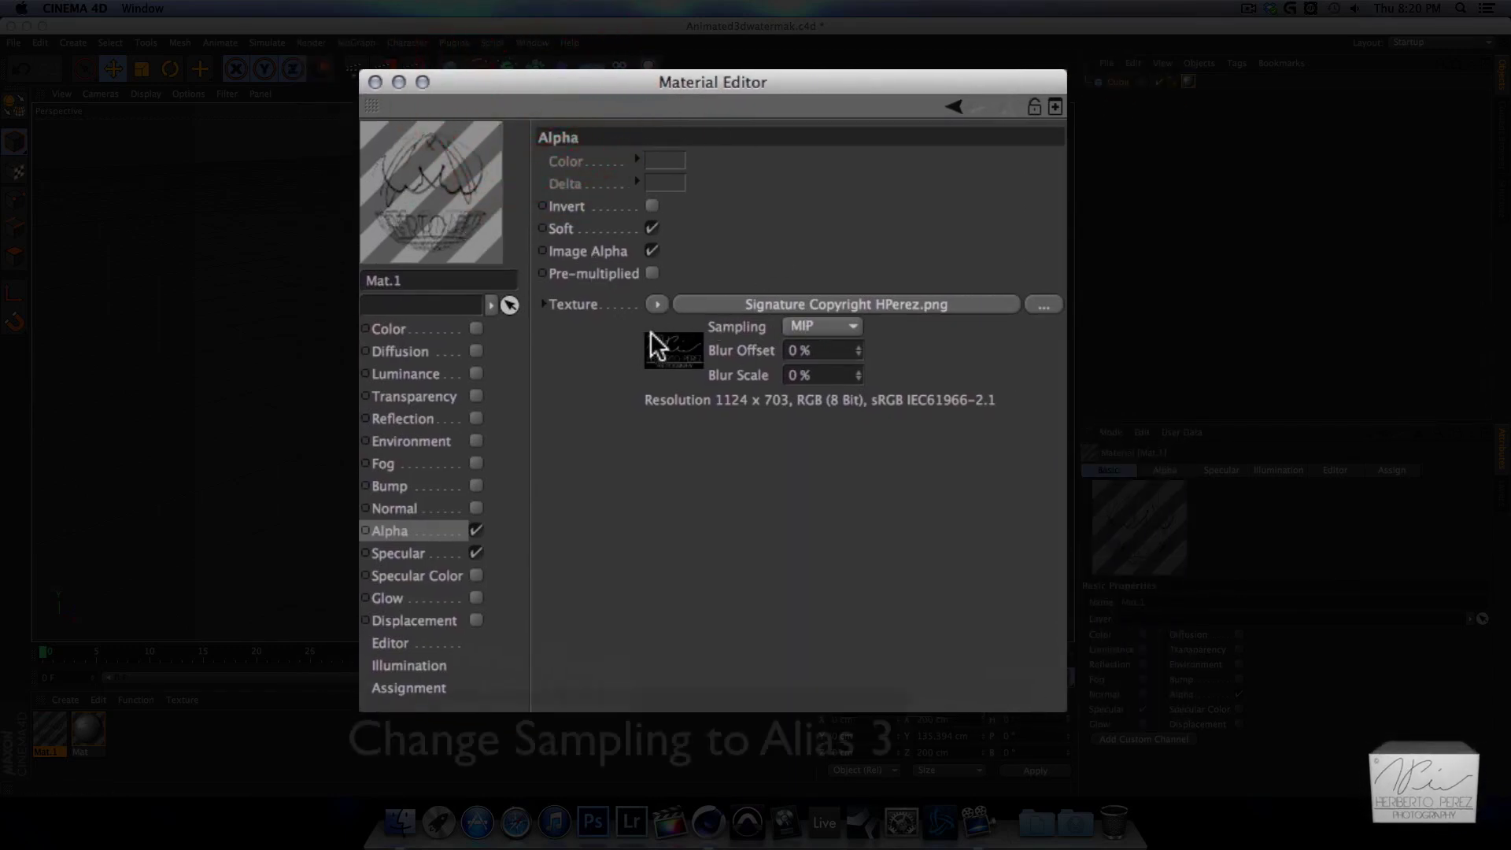
click(848, 328)
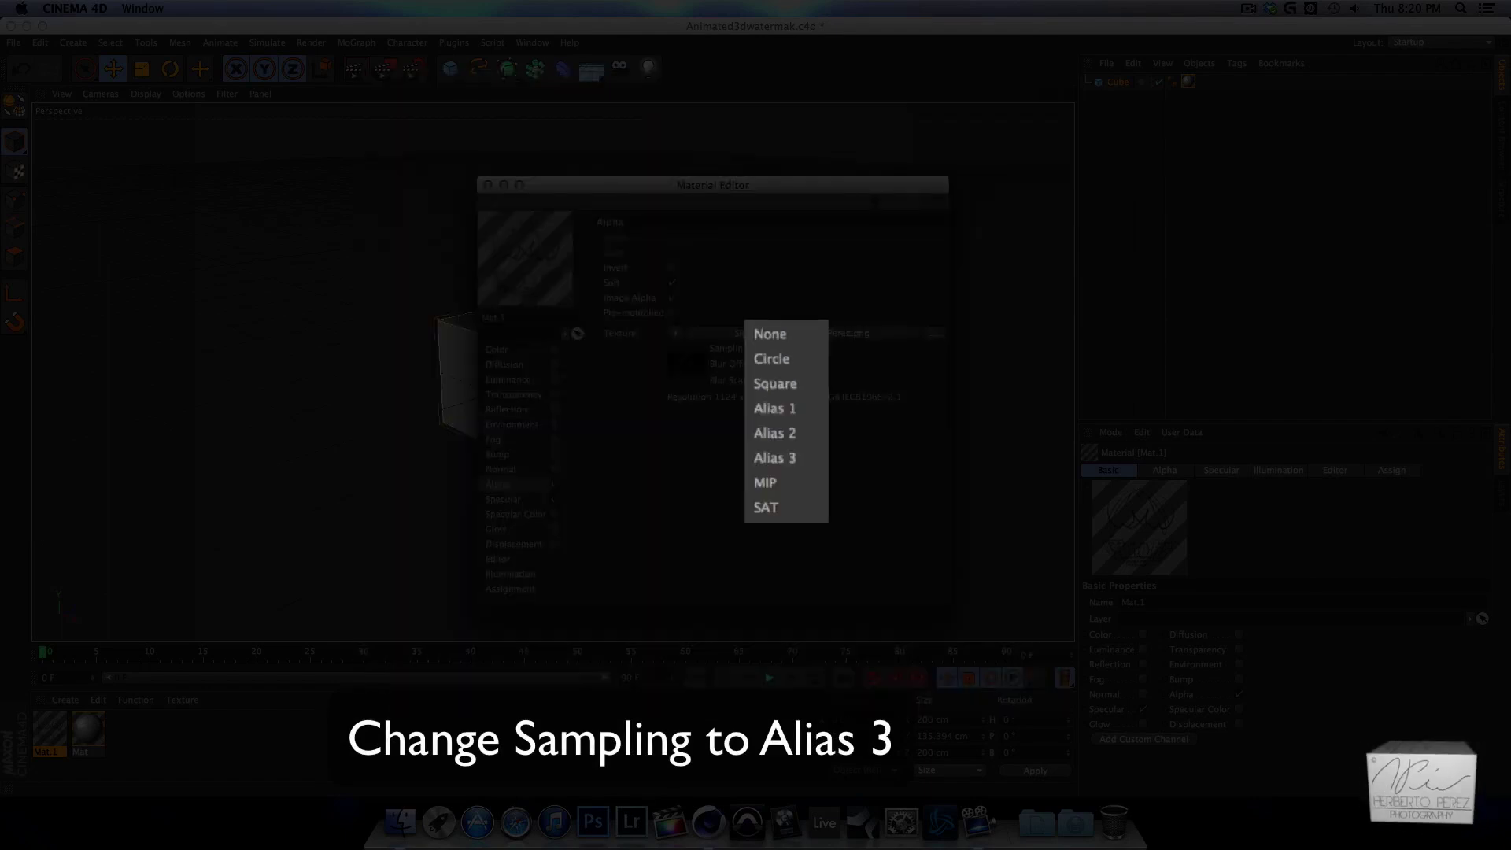
click(816, 455)
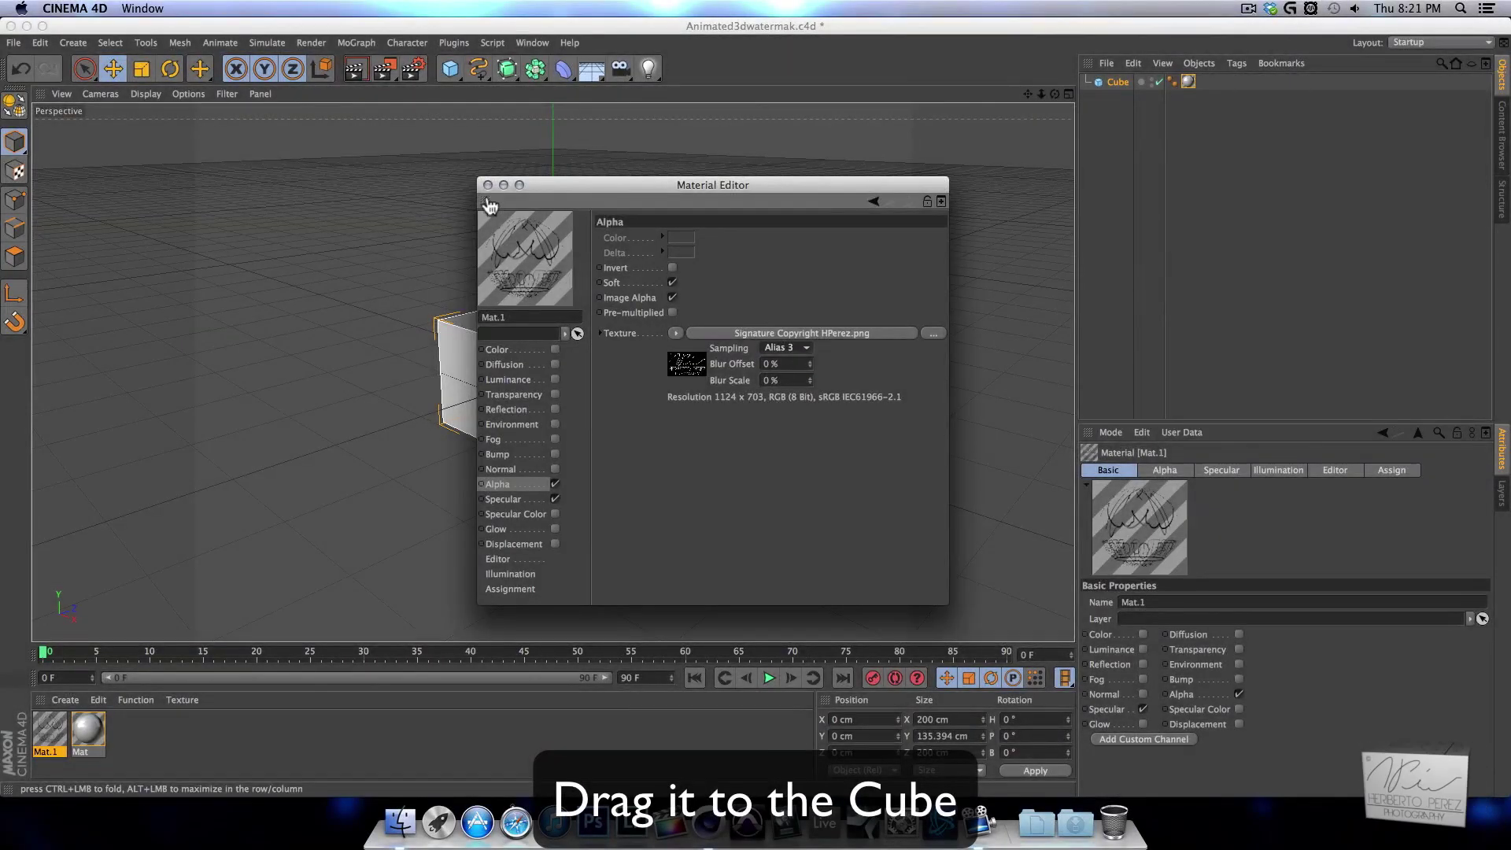
- Apply Mat.1 to the Cube and add a light placed in front of and above it
drag(516, 280, 518, 283)
drag(52, 744, 560, 375)
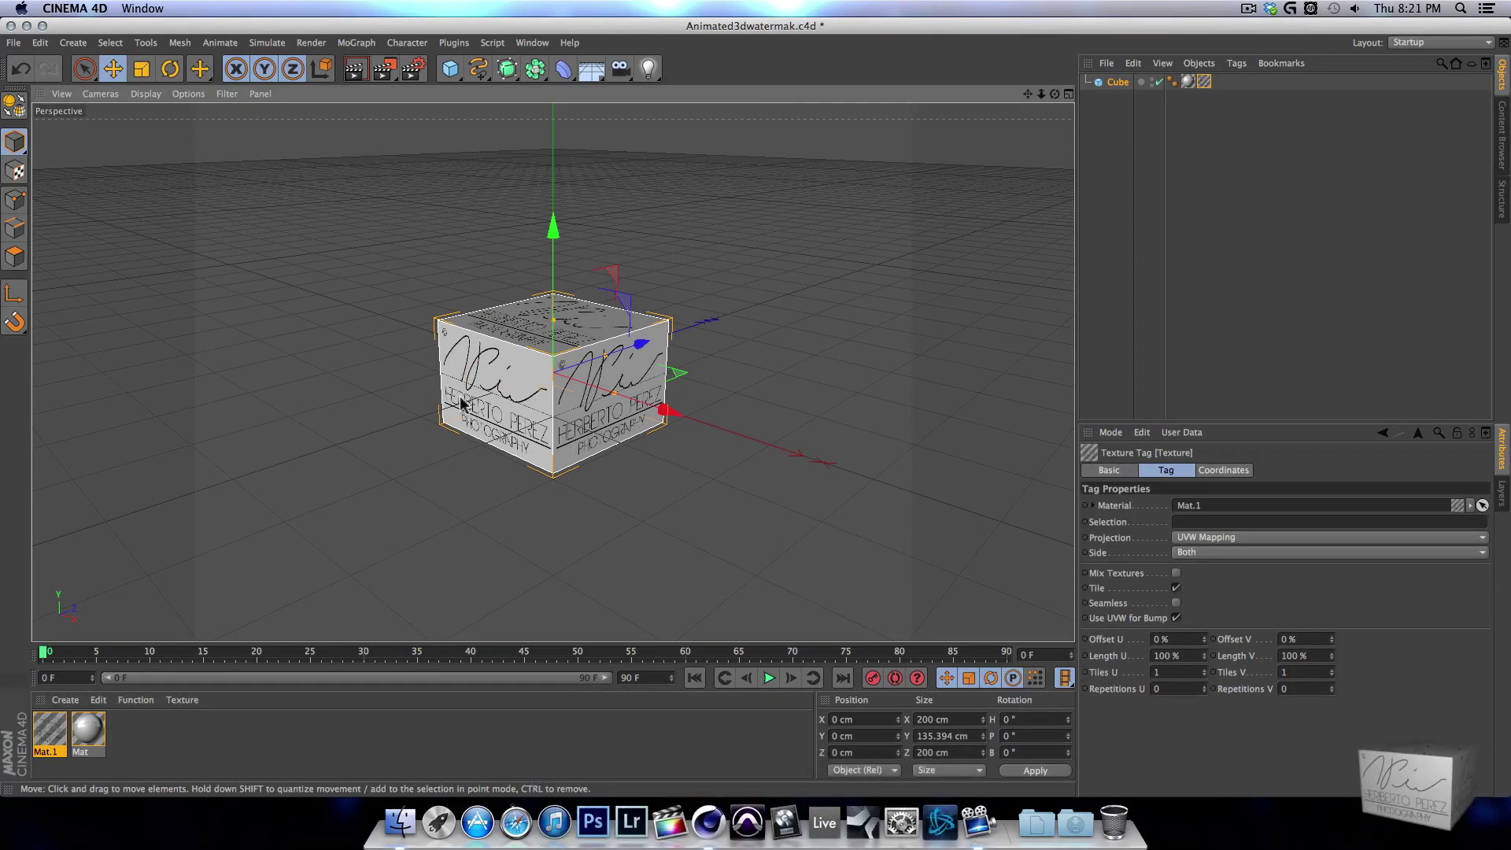
click(649, 70)
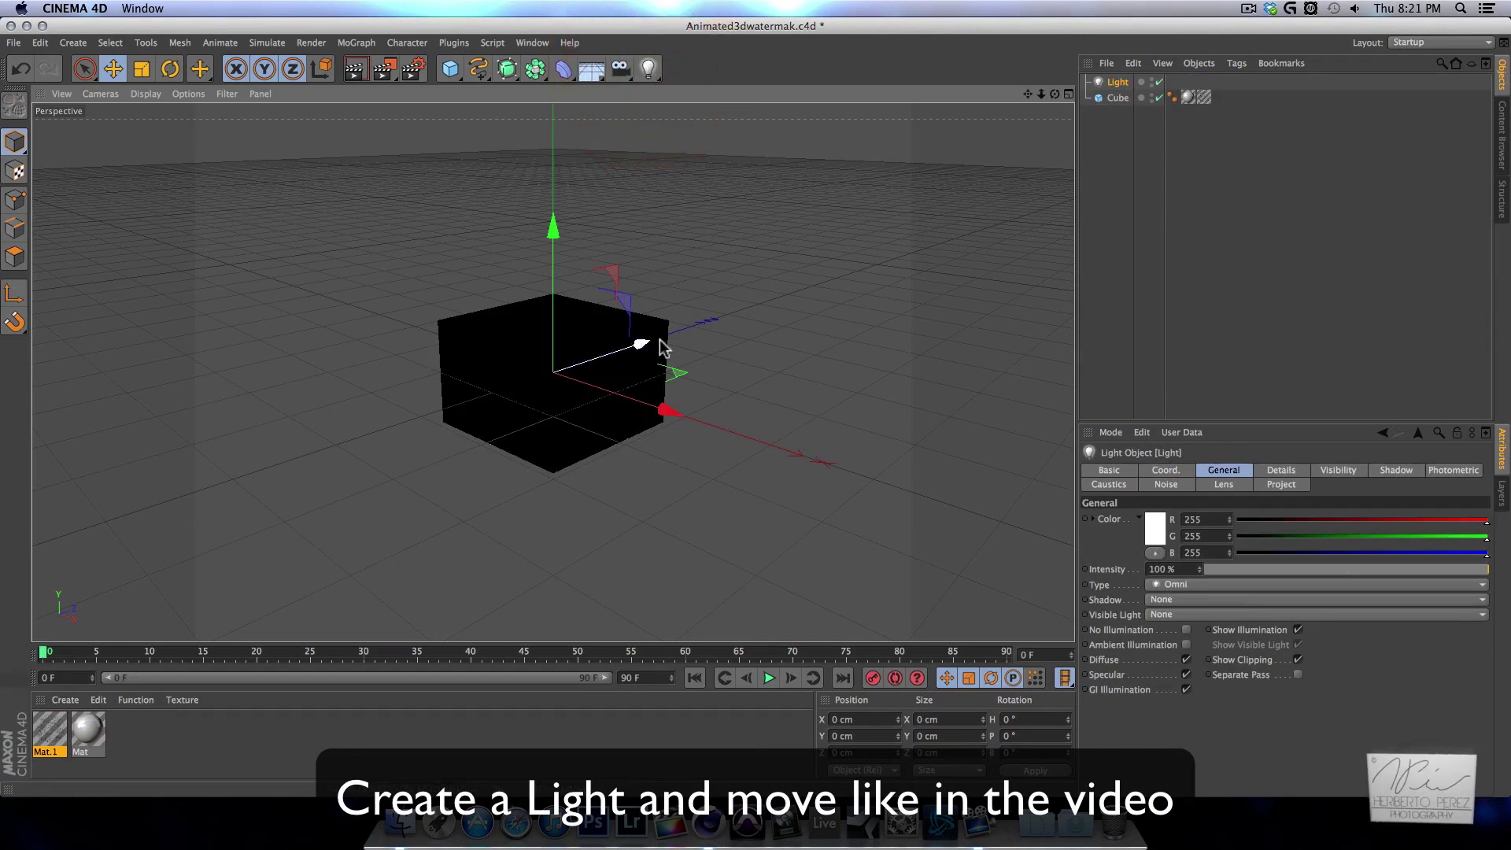
drag(641, 346, 488, 399)
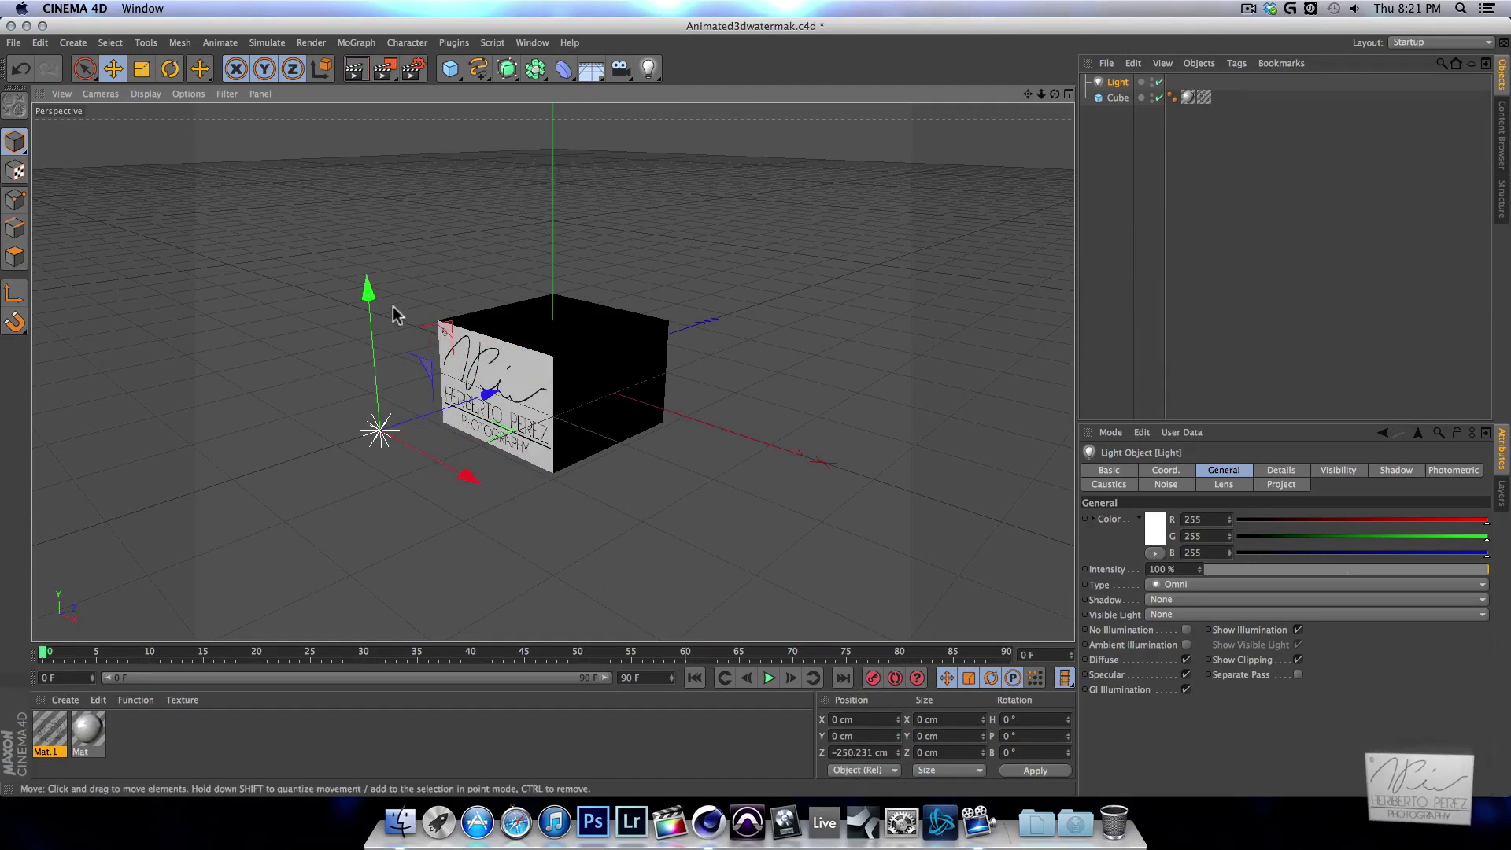
drag(367, 290, 353, 180)
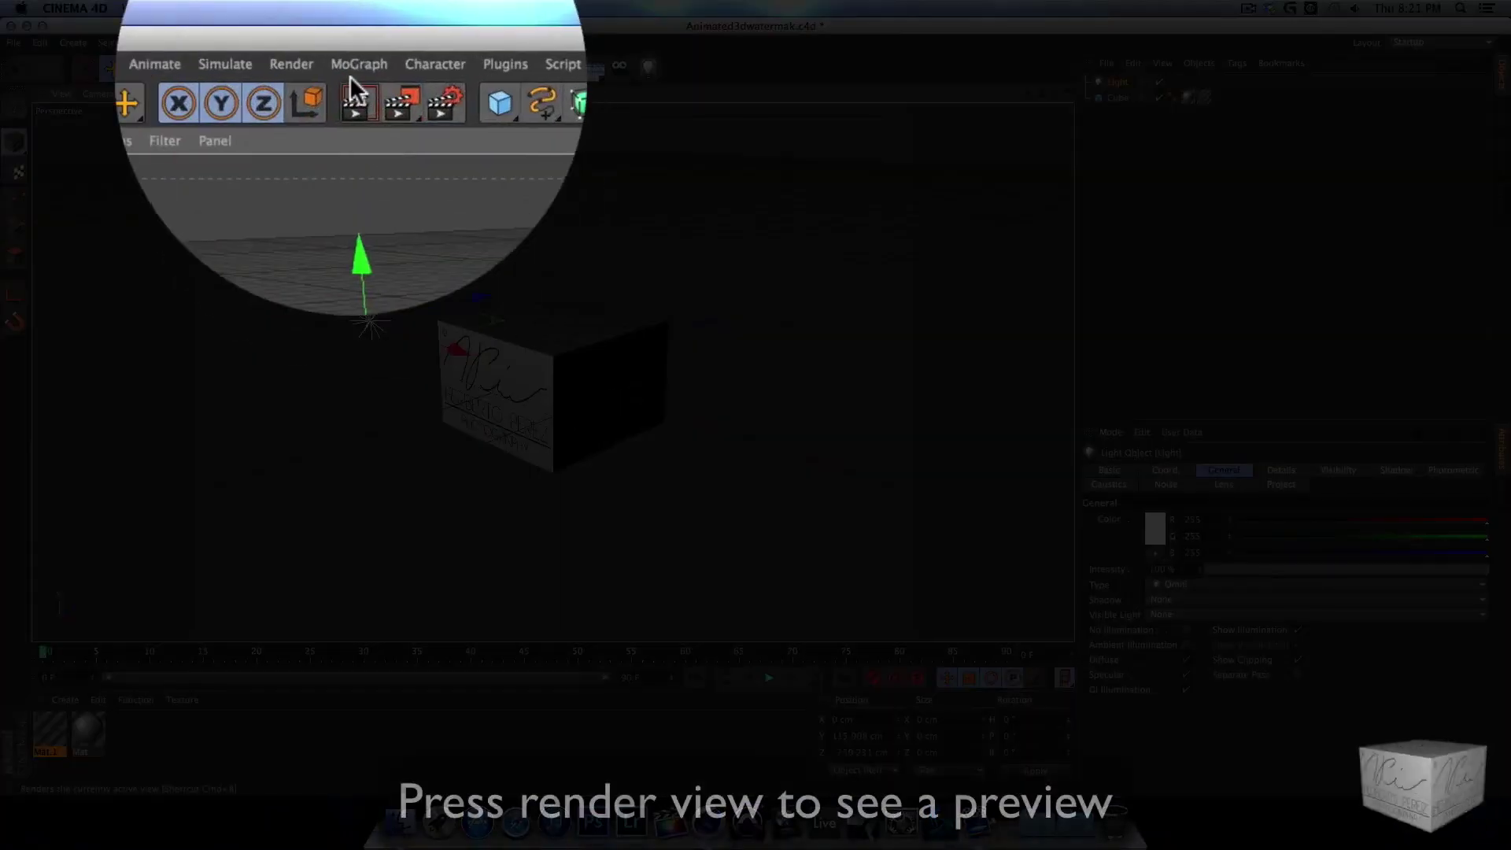
- Render a viewport preview, then select the cube and the light
click(354, 69)
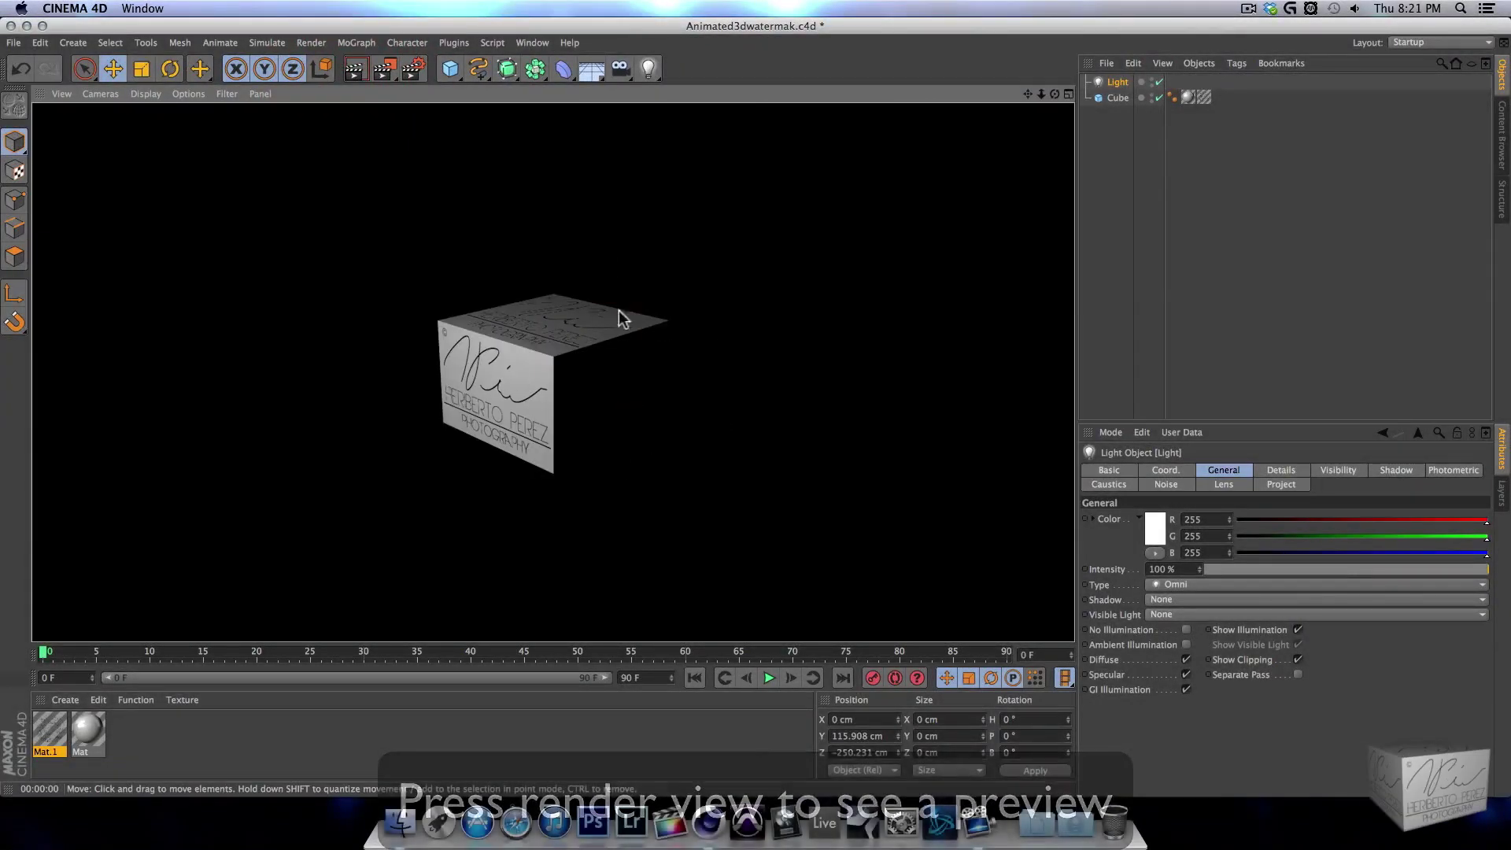
click(557, 340)
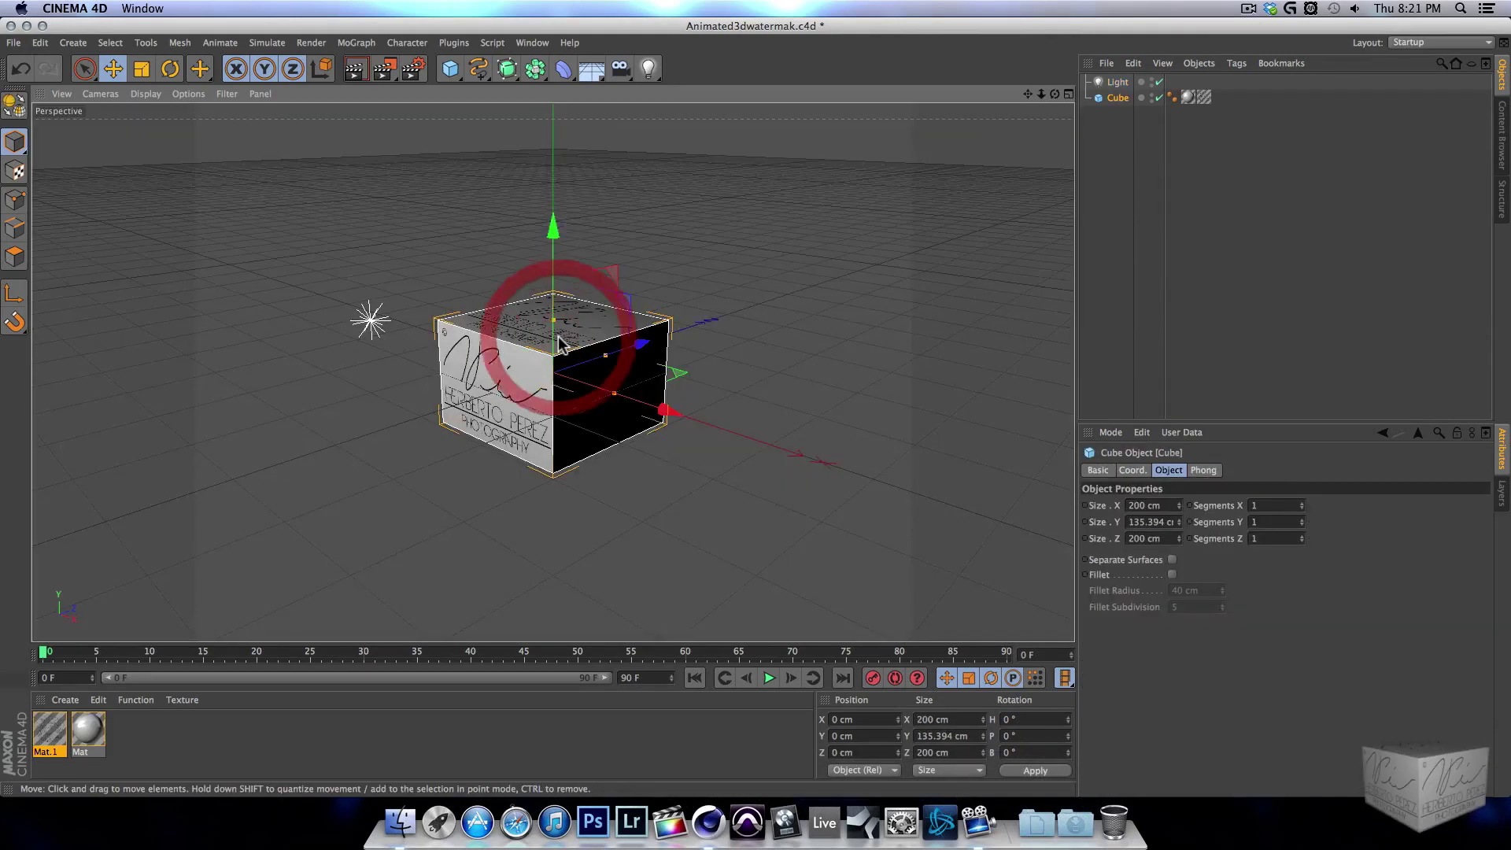
click(370, 321)
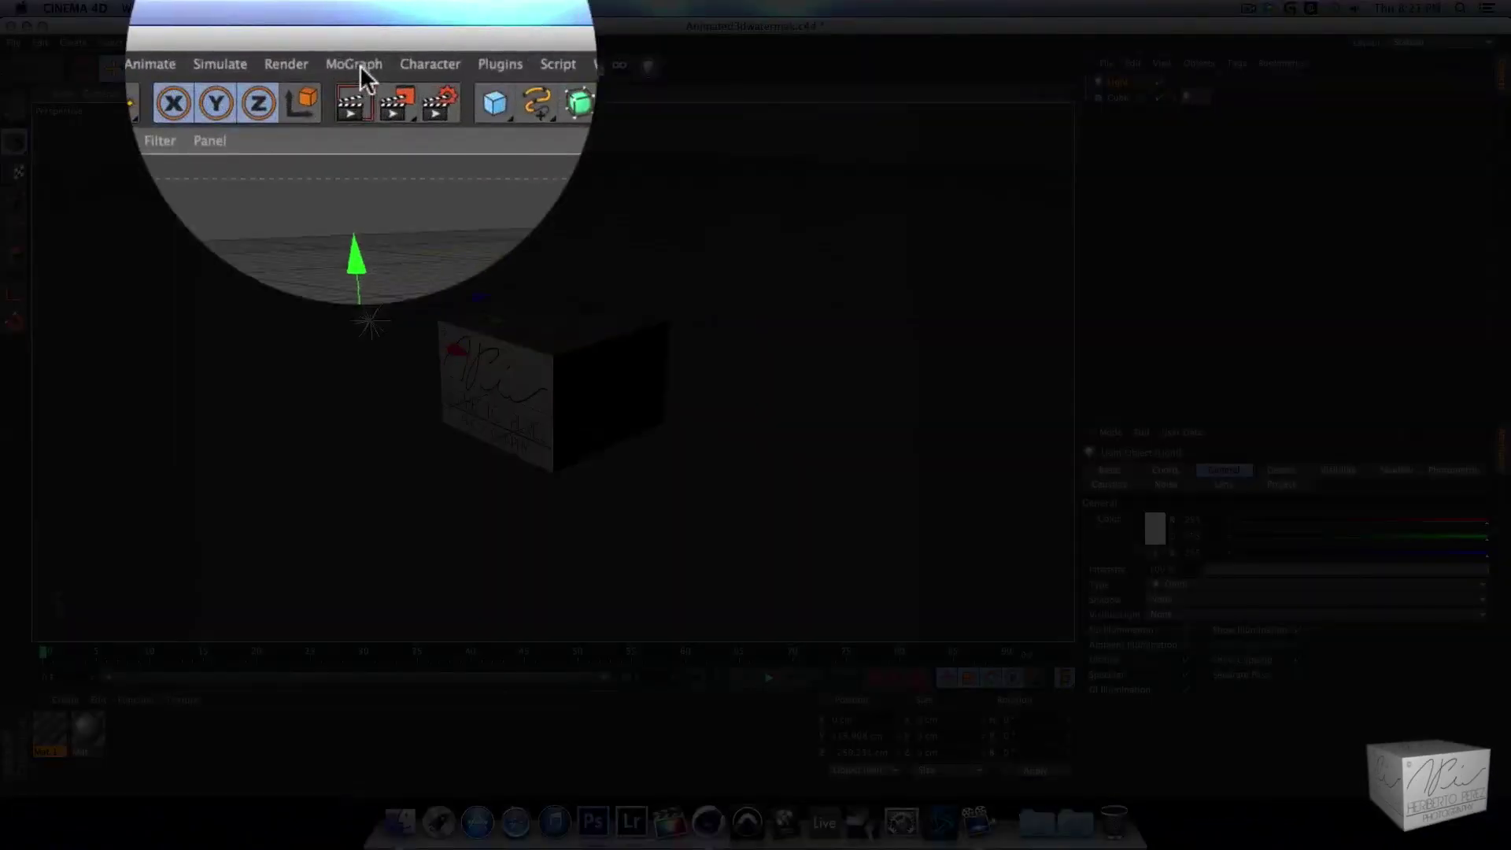
click(368, 44)
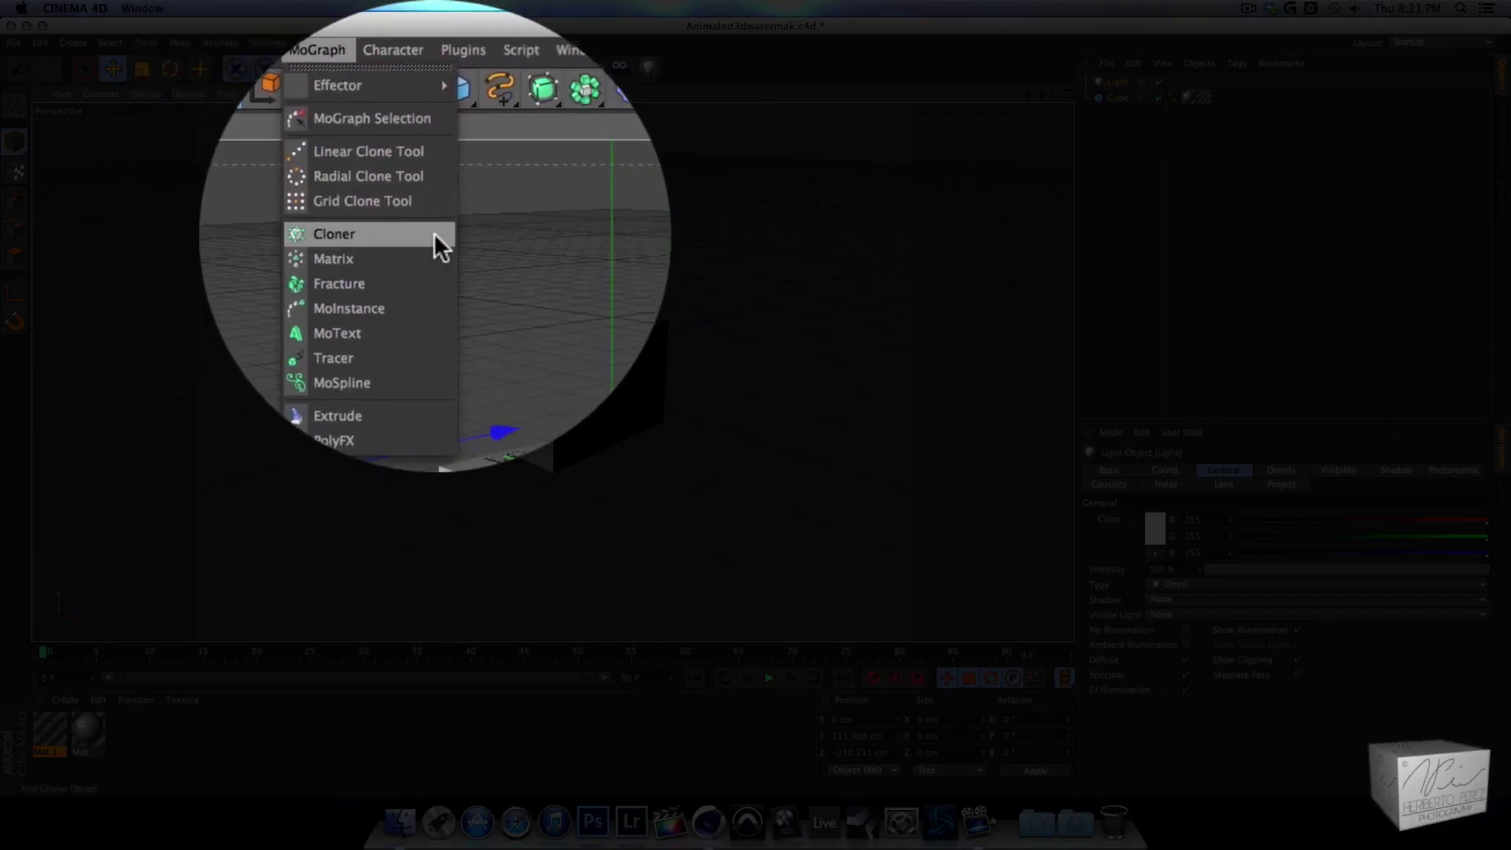
- Add a Cloner and make the light its child so three lights line up
click(433, 233)
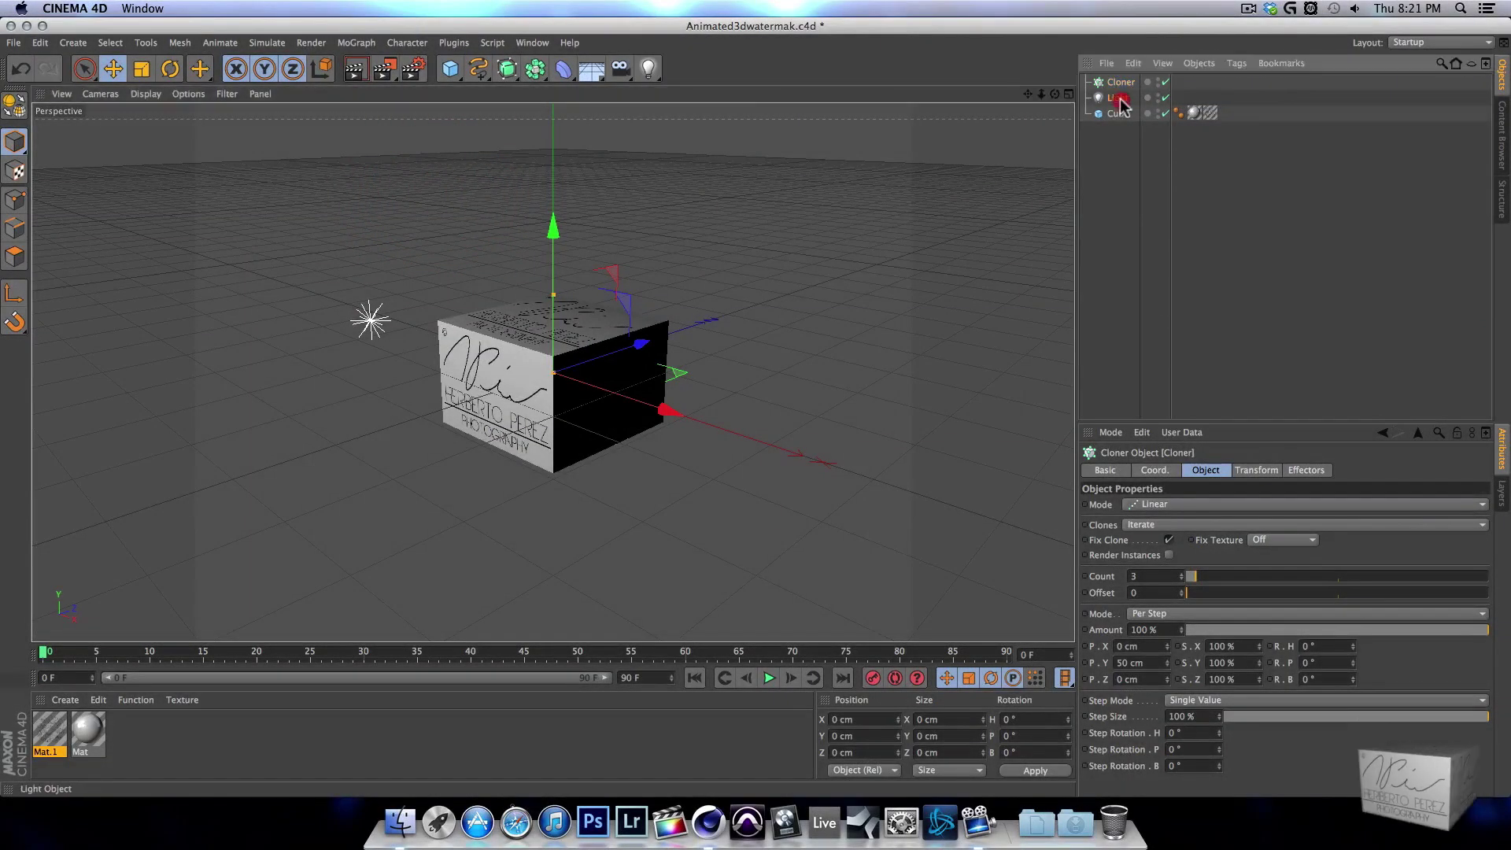
drag(1120, 100, 1125, 89)
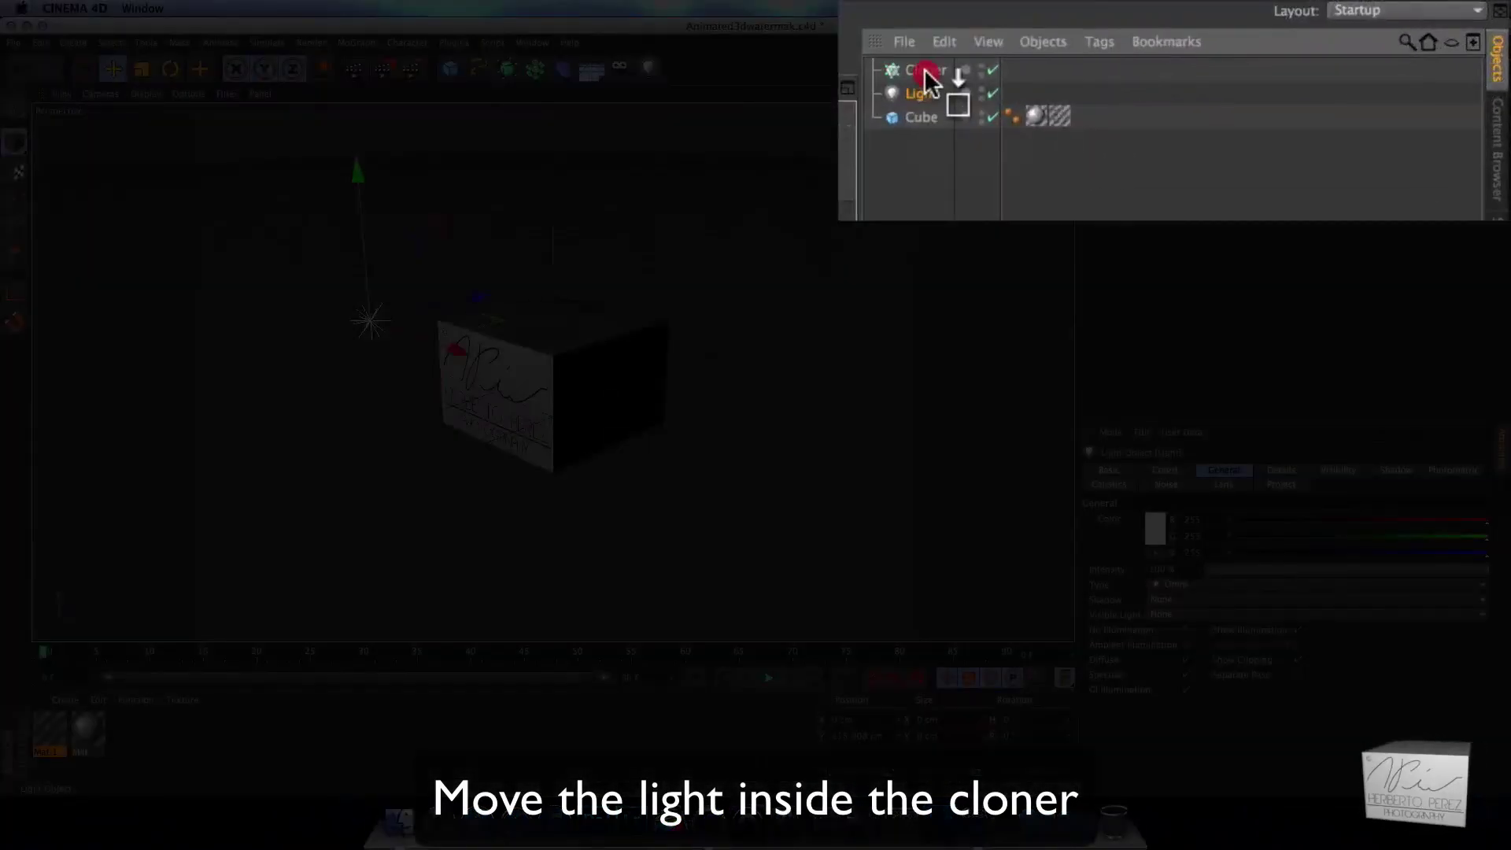
drag(924, 68, 924, 70)
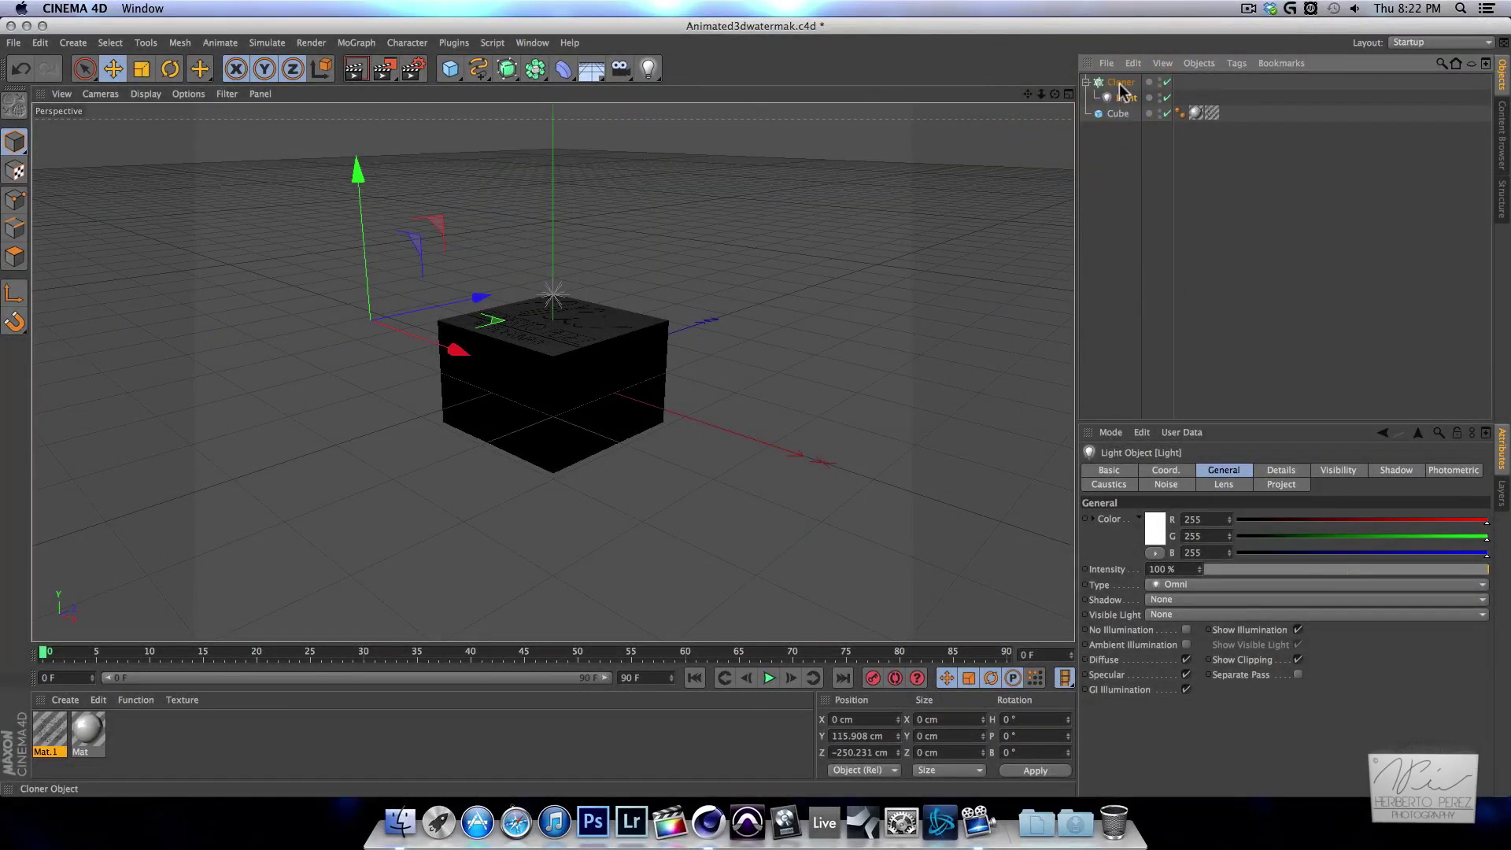
click(1120, 82)
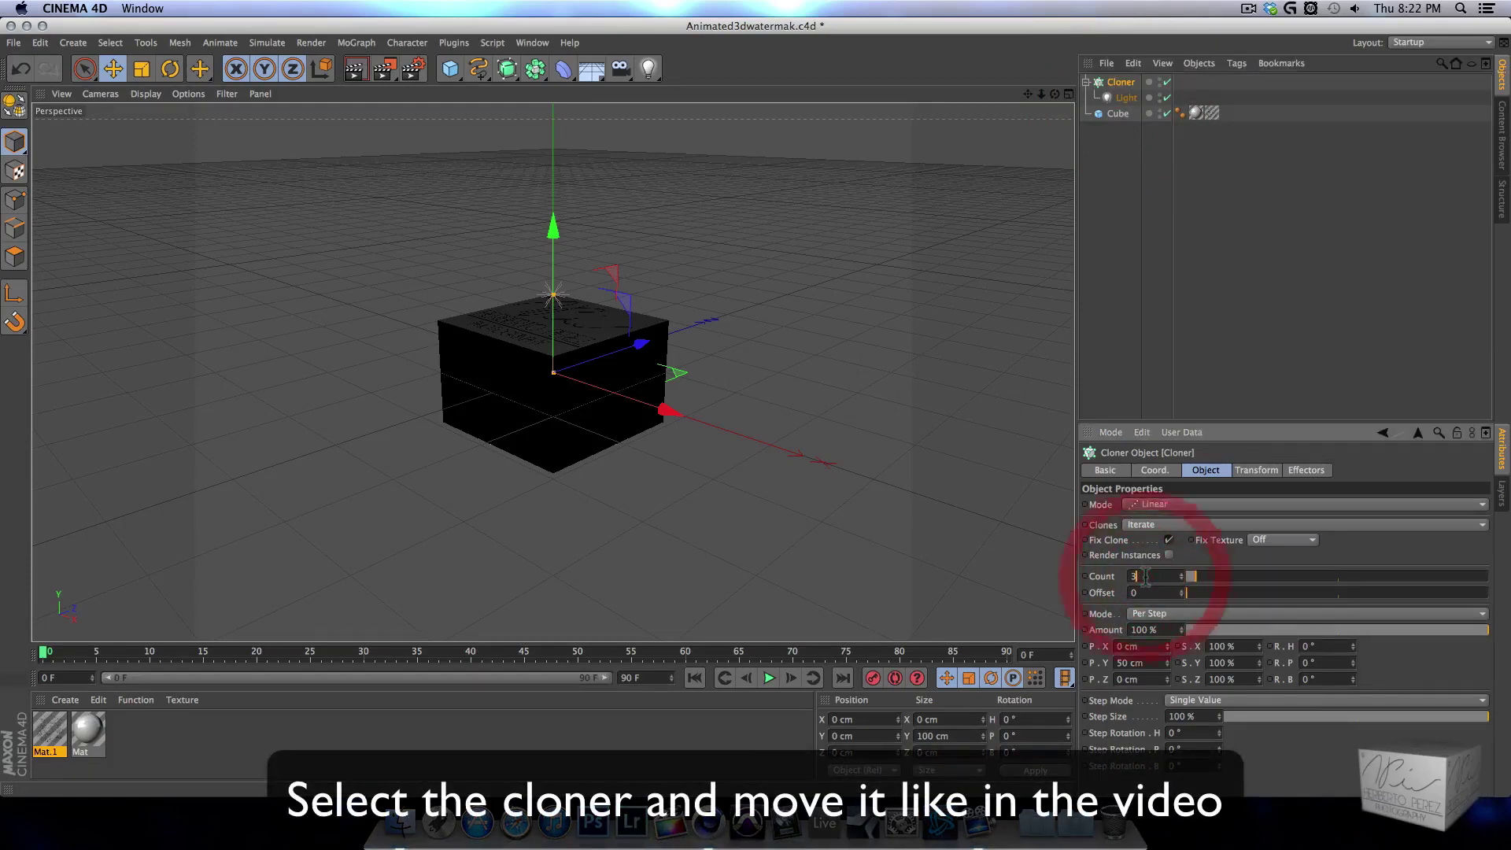
click(1128, 82)
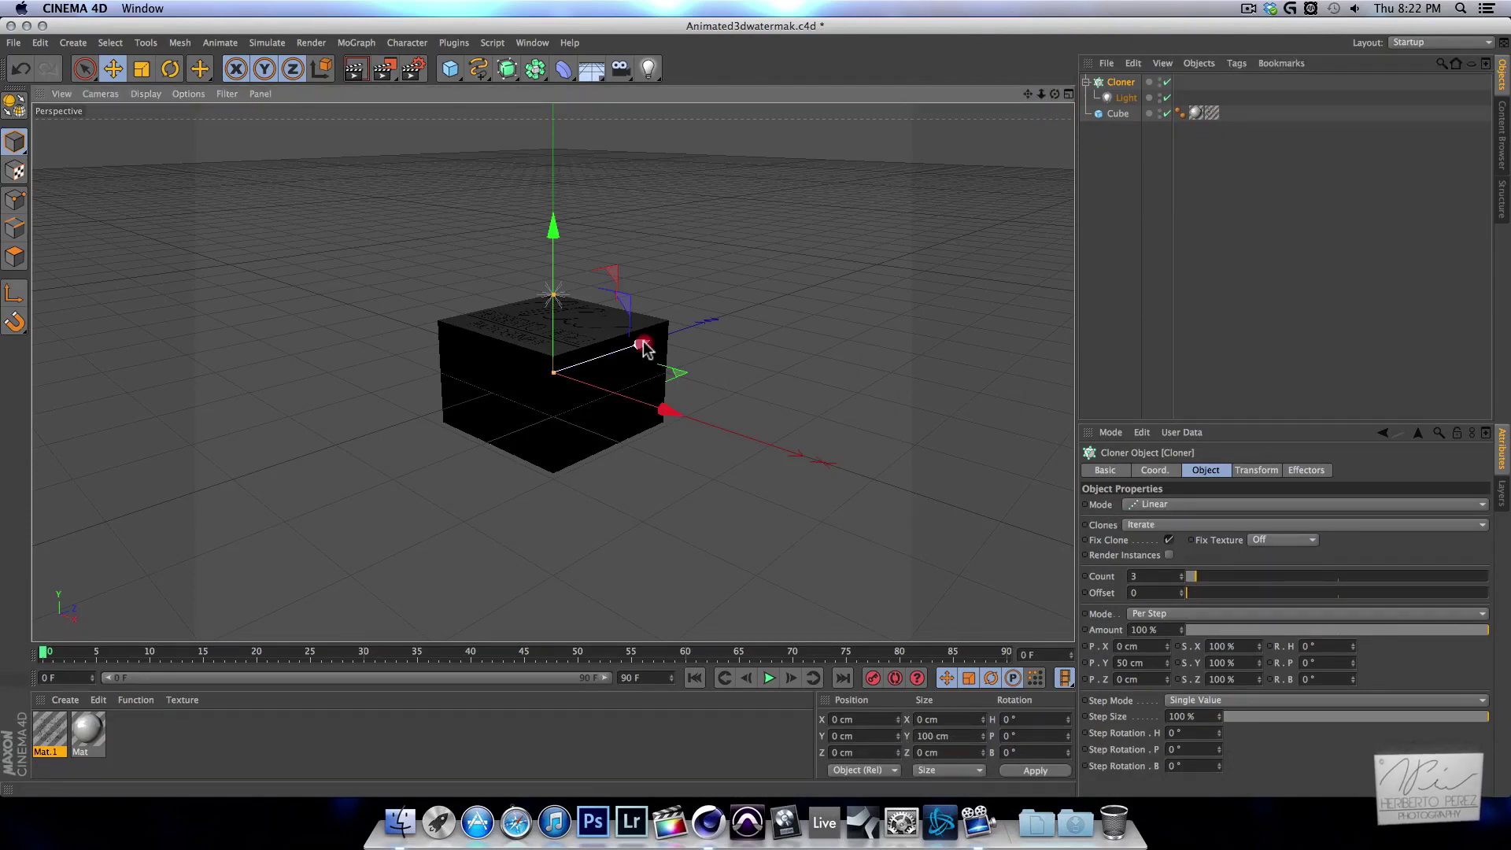
- Move the Cloner back along Z to a position of -250 cm
drag(642, 344, 496, 385)
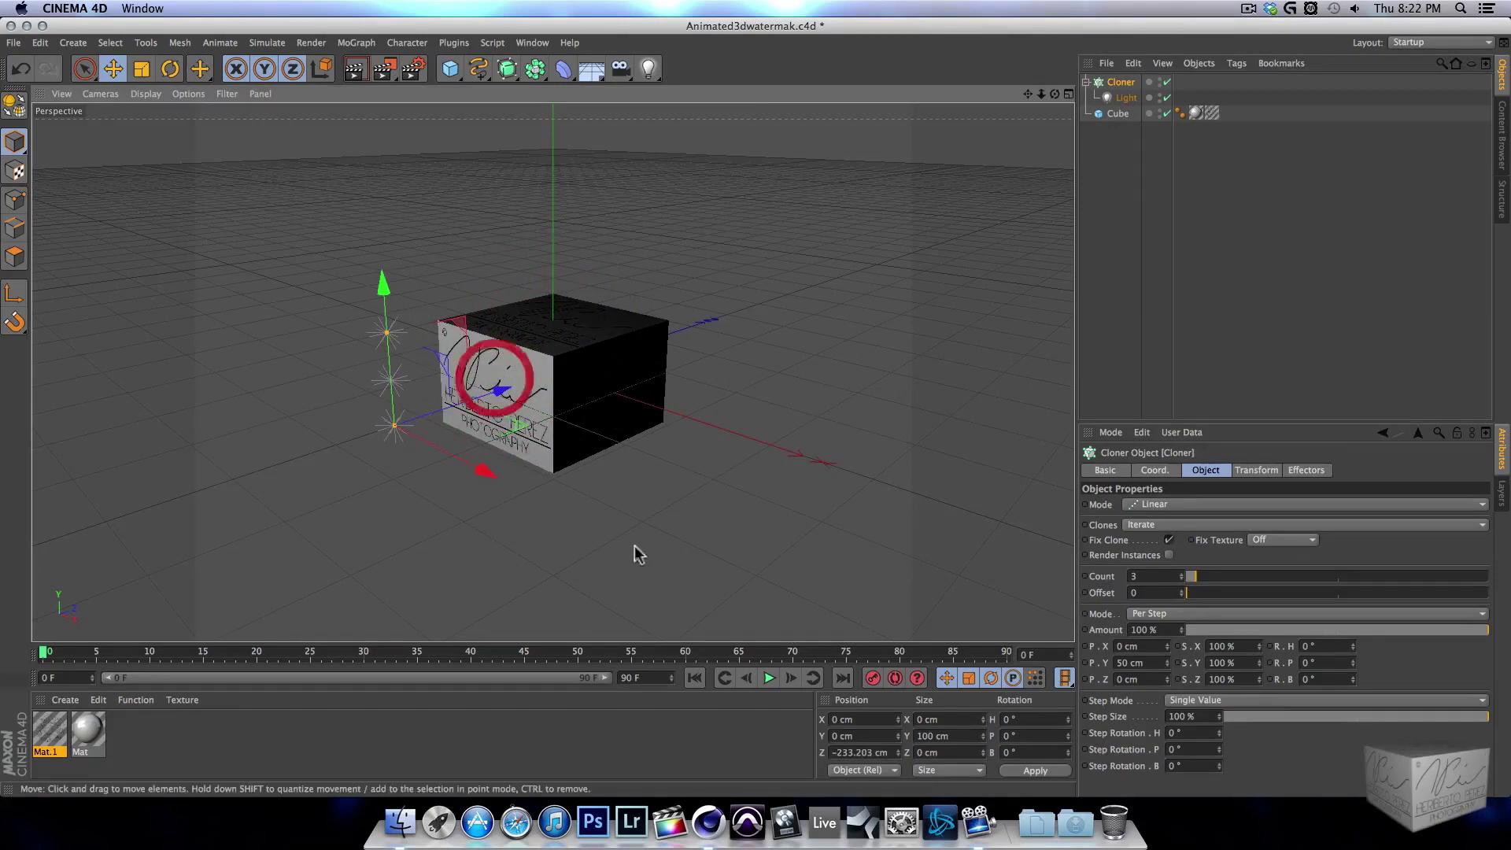
click(858, 753)
text(250)
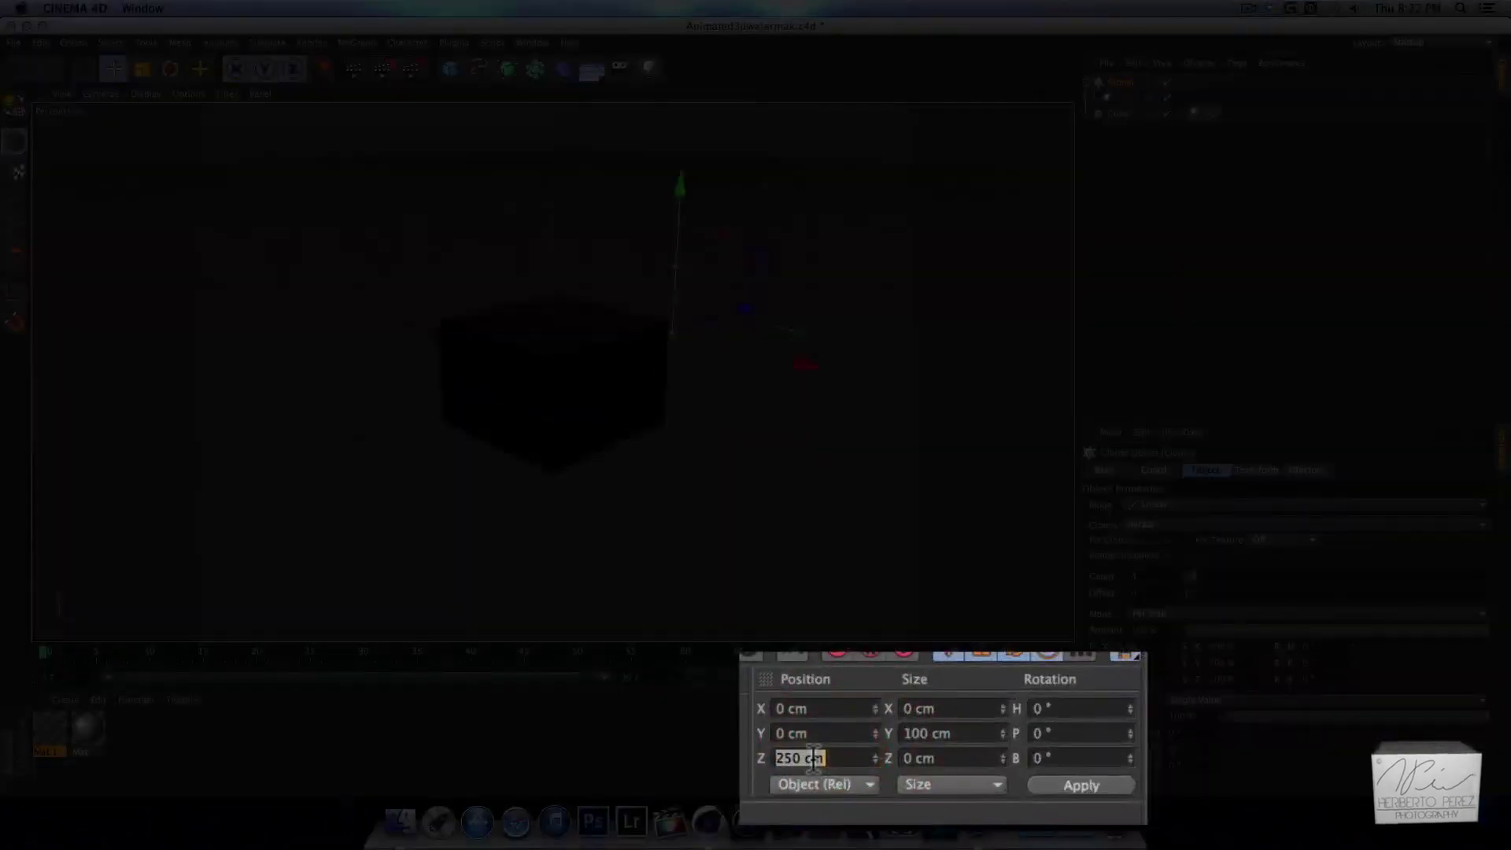
text(-250)
key(Return)
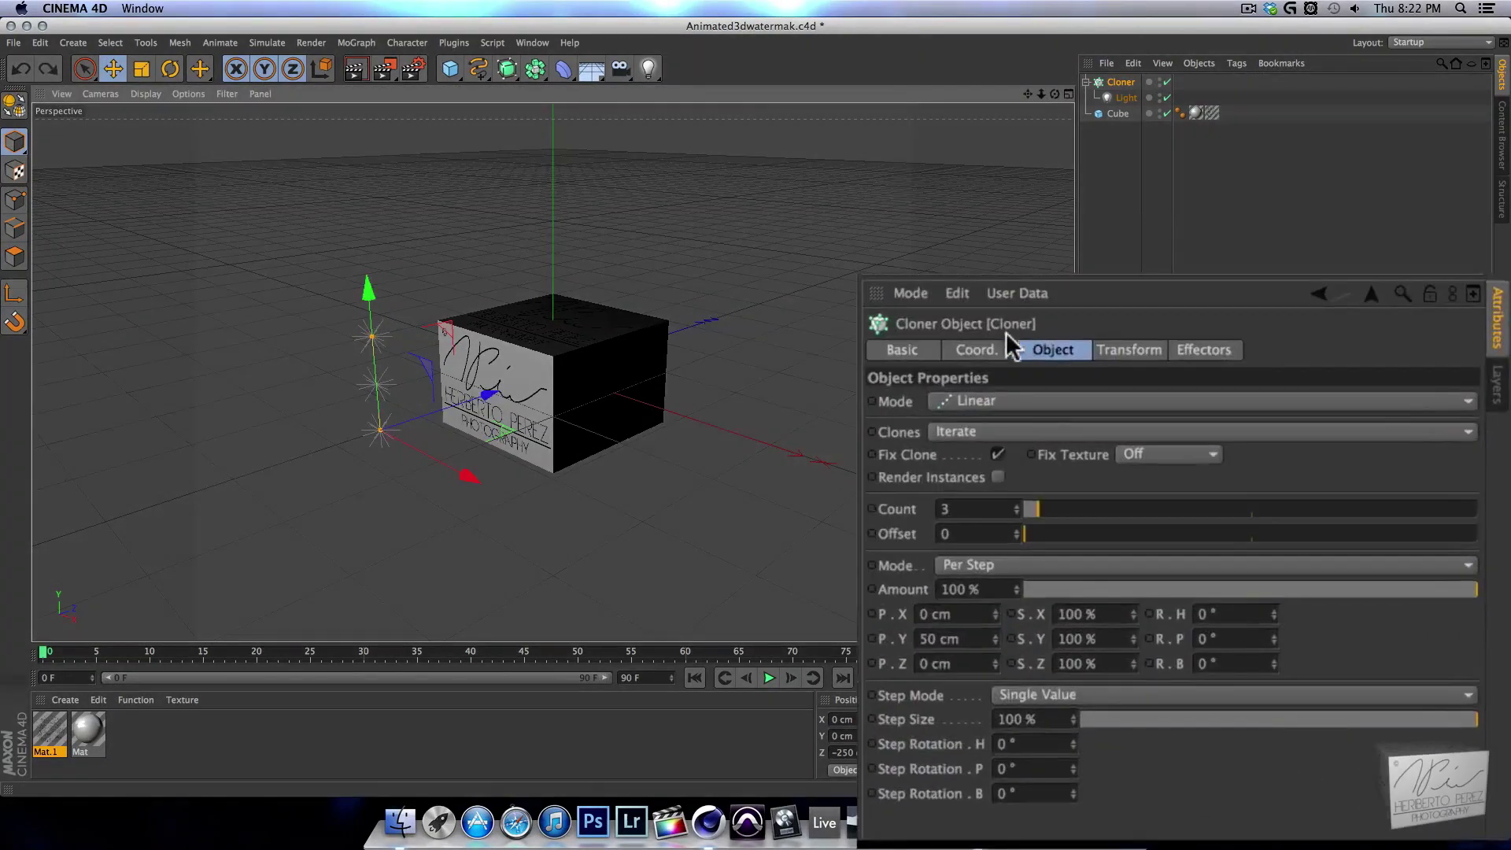
- Rotate the light cloner 90° on its bank axis, discarding a trial heading rotation
click(993, 348)
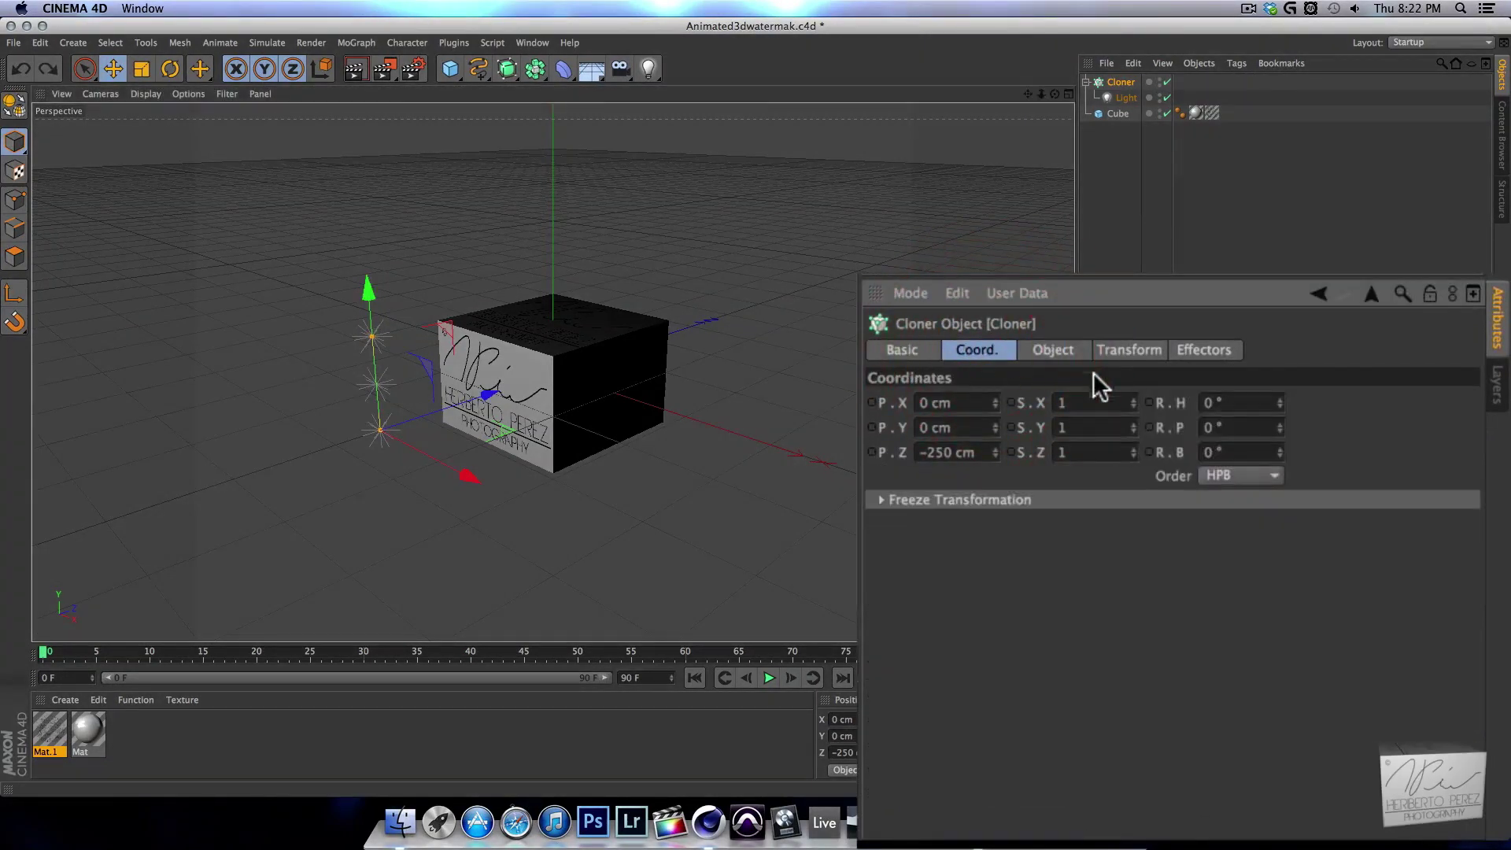
drag(1279, 401, 1307, 401)
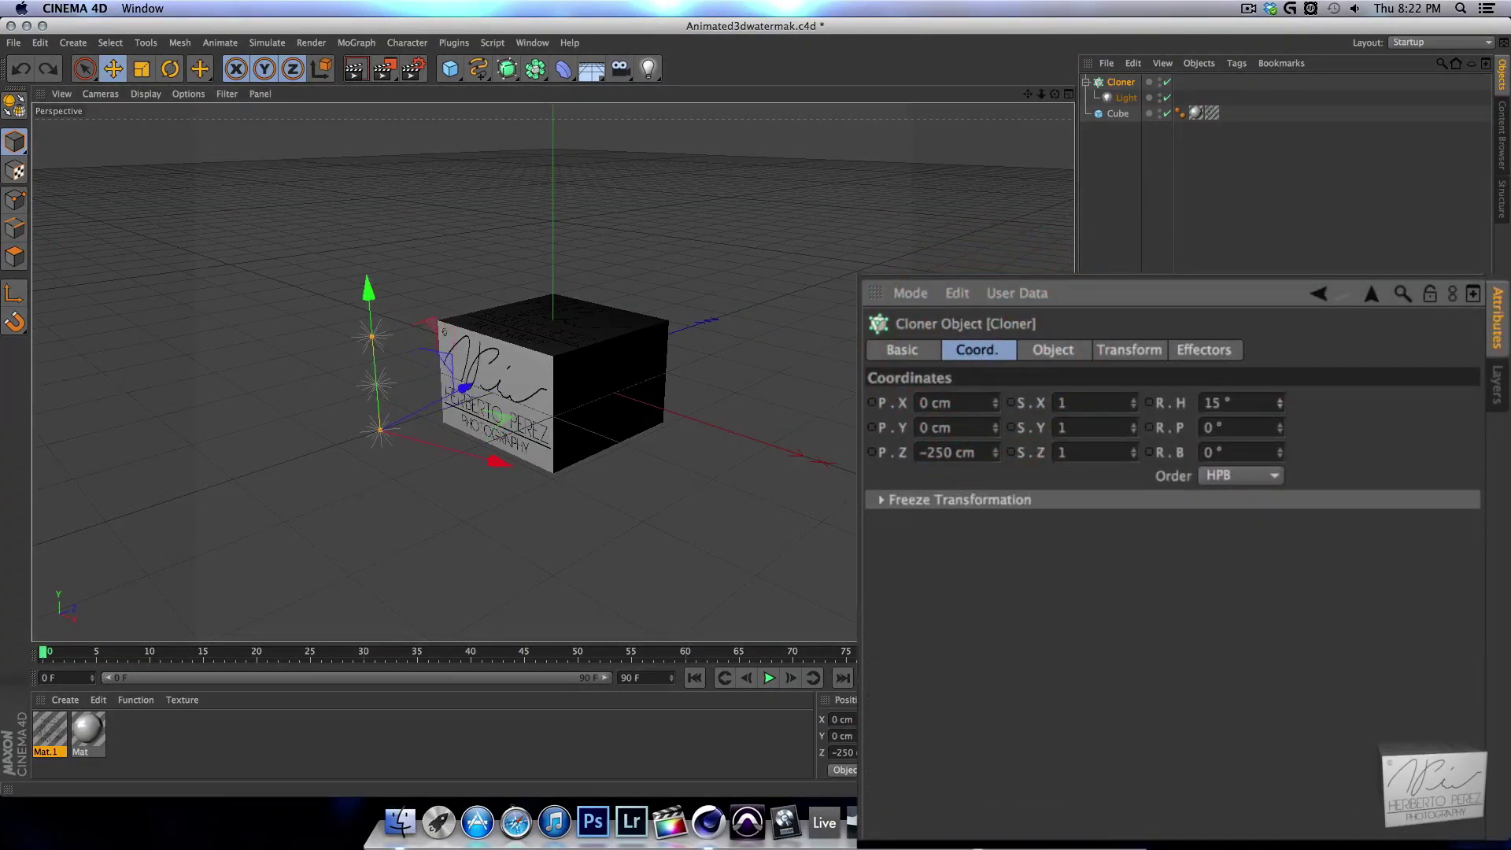
key(ctrl+z)
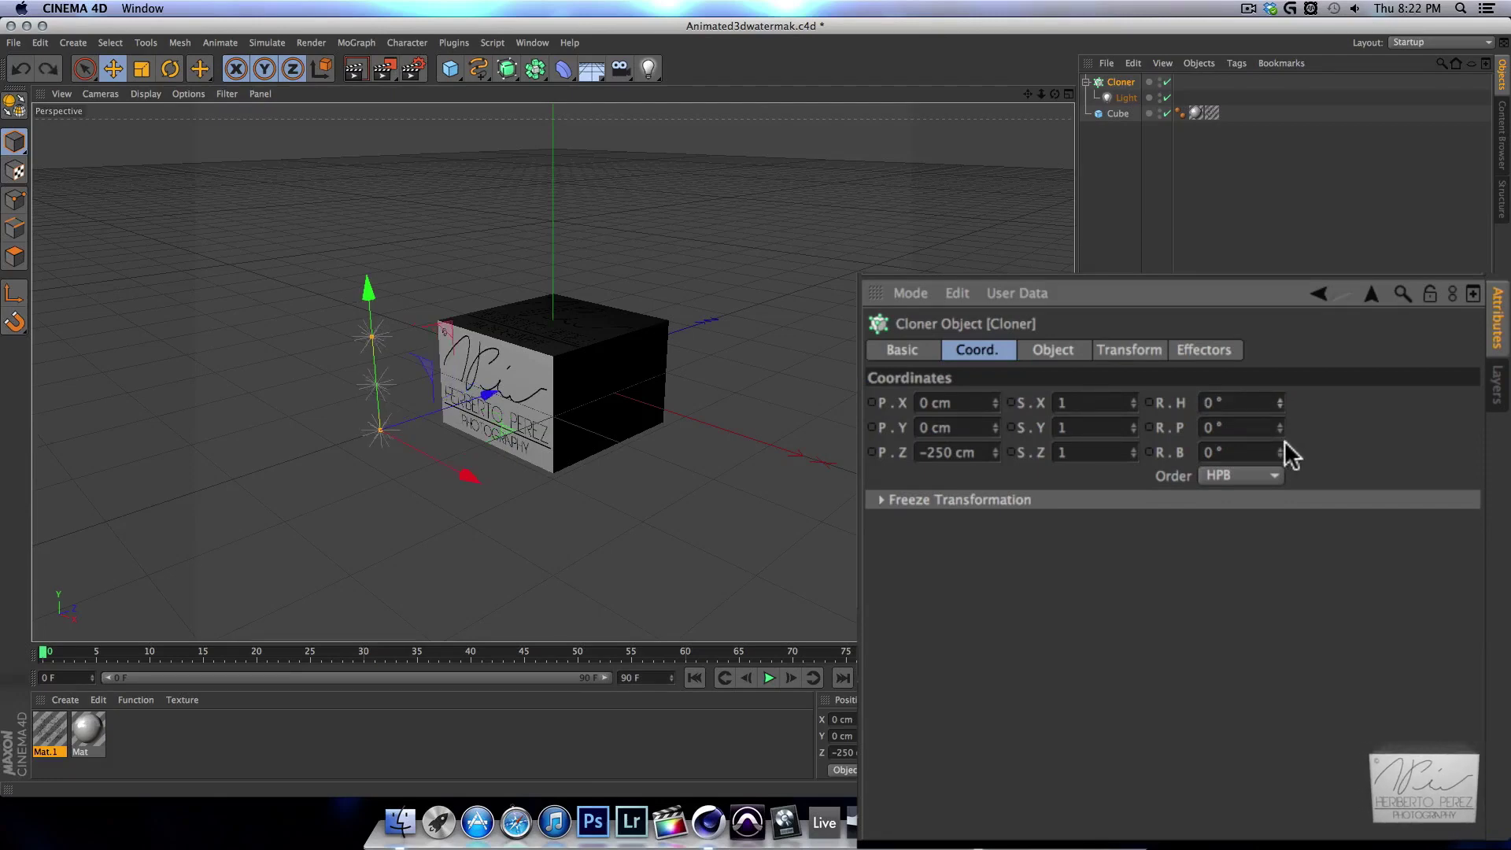
drag(1281, 451, 1306, 451)
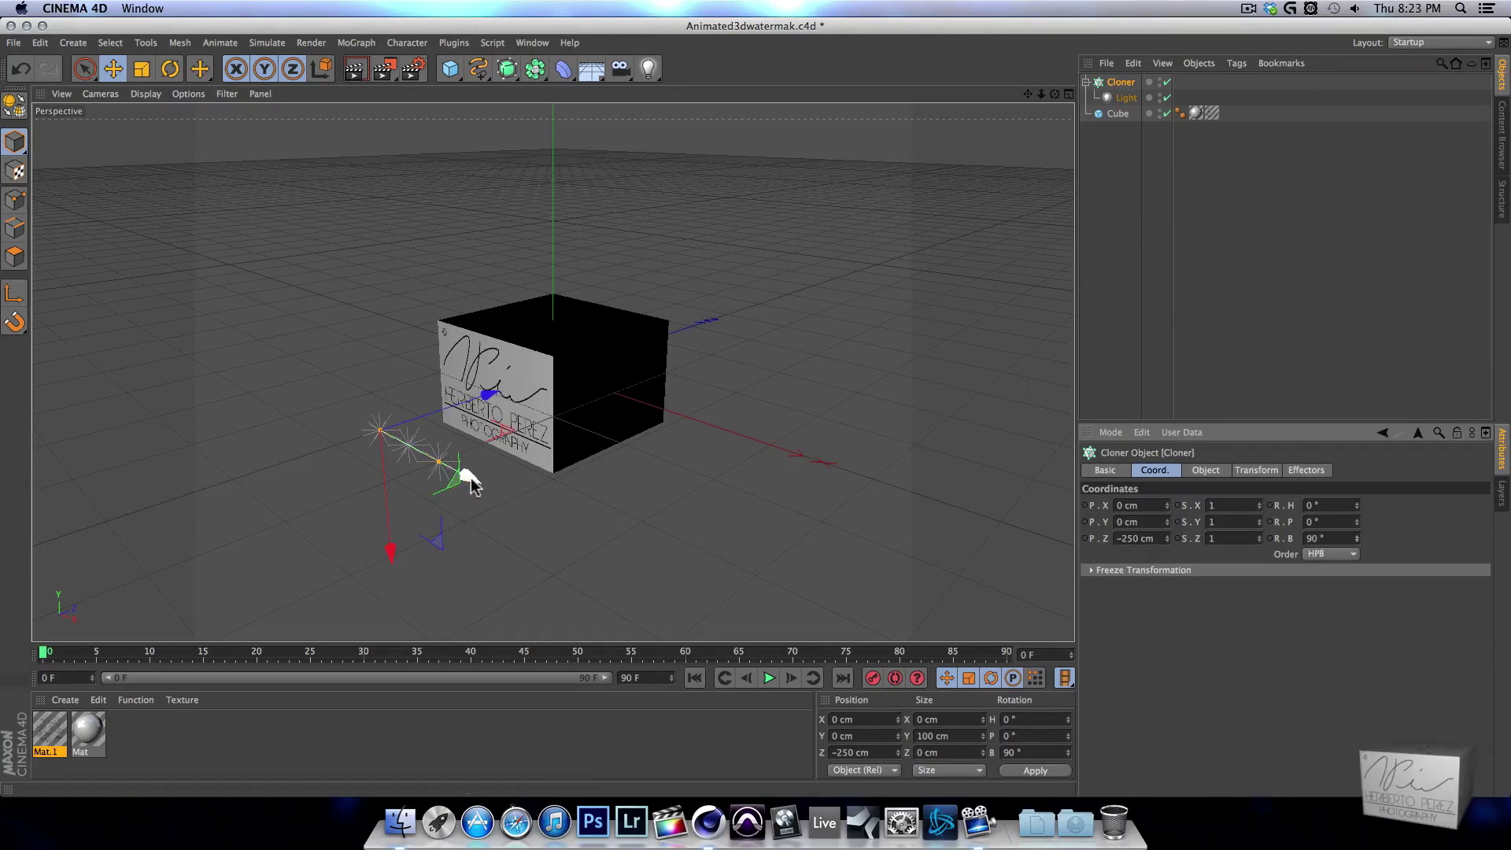
- Move the light cloner sideways along X to -50 cm
drag(464, 476, 438, 468)
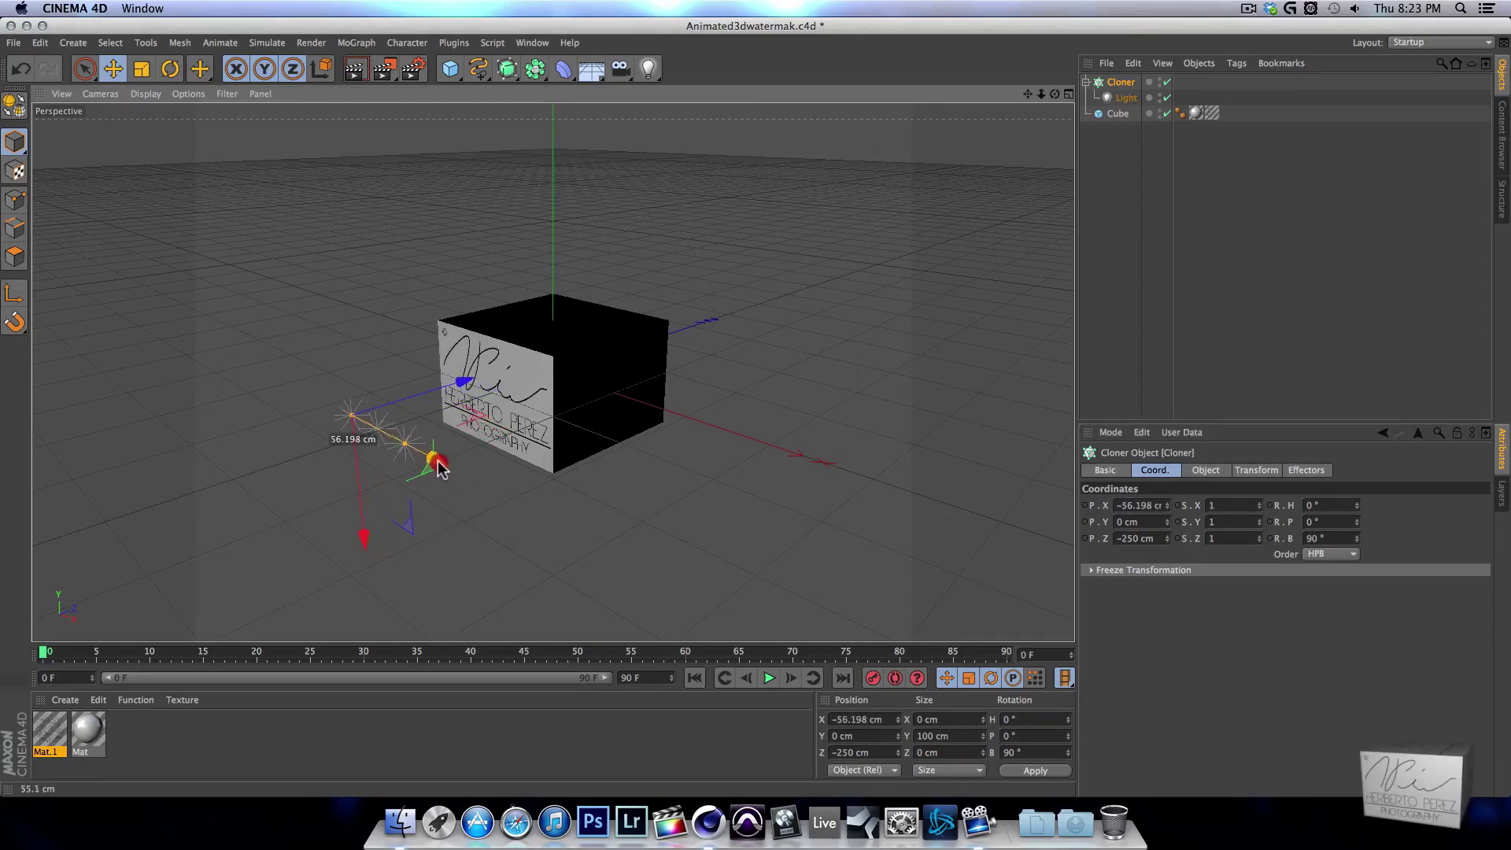
drag(438, 468, 445, 471)
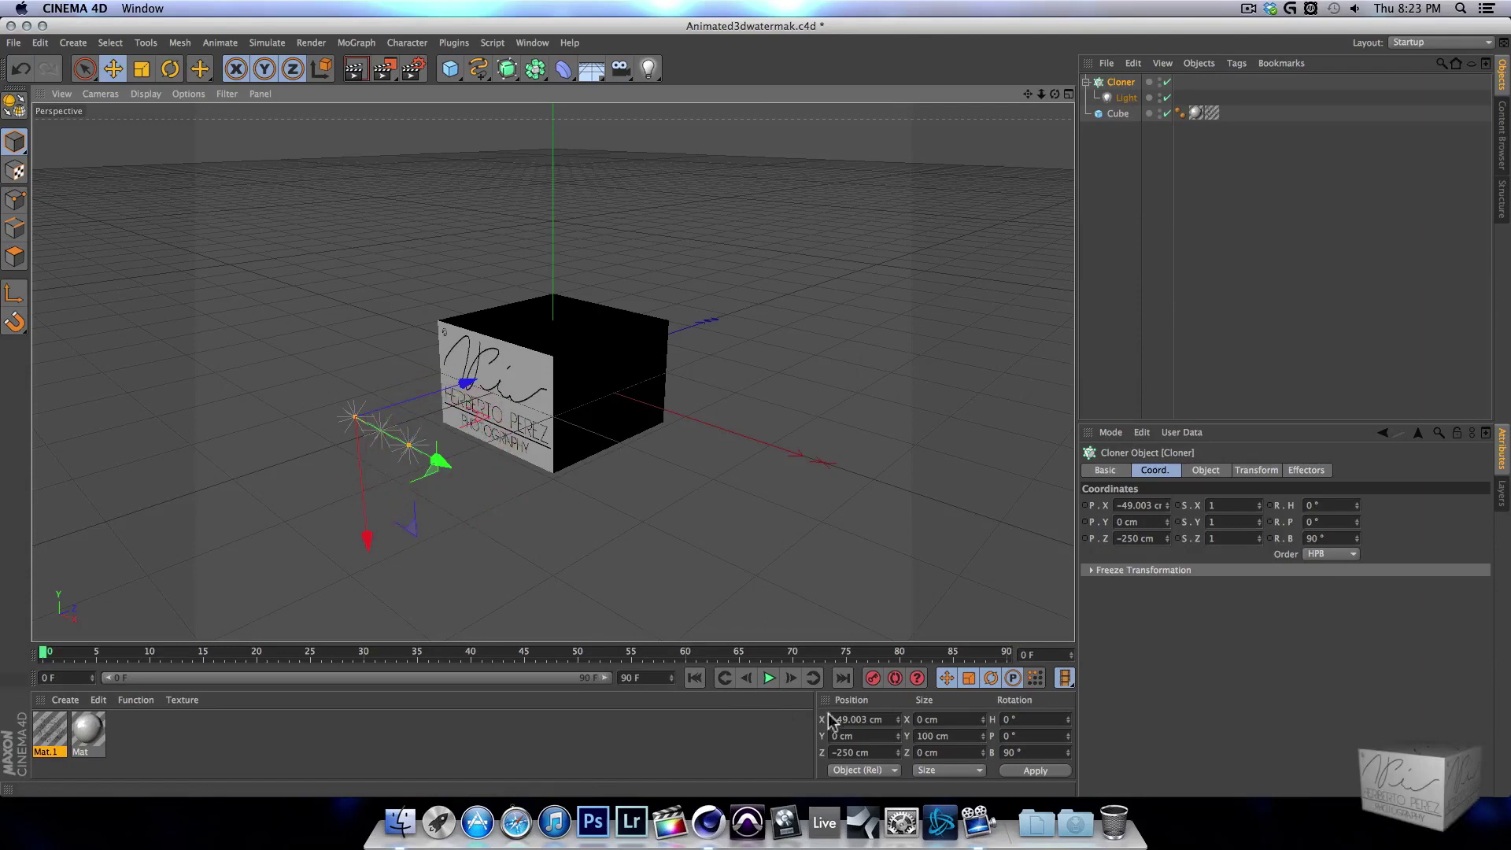
click(863, 718)
text(-)
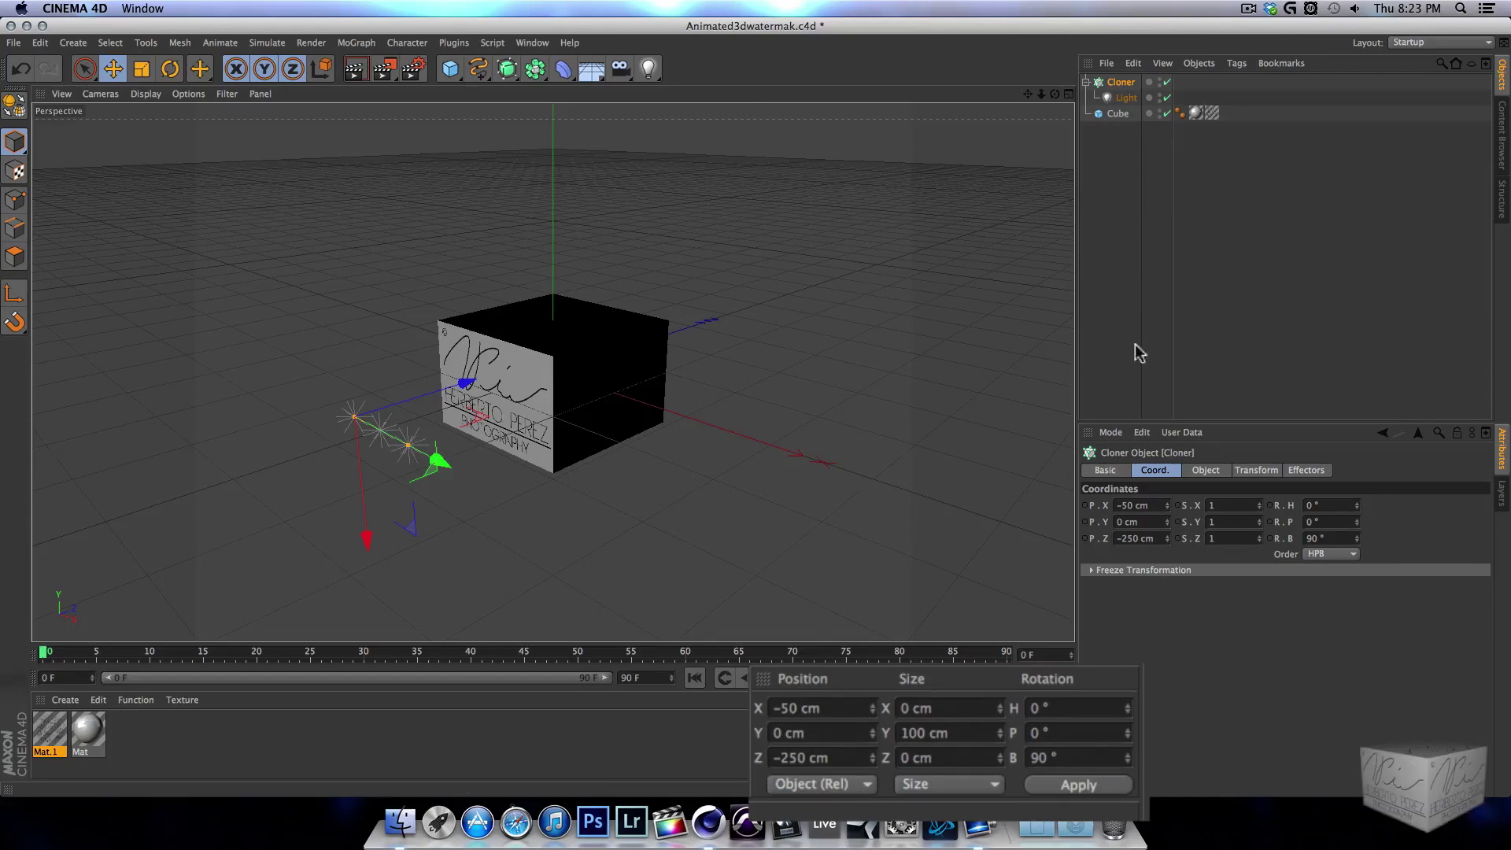
- Raise the cloner's Y position to 100 cm above the cube
click(1205, 470)
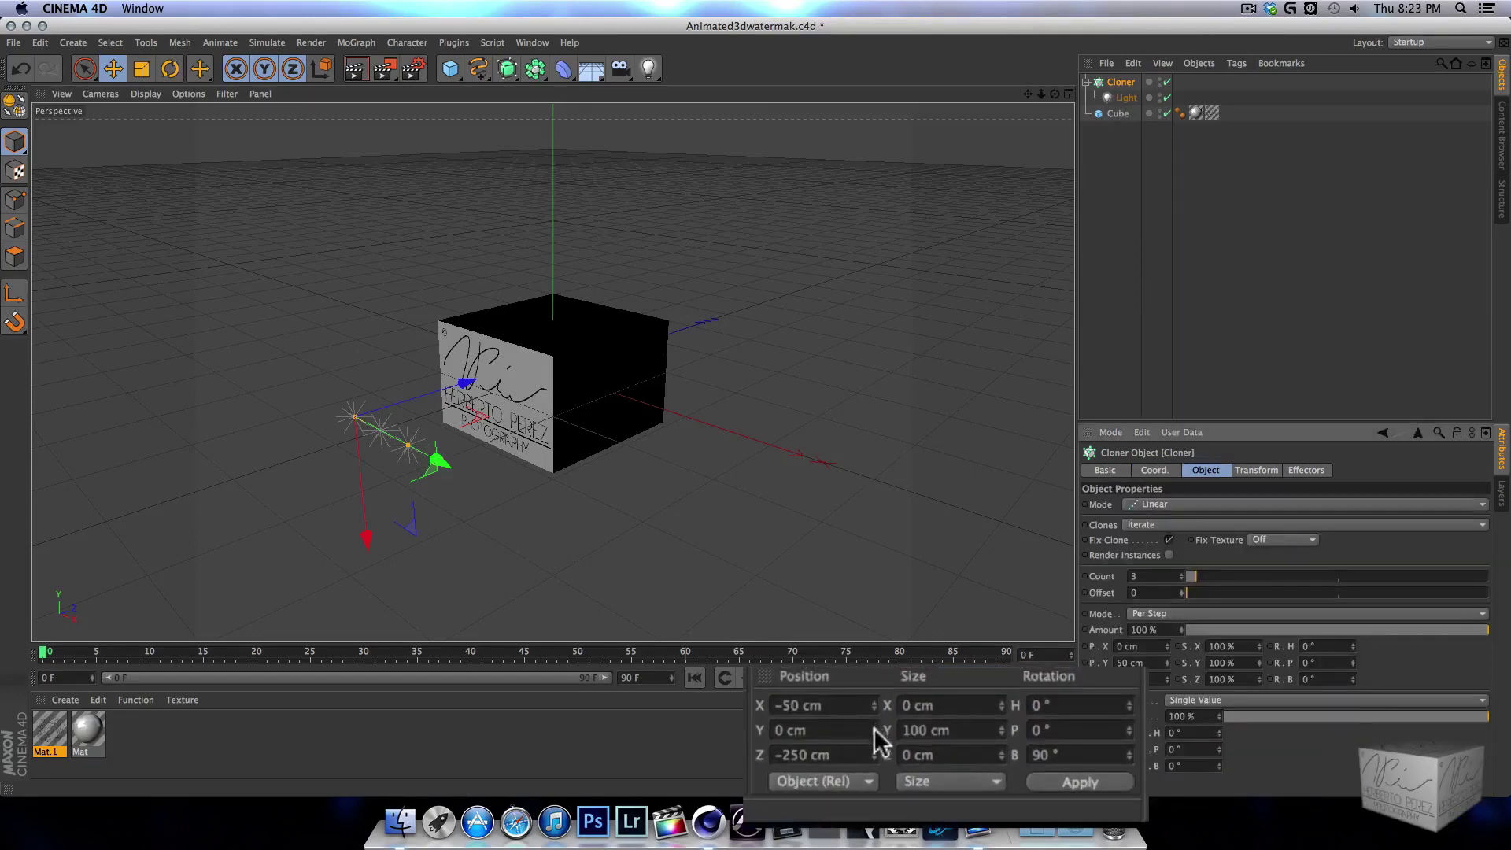
drag(874, 732, 874, 729)
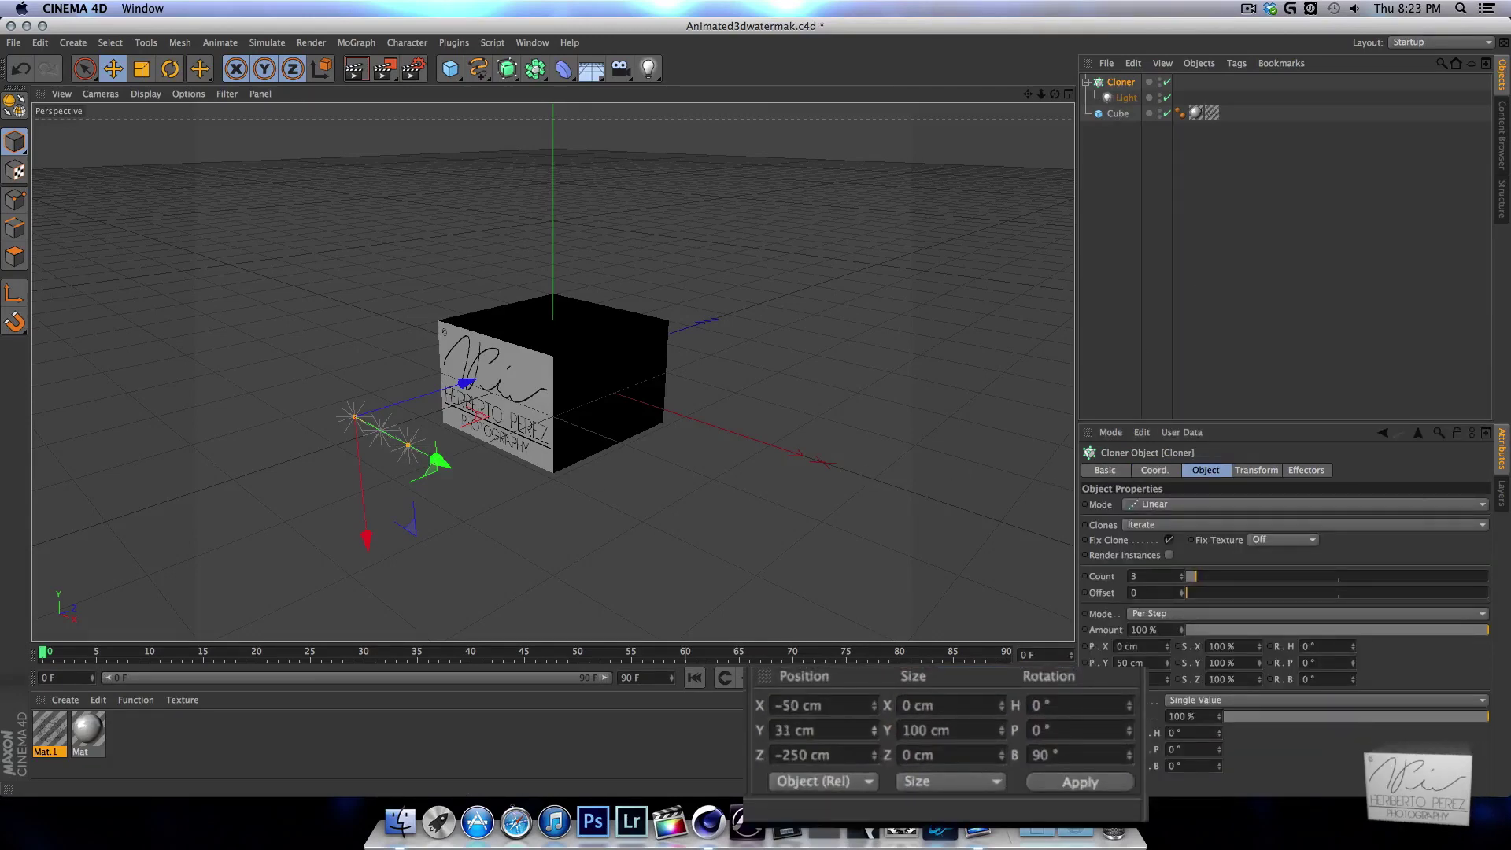
double_click(855, 730)
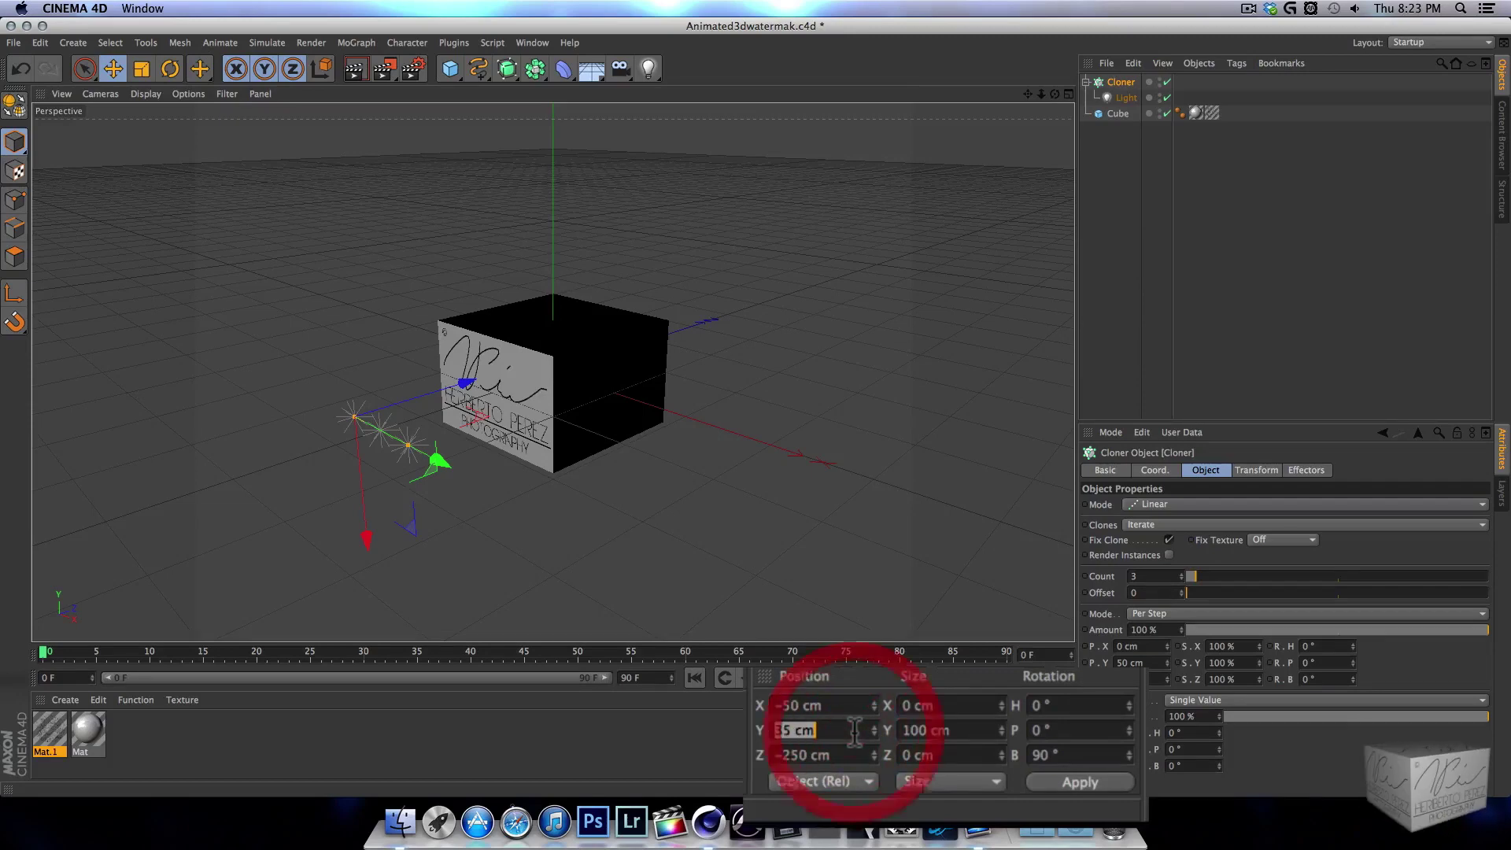
text(50)
key(Return)
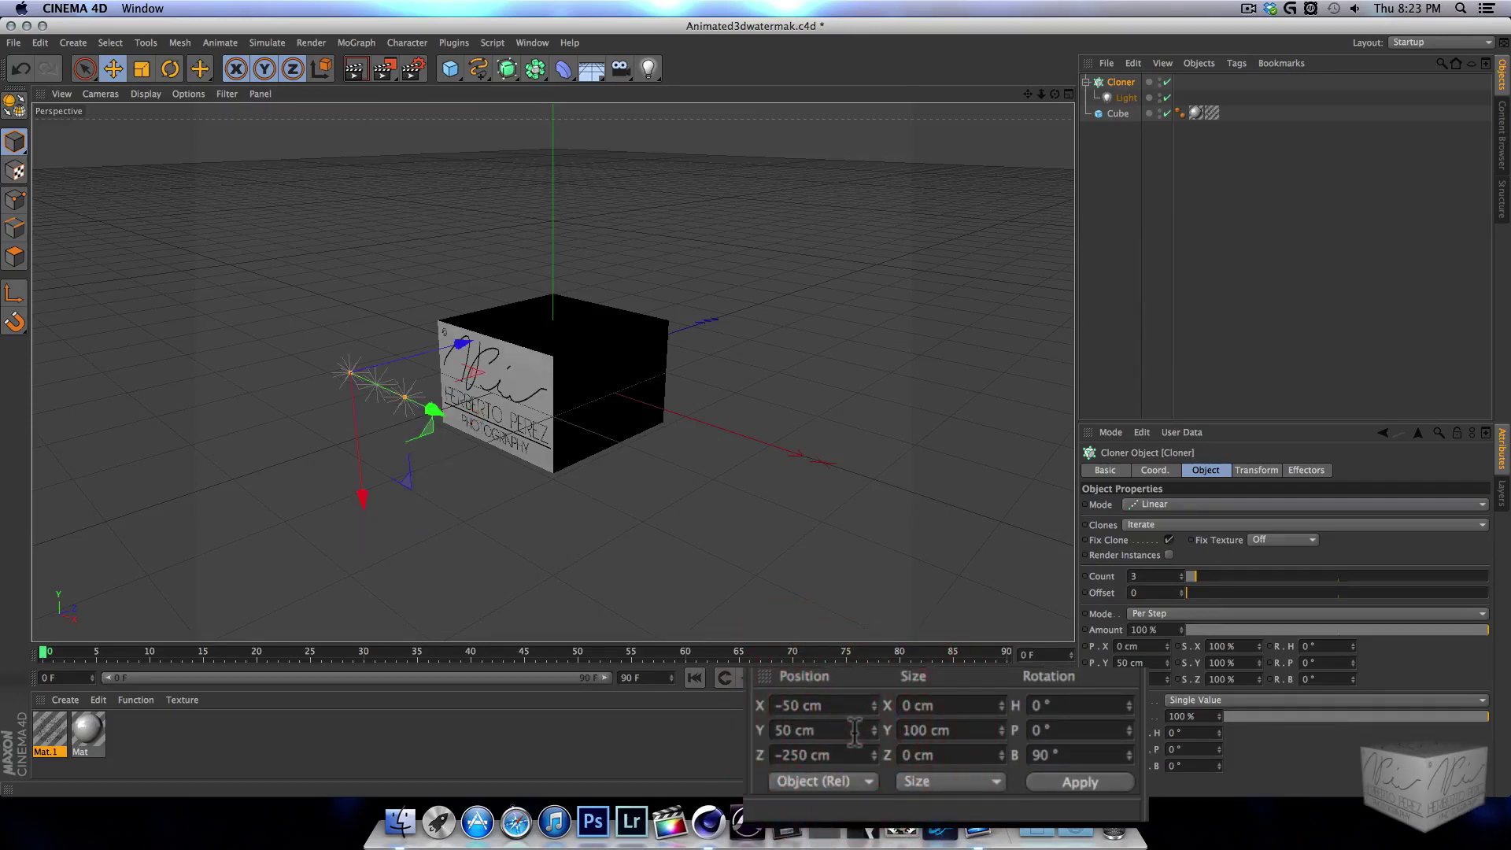
double_click(855, 730)
text(100)
key(Return)
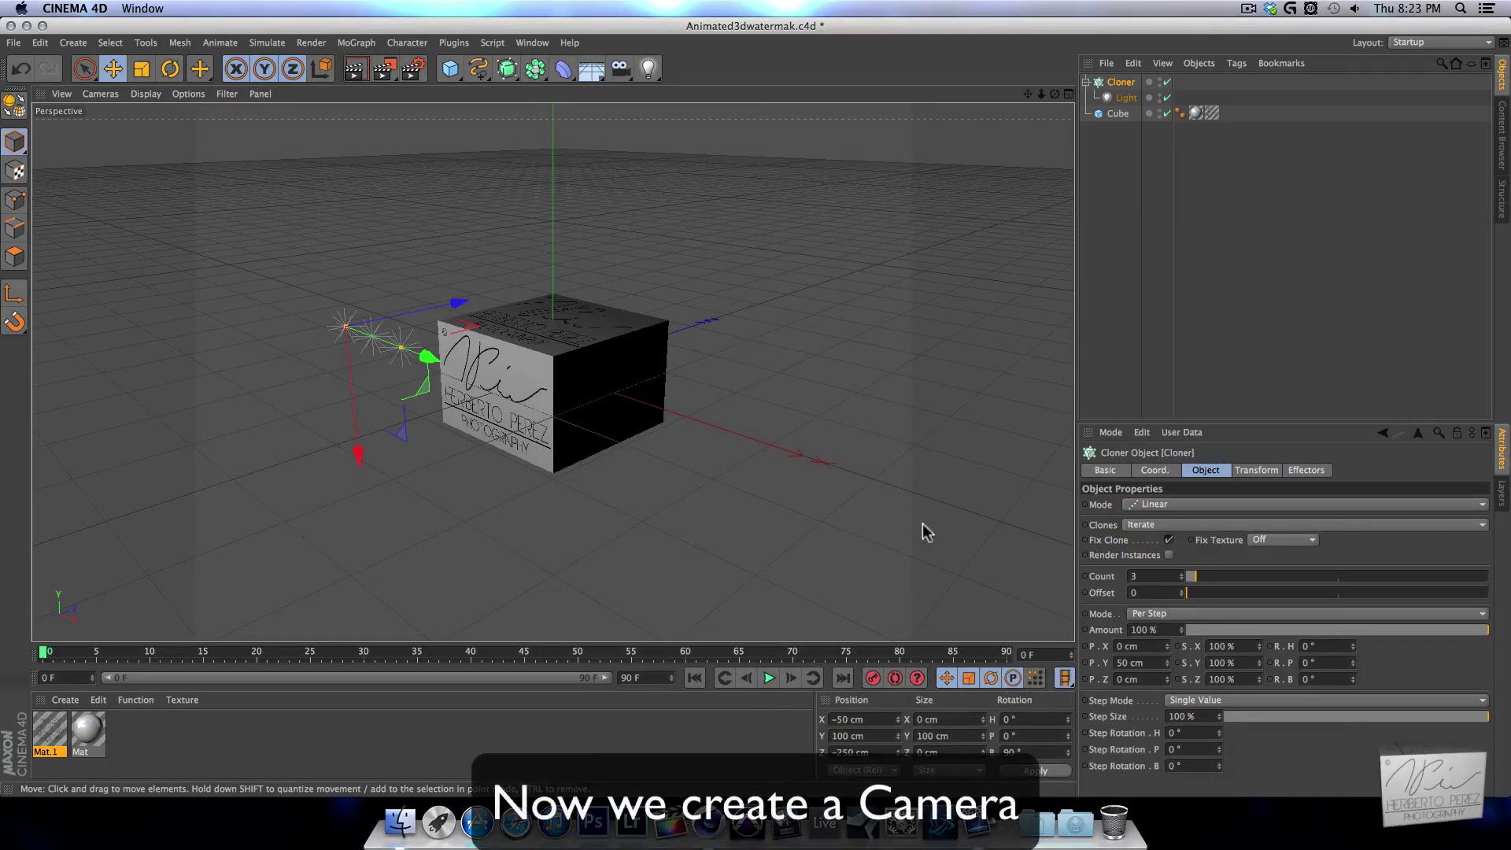
- Add a camera and reset its position to X 0, Y 0, Z 0 cm
click(1117, 113)
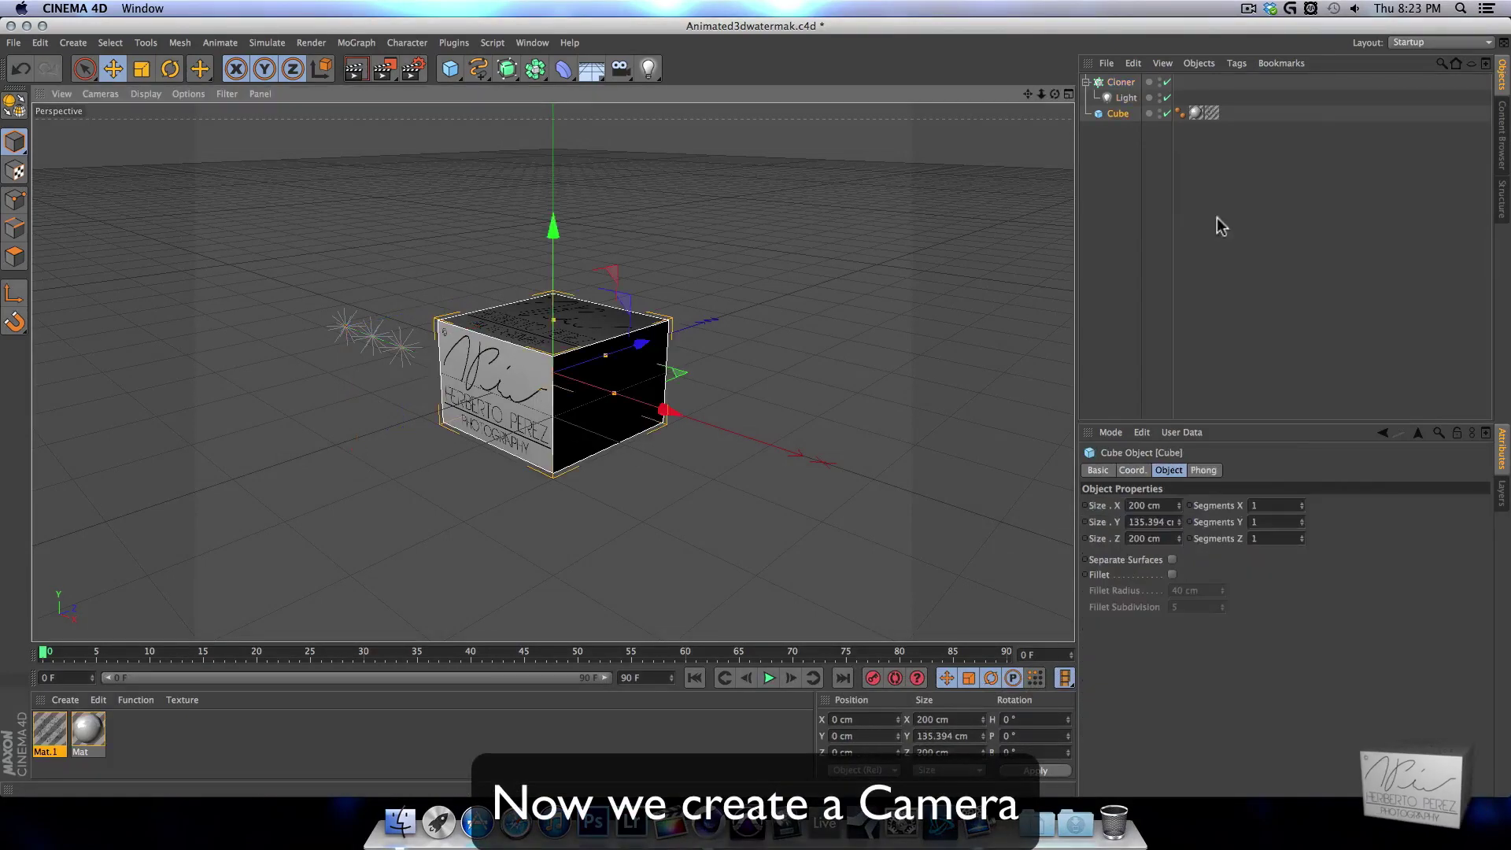
click(621, 69)
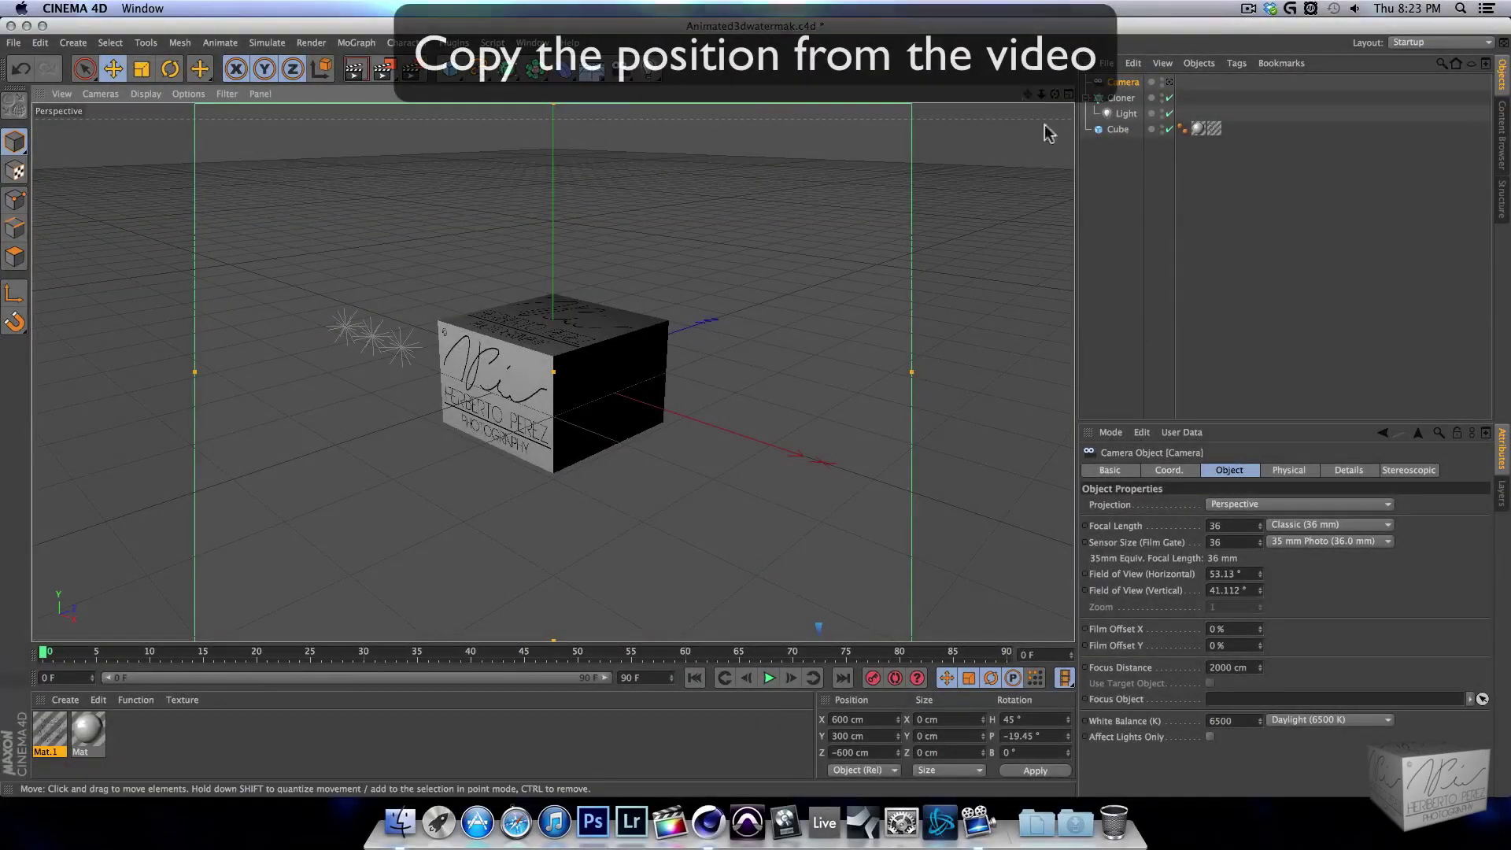
click(861, 753)
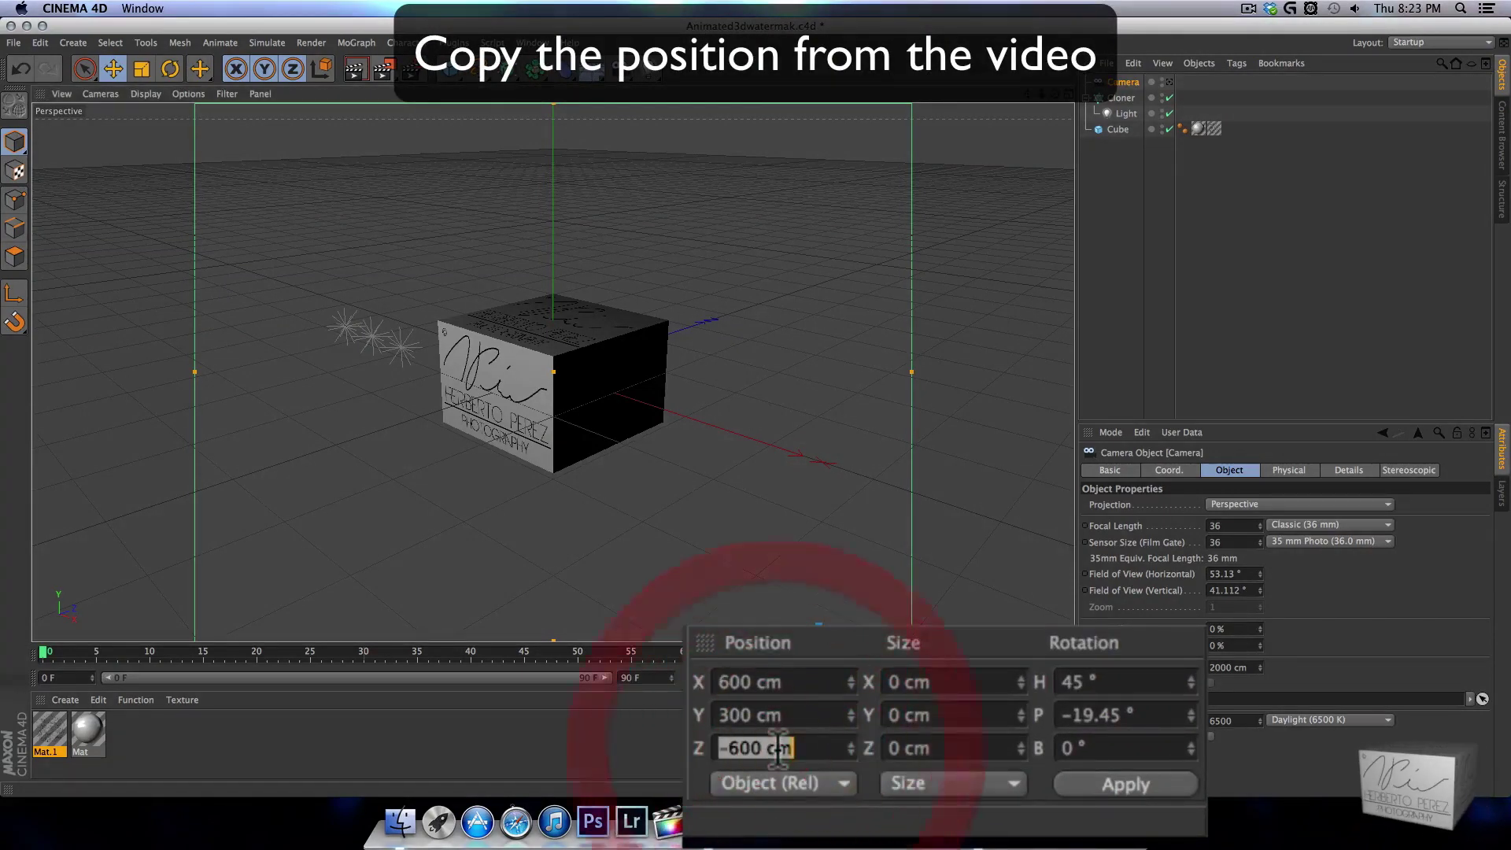
text(0)
key(Return)
click(769, 714)
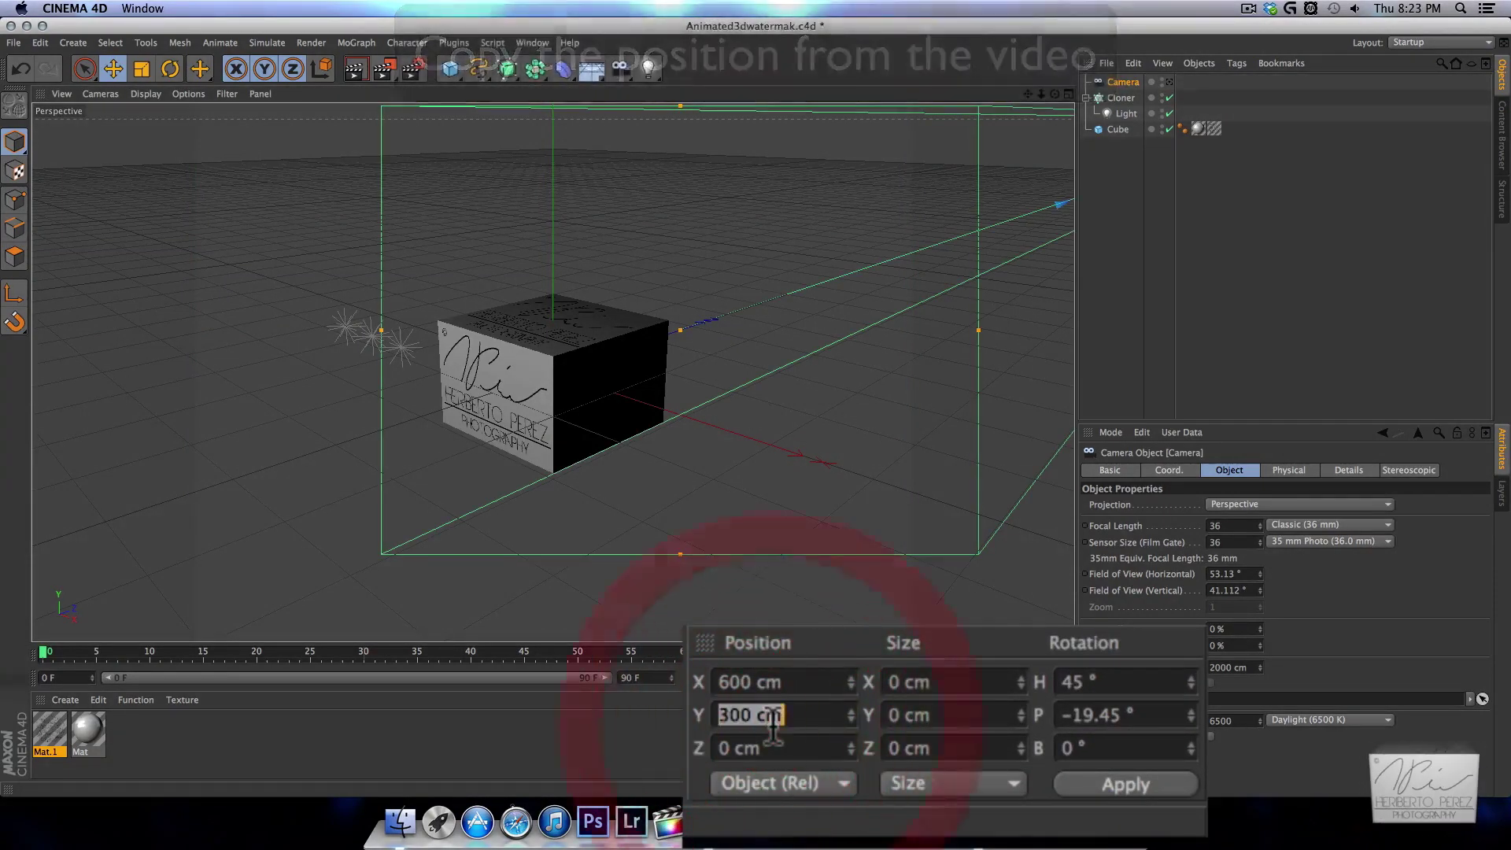
text(0)
key(Return)
click(767, 681)
text(0)
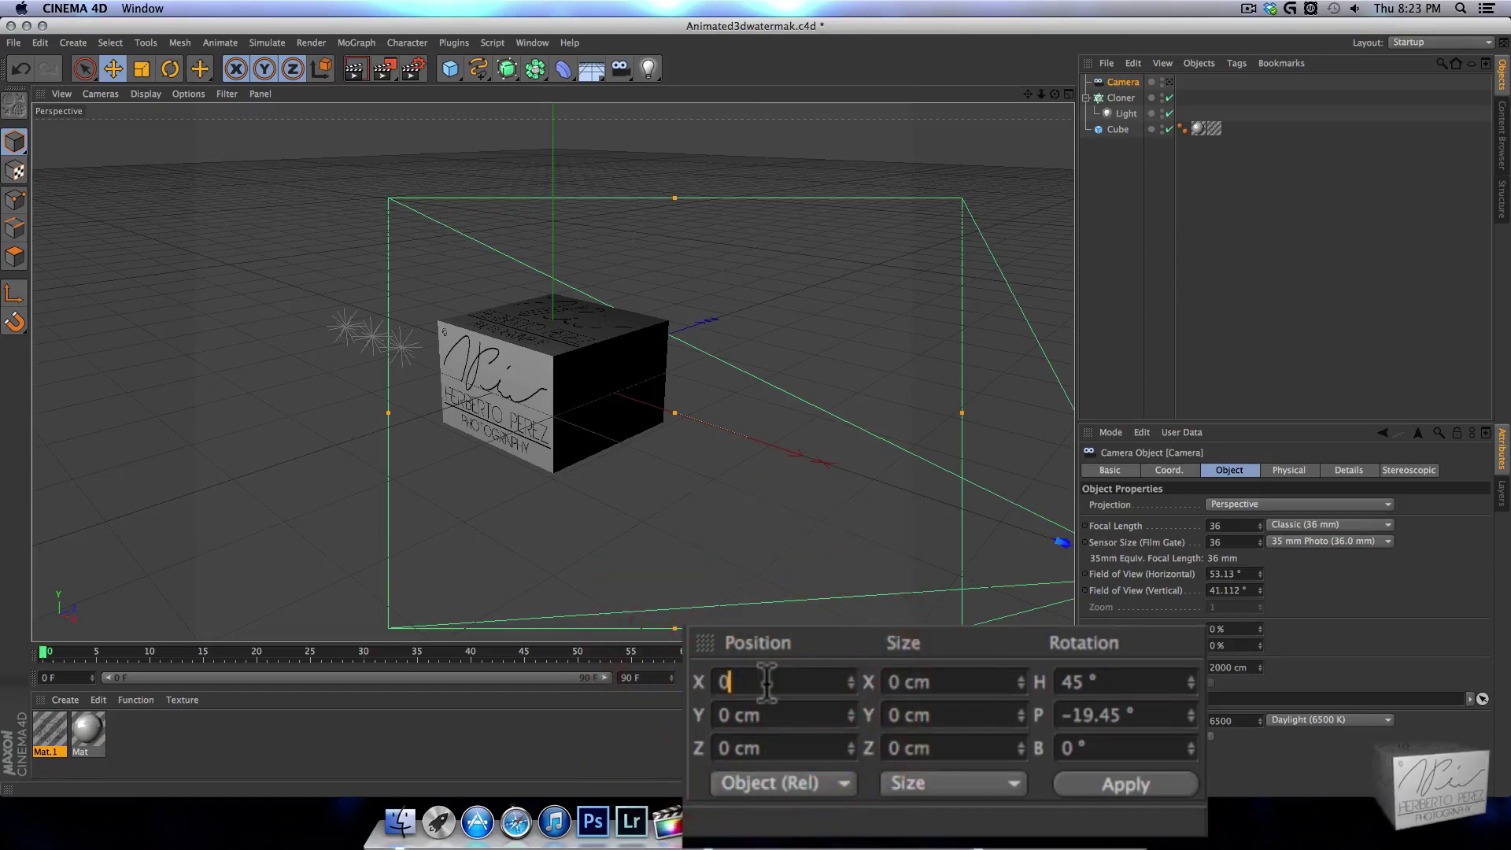
key(Return)
- Set the camera's heading to 0° and its pitch to -15°
click(1116, 681)
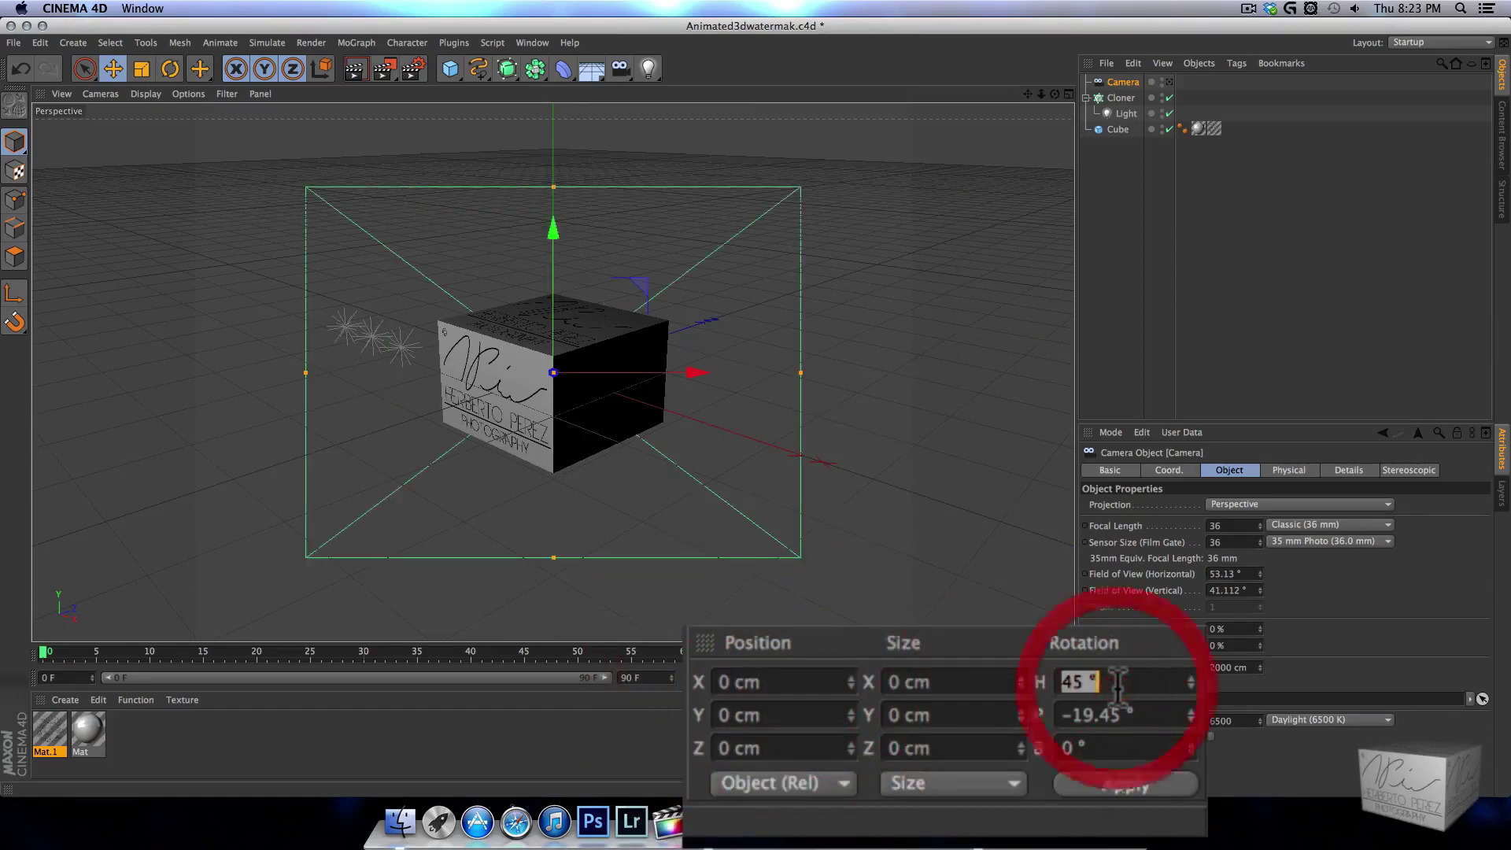
text(0)
key(Return)
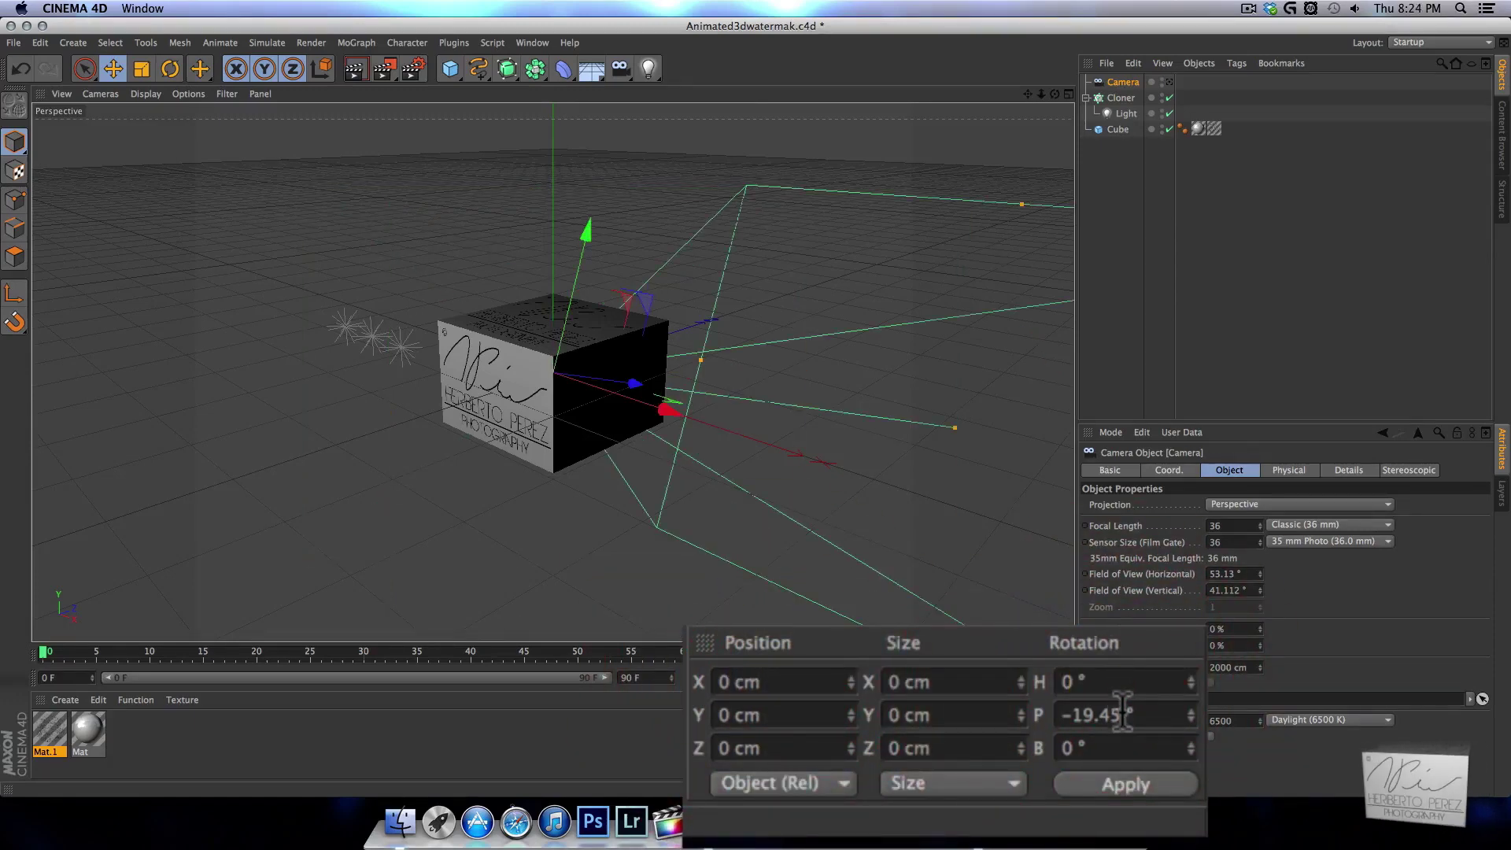
click(1122, 712)
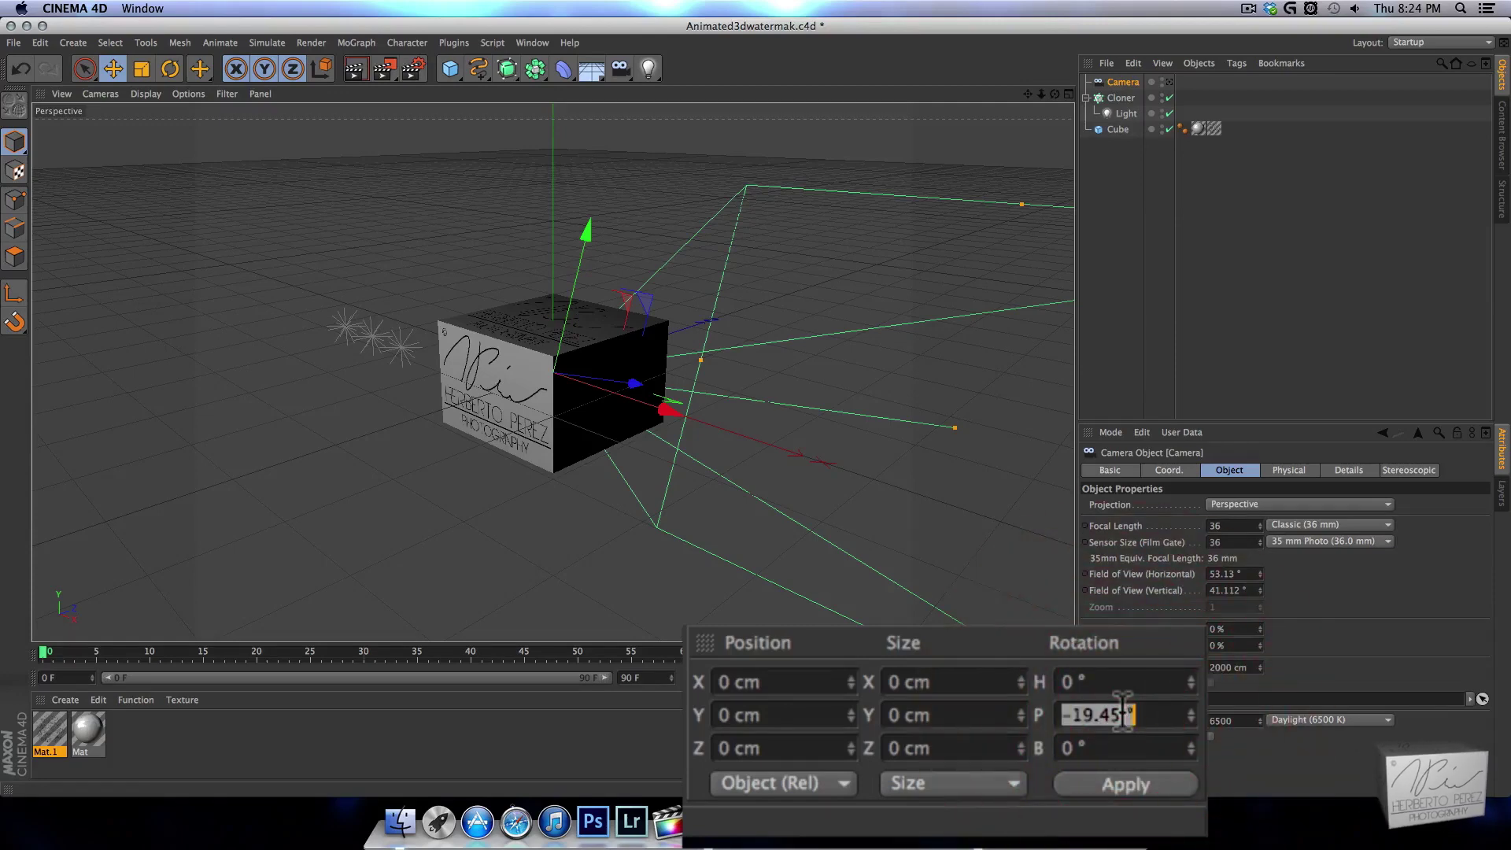
text(-15)
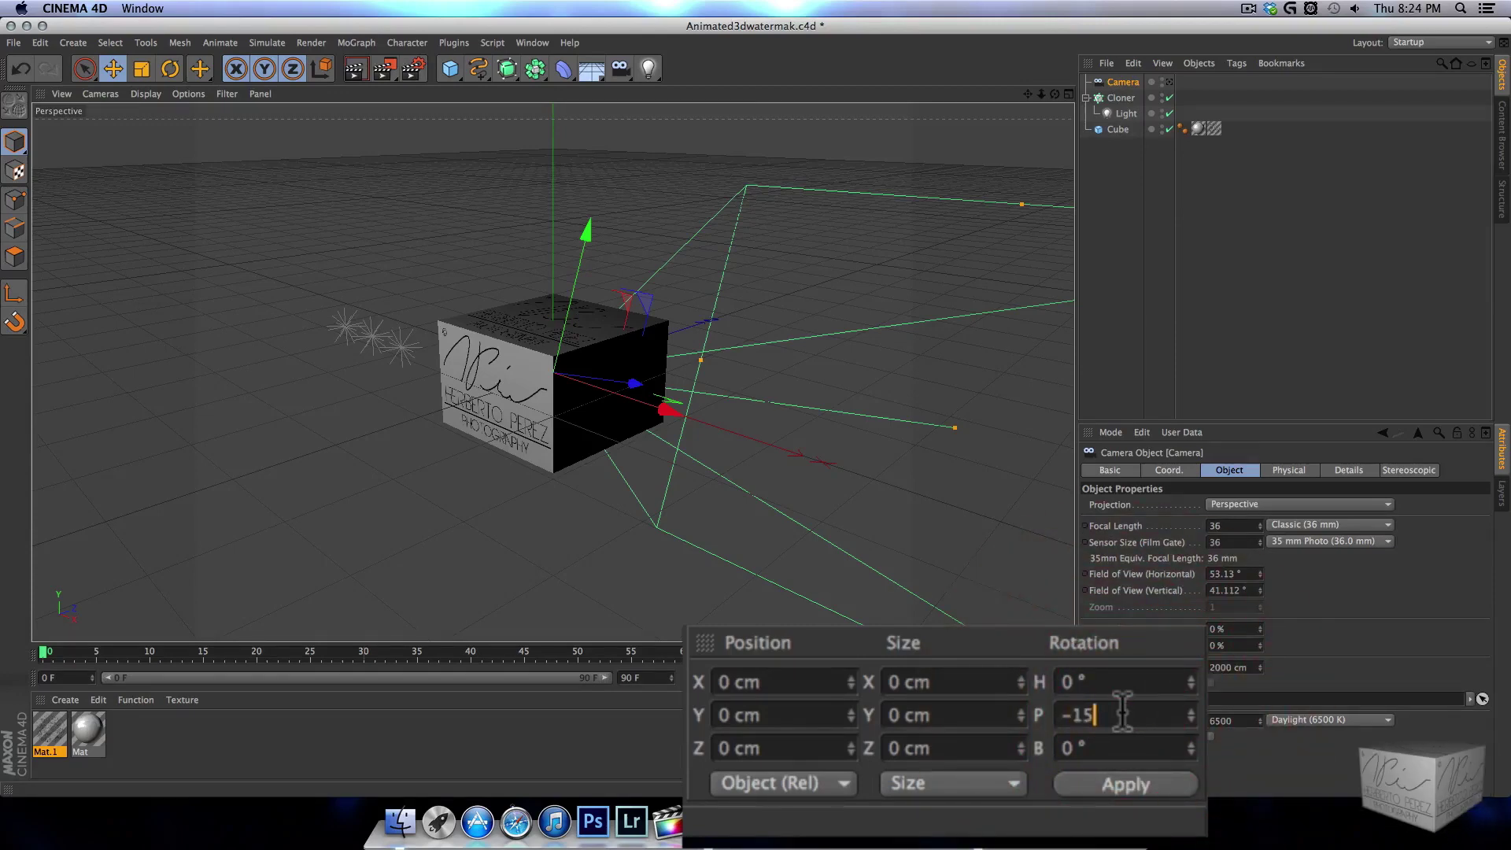
key(Return)
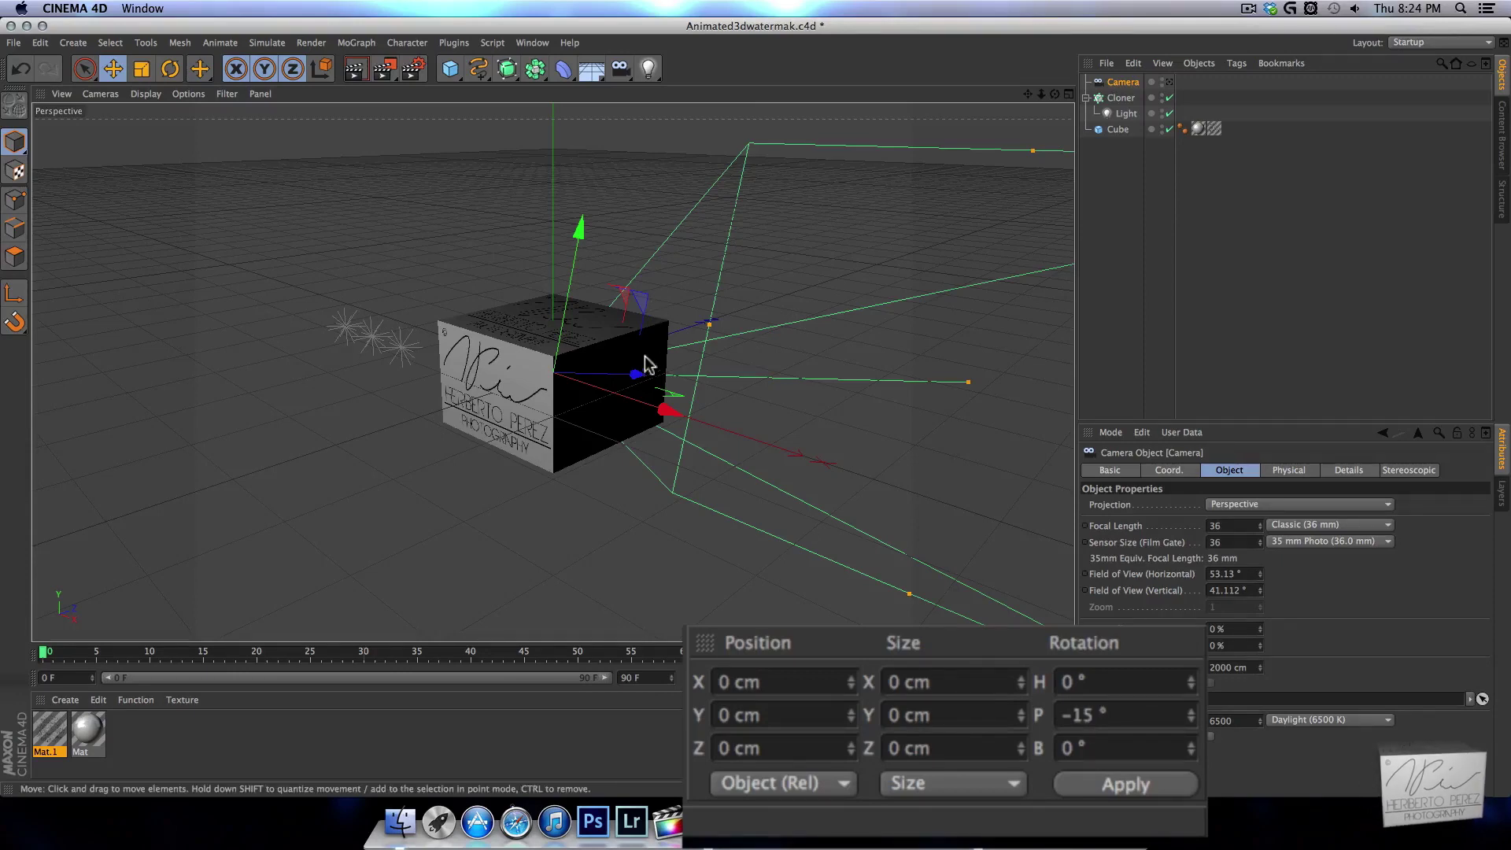
- Pull the camera back to Y 144.938, Z -540.917 cm and view the scene through it
drag(638, 376, 326, 376)
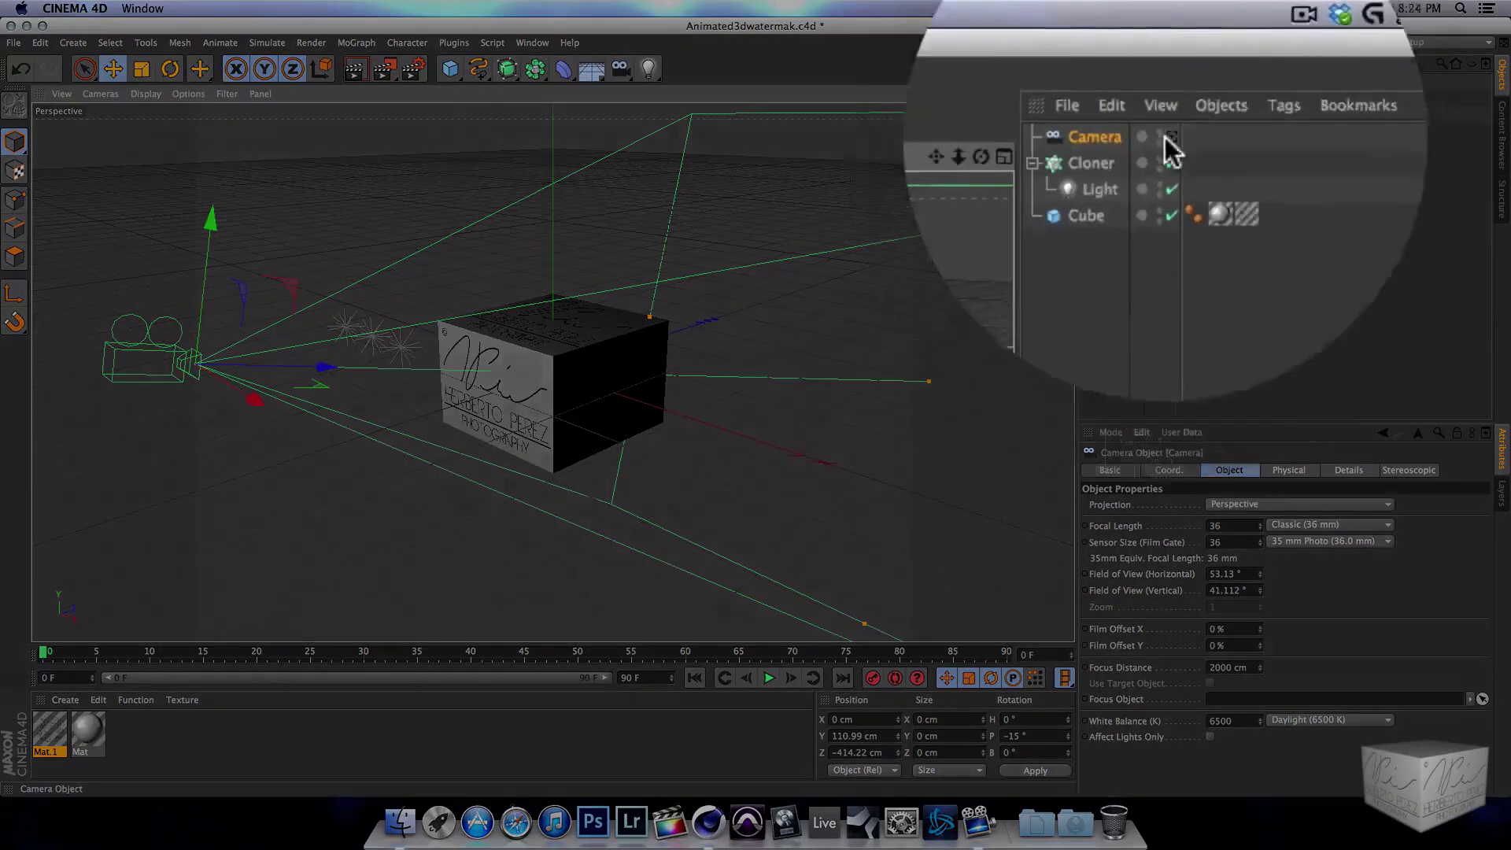
click(1169, 163)
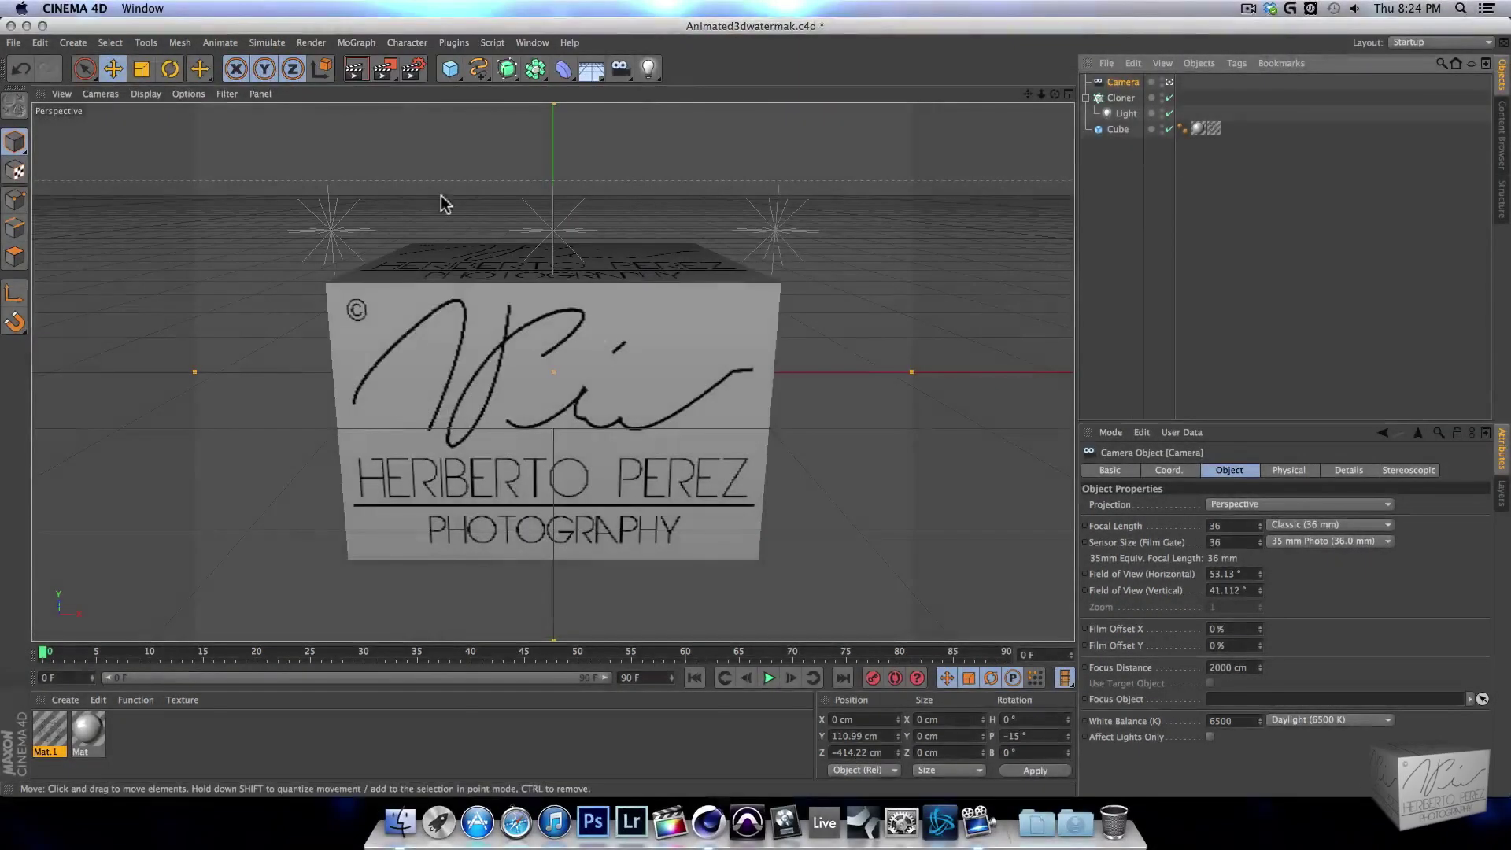
click(364, 71)
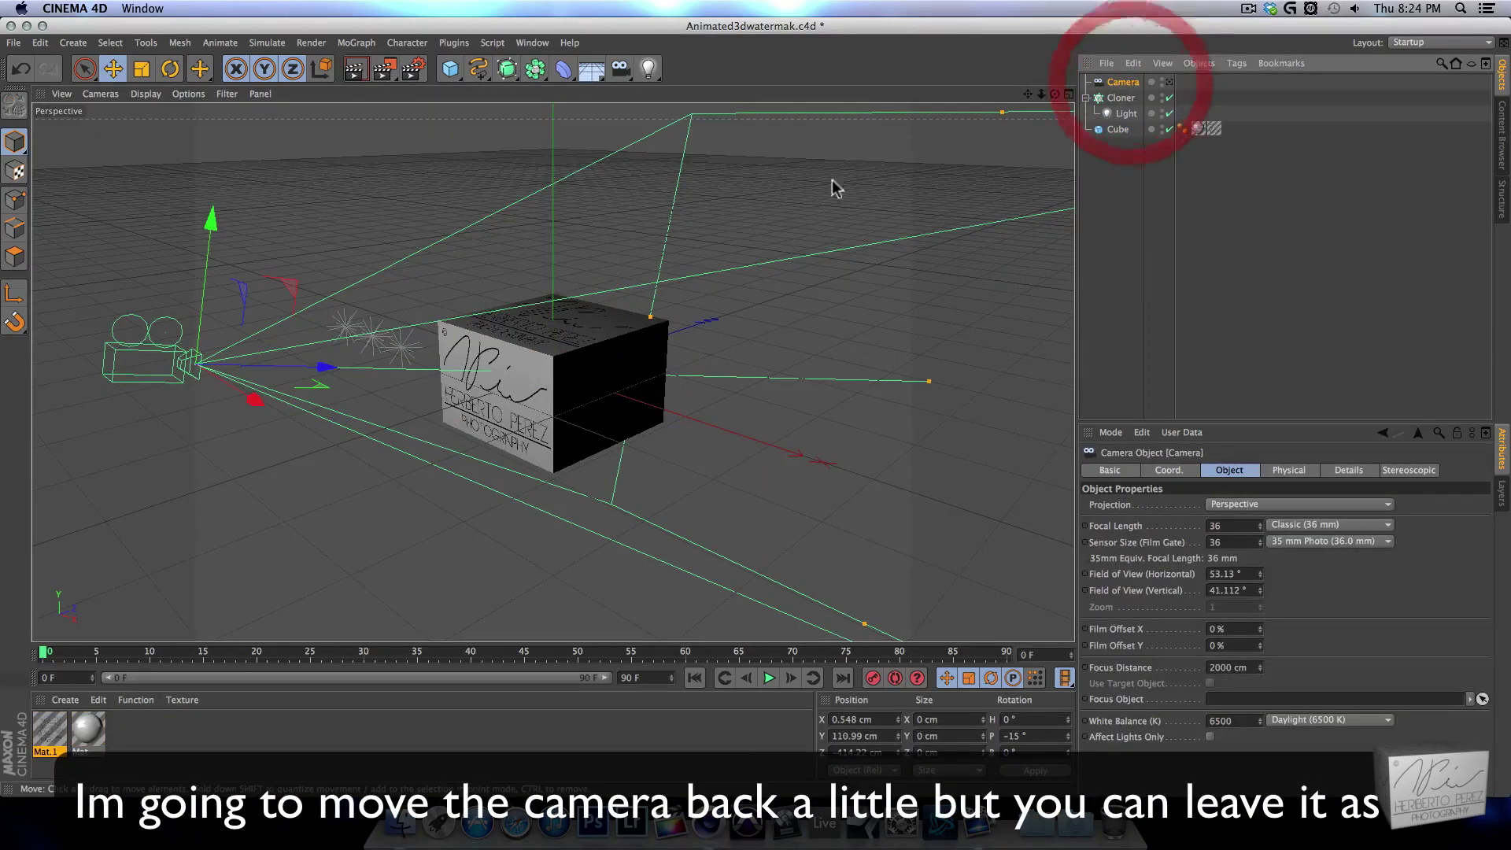
drag(323, 371, 149, 367)
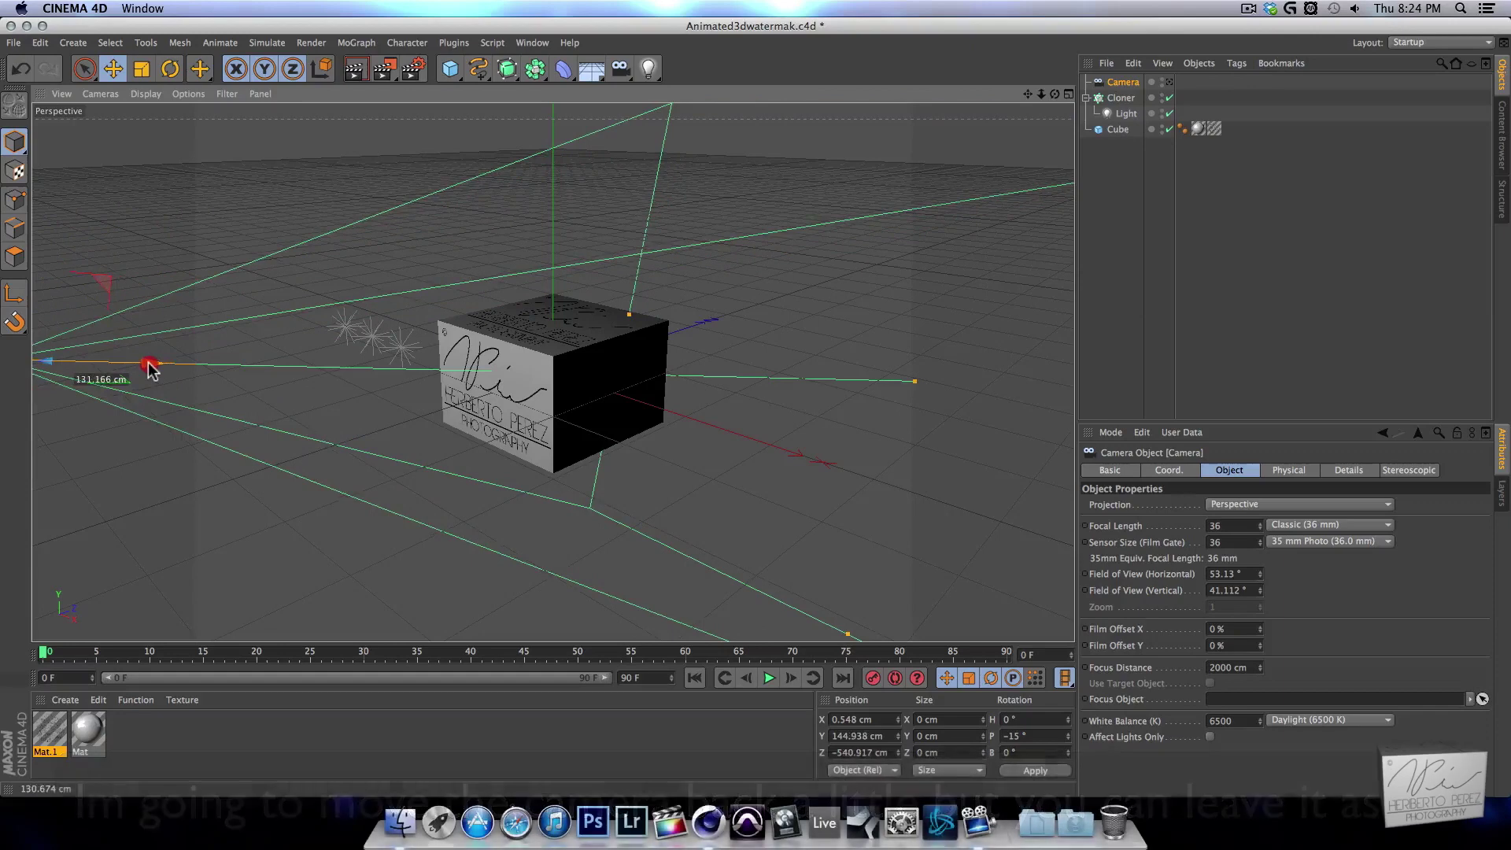
click(1169, 82)
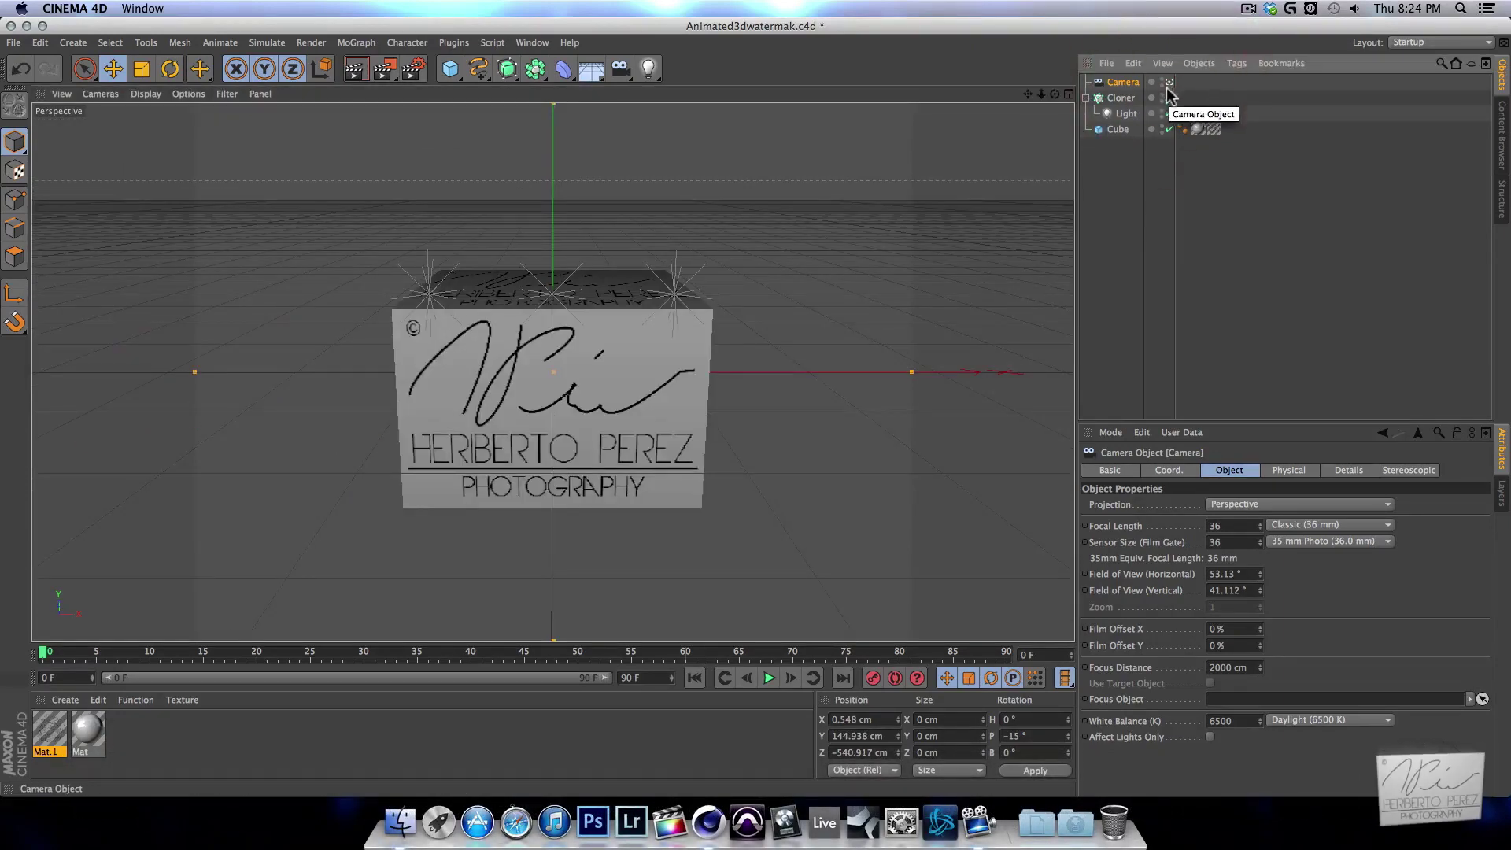
- Preview-render the camera view twice, then clear the render and deselect everything
click(356, 68)
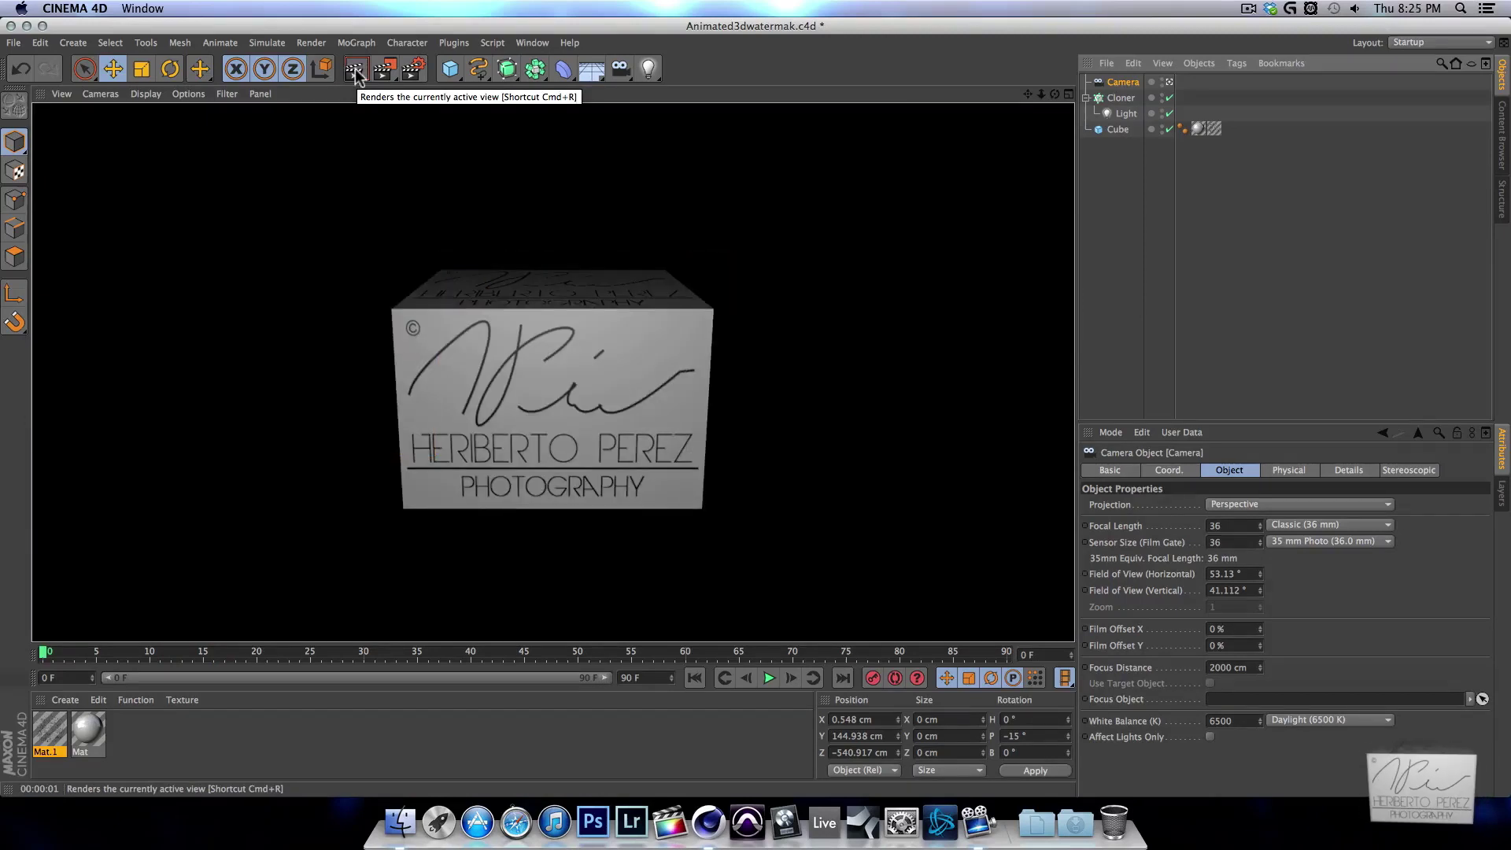
click(355, 68)
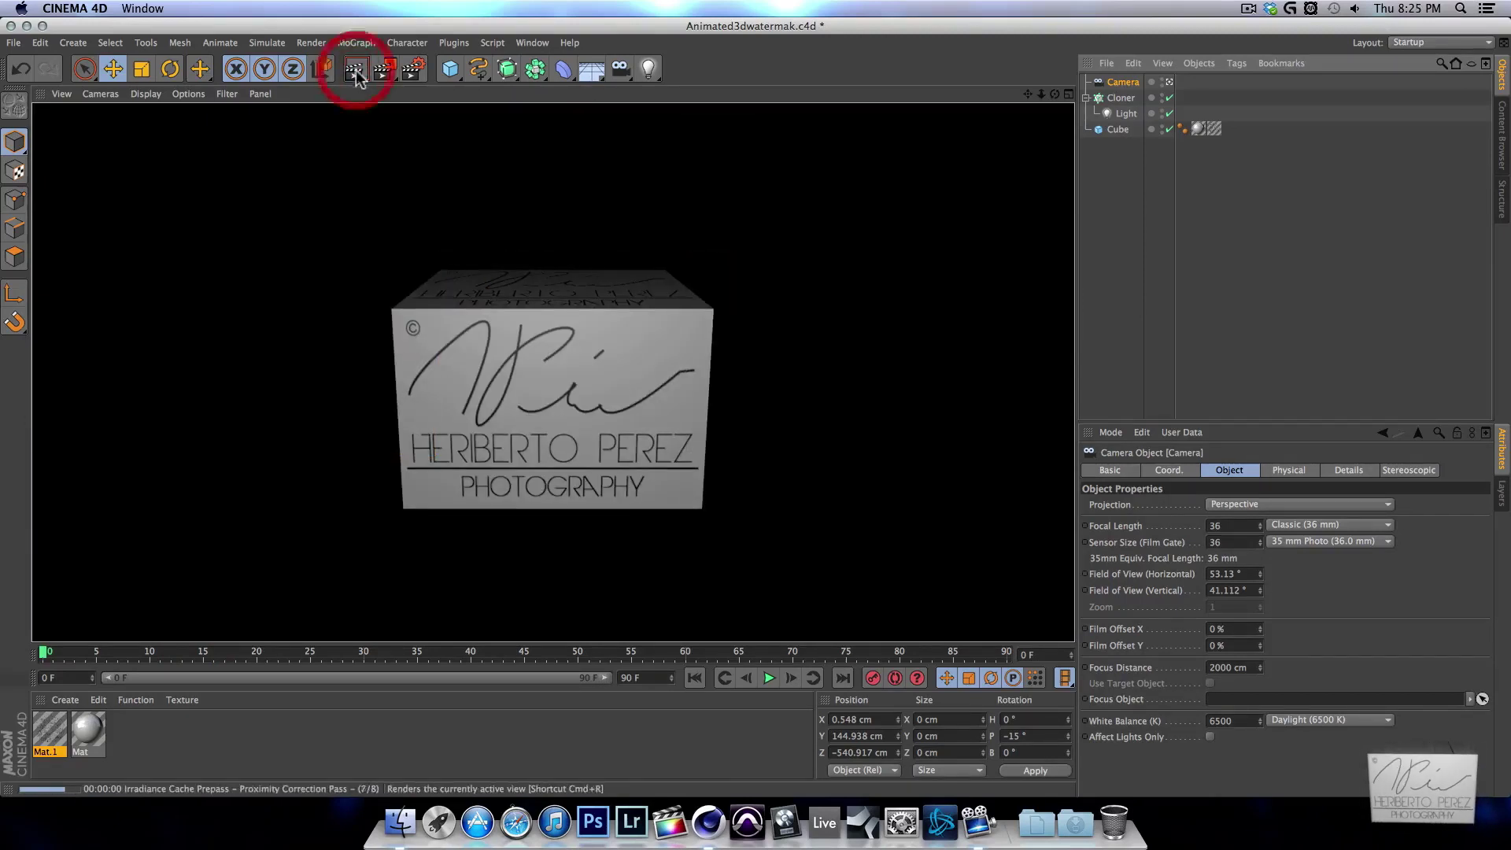
click(765, 319)
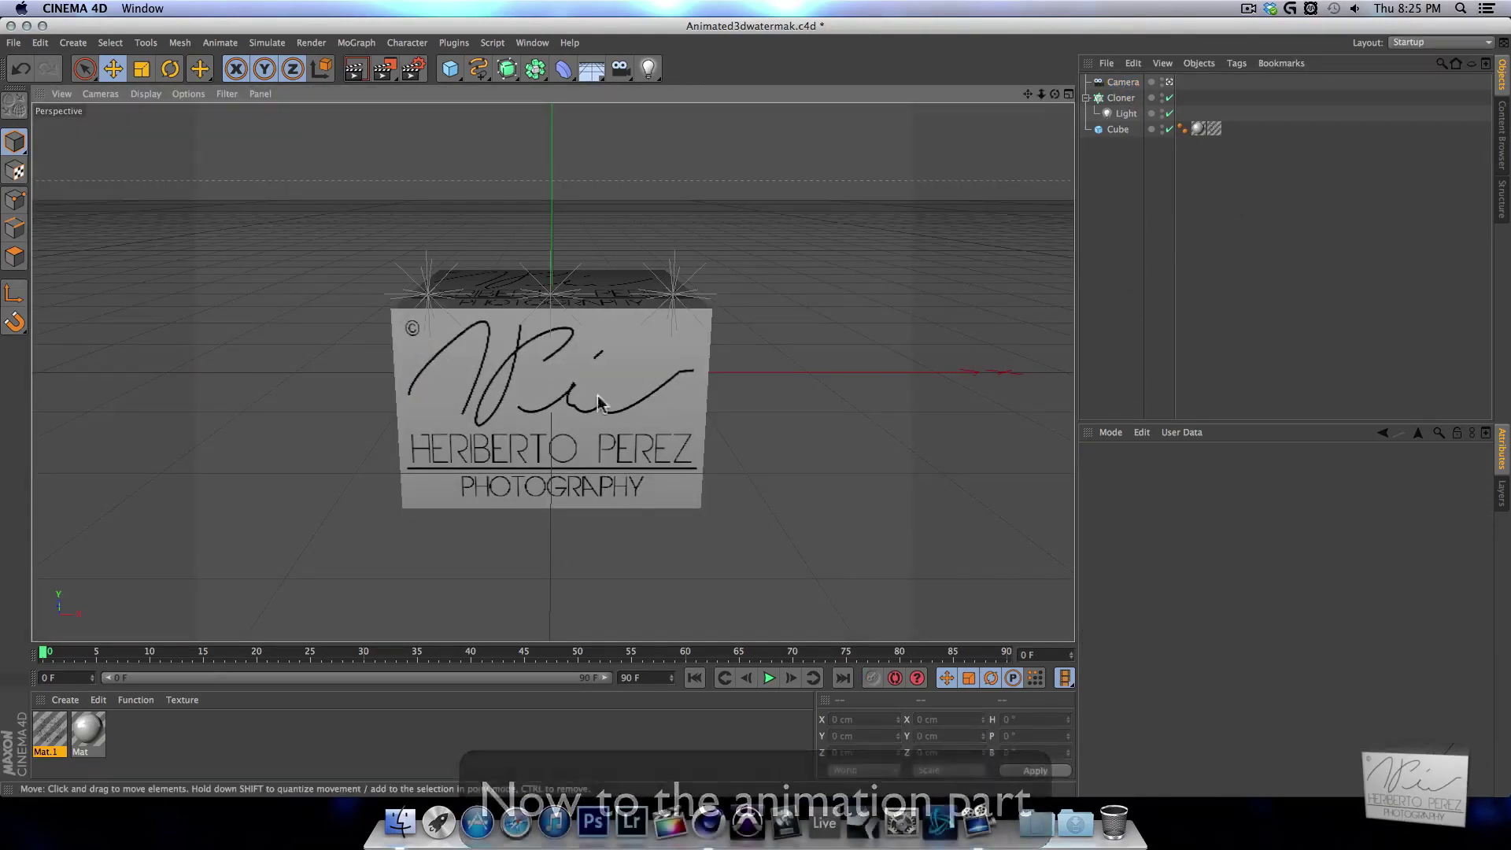
- Keyframe the Cube's heading to 360° at frame 90 and play the spin
click(1113, 130)
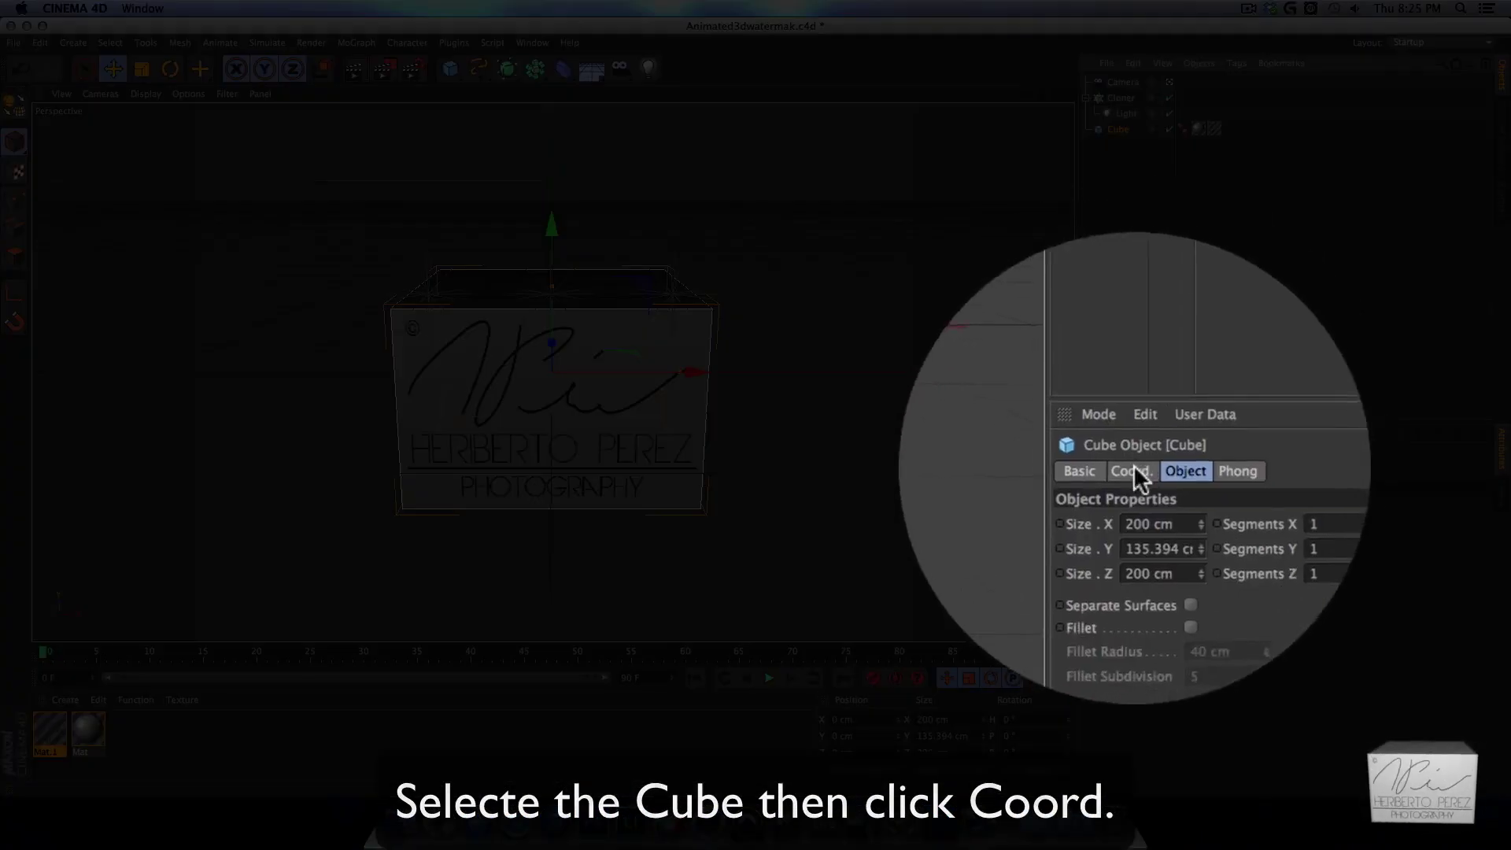
click(1133, 470)
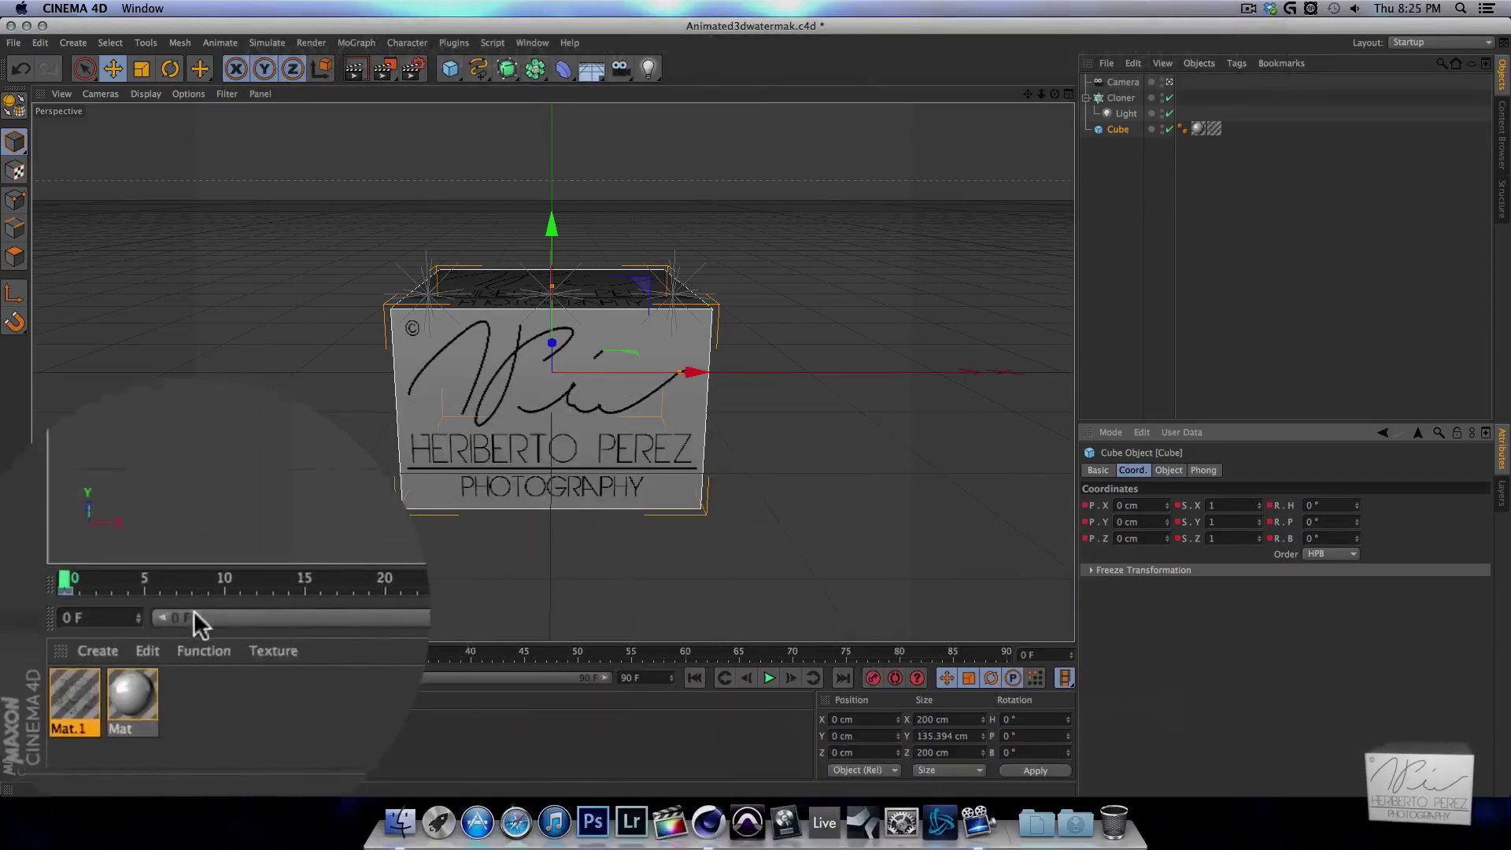
drag(43, 652, 1006, 653)
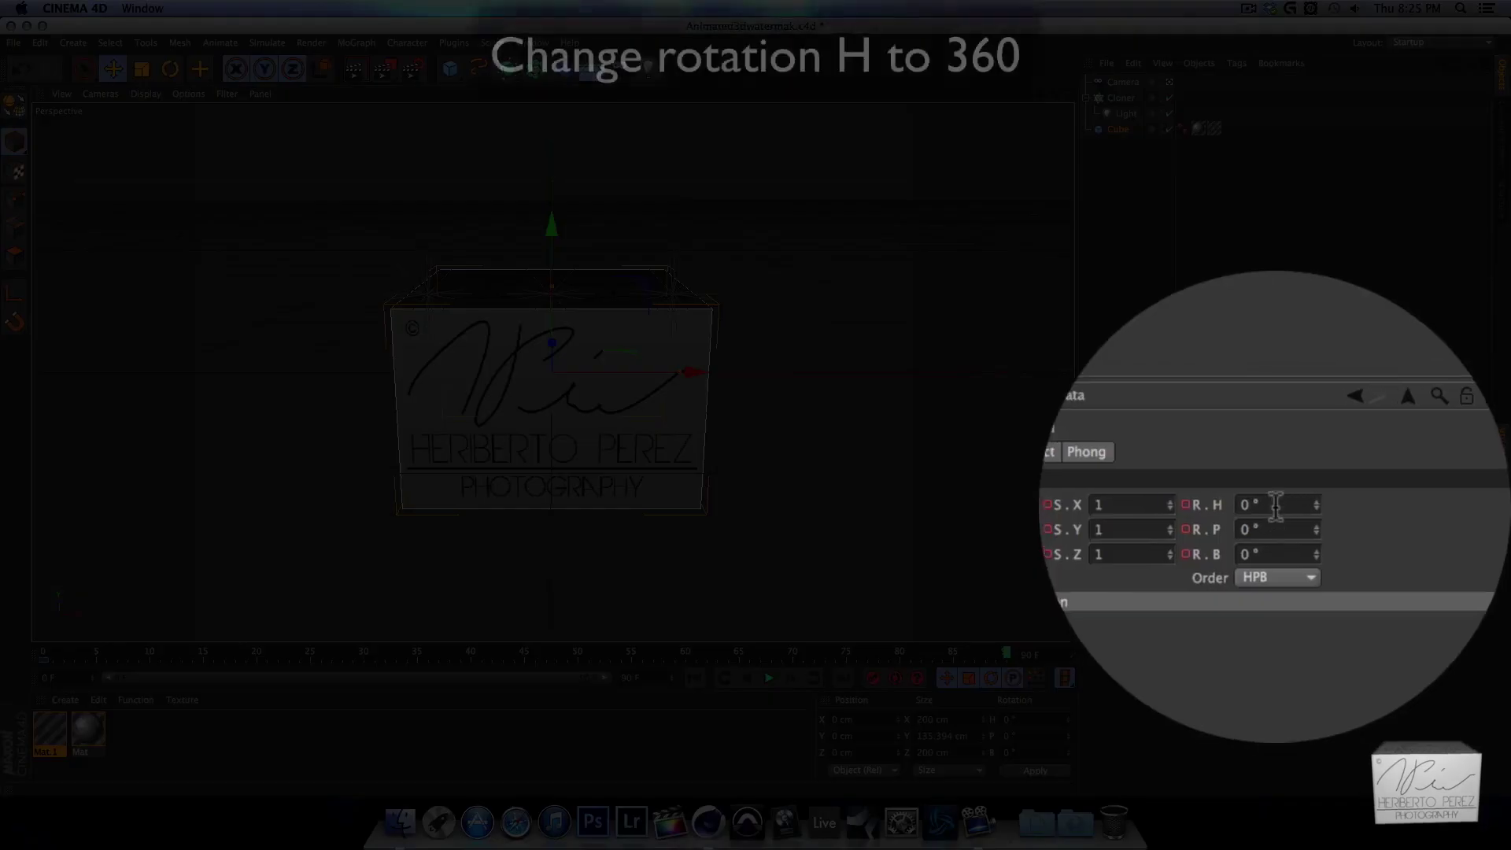
click(1338, 505)
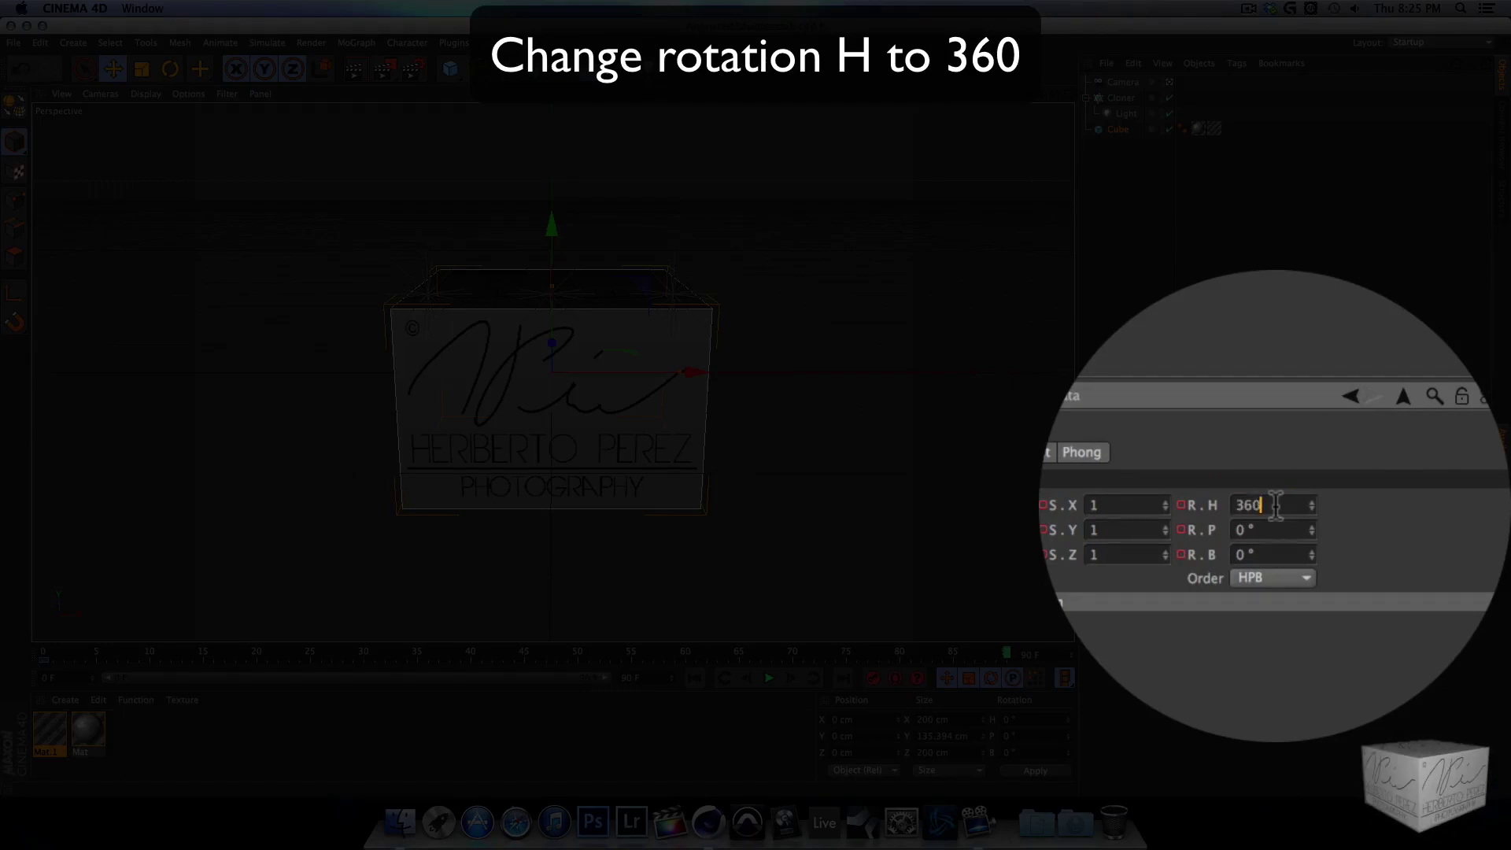
key(Return)
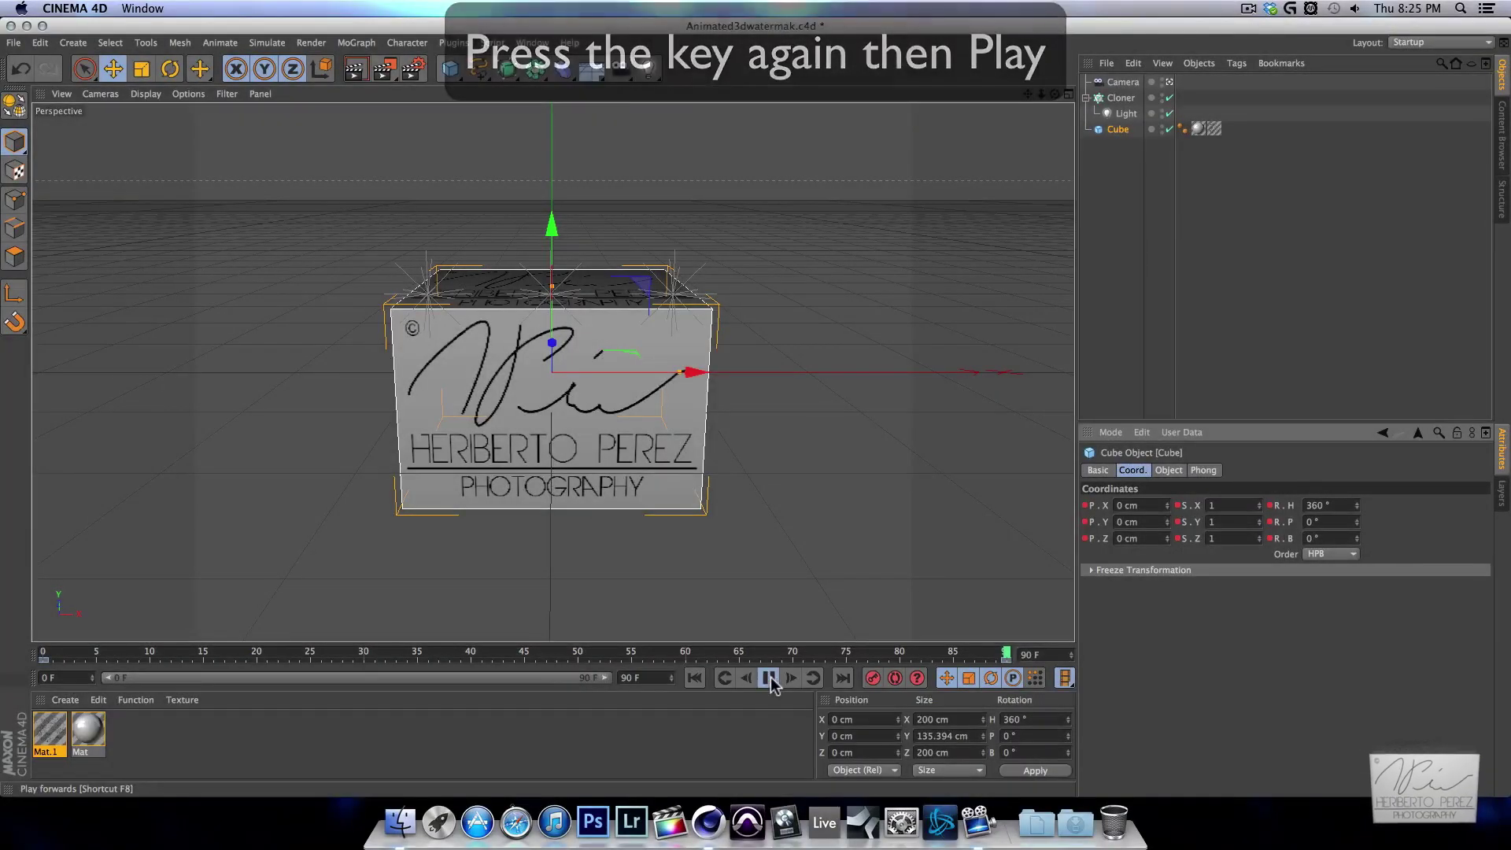
click(769, 678)
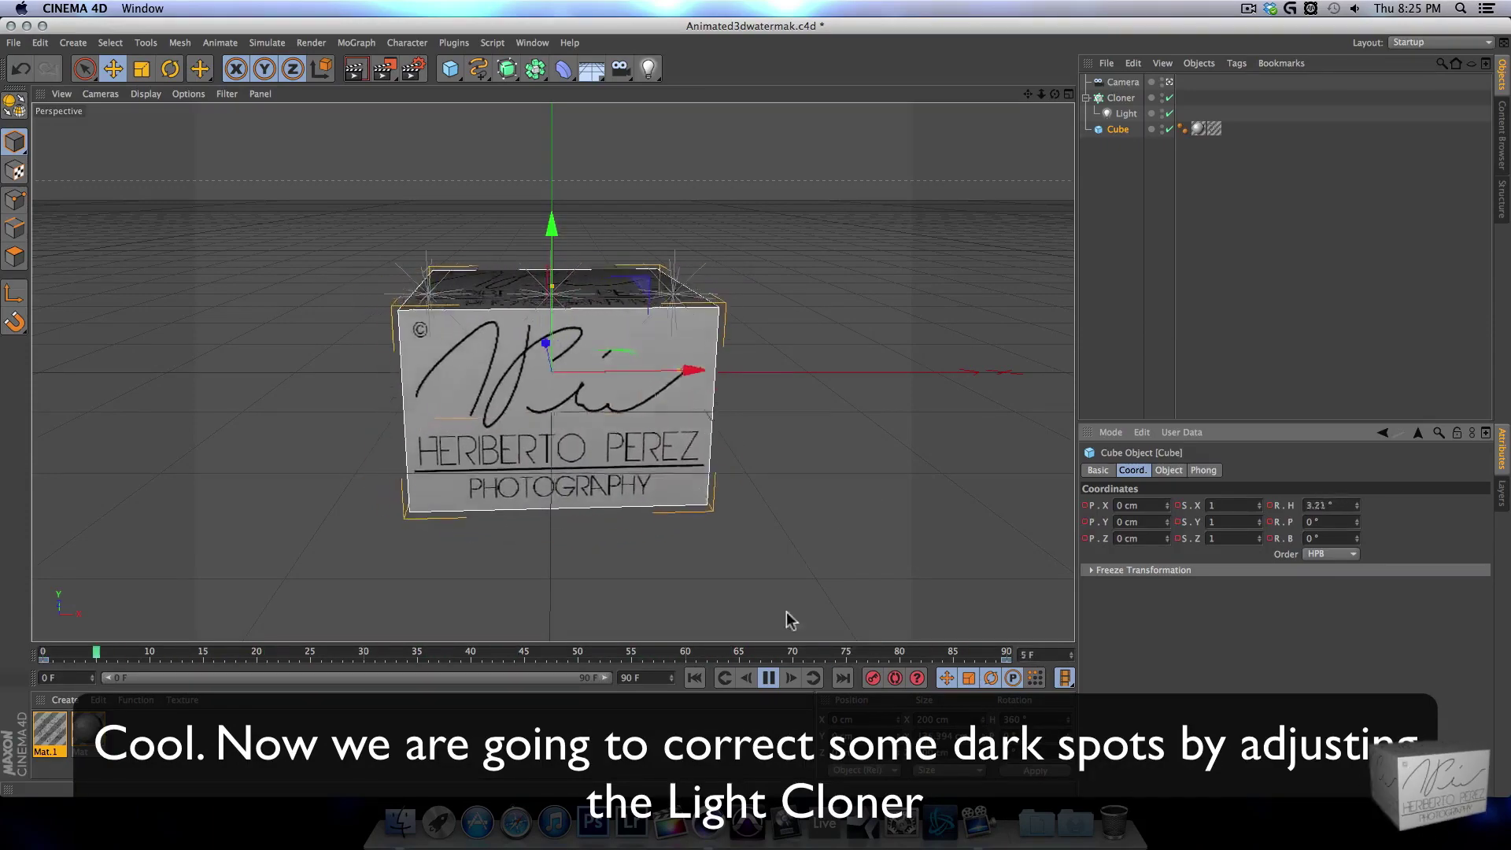
- Stop playback and test-render frames 10 and 14 to inspect the dark side
click(764, 660)
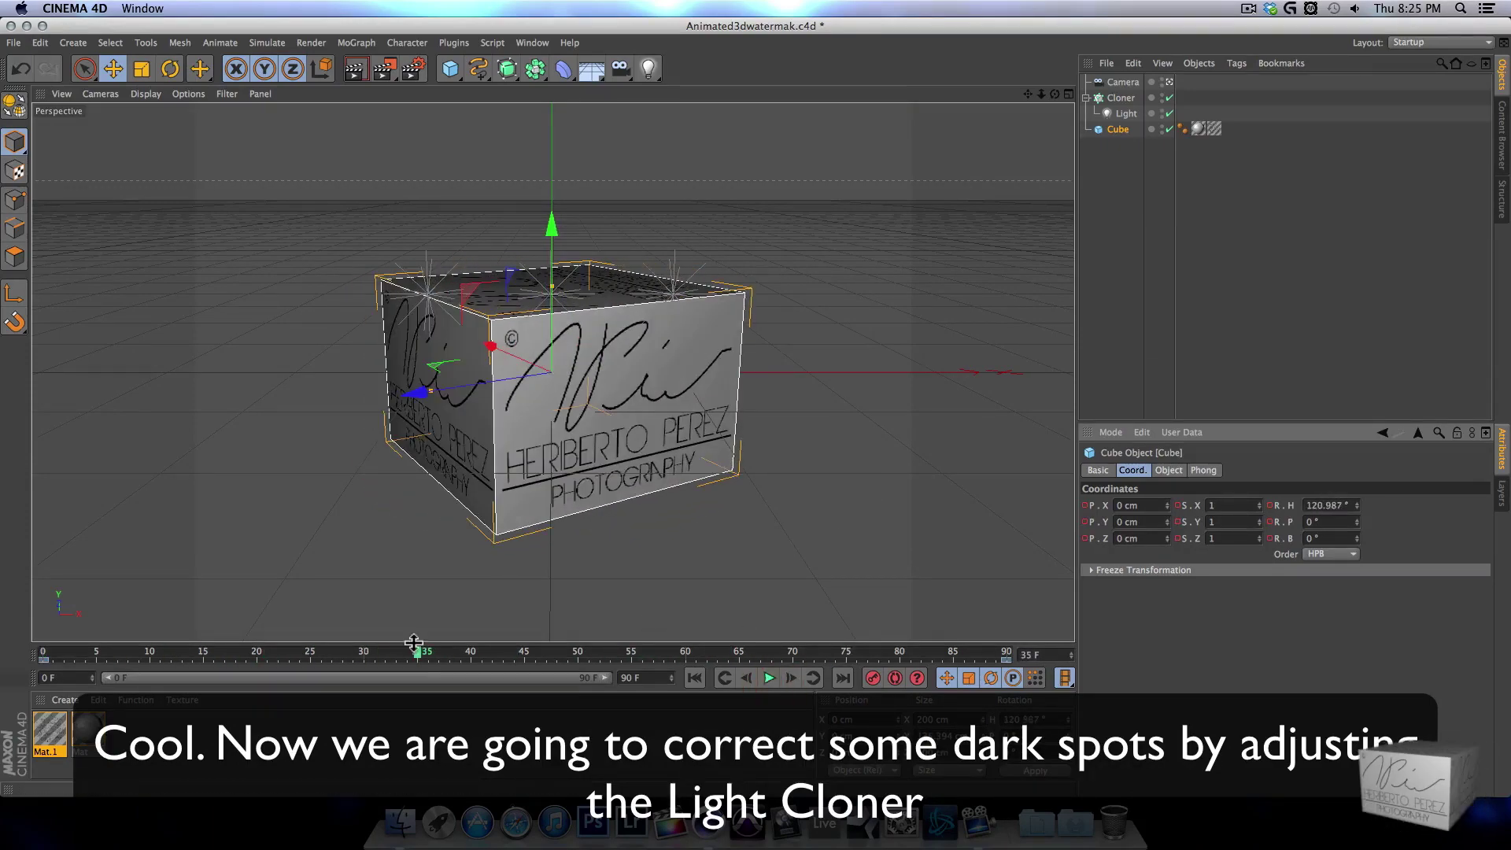
mouse_move(417, 653)
mouse_down()
mouse_move(121, 663)
mouse_move(147, 666)
mouse_up()
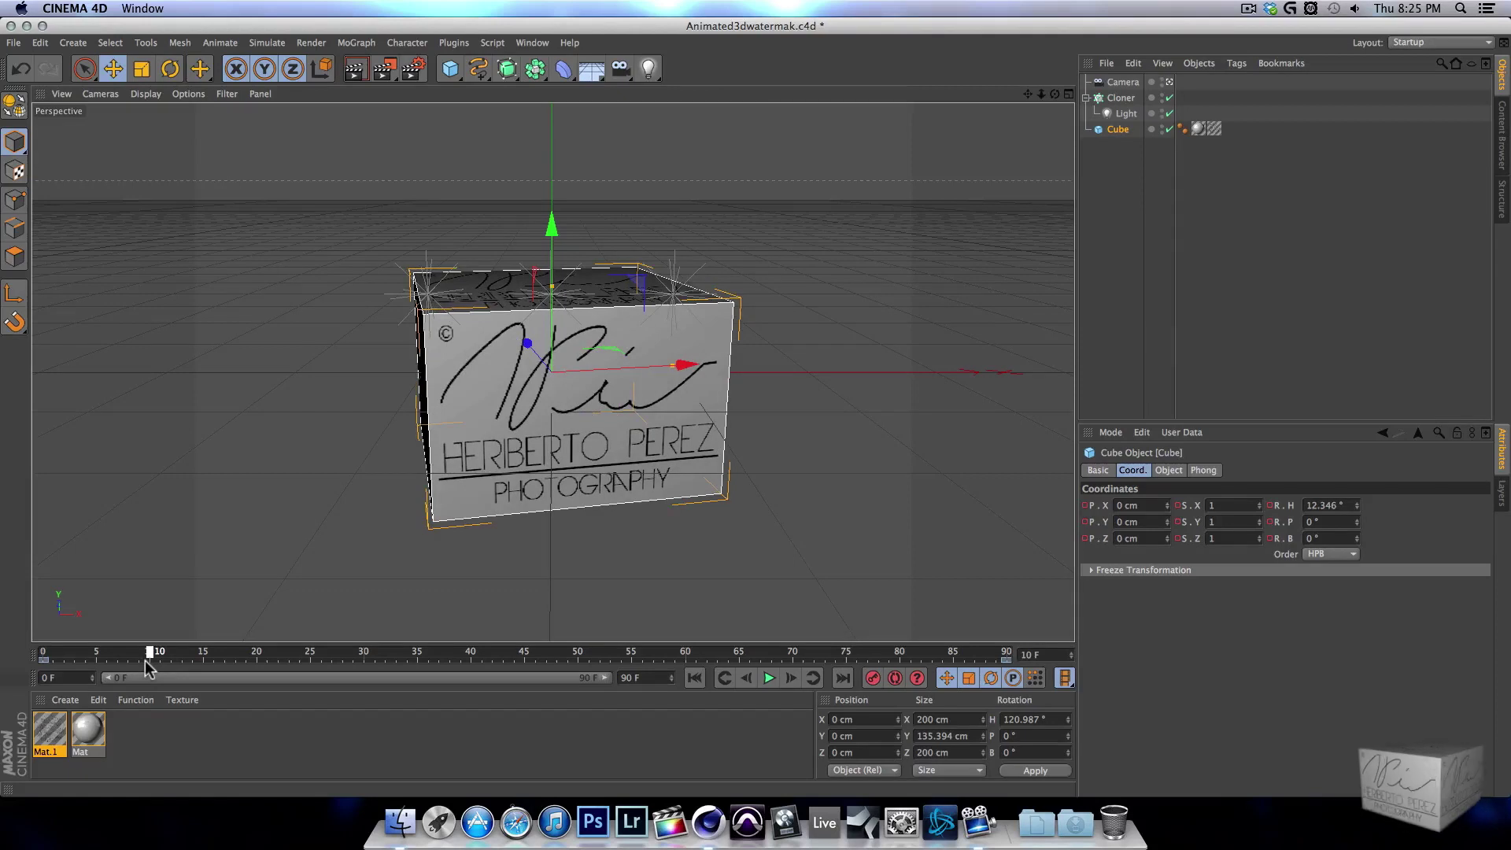
click(365, 71)
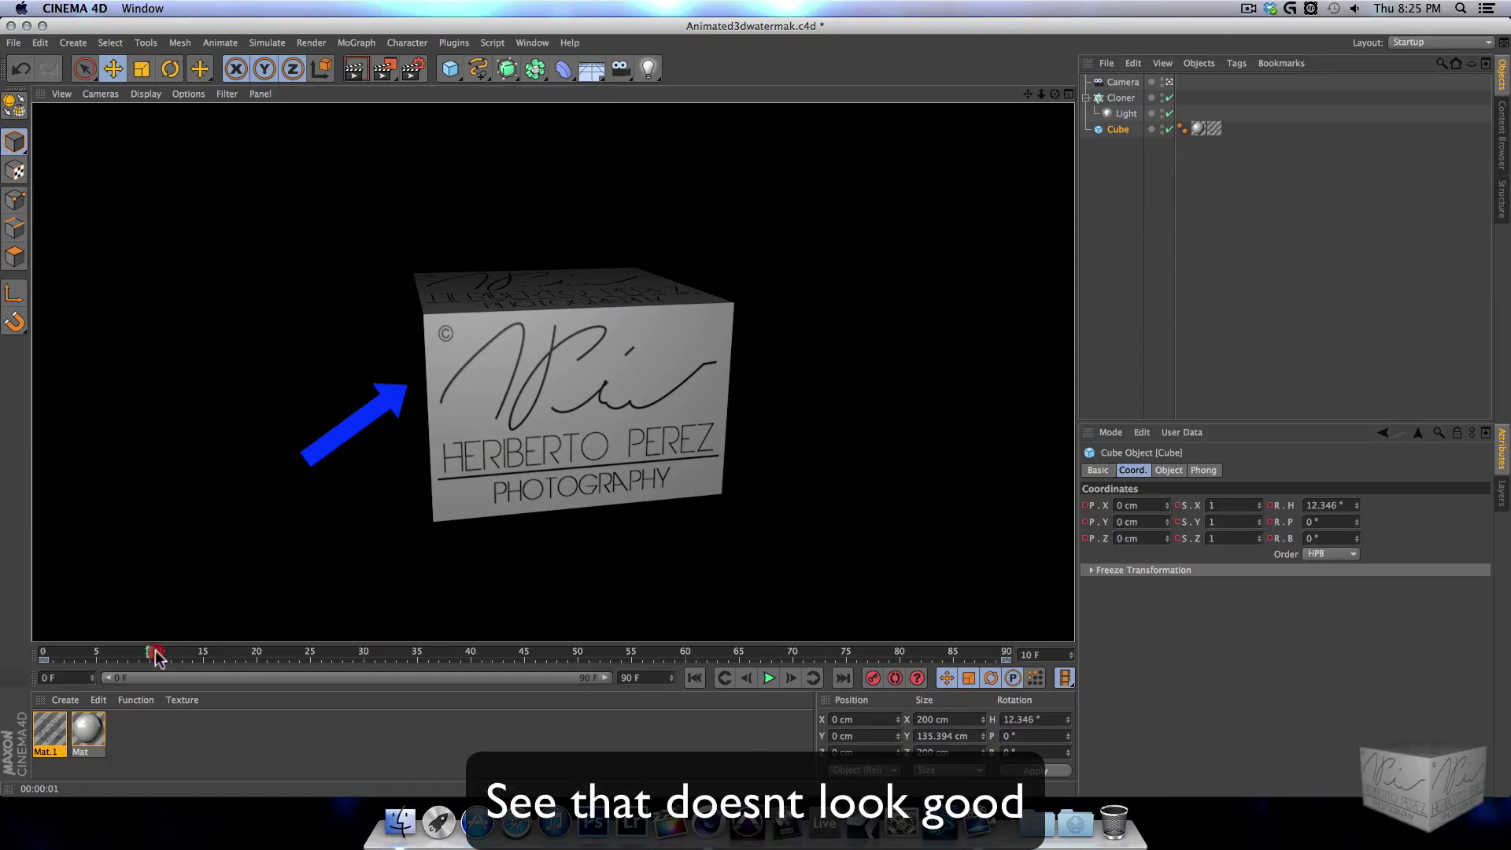
drag(155, 657, 196, 659)
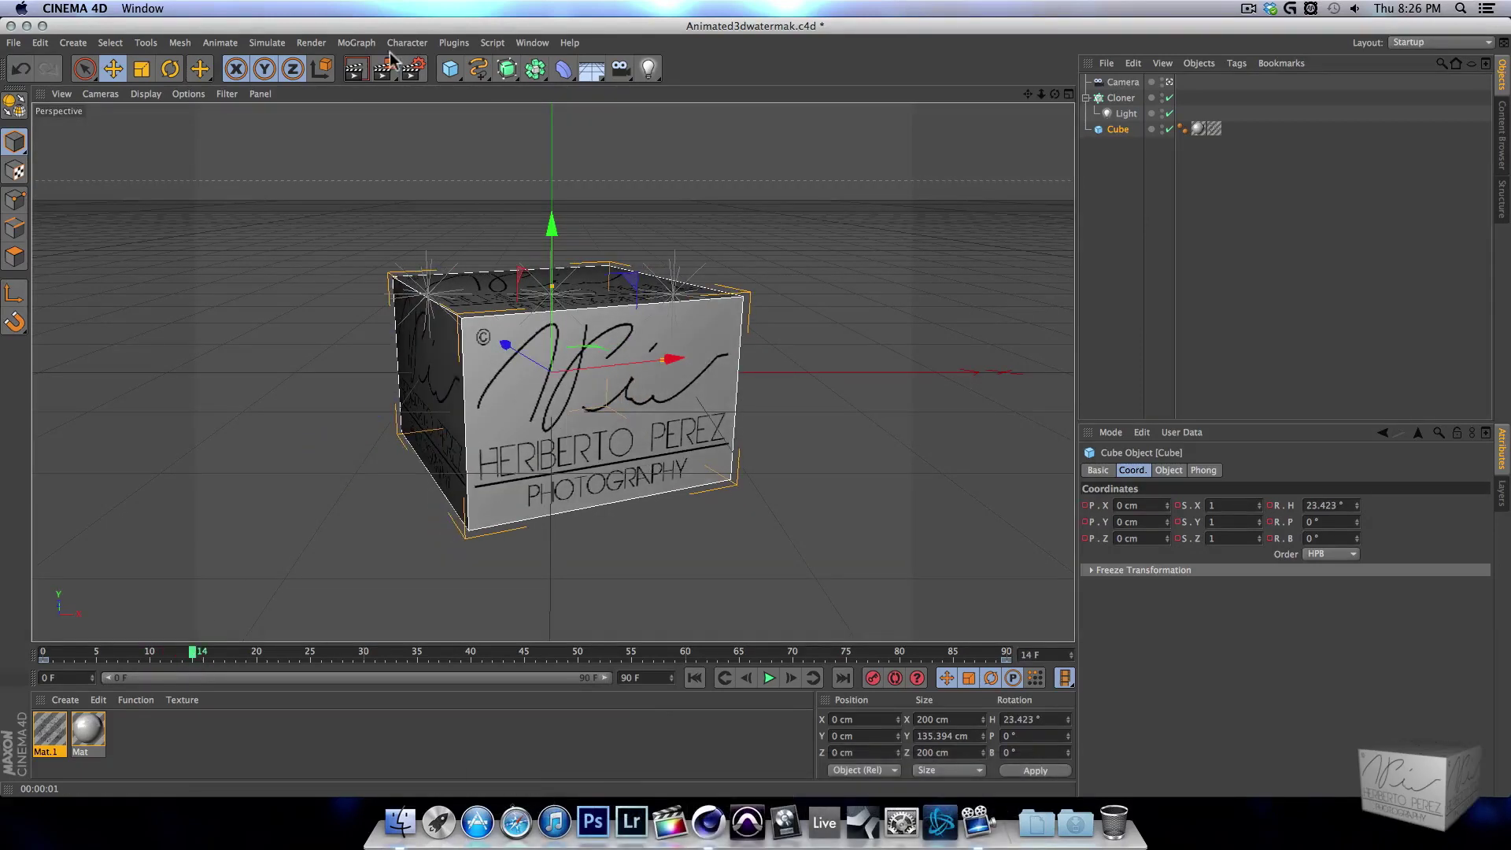
click(355, 70)
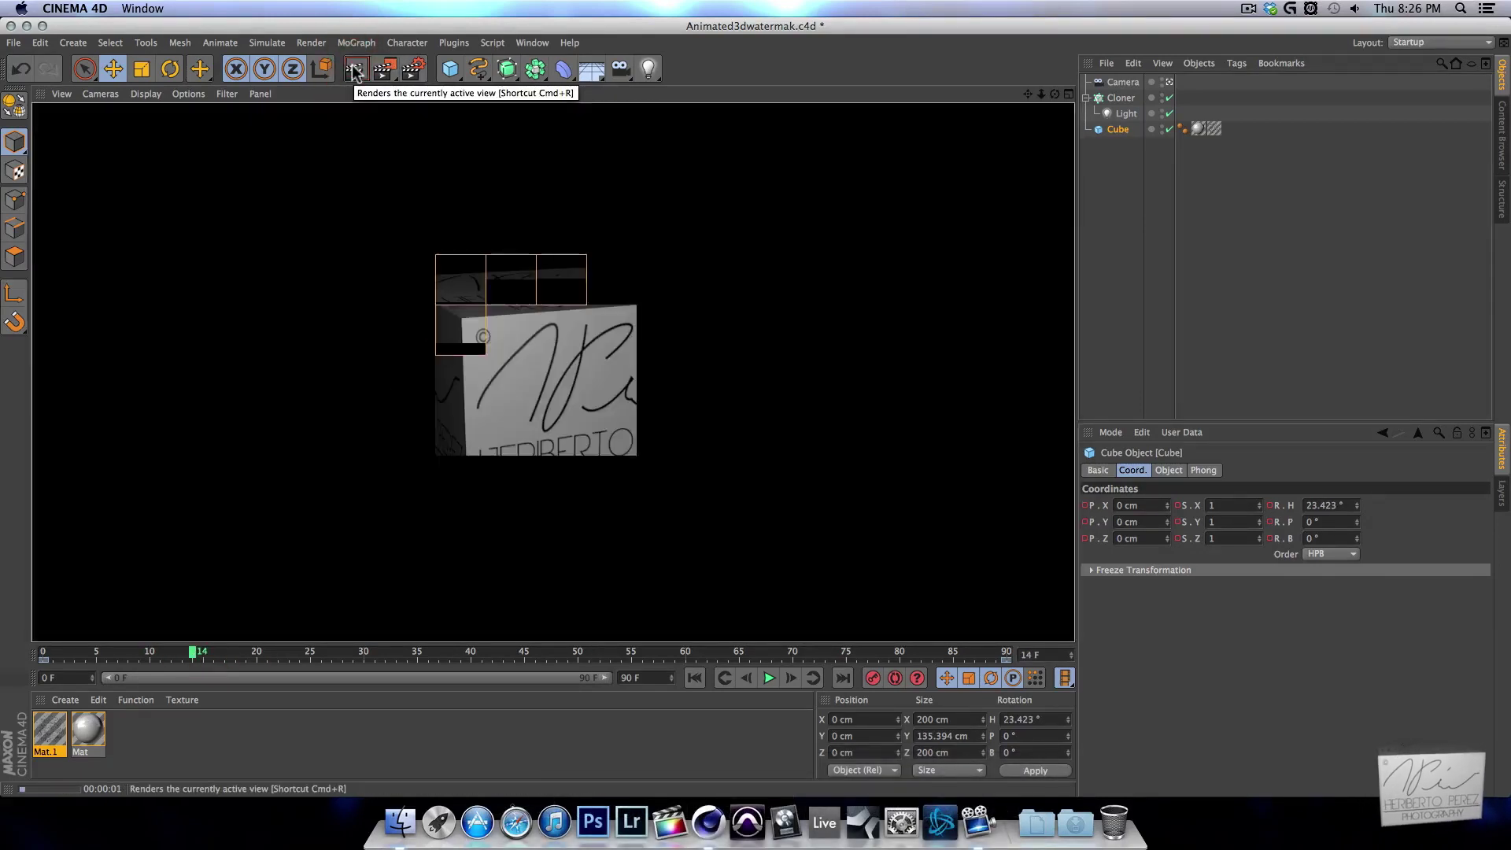
mouse_move(193, 657)
mouse_down()
mouse_move(432, 671)
mouse_move(148, 670)
mouse_up()
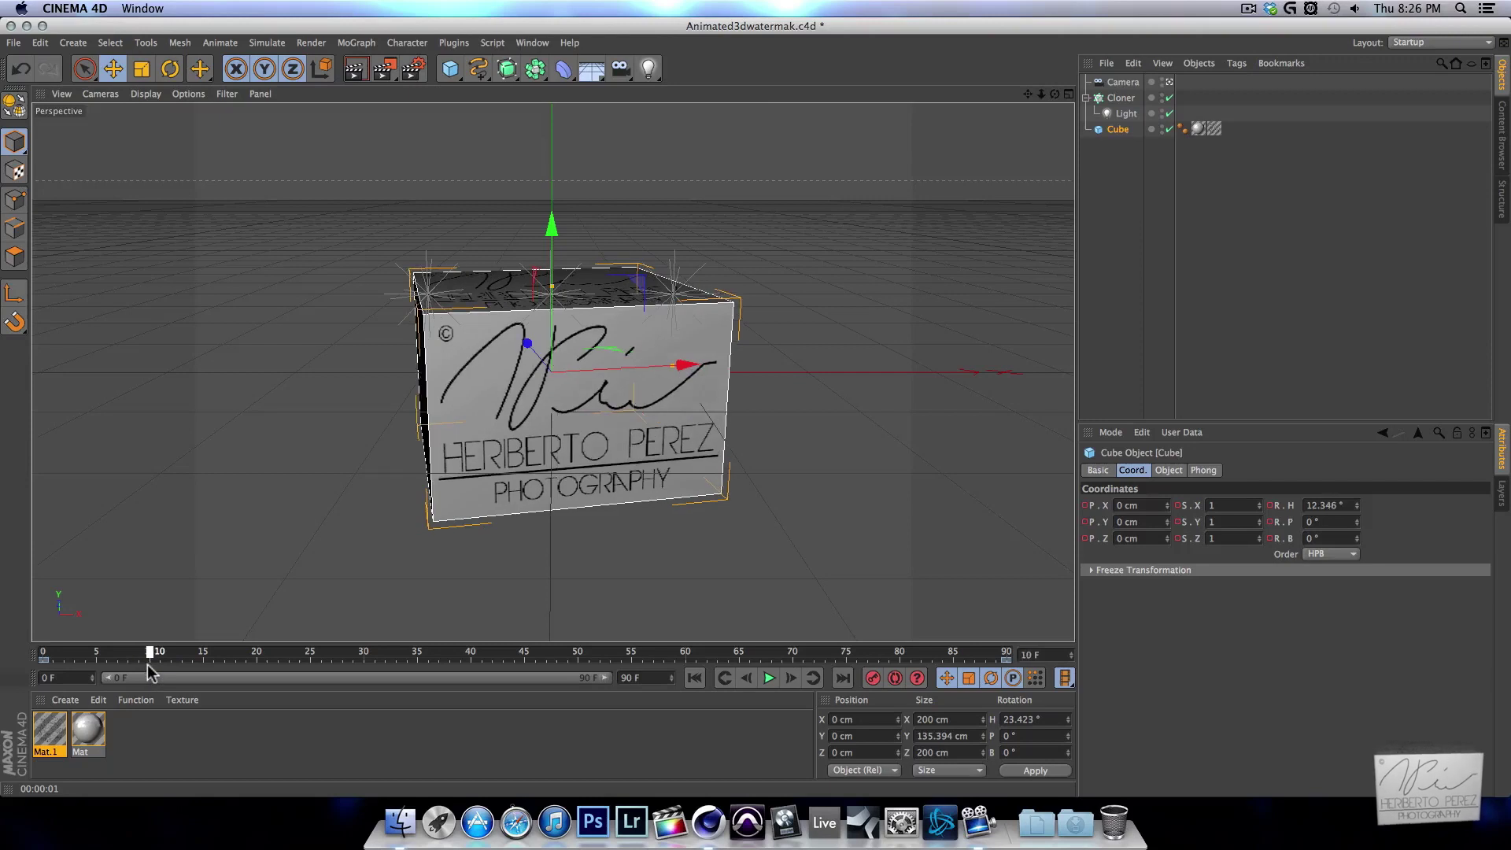
- Set the Light's General Intensity to 110%
click(1124, 115)
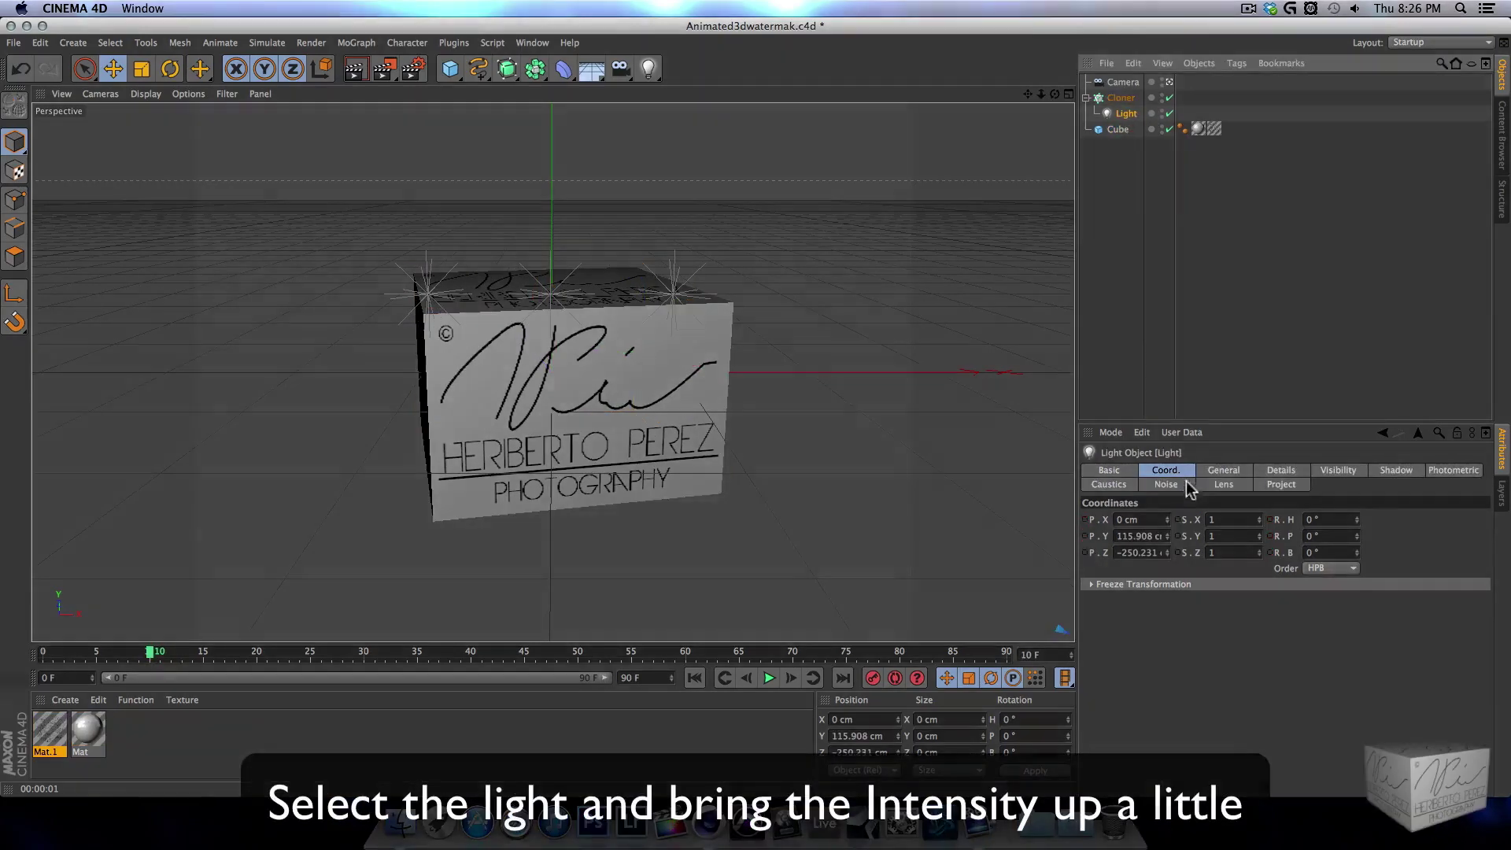
click(1204, 473)
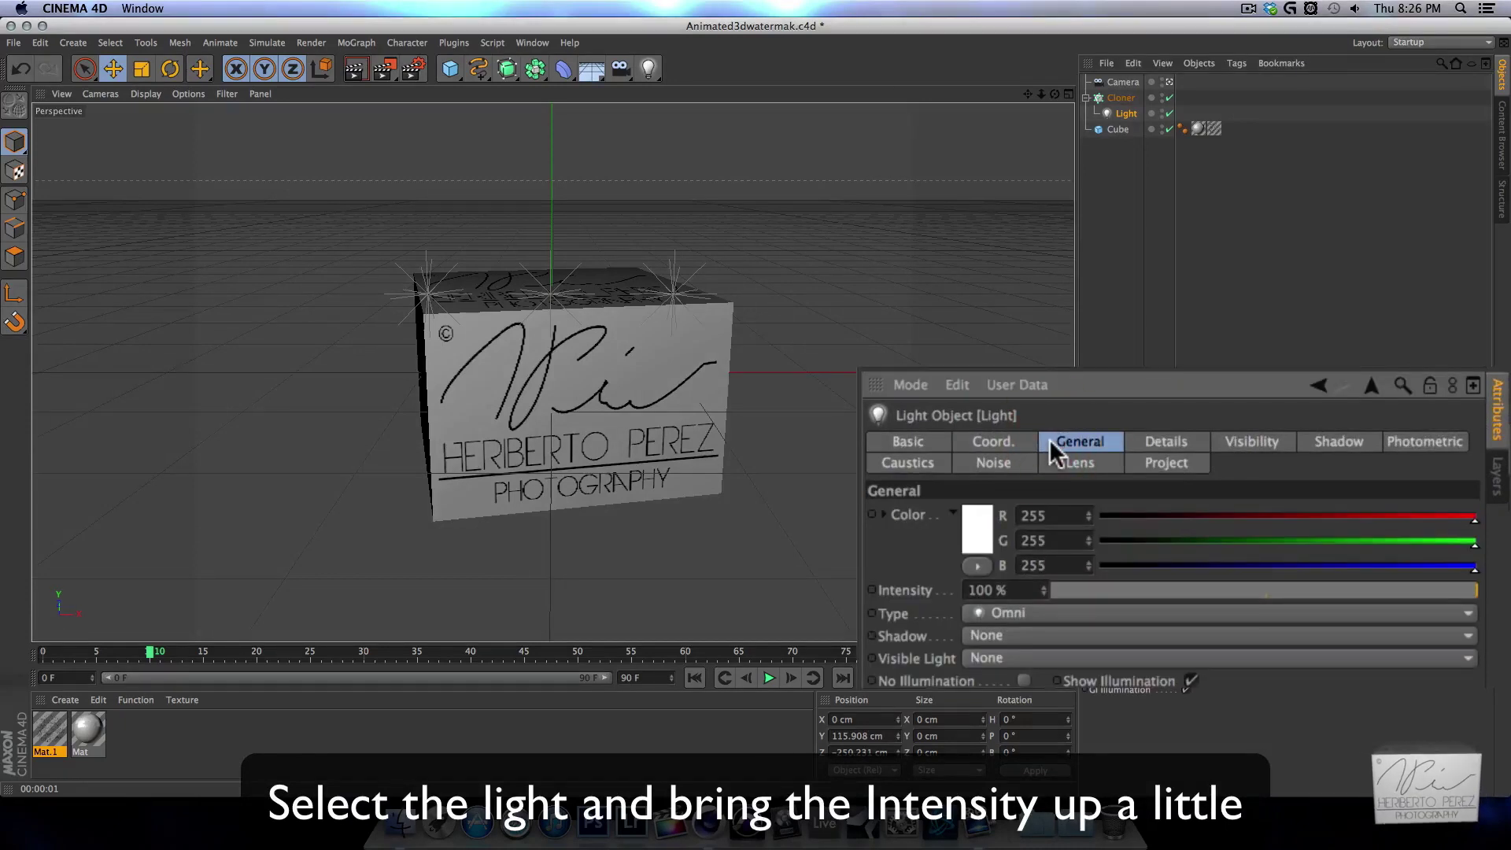
click(1010, 590)
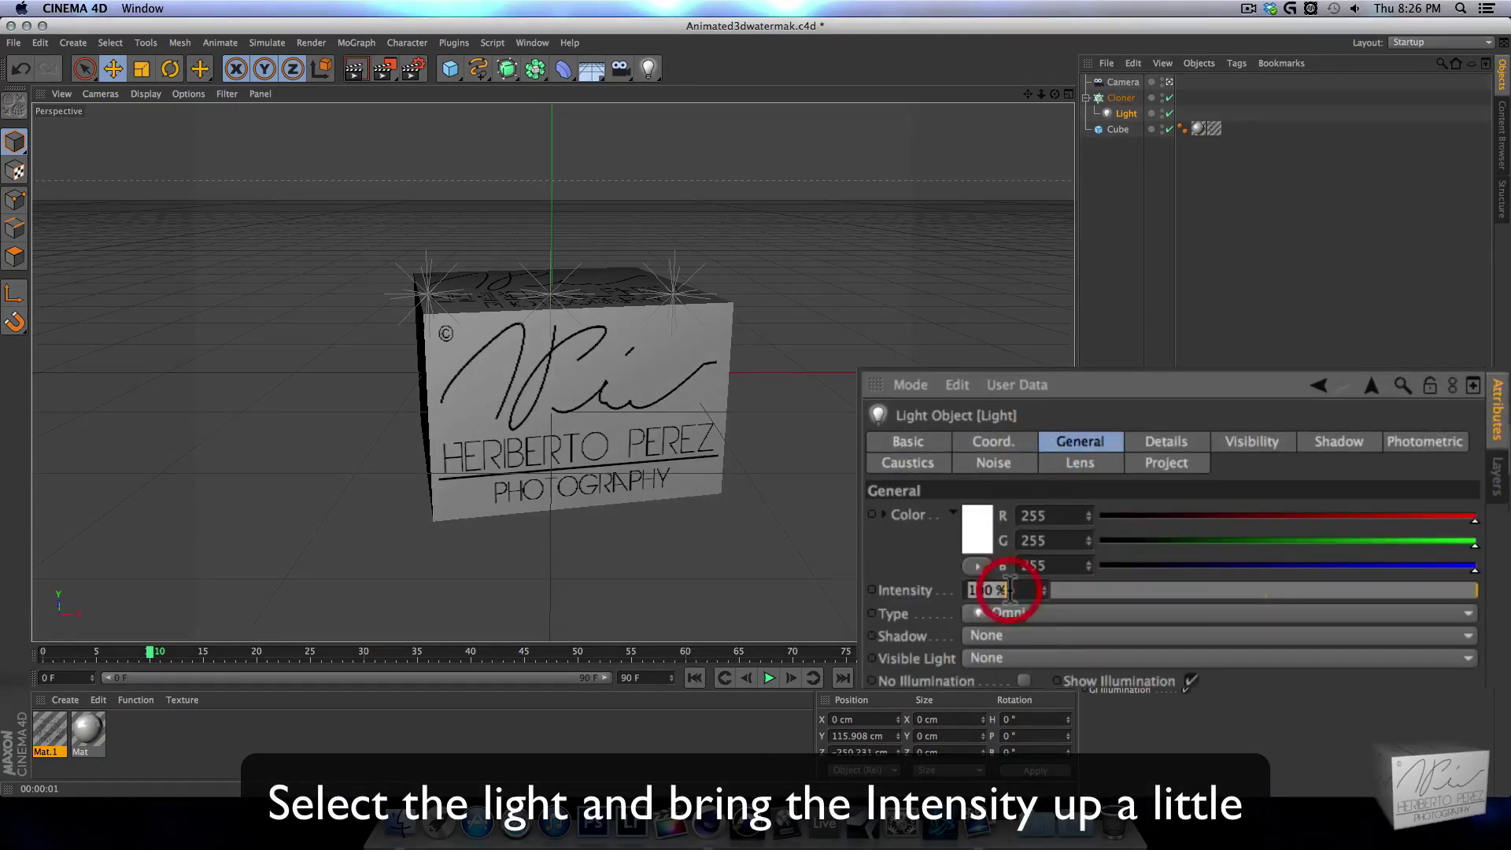
text(110)
key(Return)
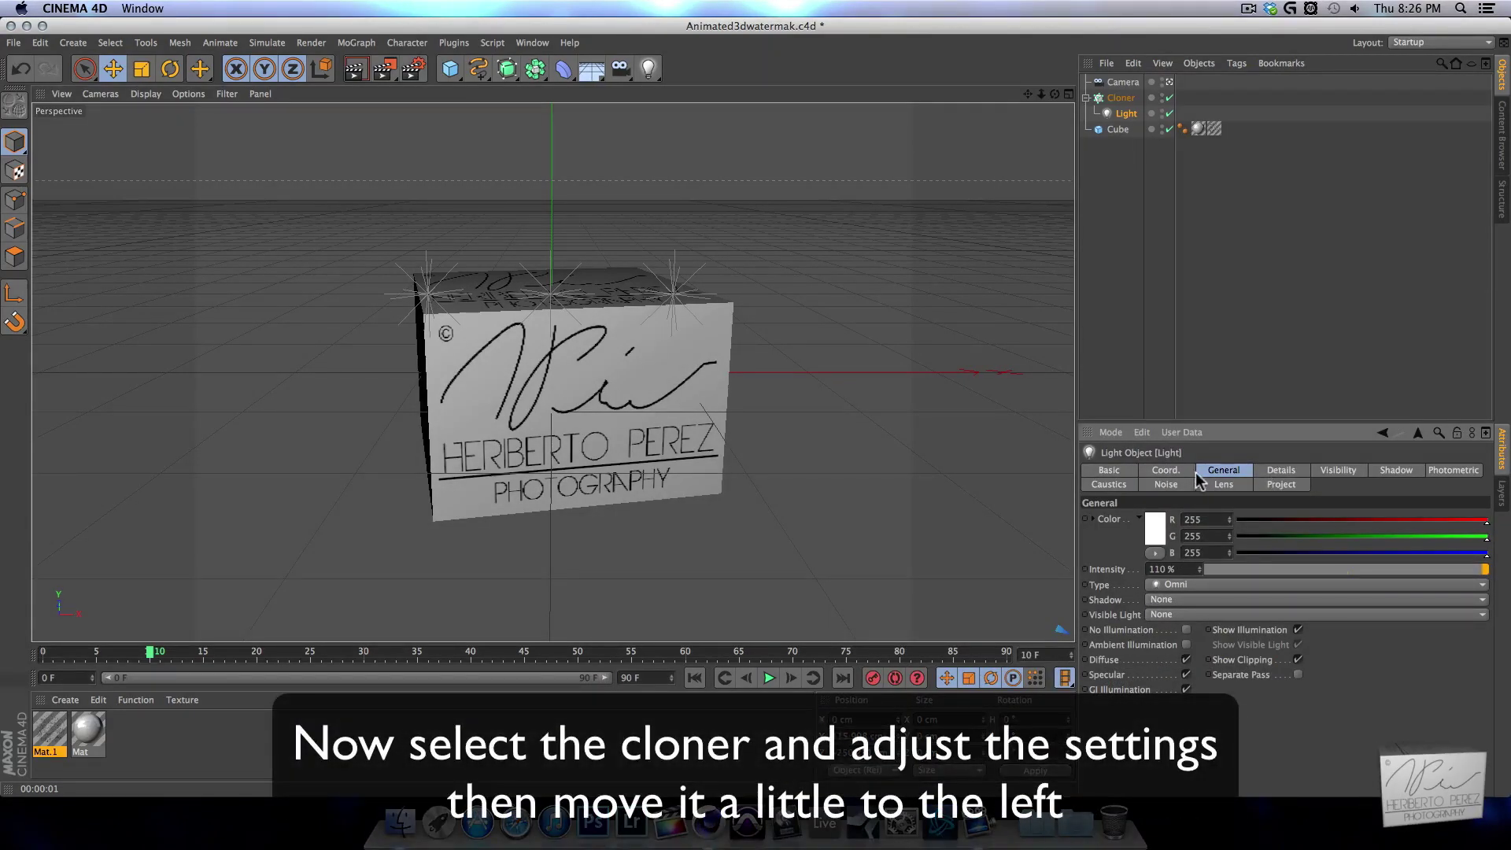
- Increase the light cloner to 5 lights and drag the row left
click(1120, 99)
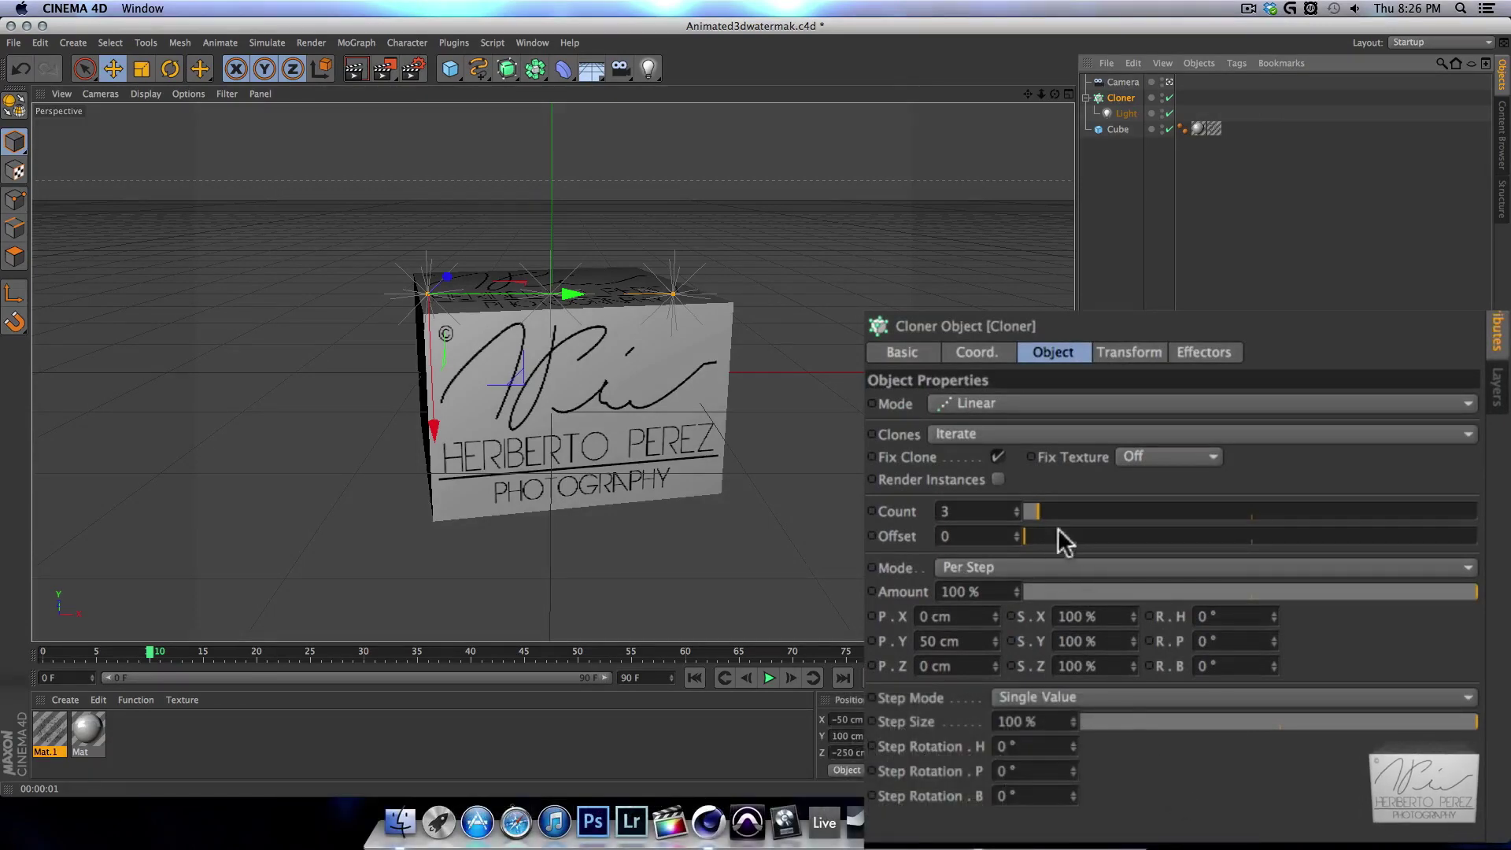
drag(1037, 510, 1046, 522)
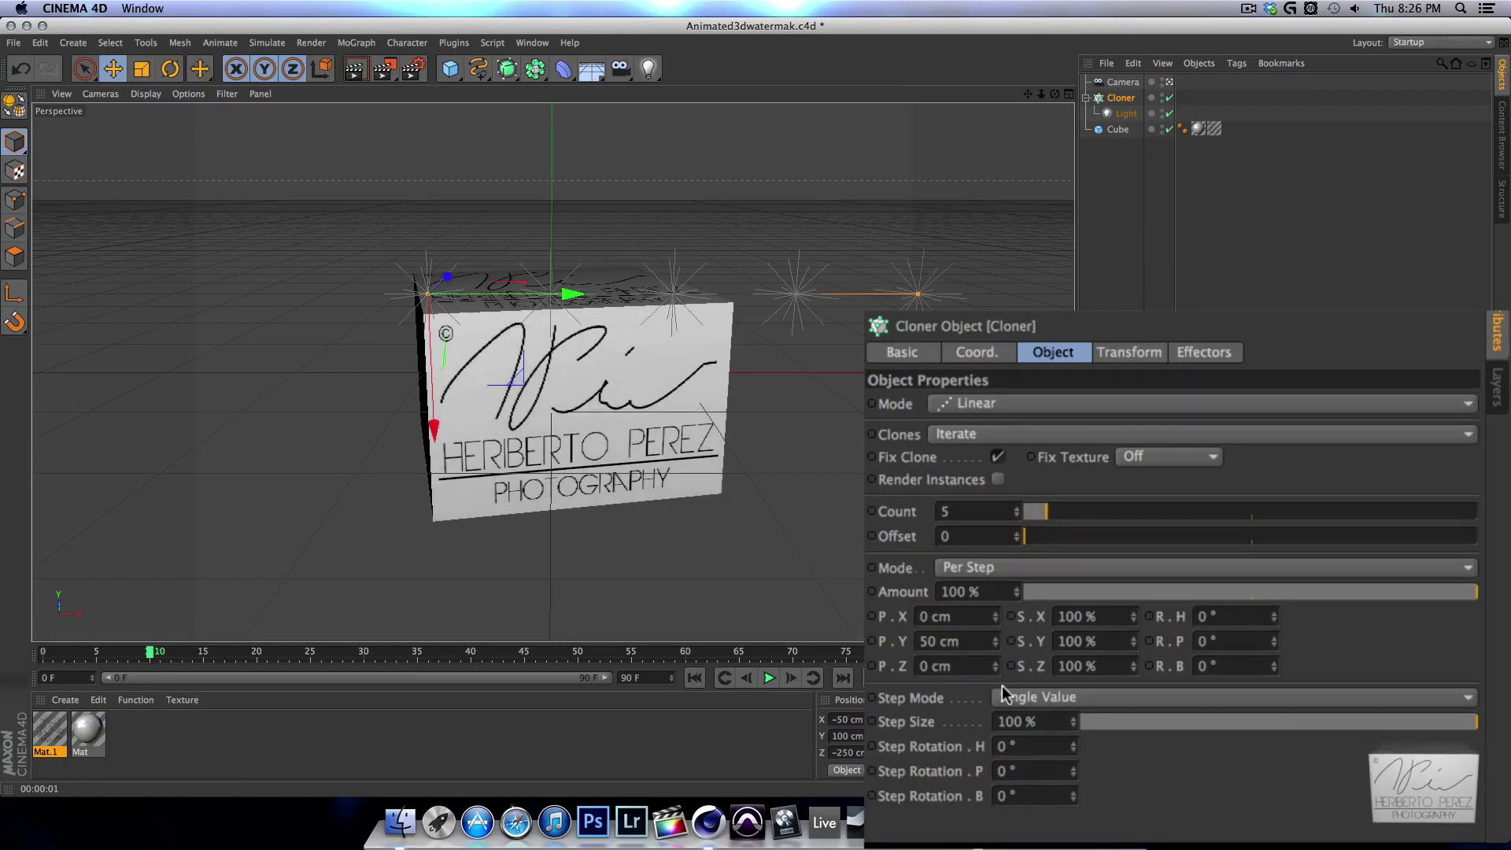
drag(567, 294, 446, 300)
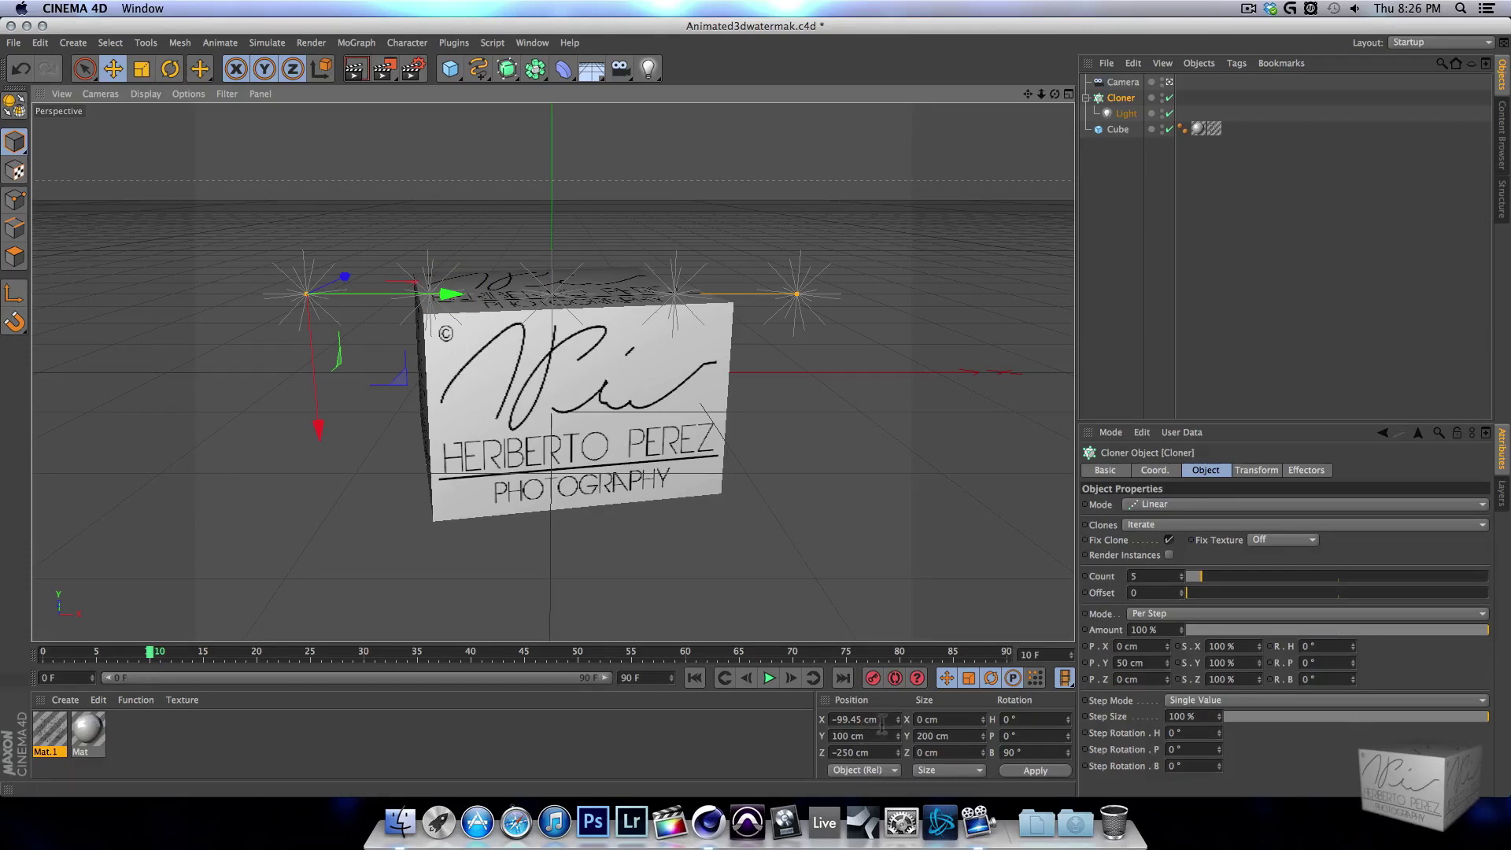
- Set the cloner's Position X to -100 cm and test-render a mid-spin frame
click(1154, 471)
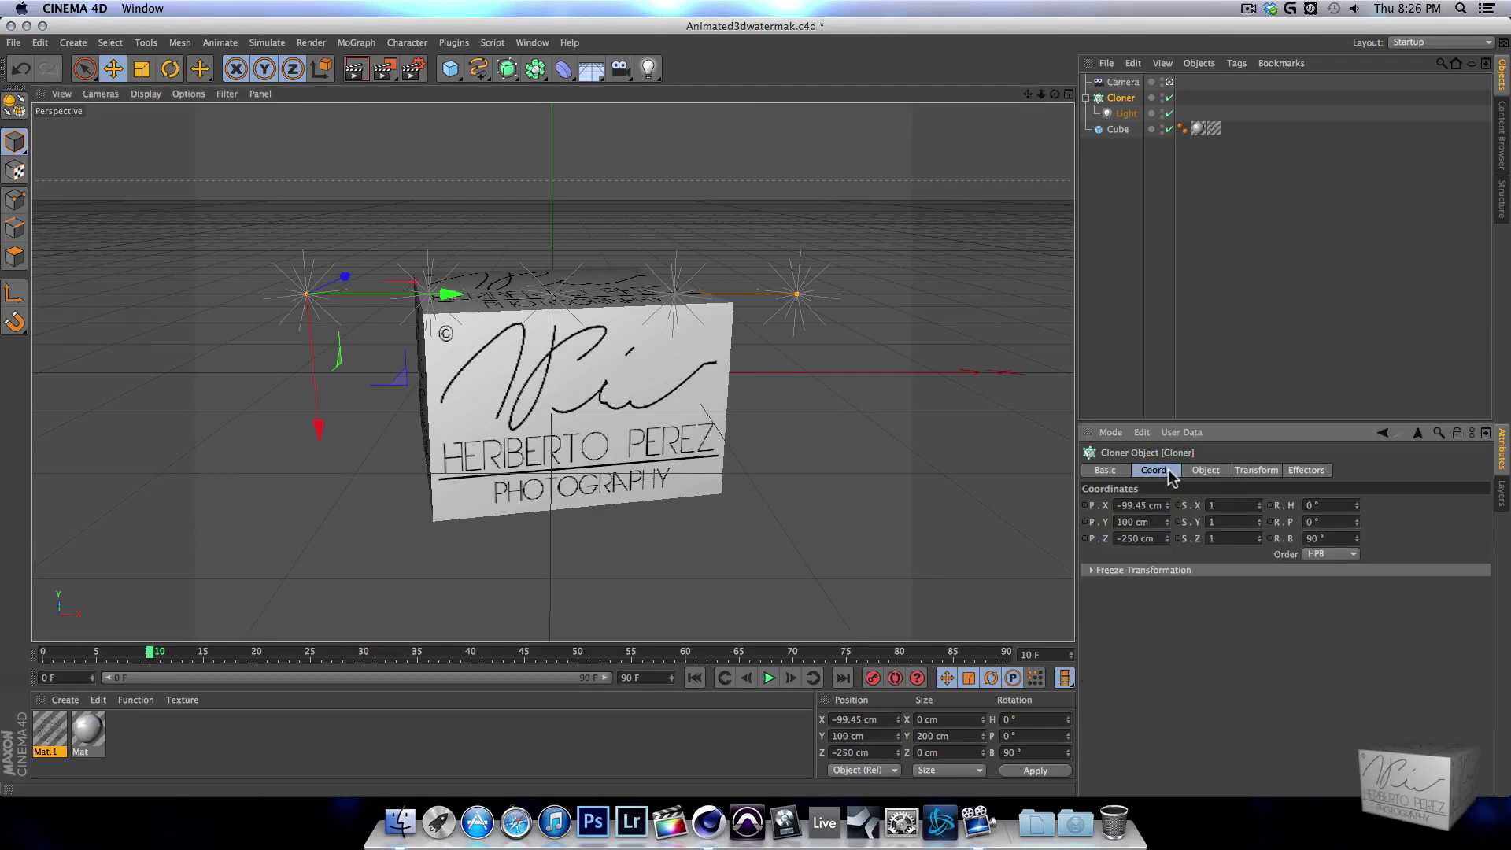
drag(453, 298, 452, 299)
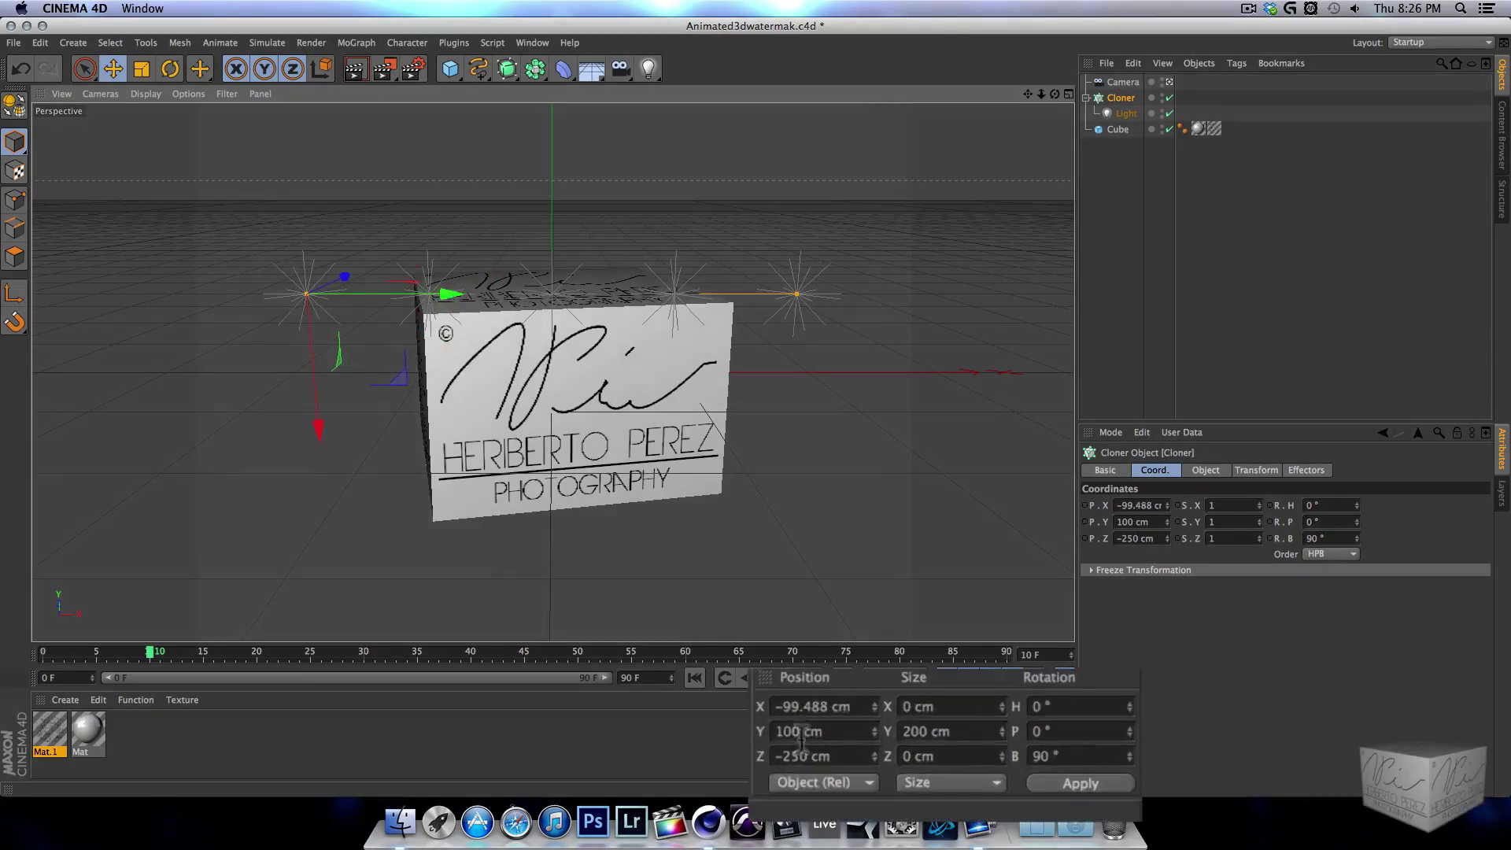
click(853, 720)
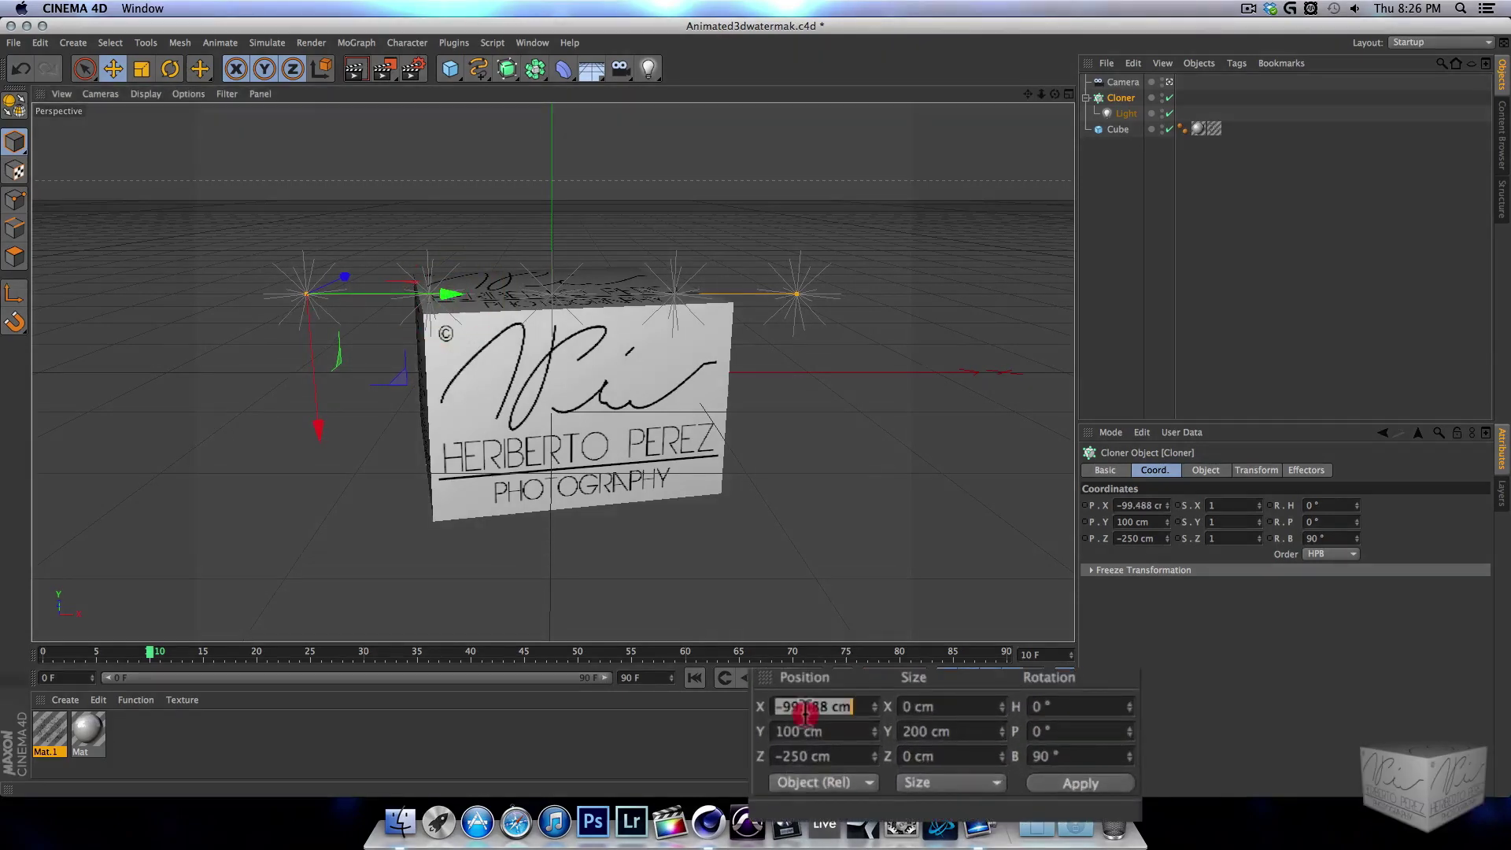
text(-100)
key(Return)
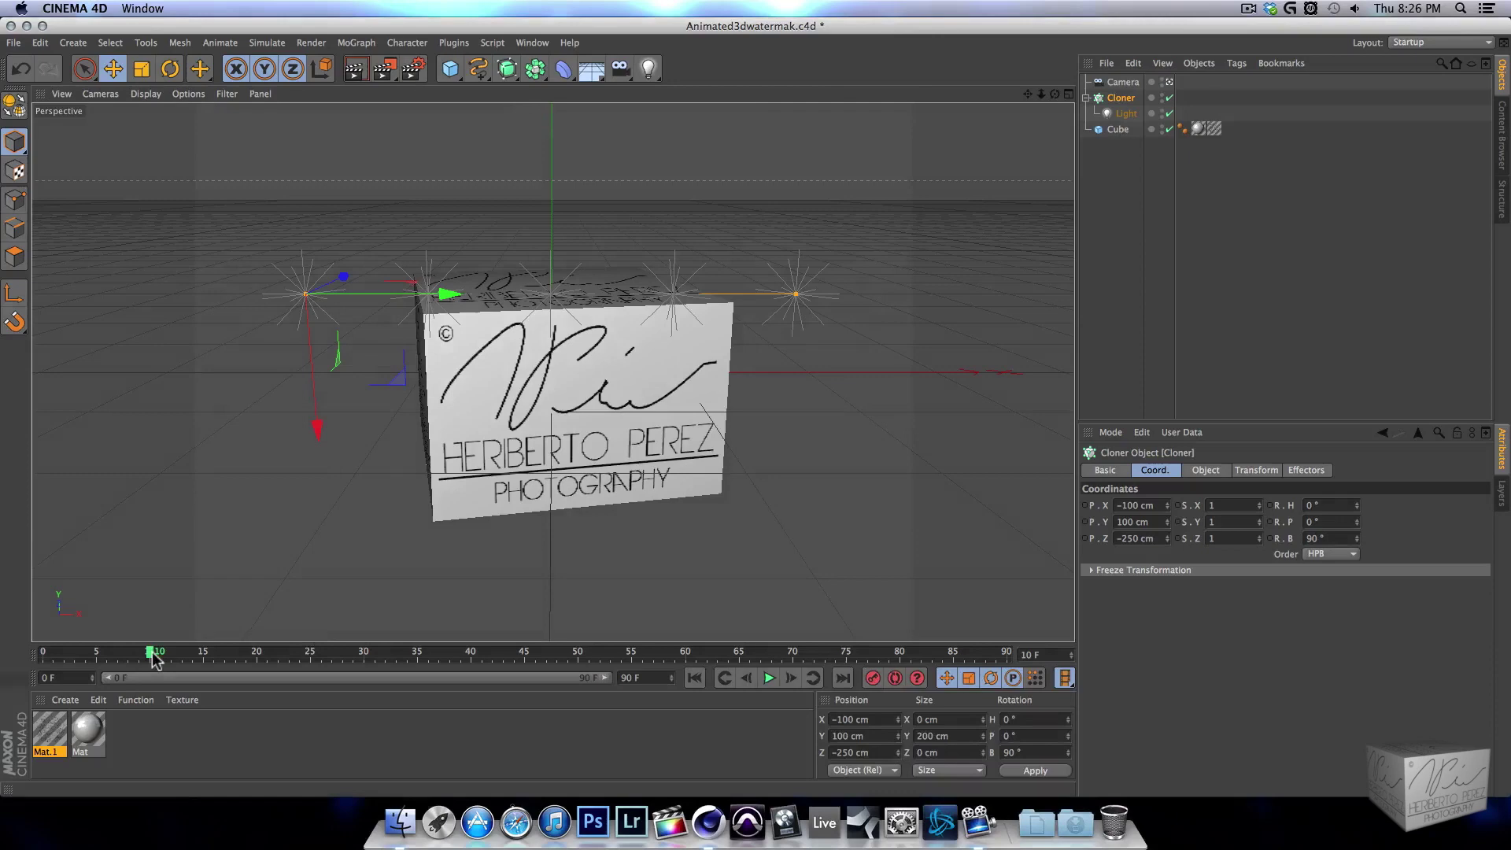
mouse_move(151, 662)
mouse_down()
mouse_move(116, 662)
mouse_move(315, 665)
mouse_move(161, 665)
mouse_up()
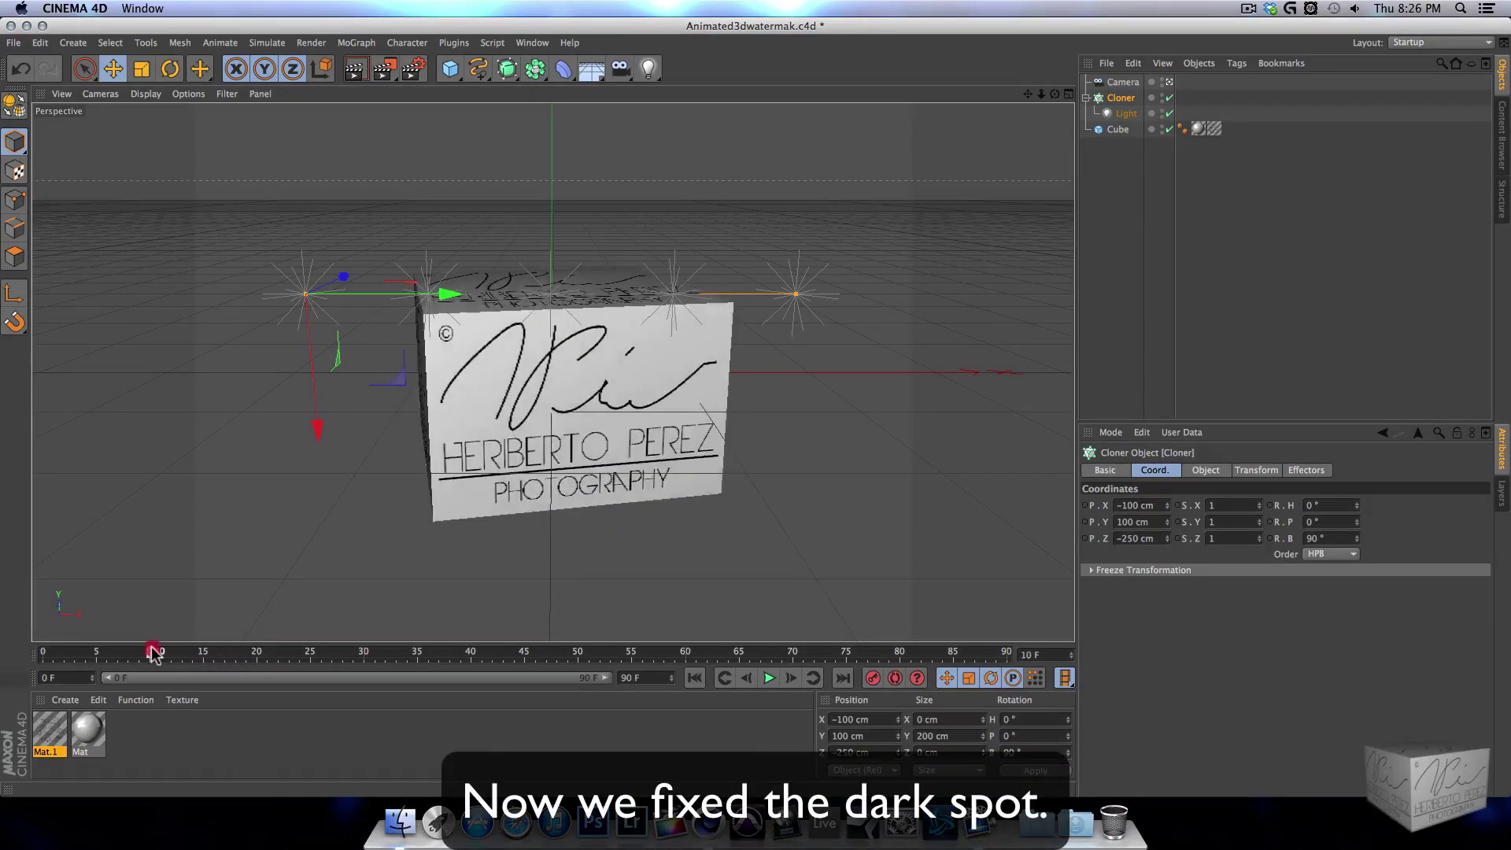
click(355, 69)
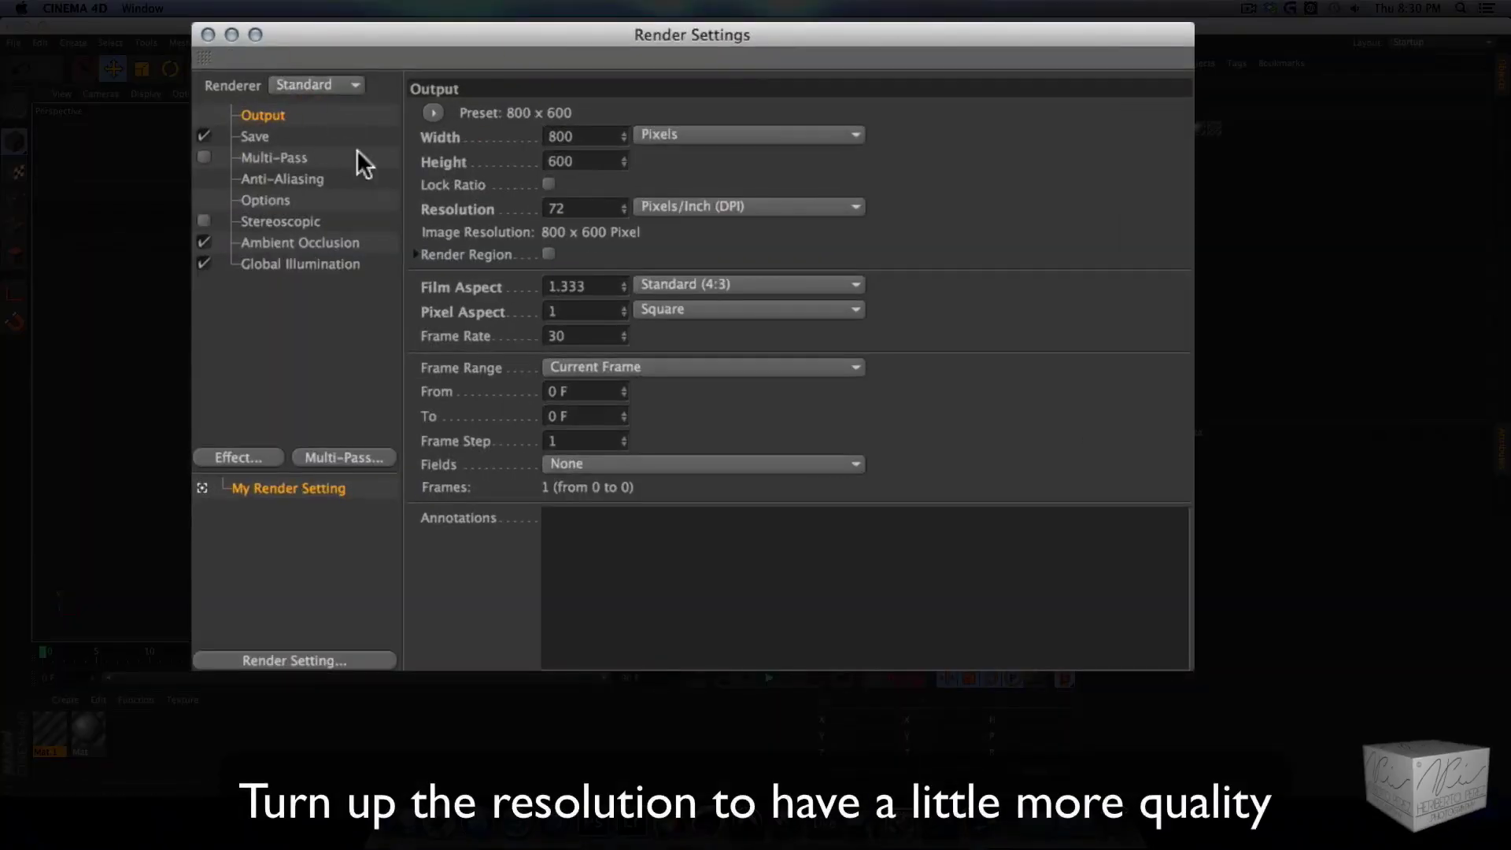
- Set the render resolution to 150 DPI
drag(574, 209, 525, 210)
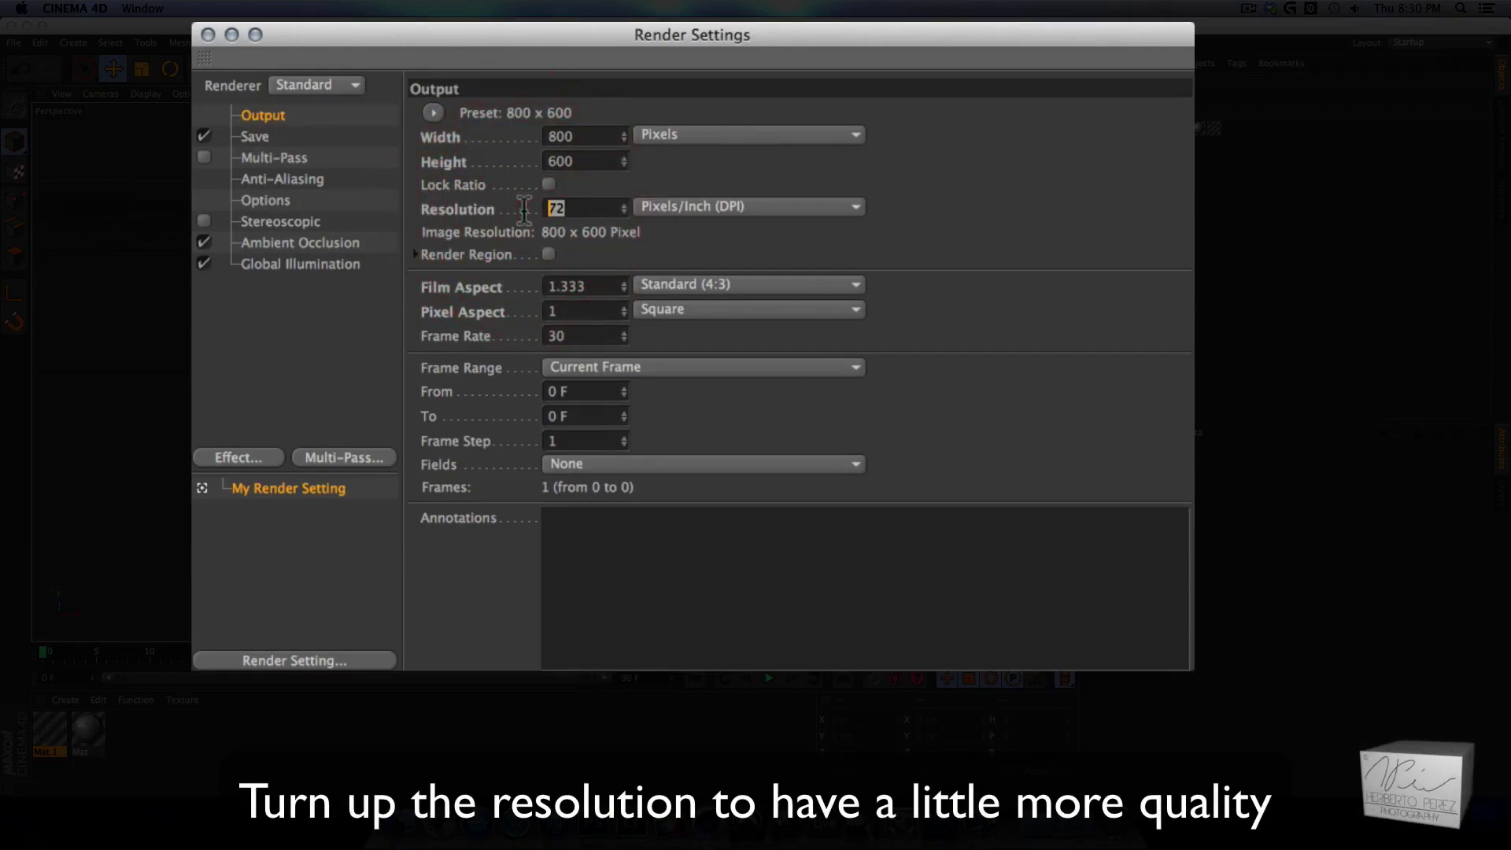
text(150)
key(Return)
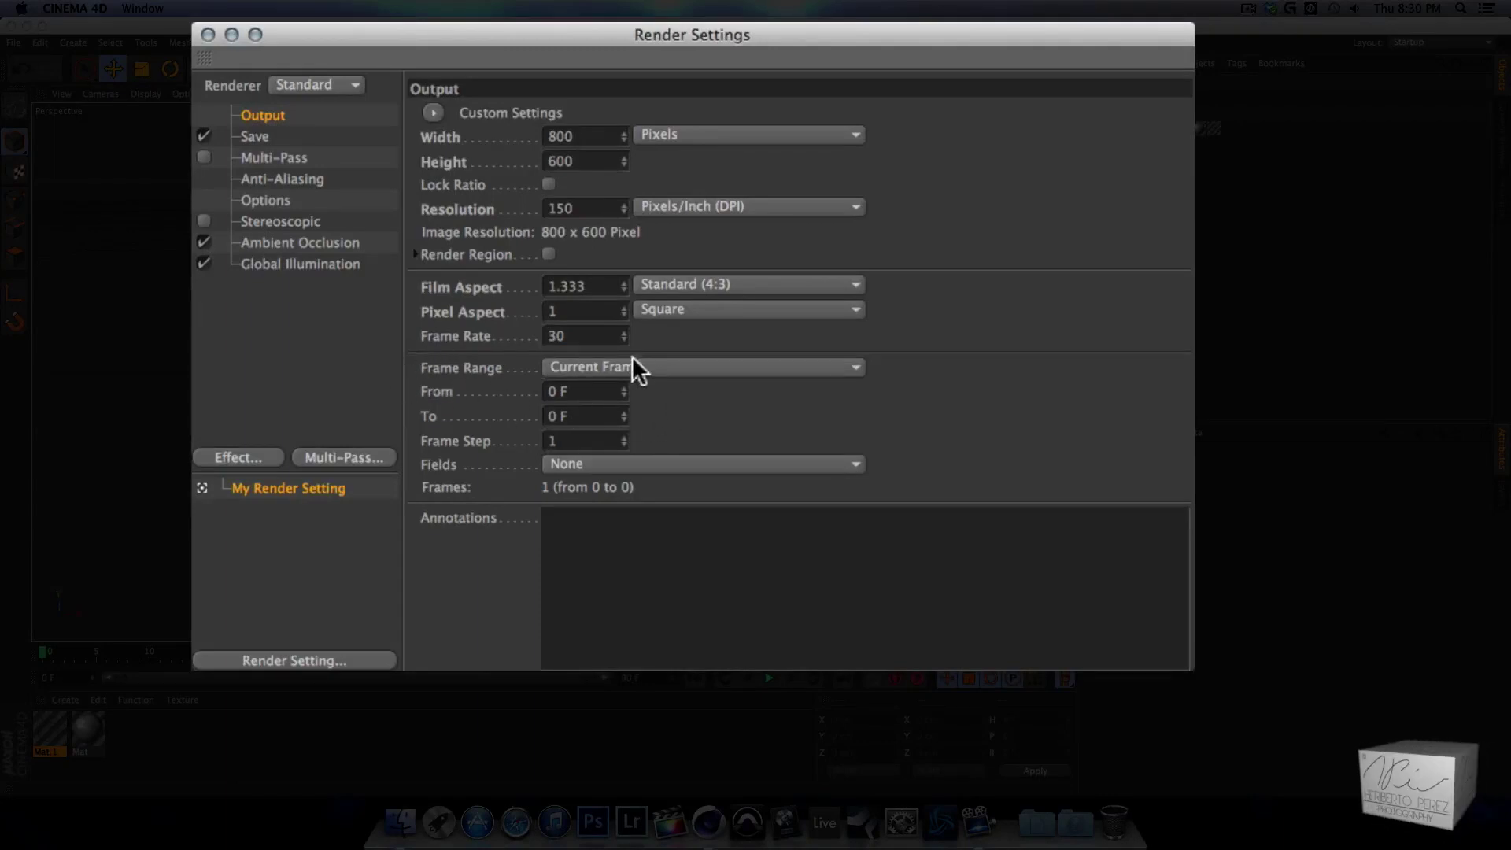
- Set the render Frame Range to All Frames, 0 to 90 F
click(735, 368)
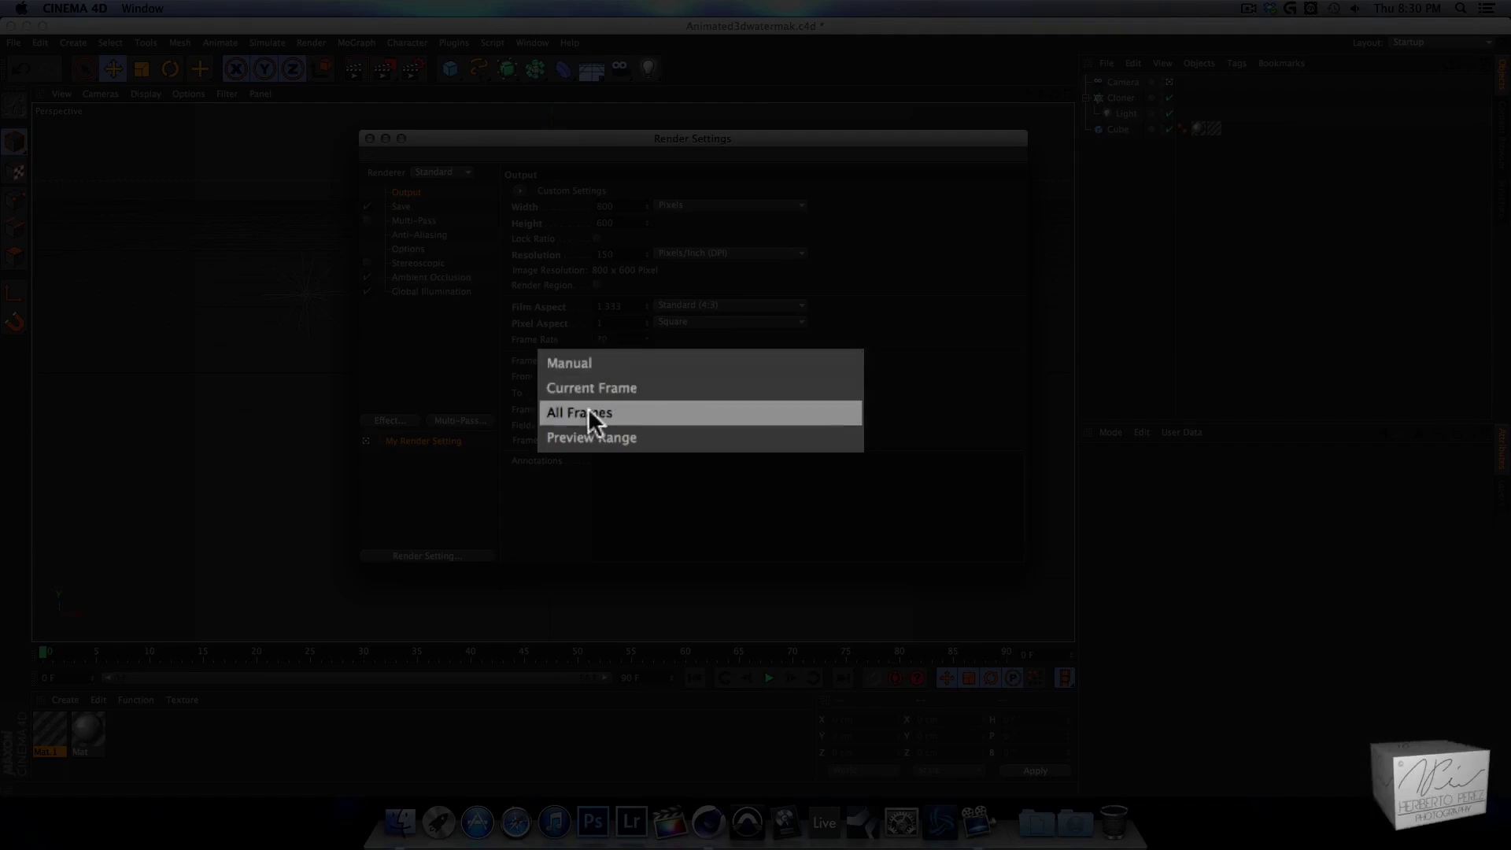
click(720, 426)
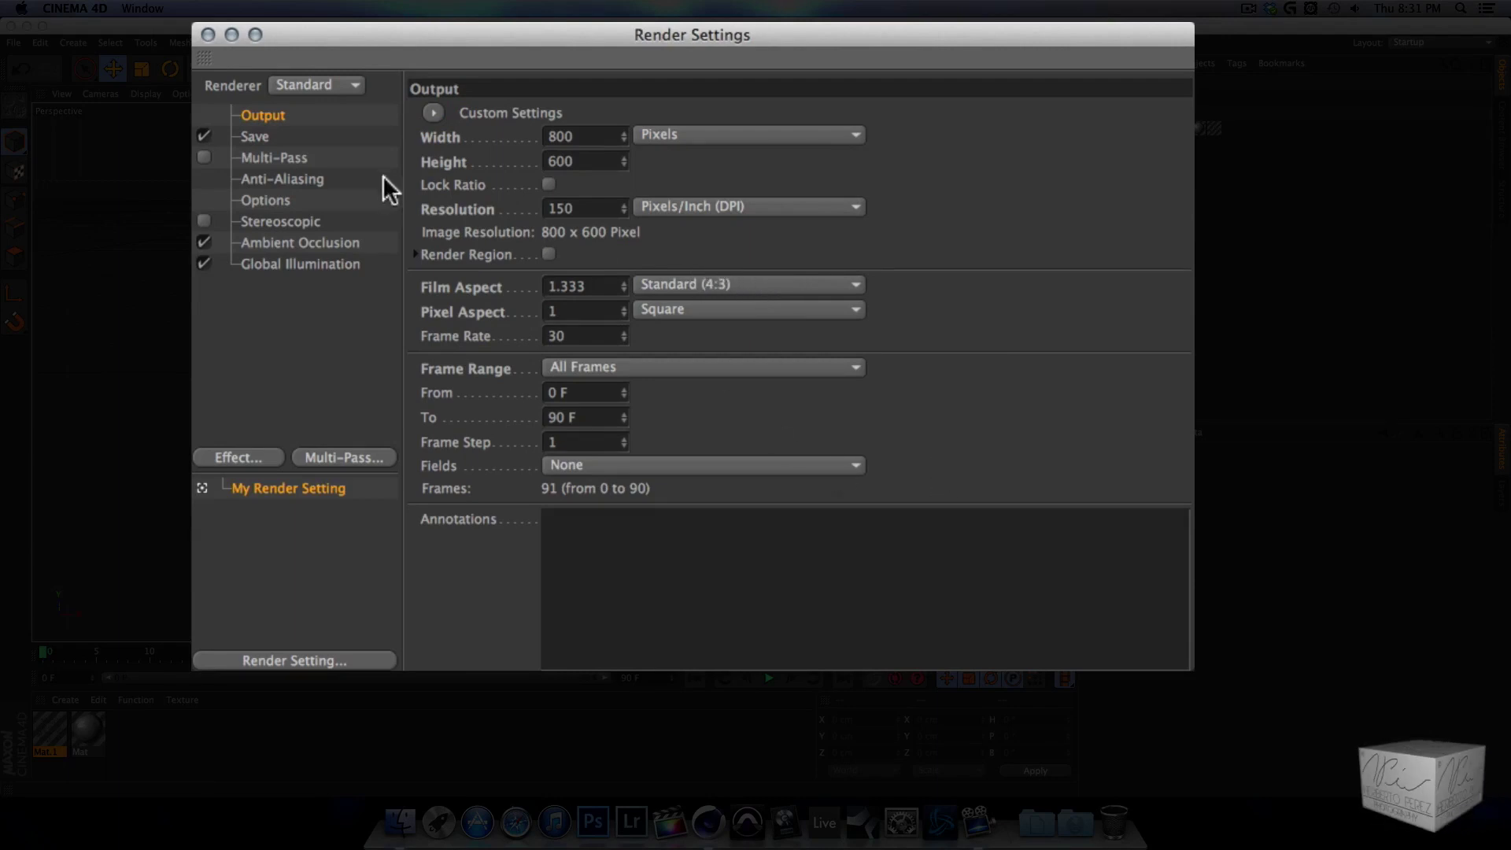
click(294, 137)
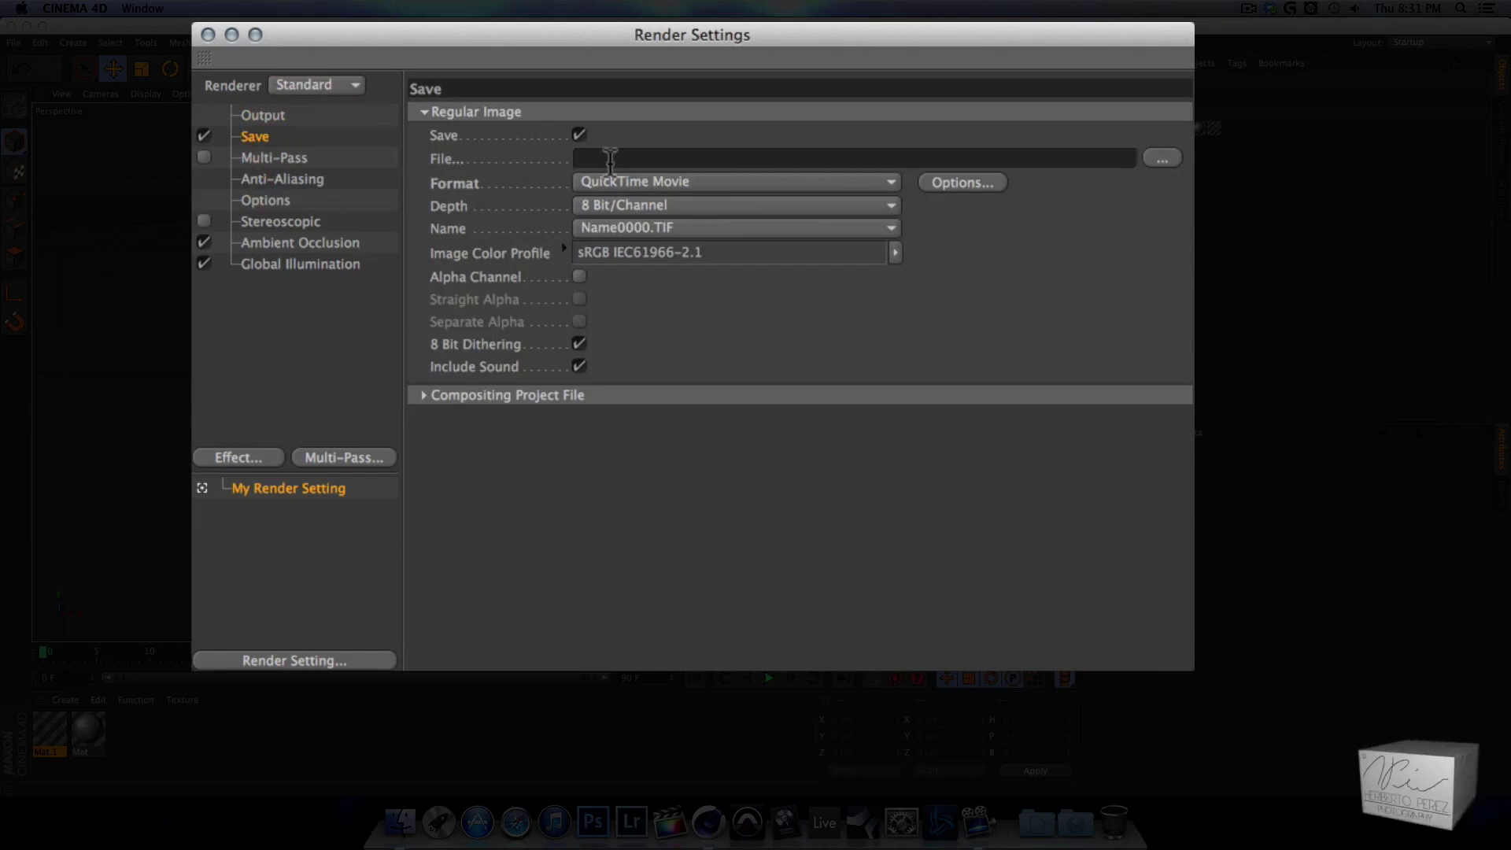
- Save the render as Animated3dwatermark in Desktop's Animated 3D Watermark folder, closing Render Settings
click(610, 159)
text(Animated3dwatermark)
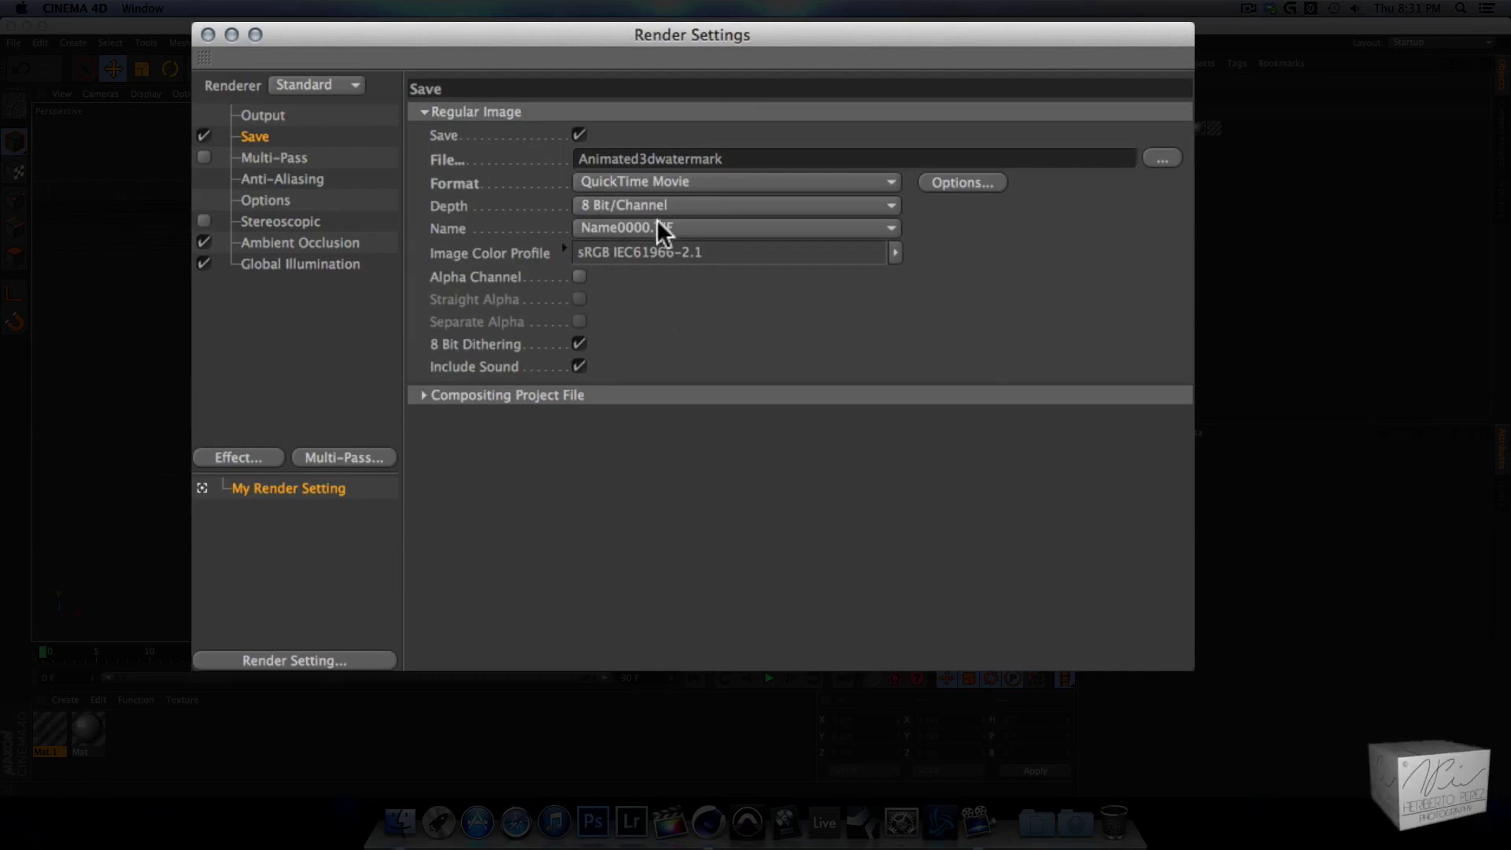
click(1168, 161)
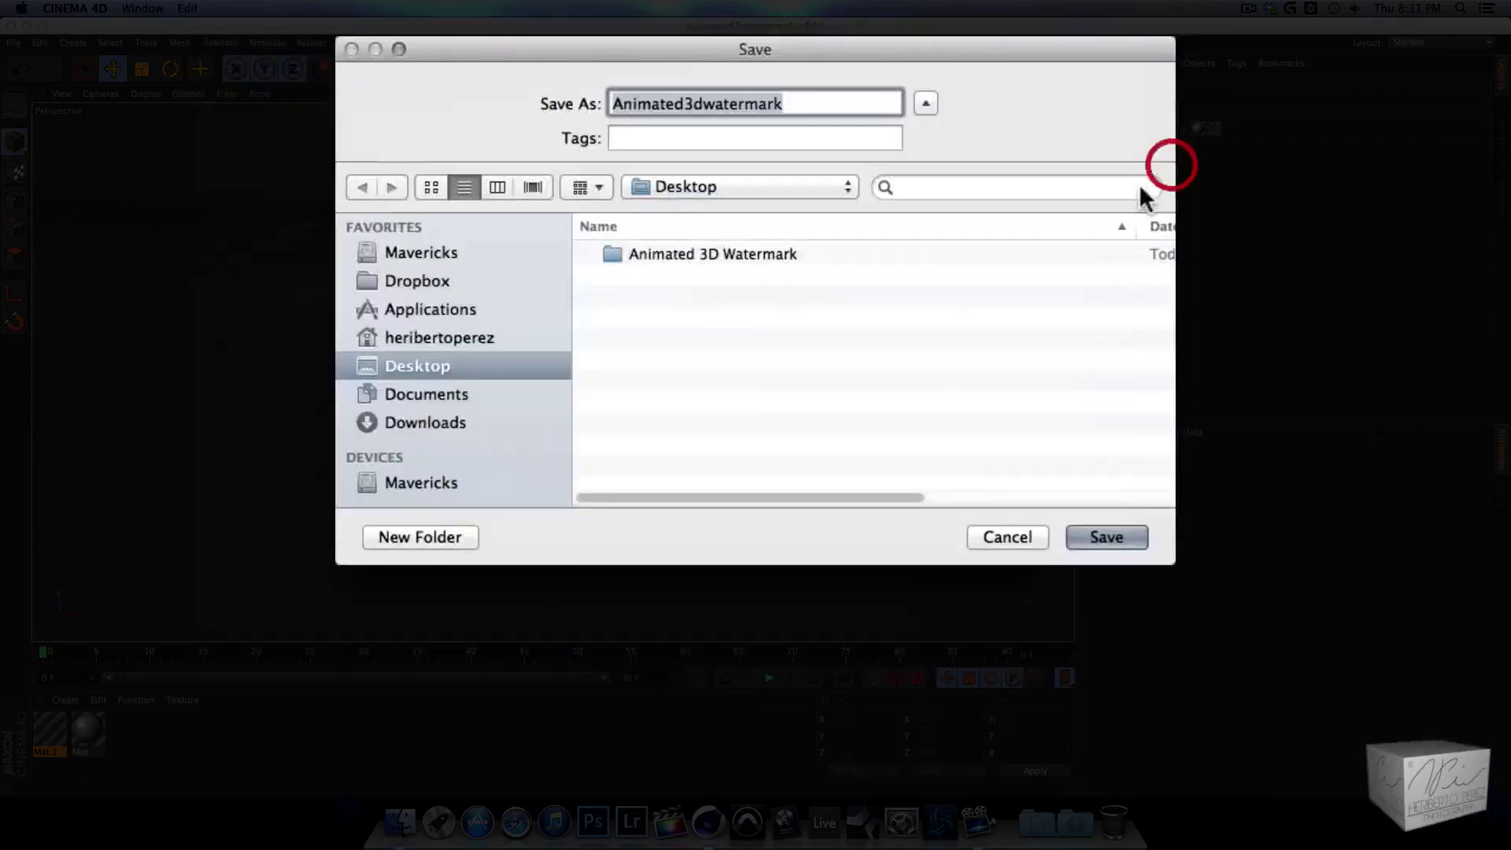
double_click(716, 254)
click(1071, 535)
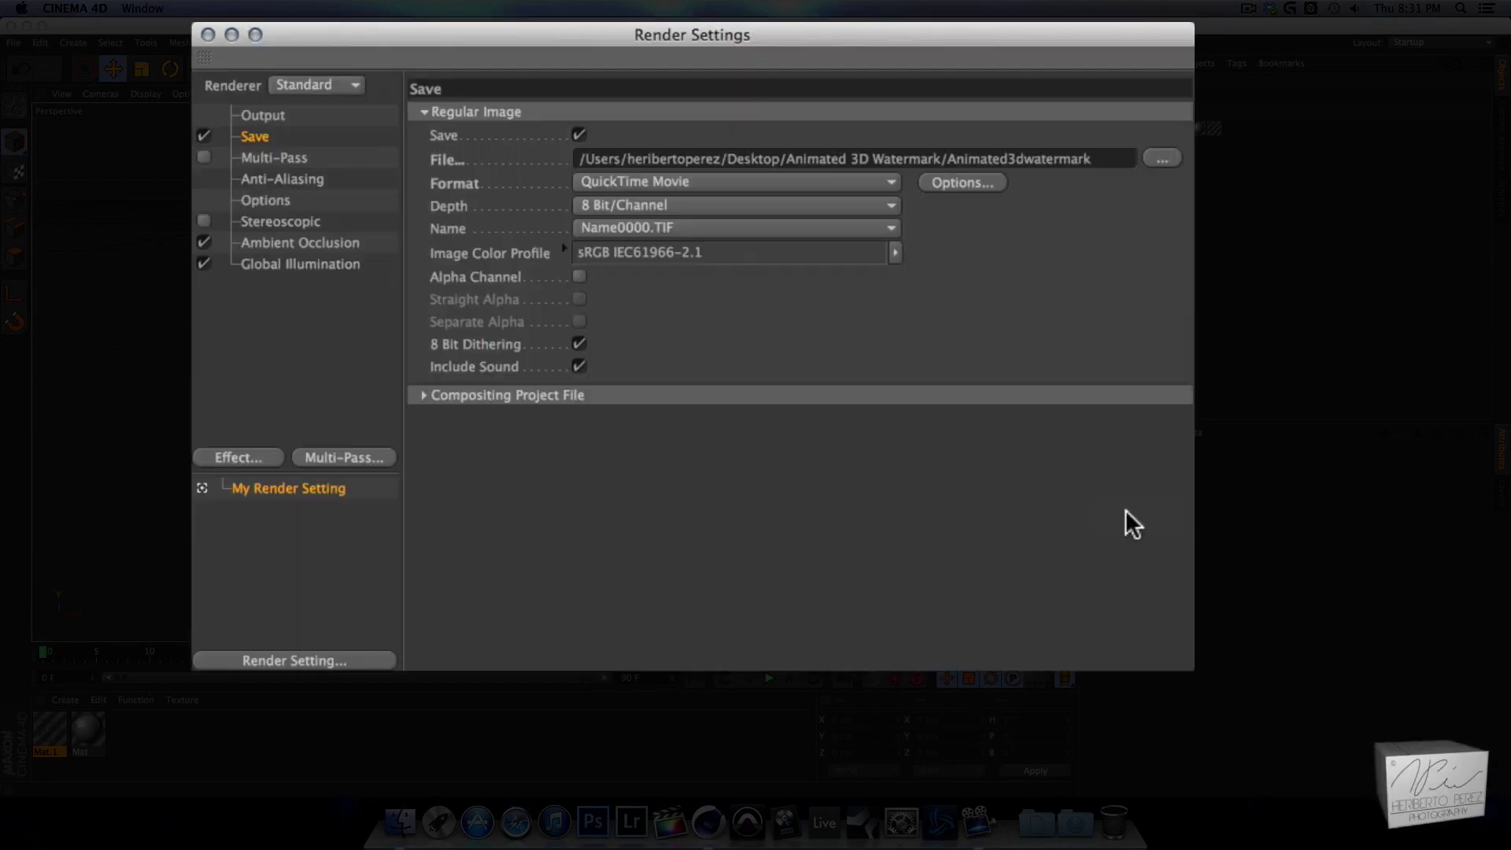
click(210, 34)
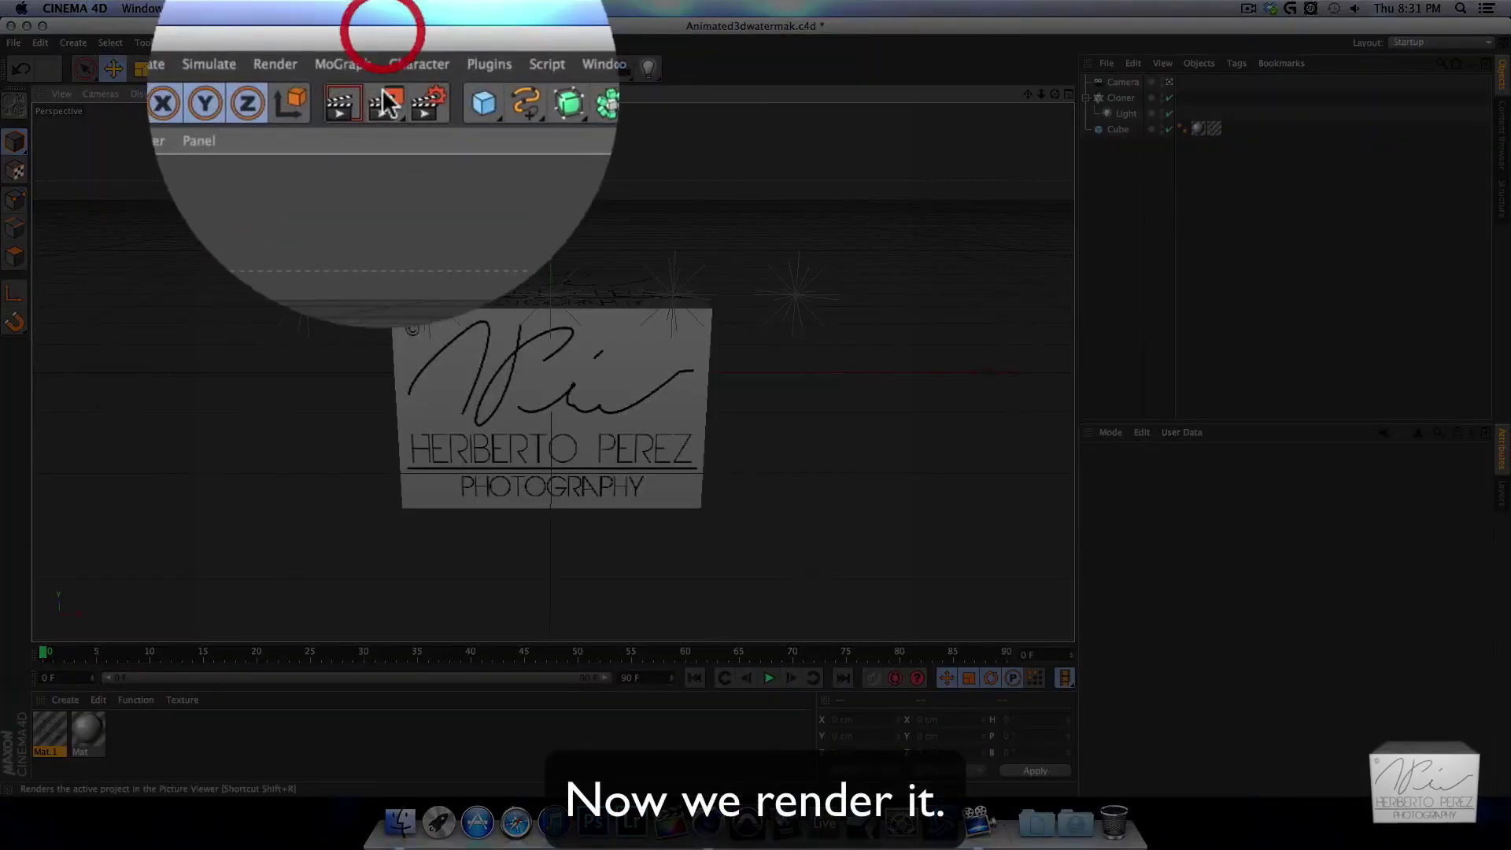
- Render all 91 frames, play them back, then open Animated3dwatermark.mov from Finder
click(384, 69)
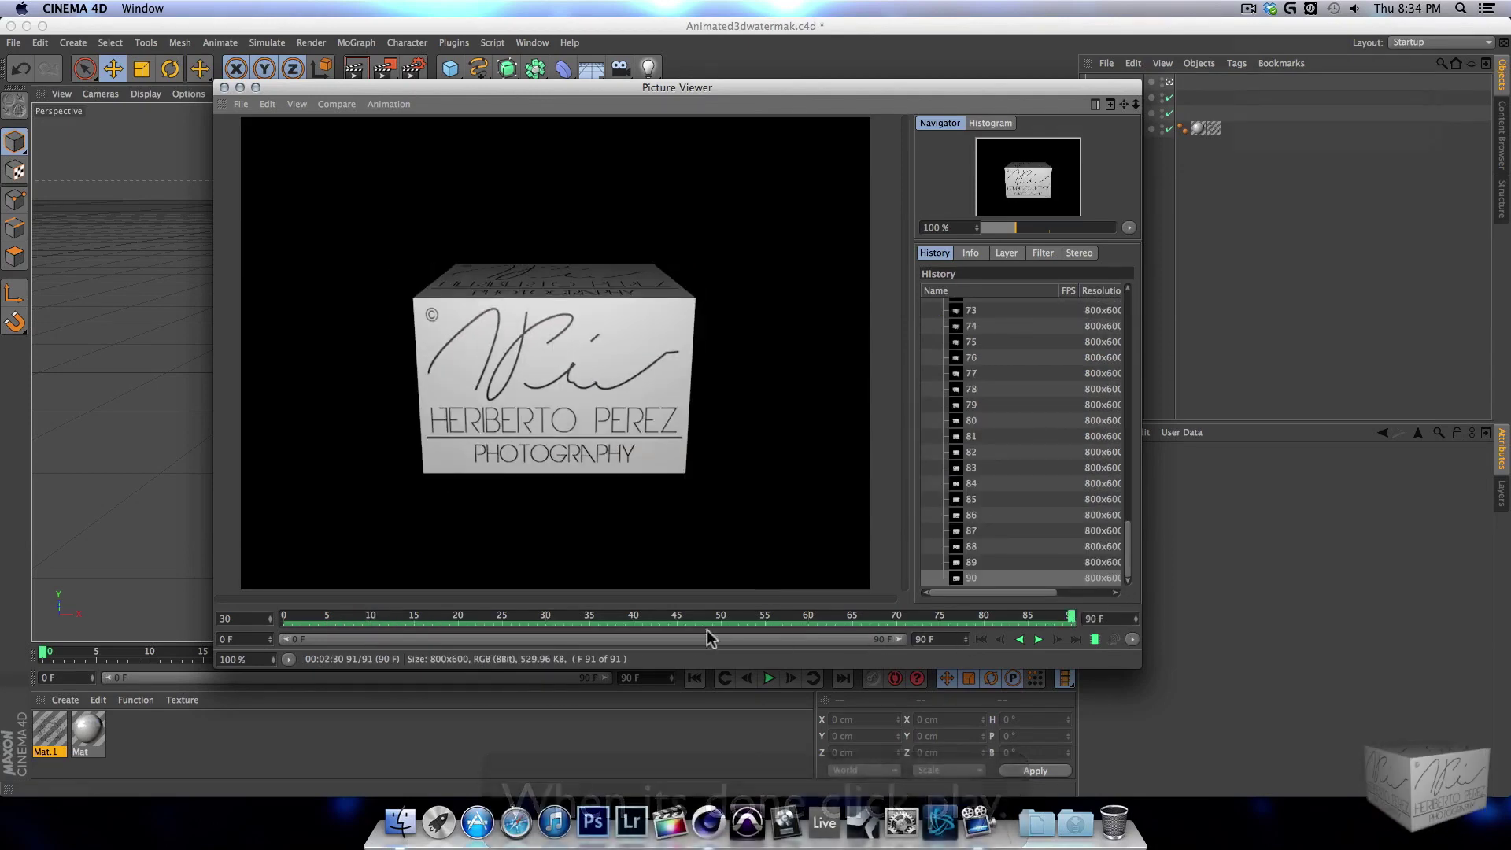
click(1038, 639)
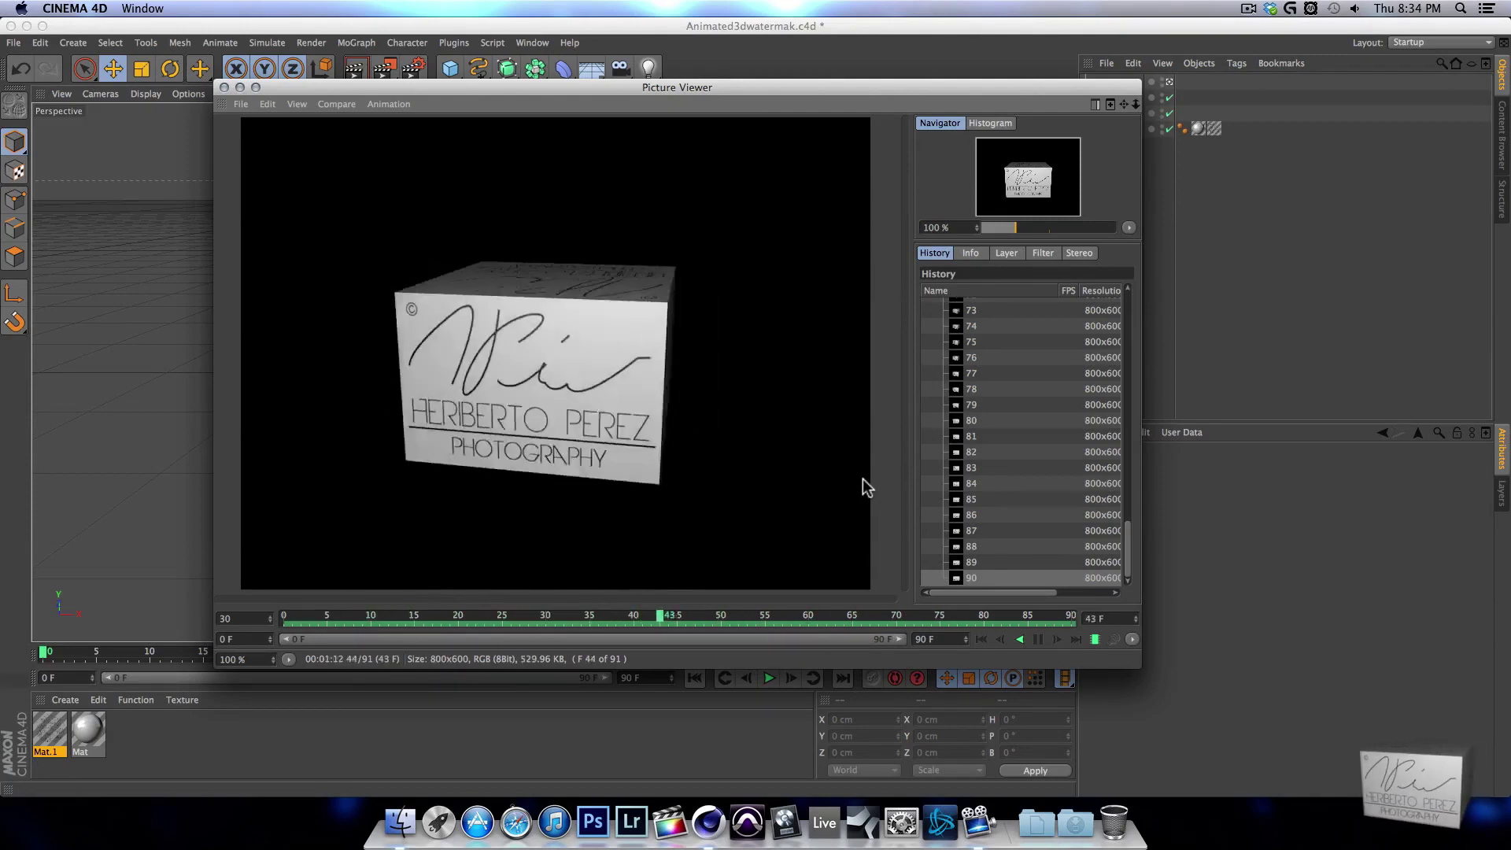
click(381, 821)
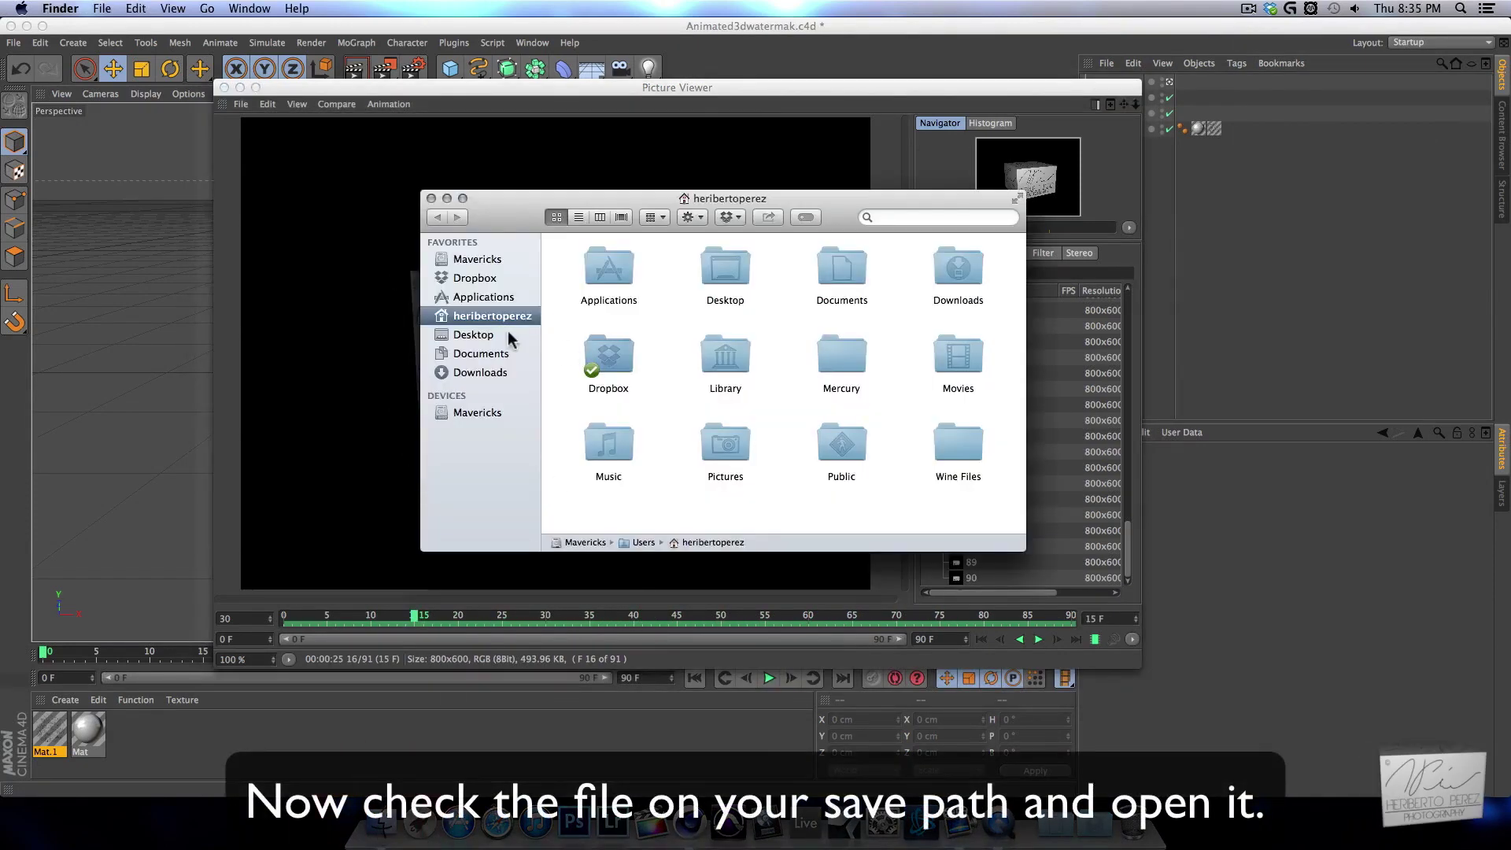
click(476, 338)
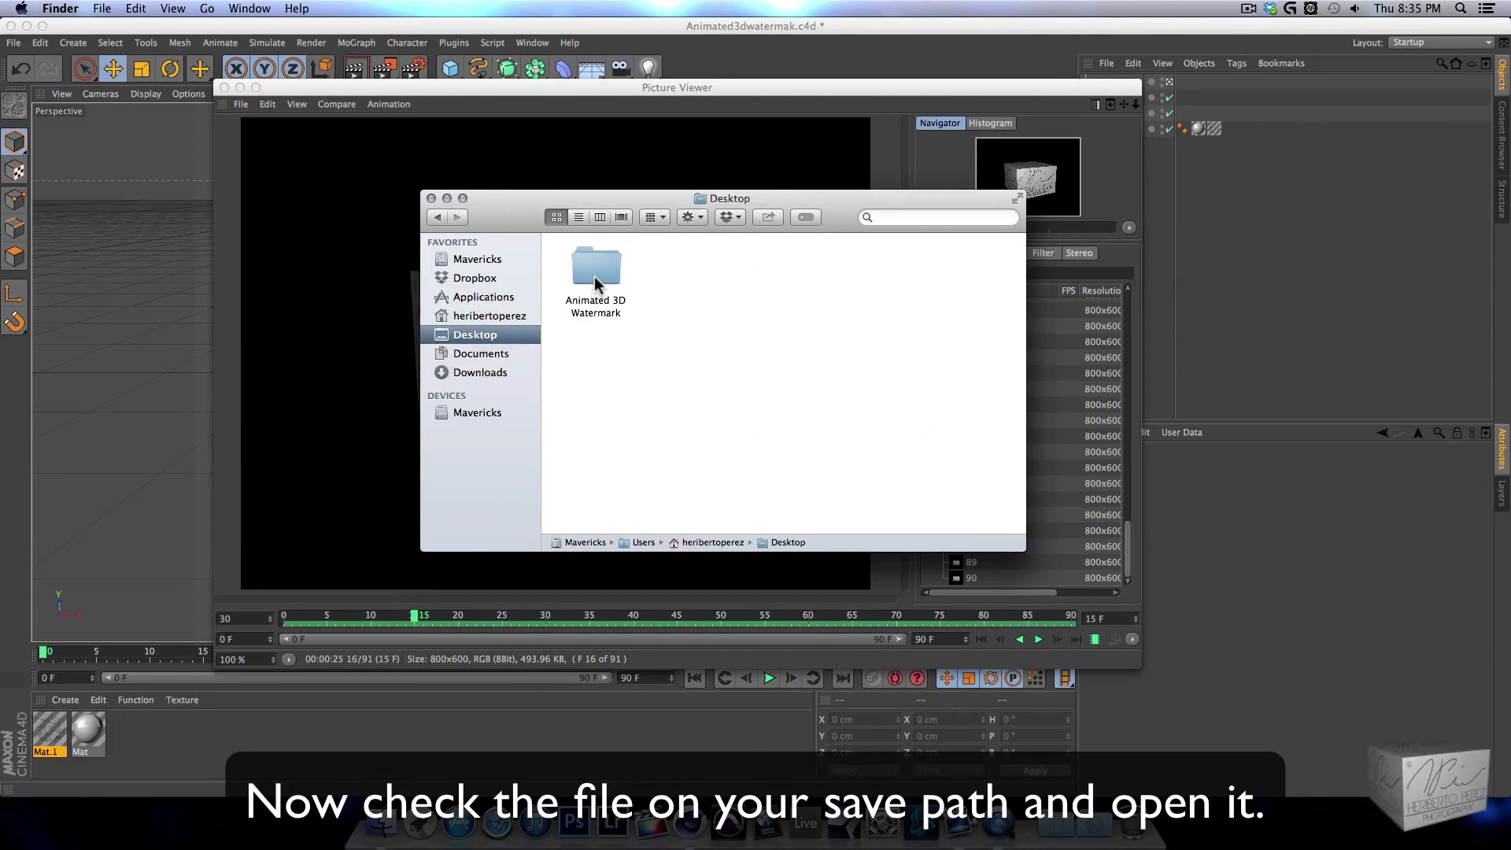
double_click(596, 271)
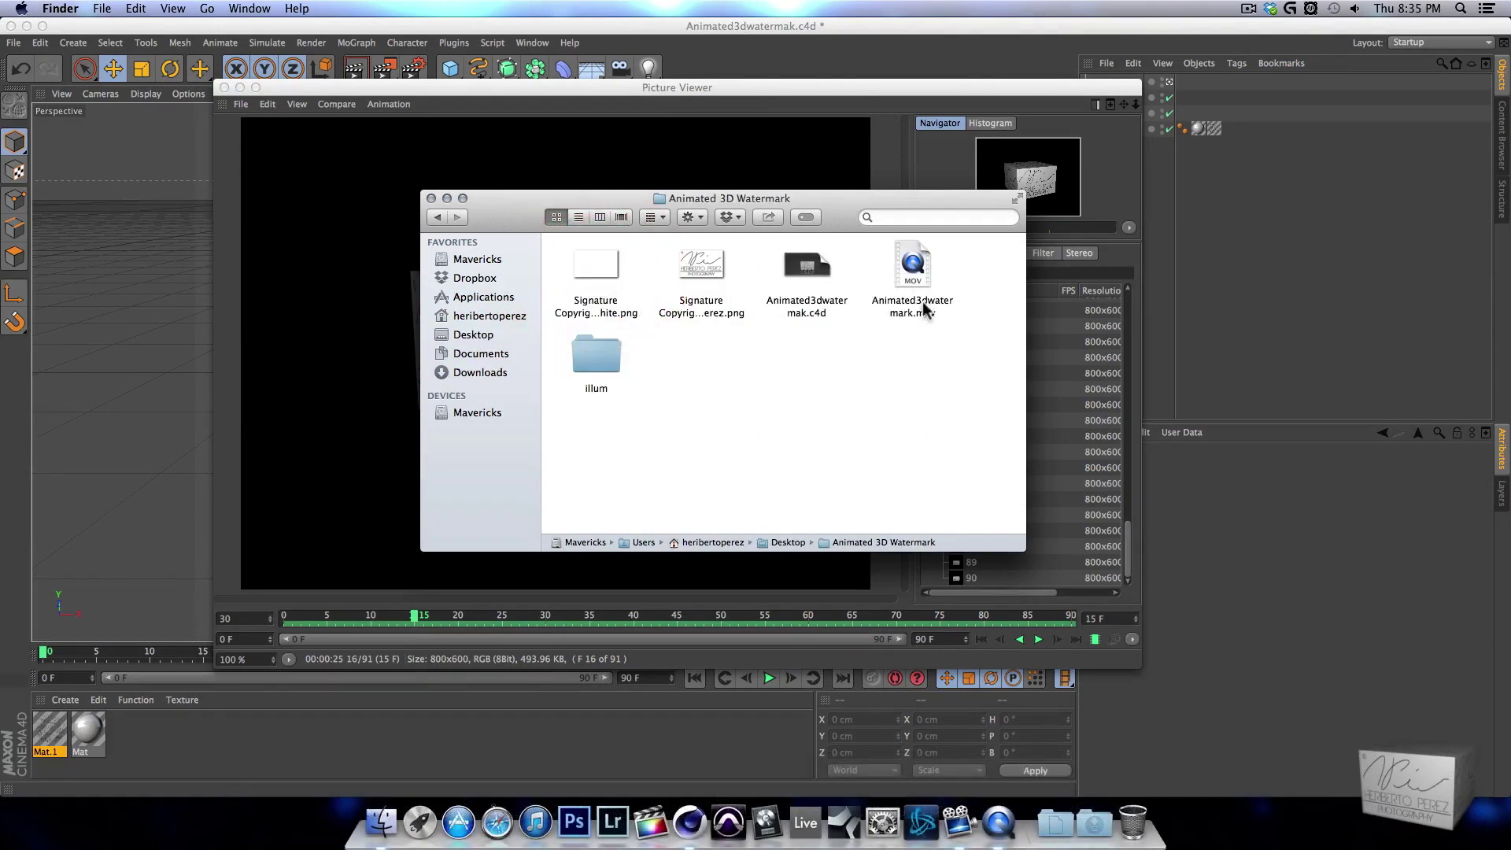
double_click(912, 276)
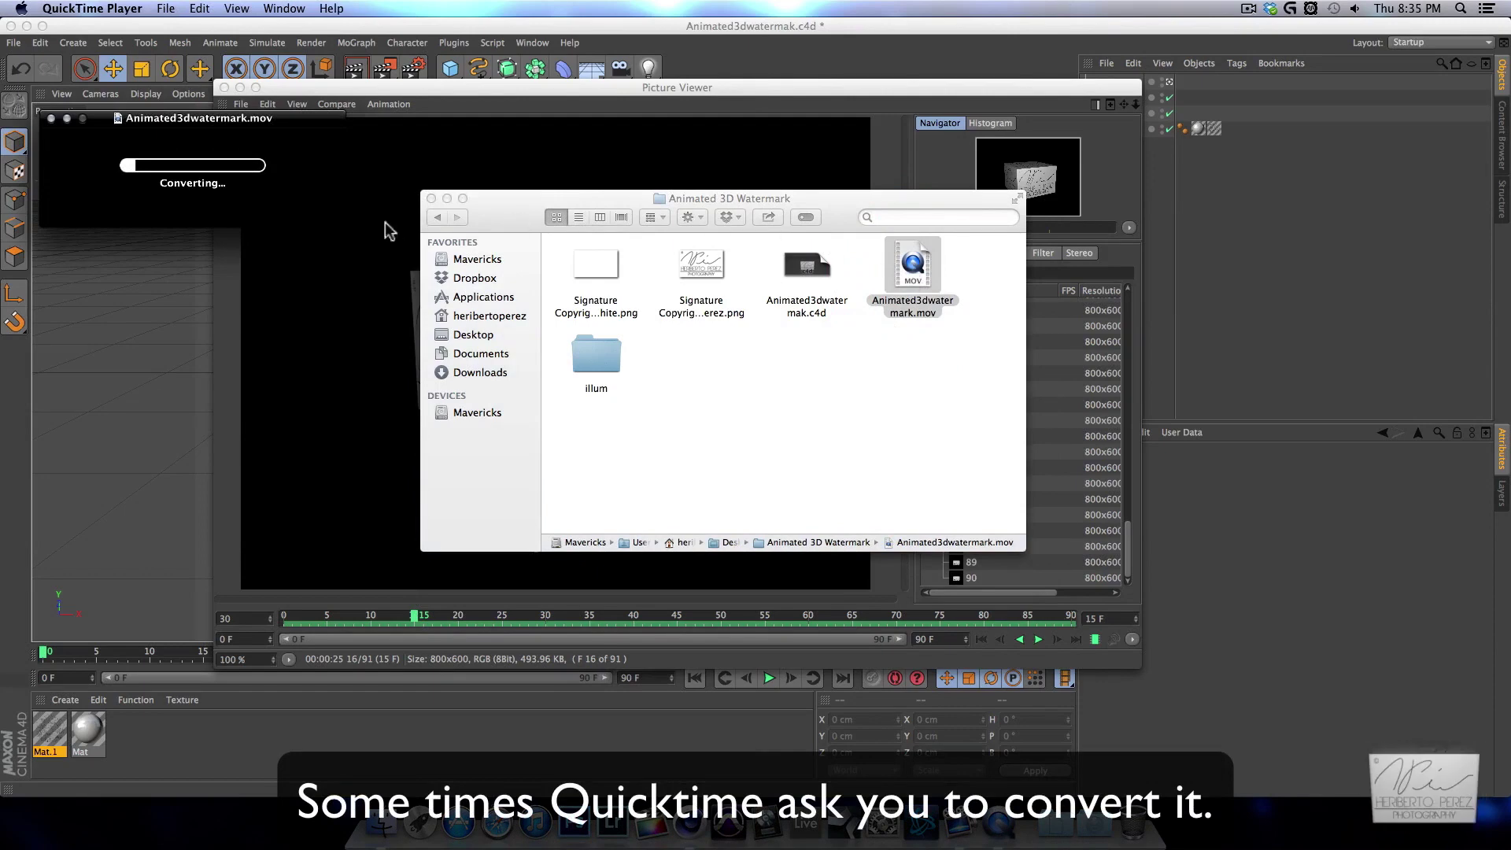
- Play the rendered movie, then save its converted copy into the Animated 3D Watermark folder
click(356, 504)
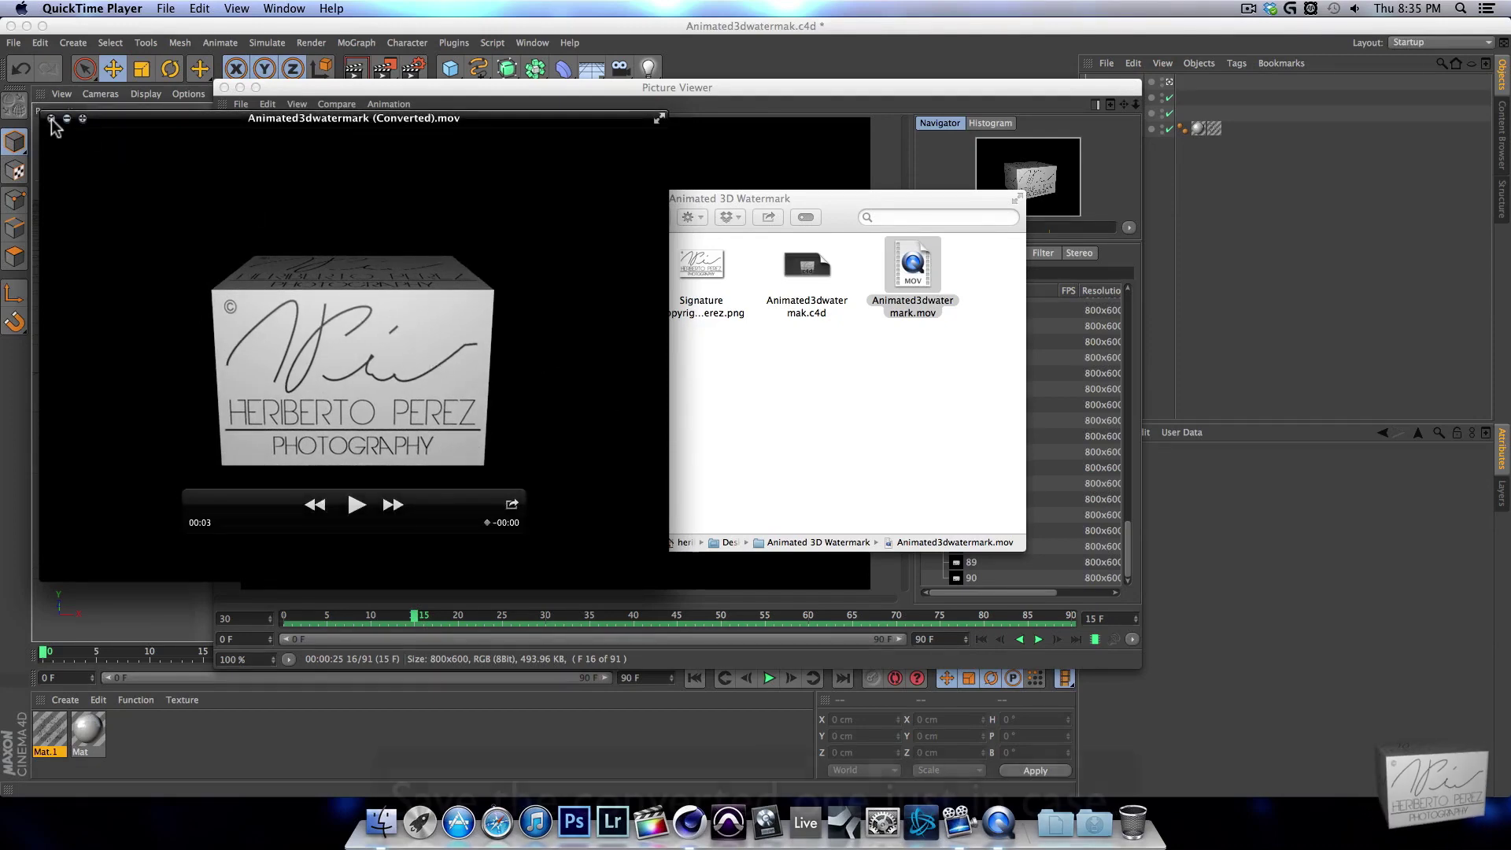
click(52, 119)
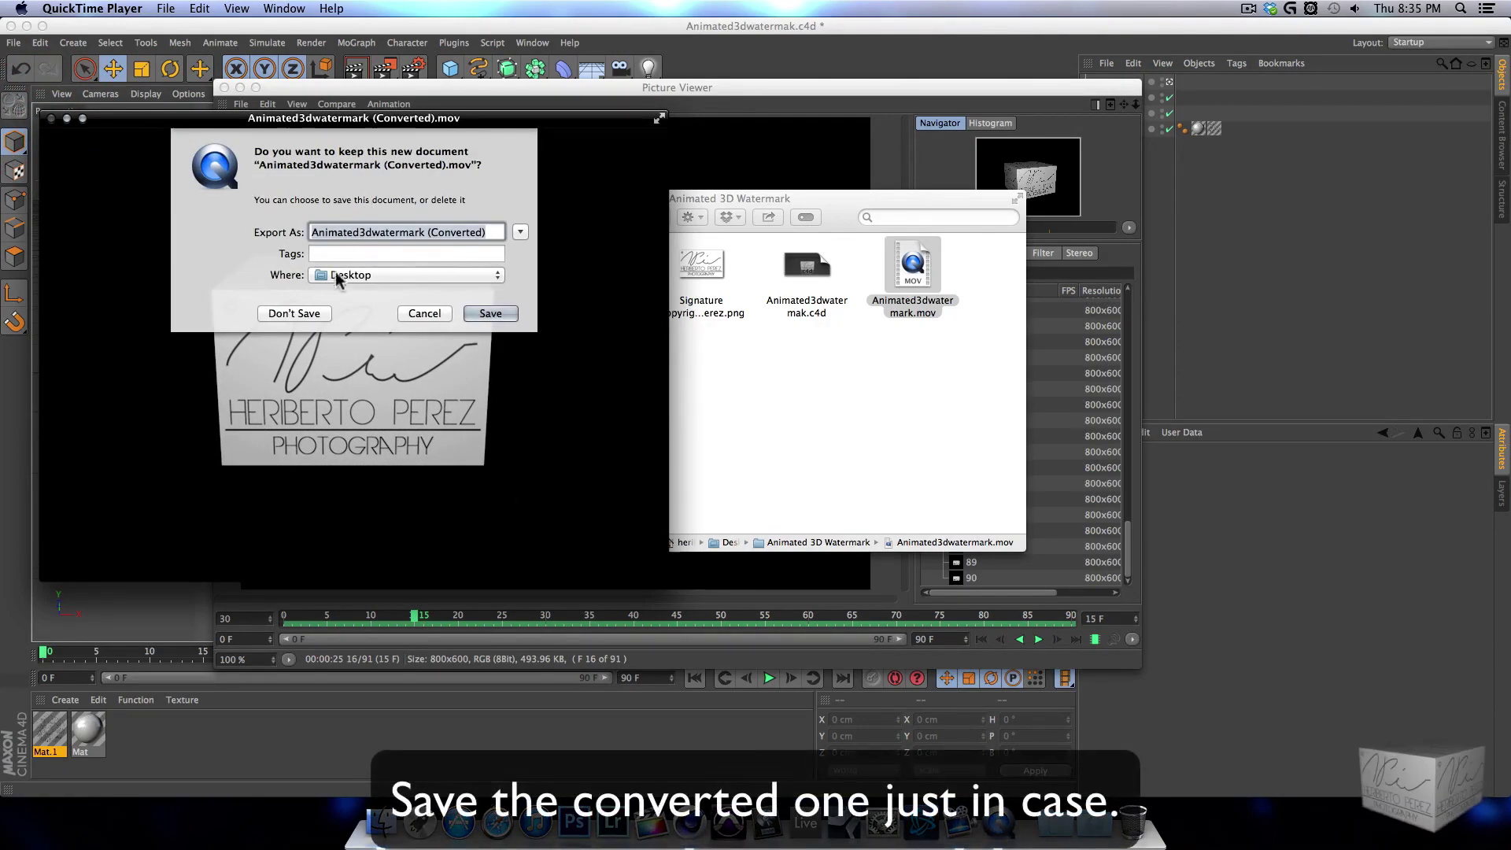
click(521, 233)
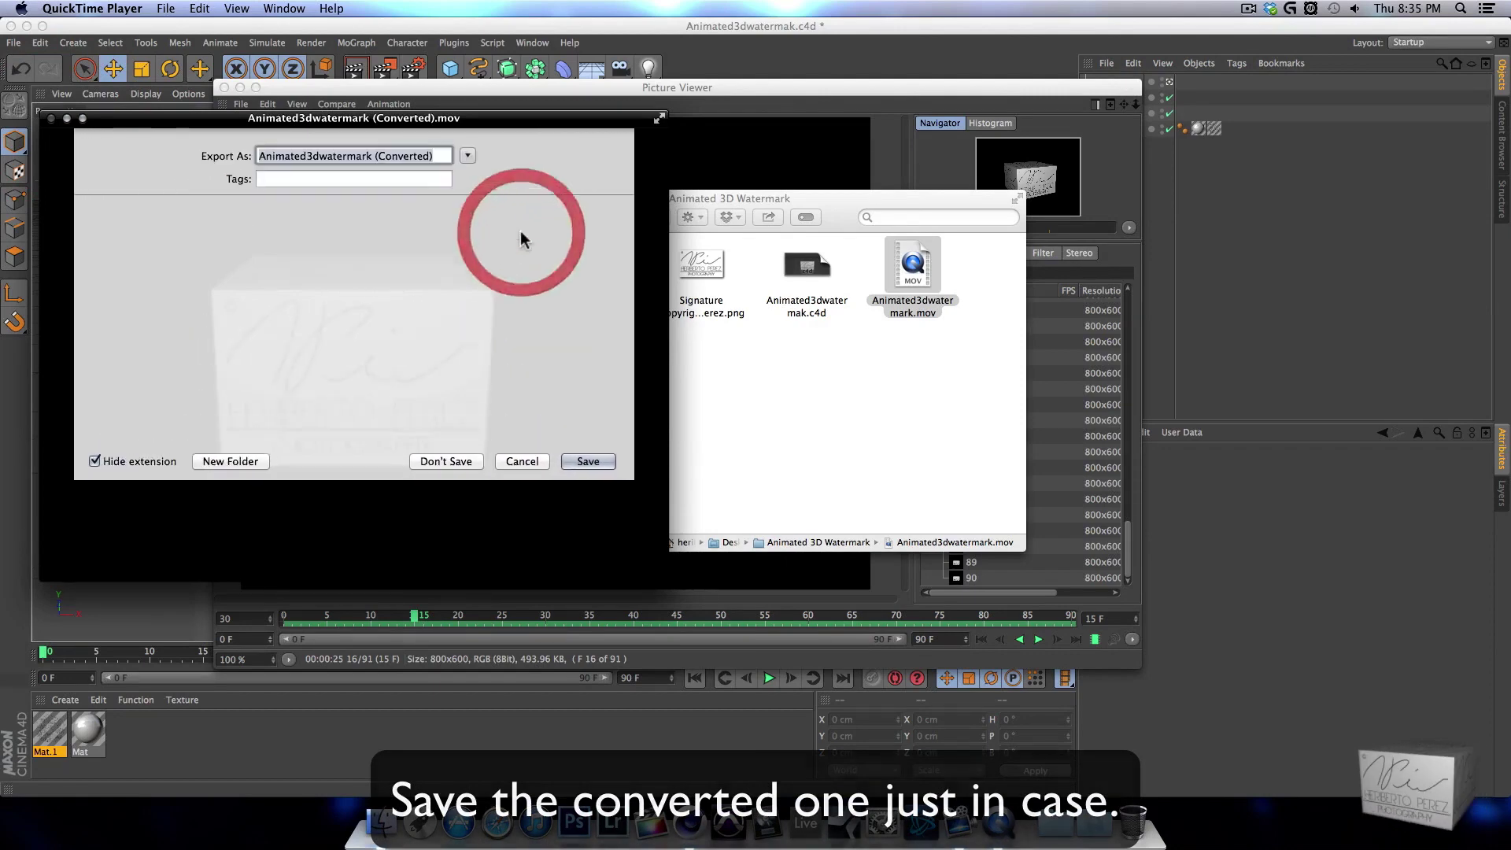
double_click(328, 253)
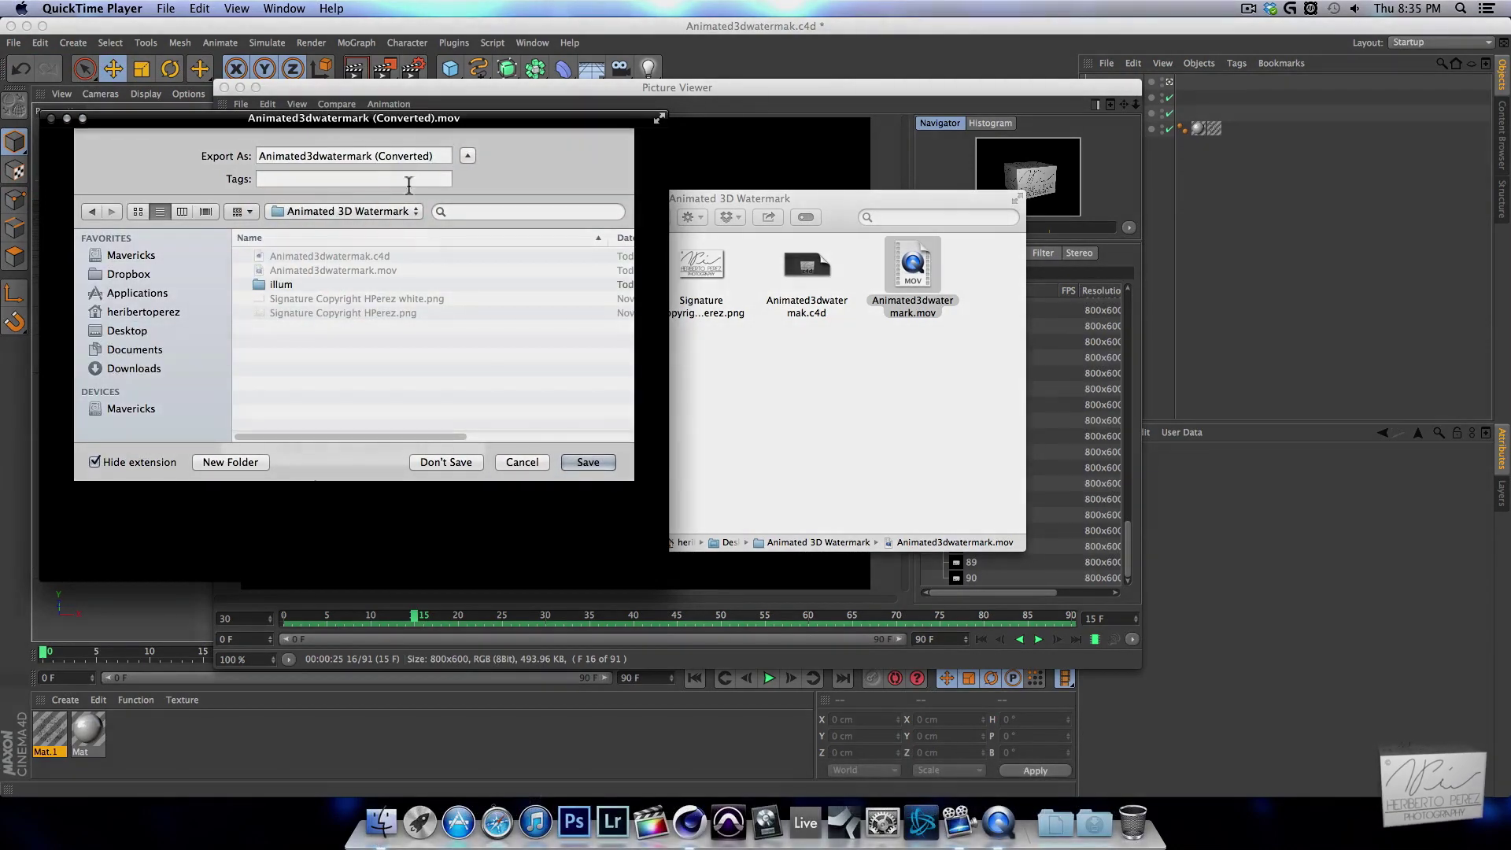
click(583, 458)
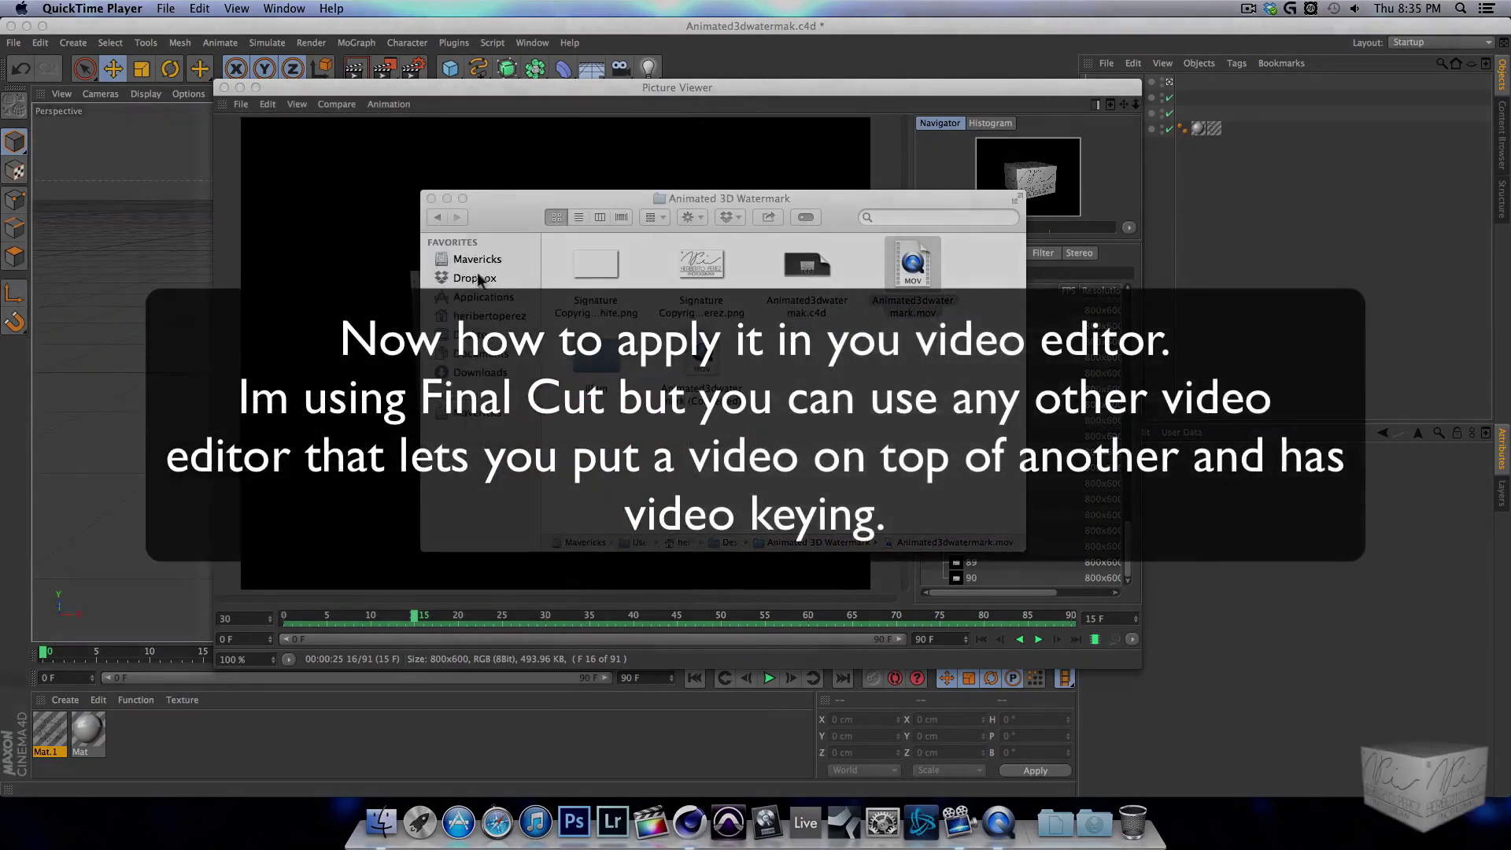
click(915, 283)
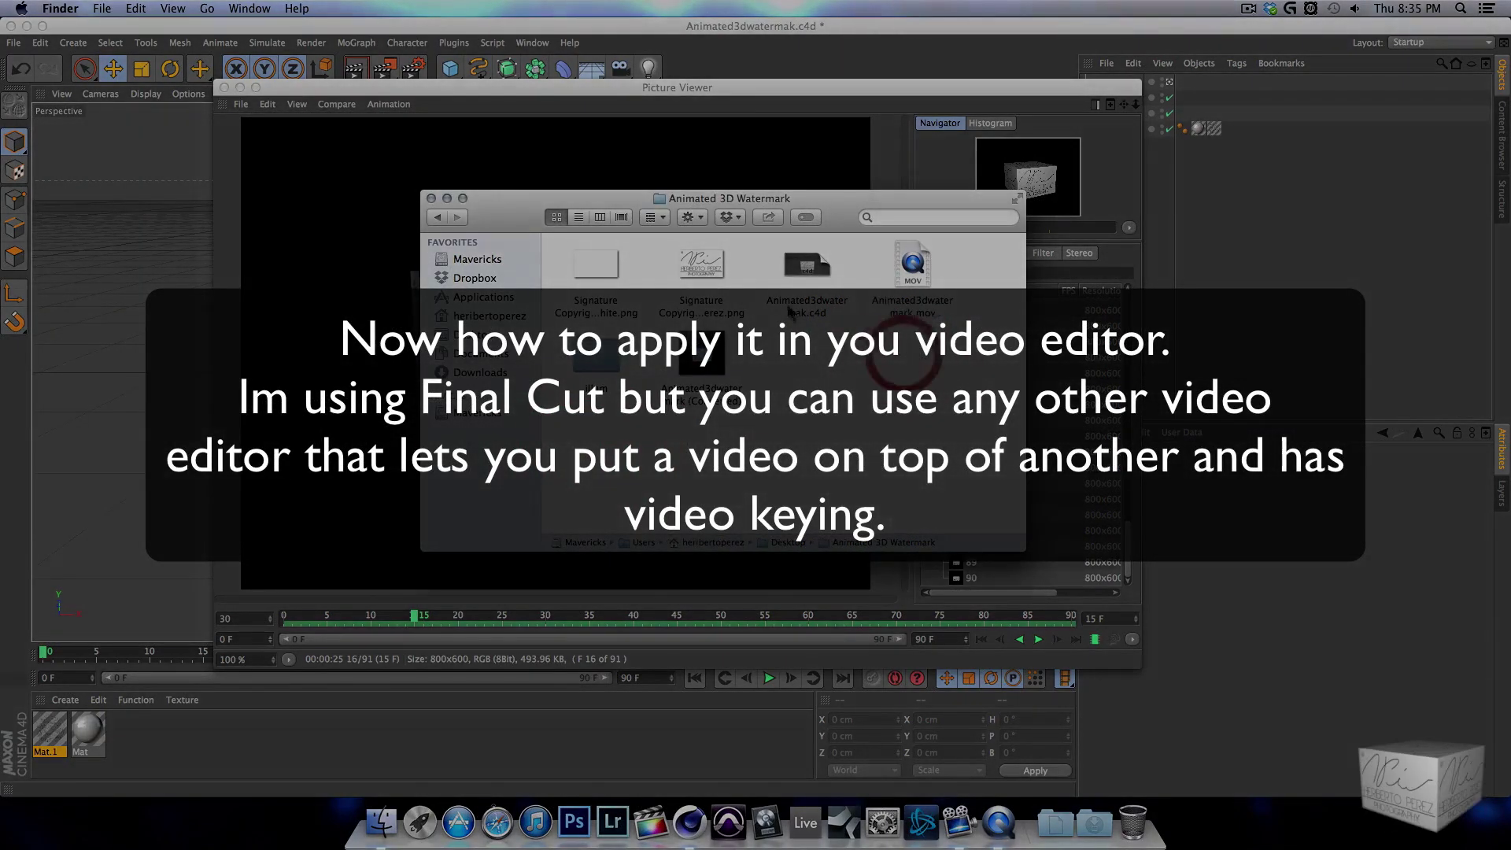
- Close the Finder folder and rendered preview windows and return to Cinema 4D
click(431, 198)
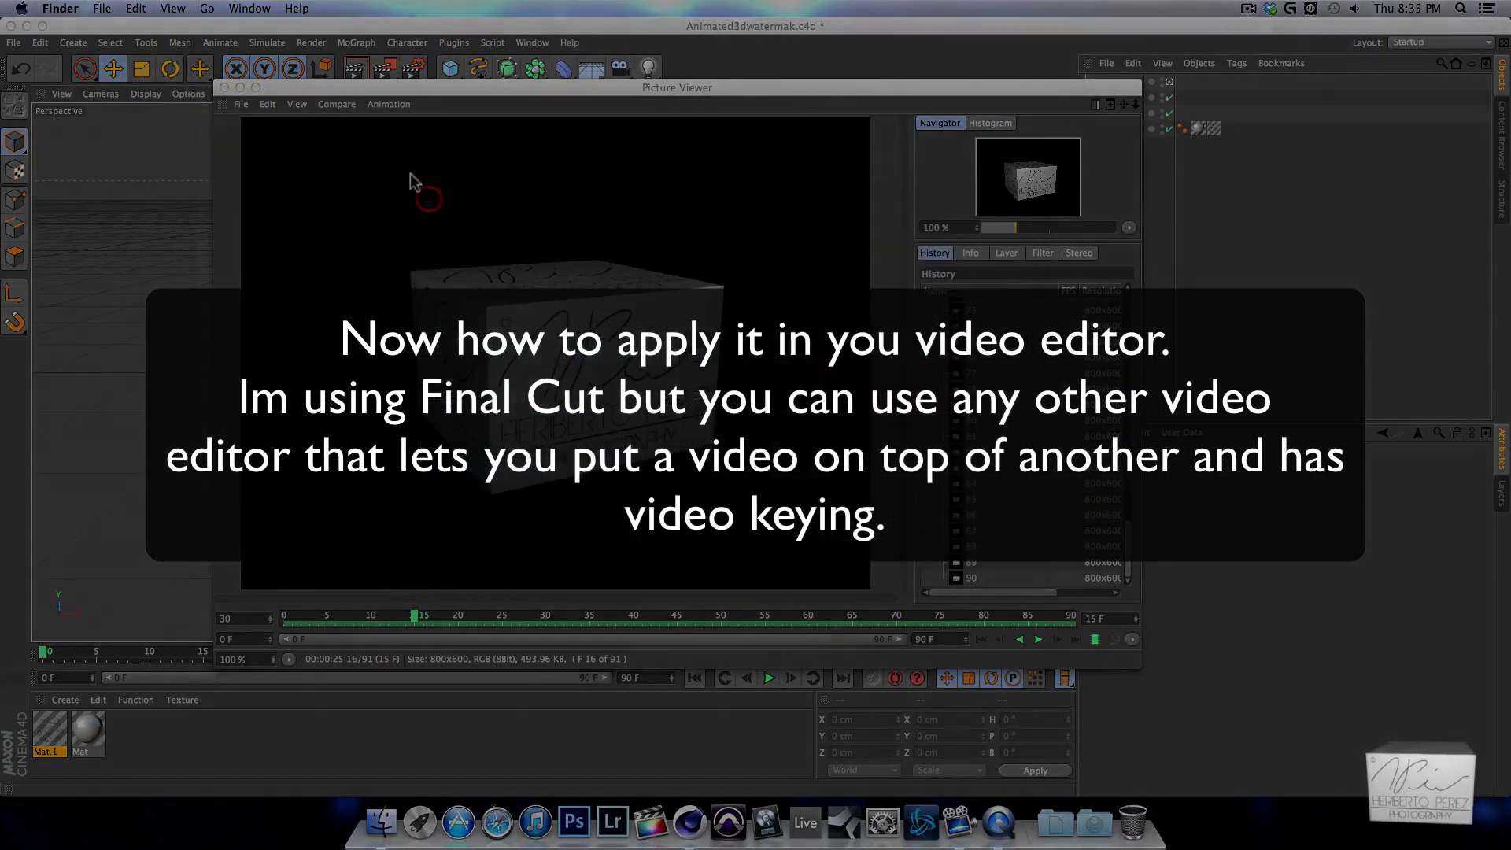
click(225, 87)
click(101, 27)
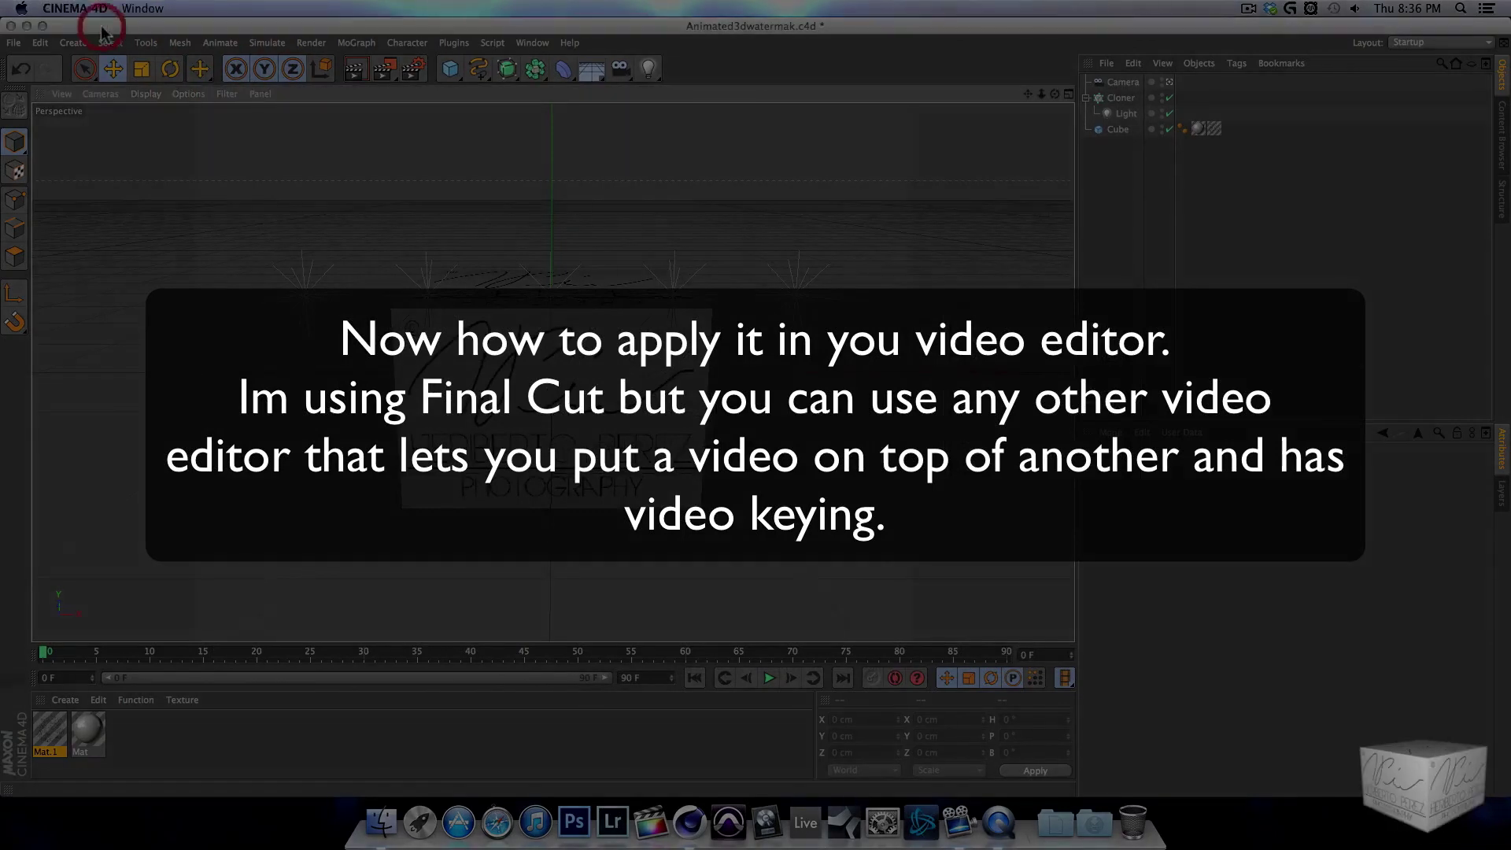
- Save the Animated3dwatermak scene and quit Cinema 4D
click(16, 43)
click(55, 179)
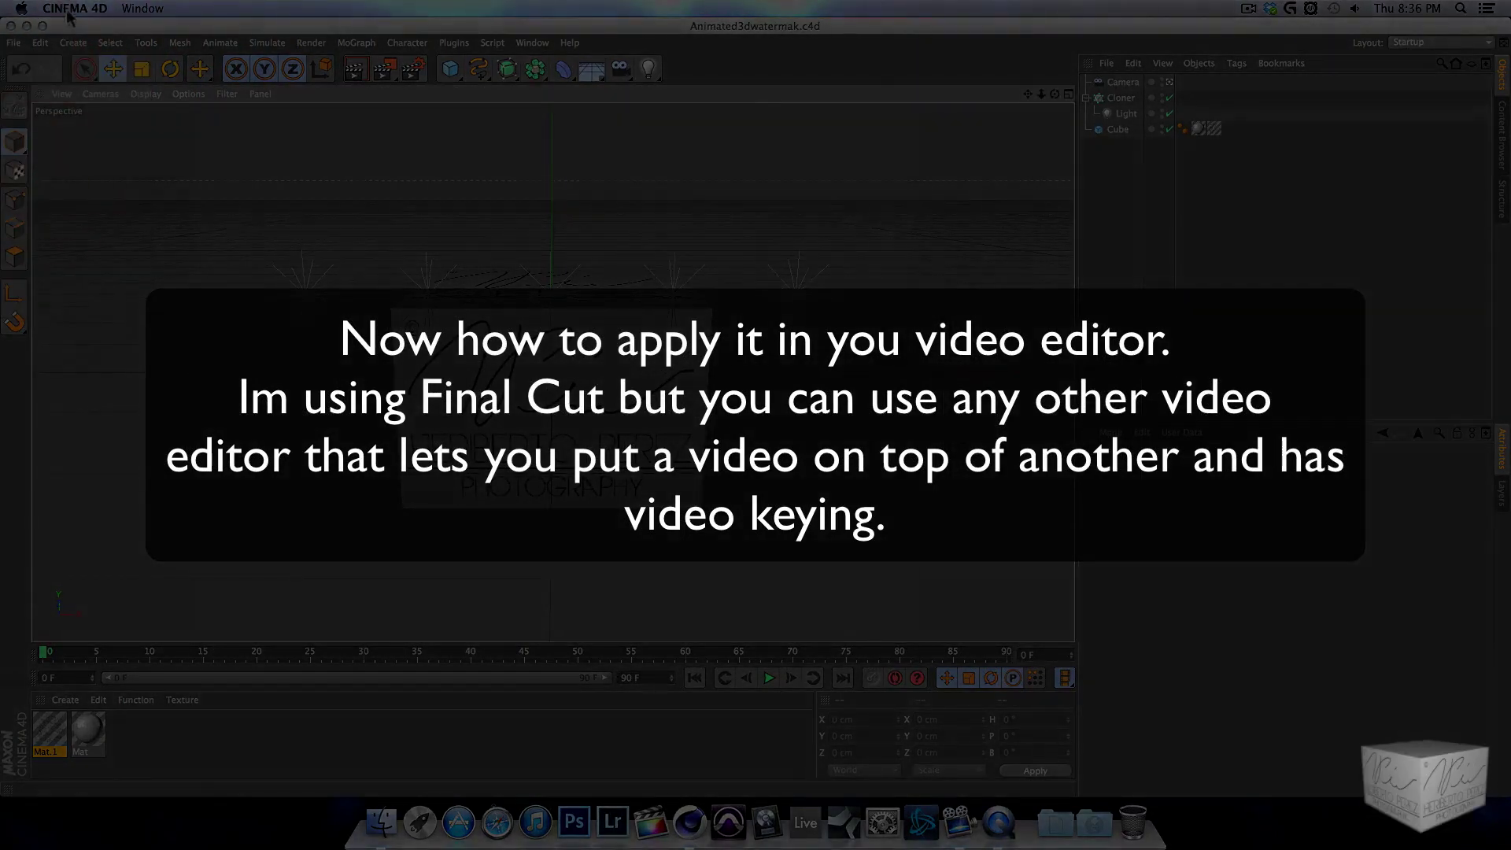
click(70, 9)
click(82, 156)
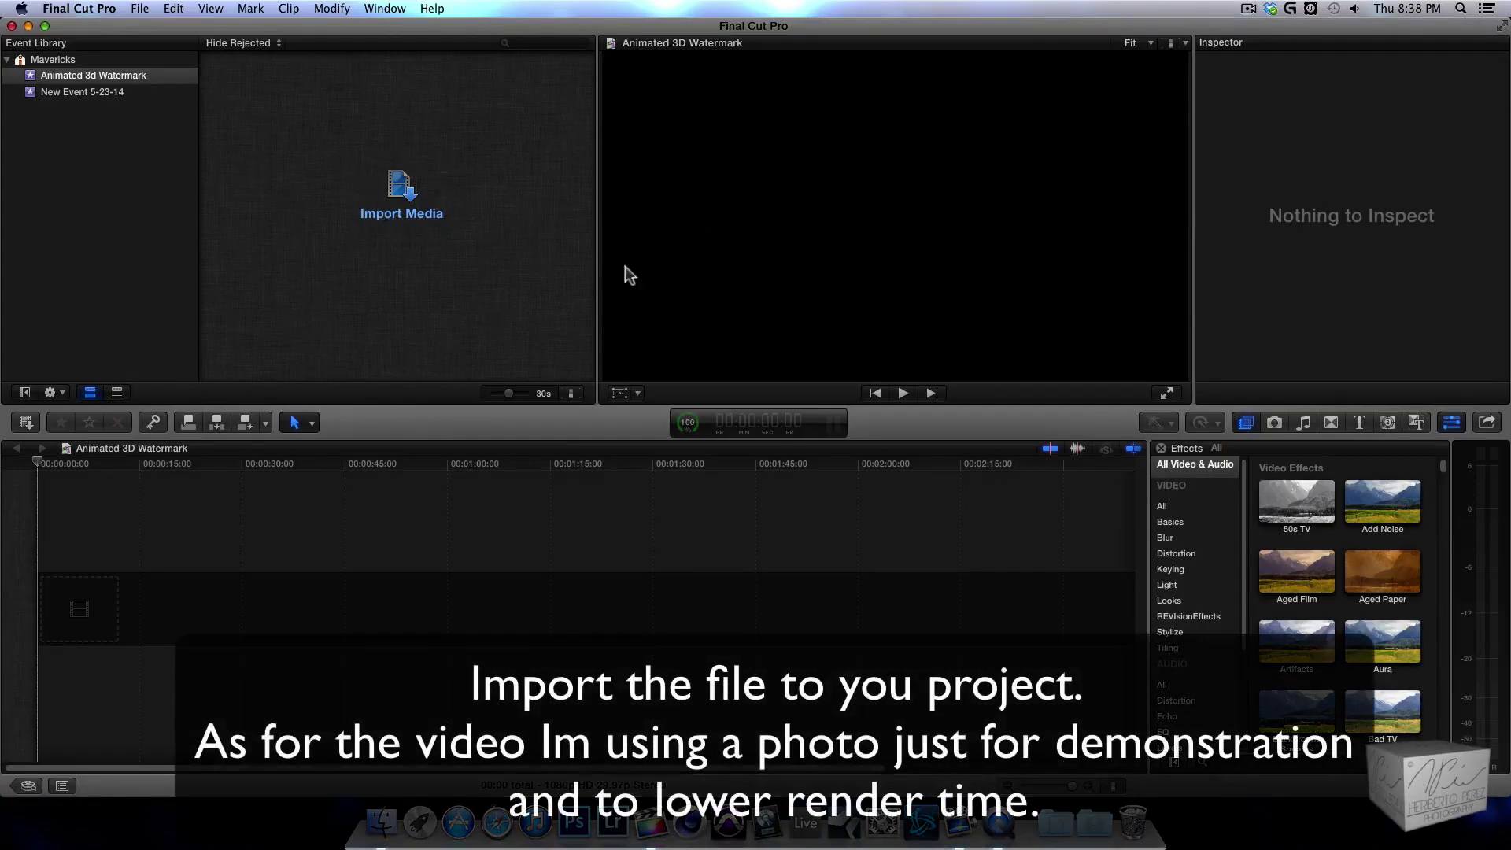
- Import Animated3dwatermark (Converted).mov from the Desktop's Animated 3D Watermark folder into the existing event
click(402, 193)
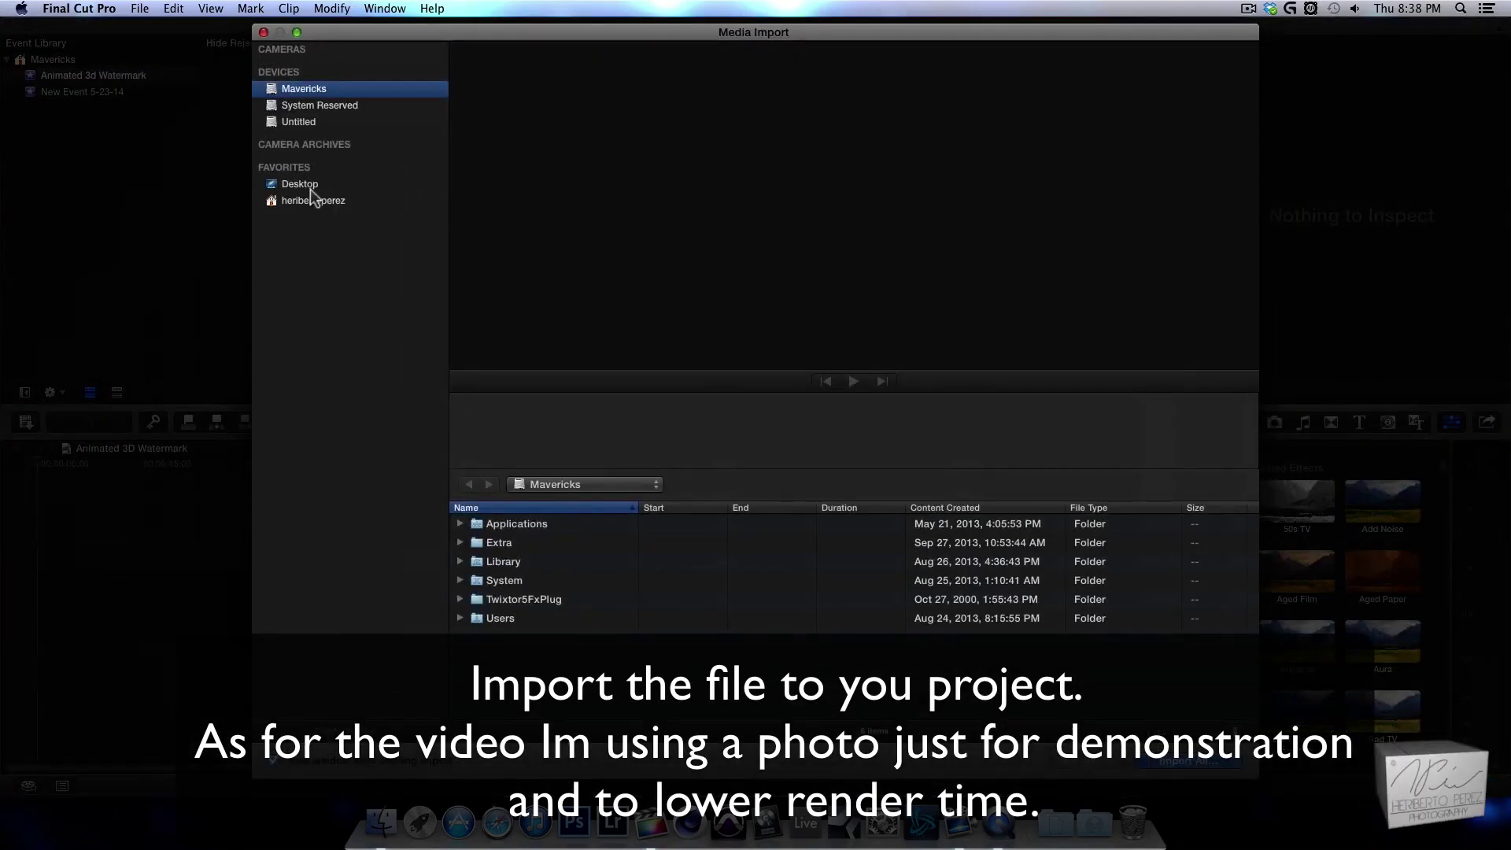
click(306, 186)
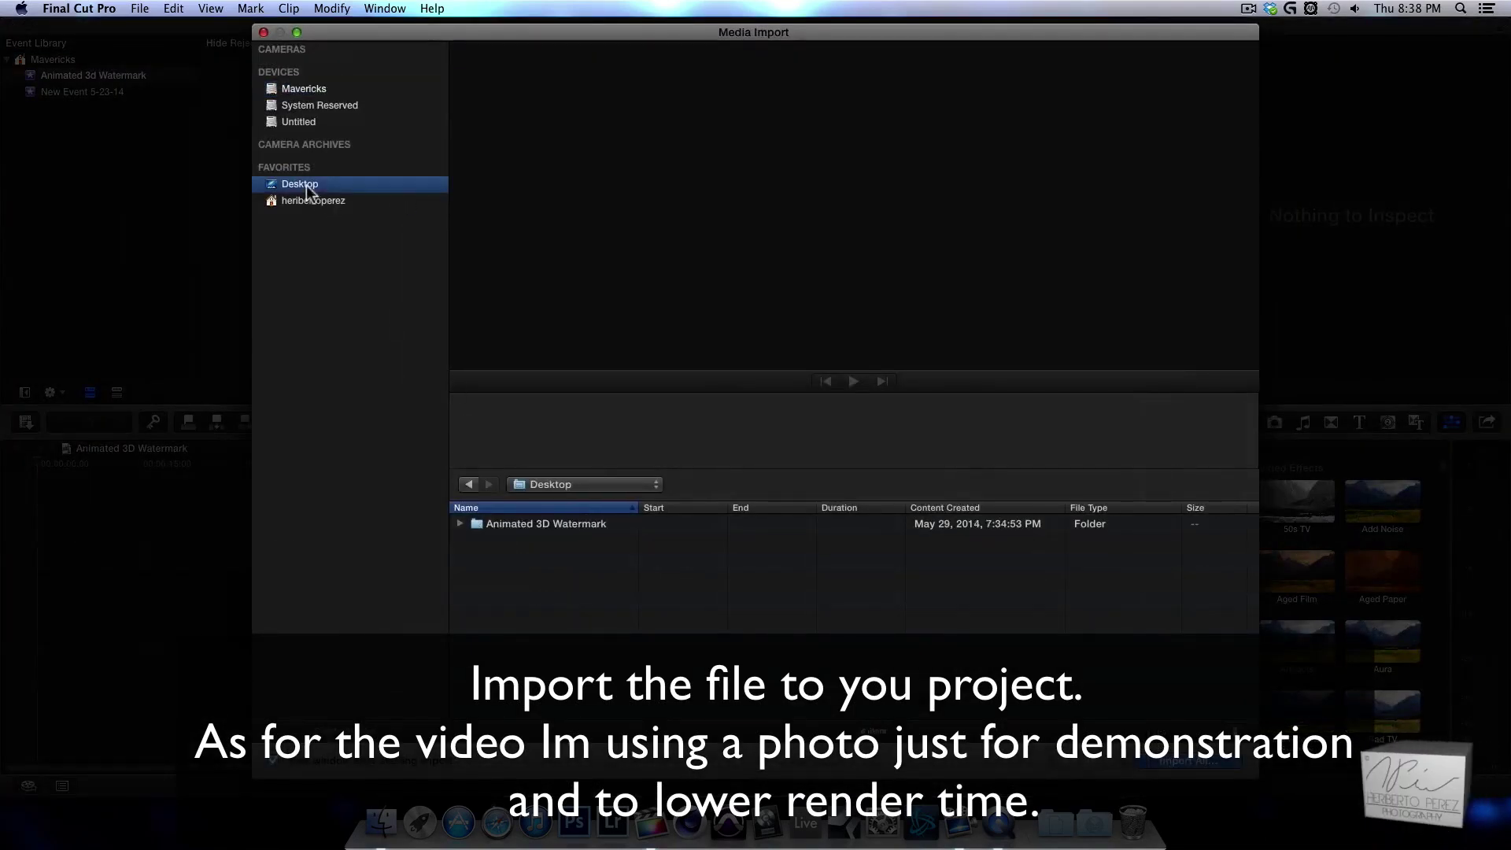
click(459, 523)
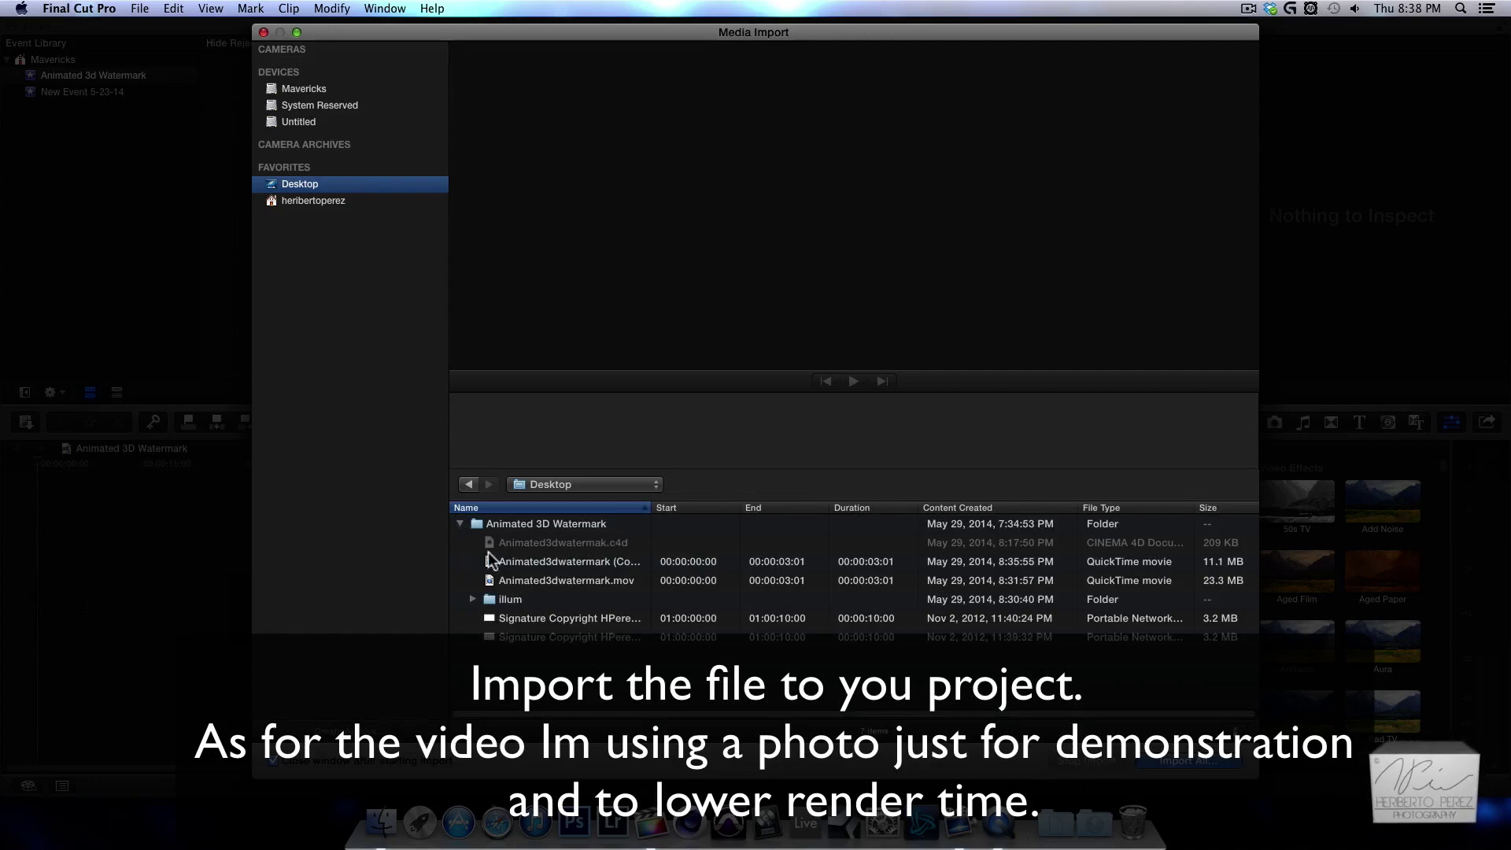
click(597, 564)
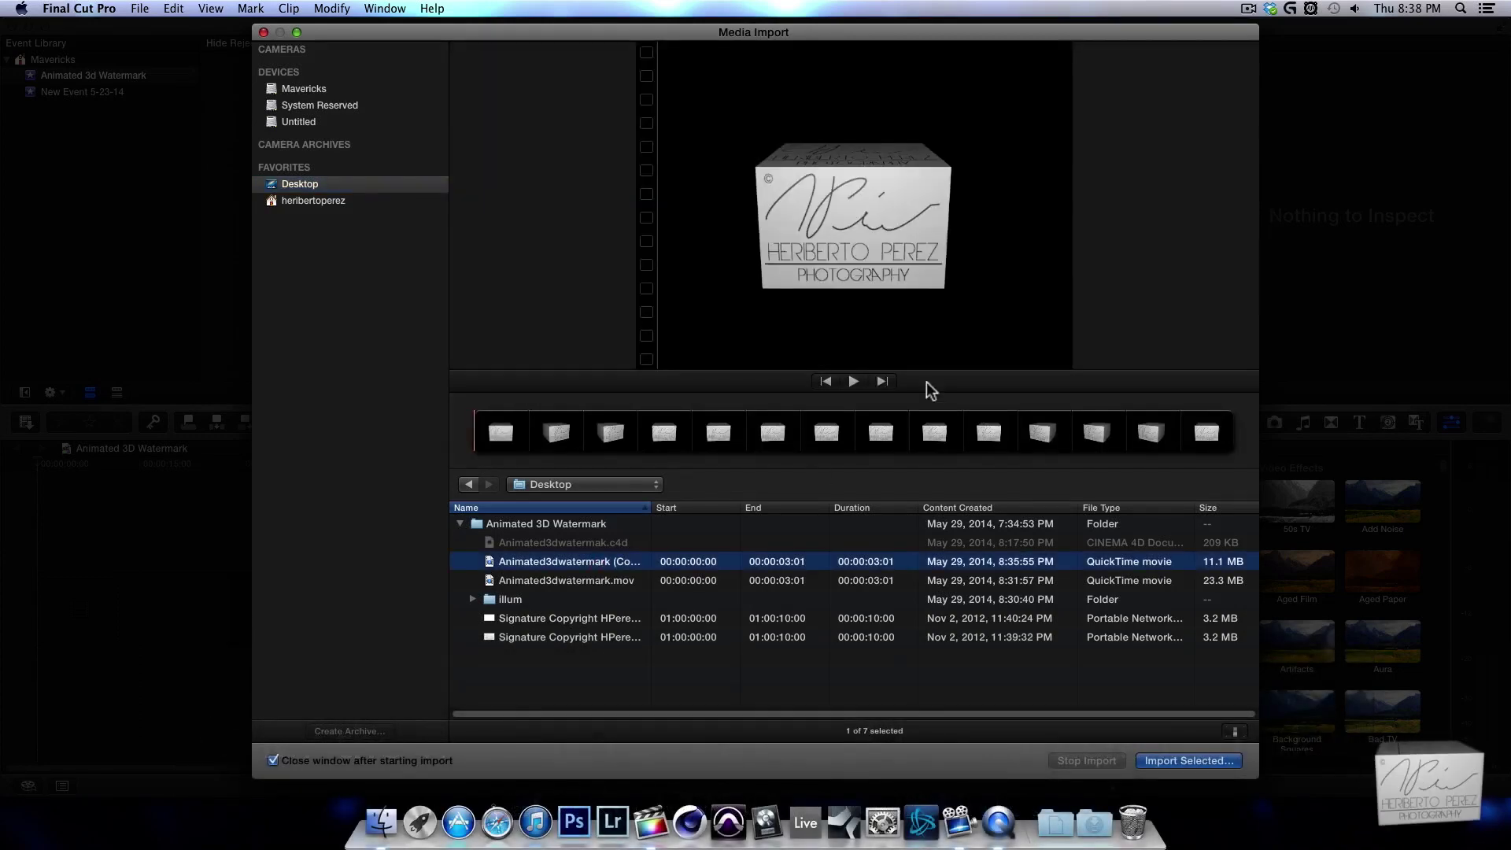
click(854, 381)
click(578, 567)
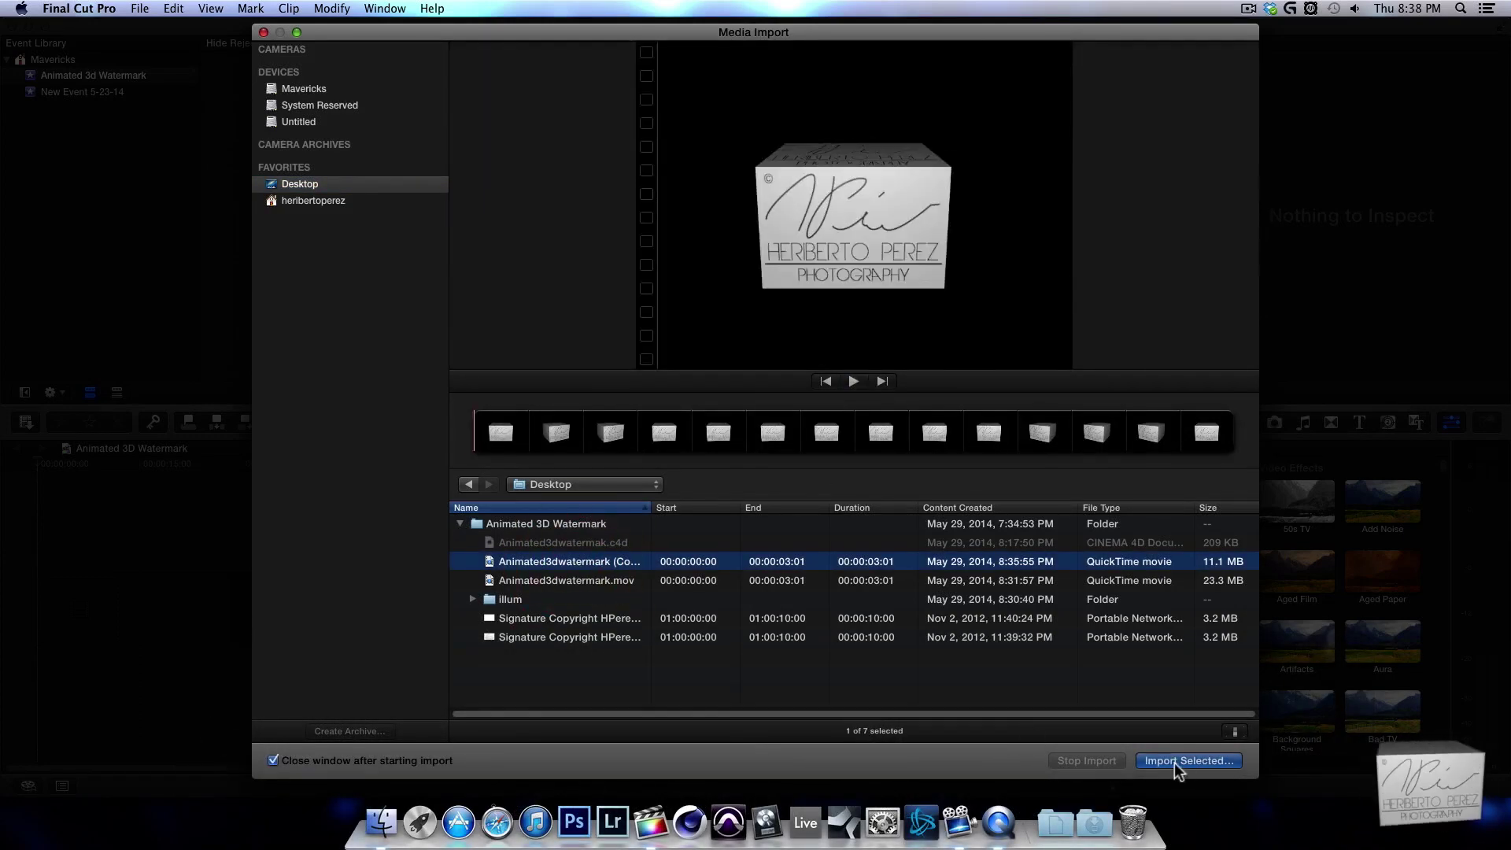
click(1176, 762)
click(917, 420)
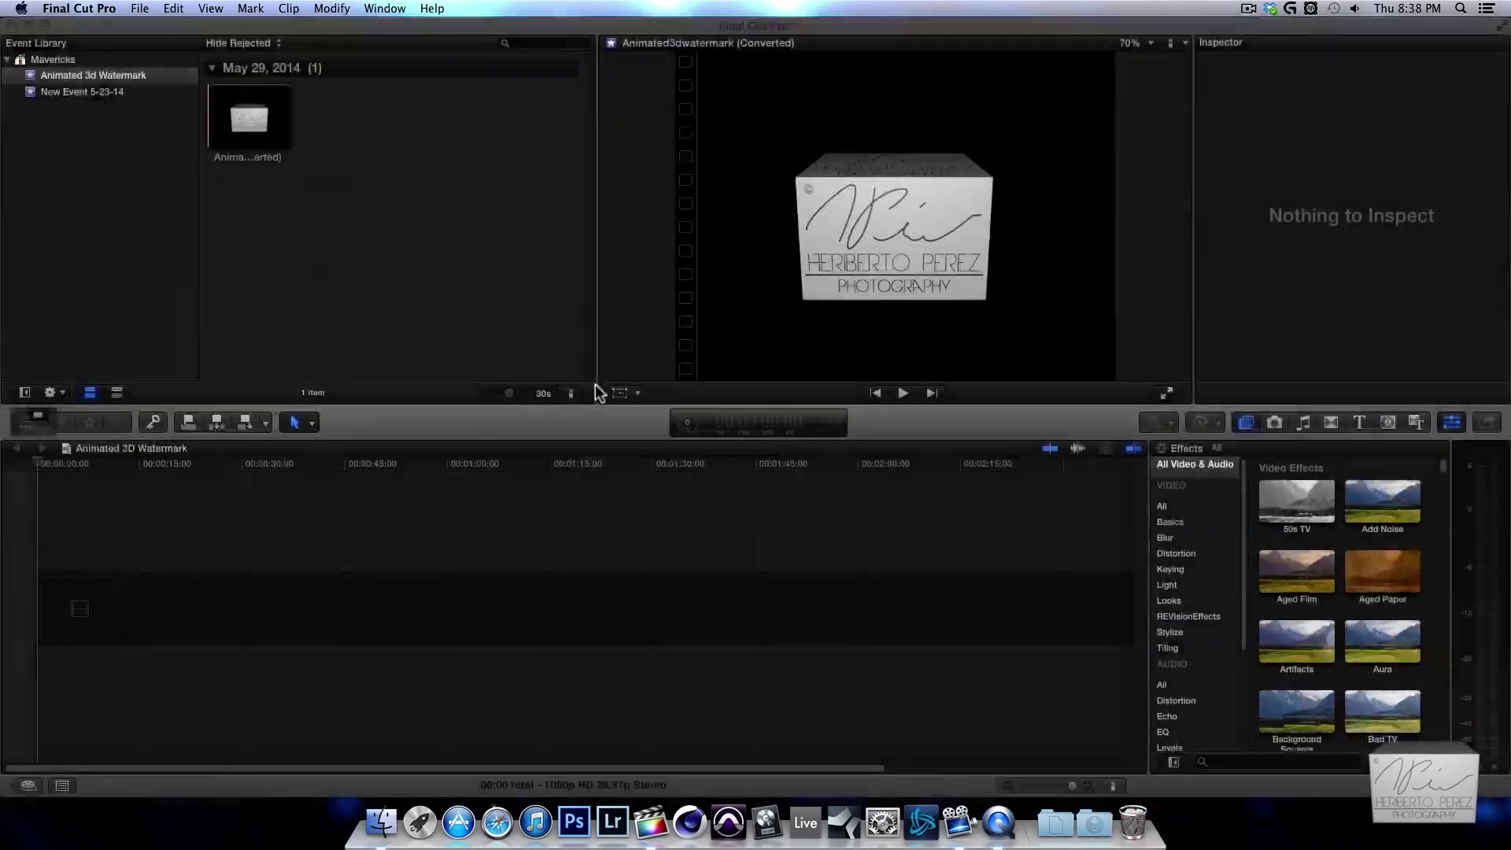
- Import Ha-x Logo official.jpg from the Pictures folder into the event
right_click(374, 238)
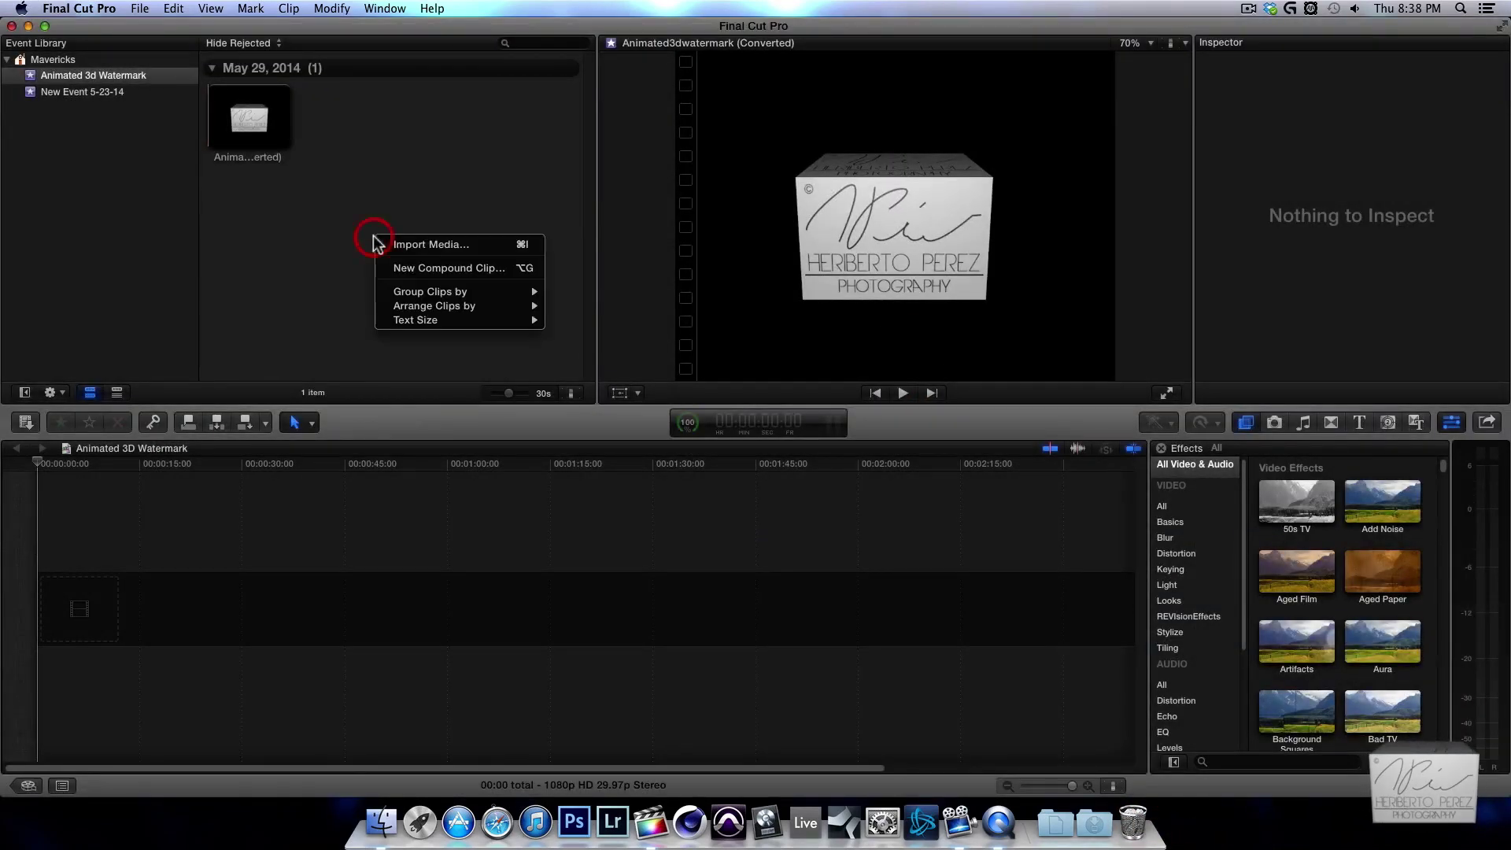
click(488, 245)
click(318, 200)
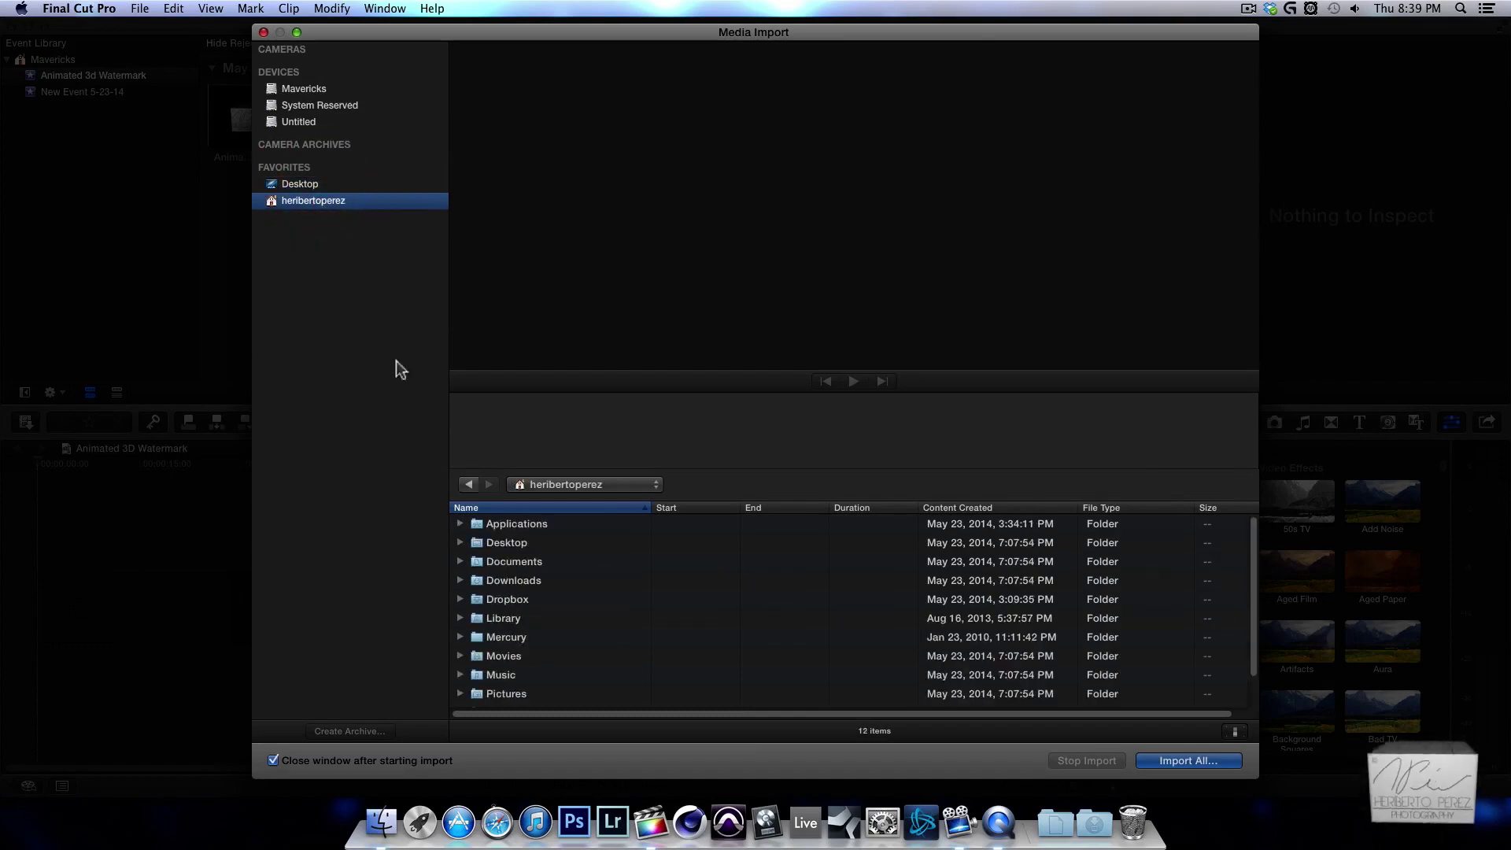
click(460, 693)
click(533, 585)
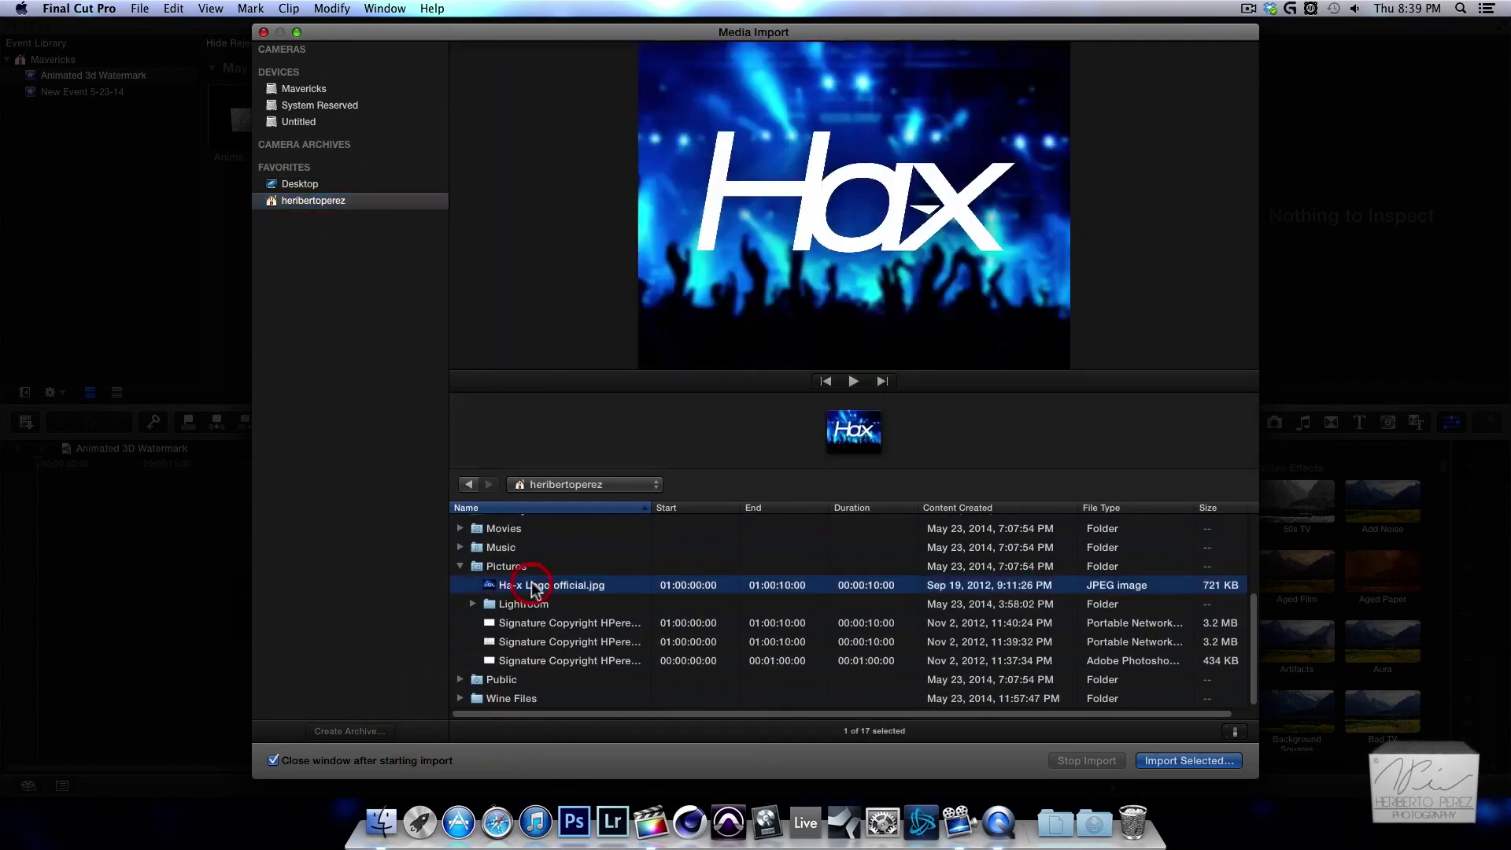
click(1156, 767)
click(945, 433)
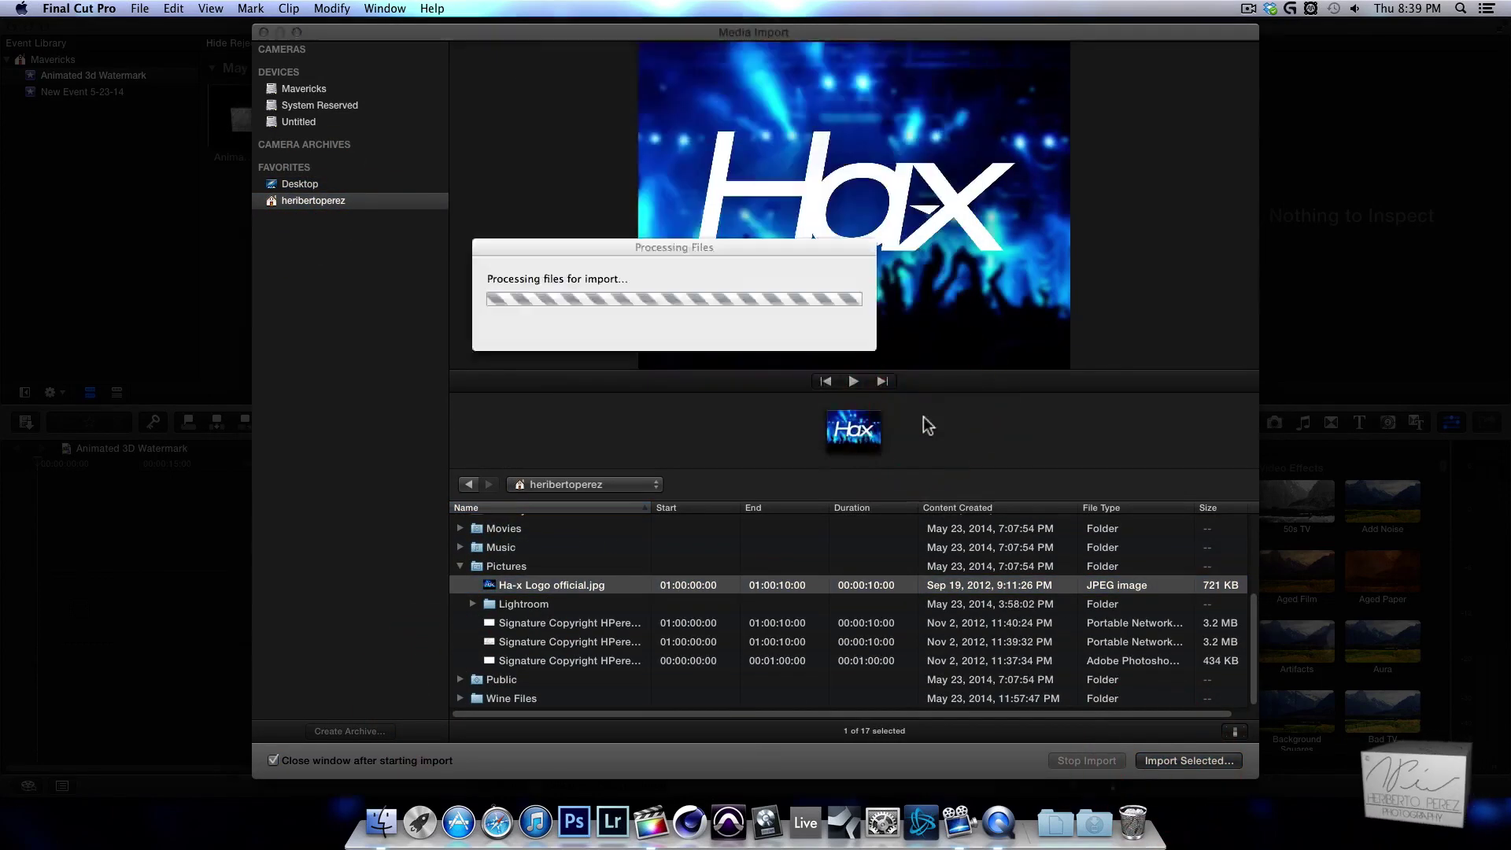
- Drag the Ha-x Logo official clip into the empty timeline
click(124, 512)
click(234, 226)
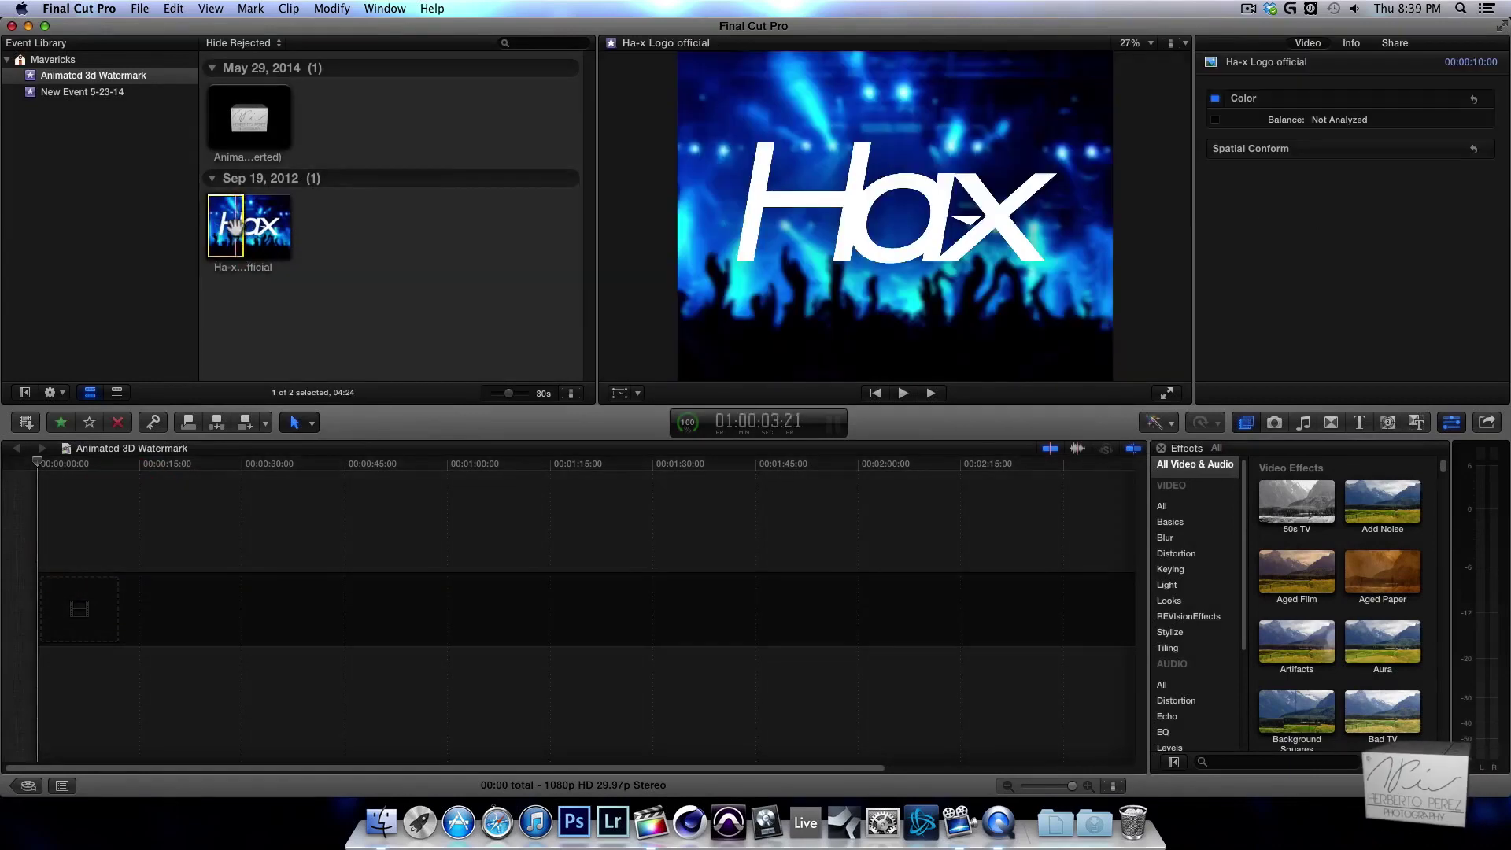
drag(234, 226, 95, 606)
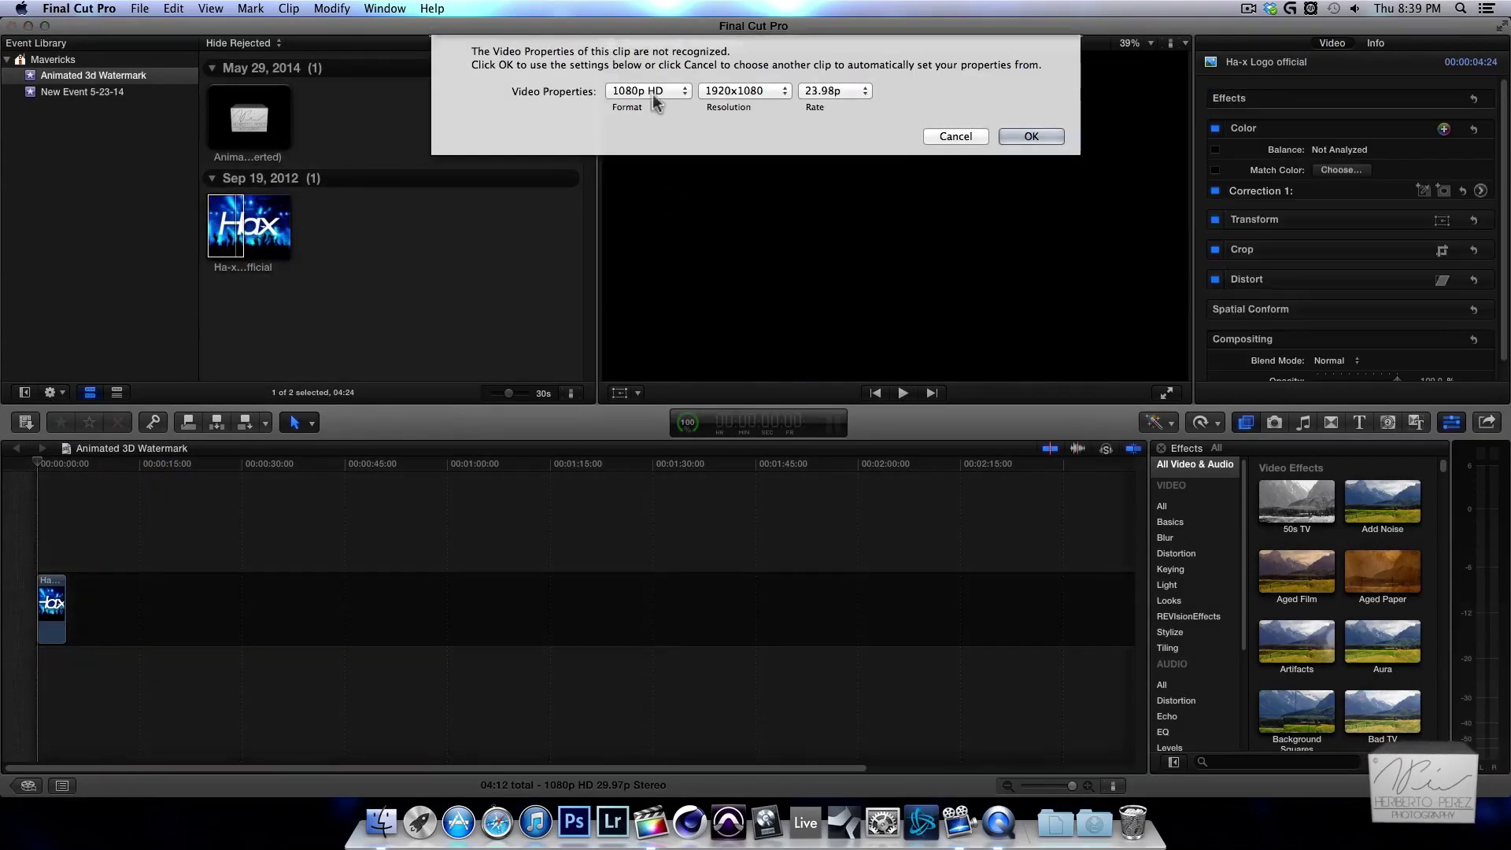
- Accept the suggested video properties and scale the Ha-x photo up to fill the frame
click(1029, 137)
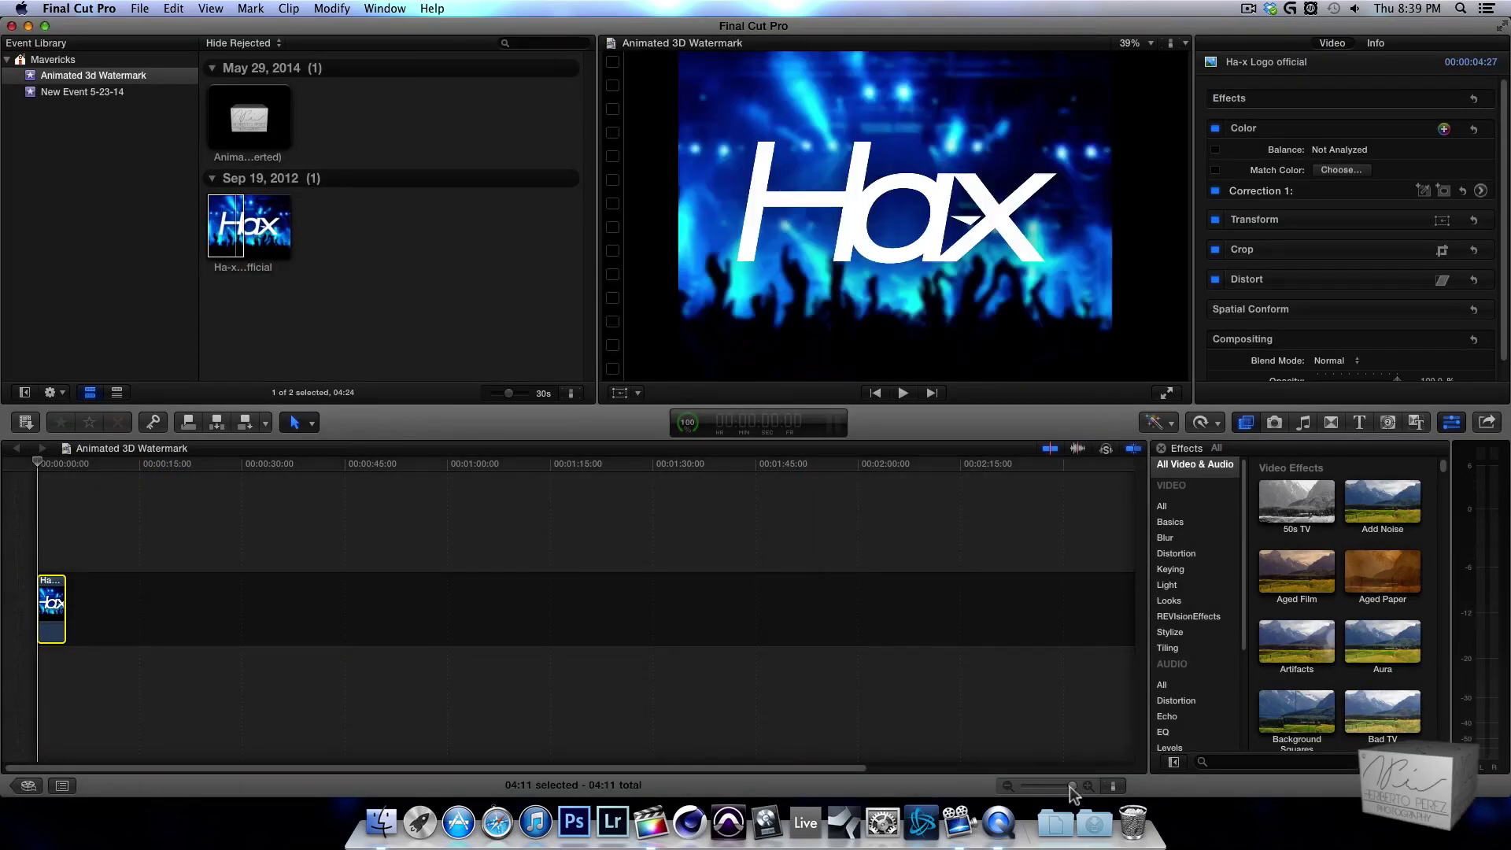
drag(1072, 785, 1040, 795)
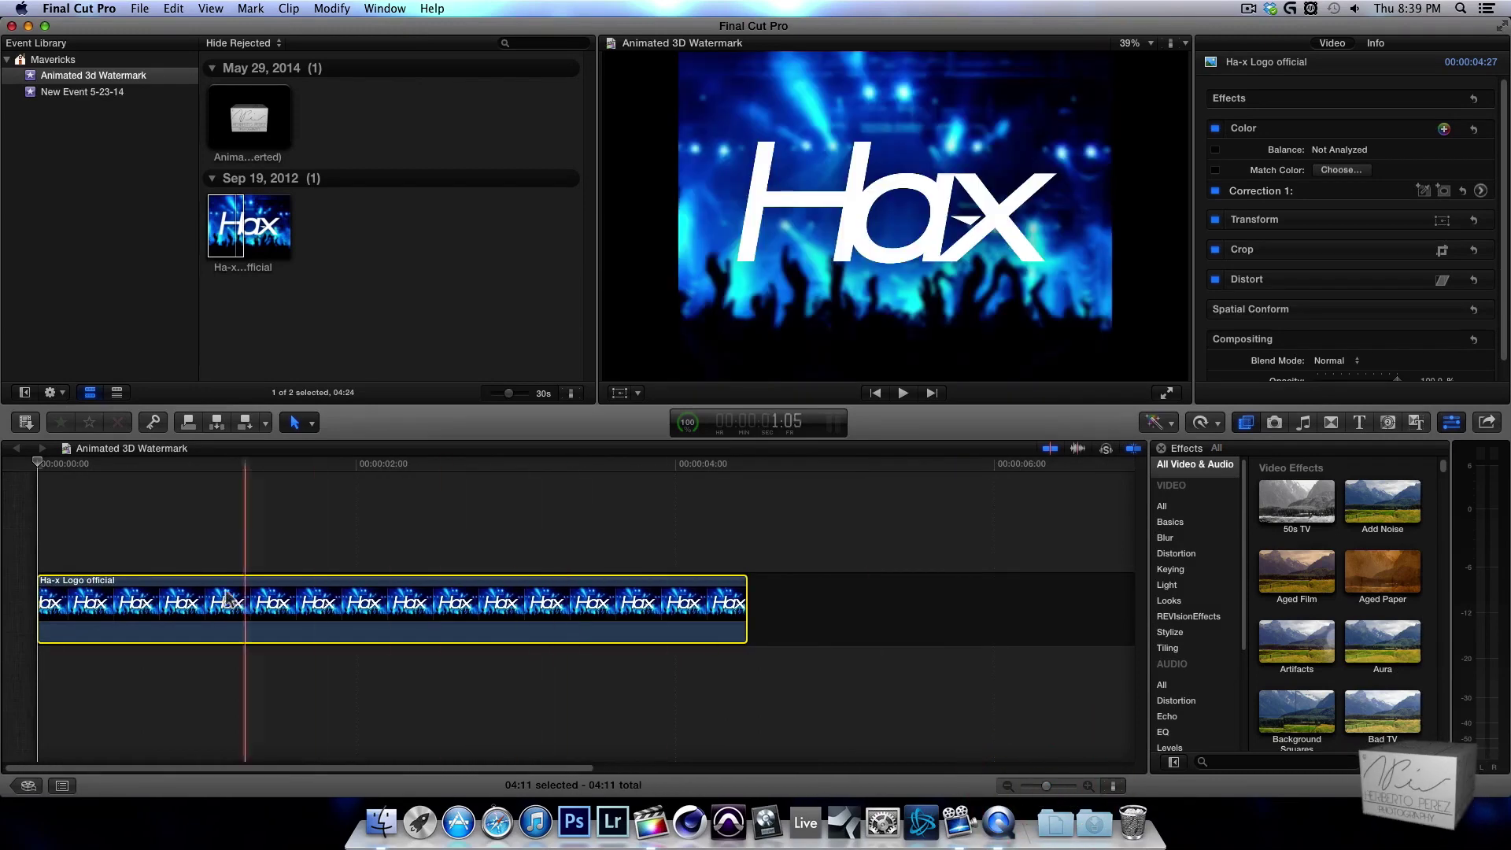
click(620, 393)
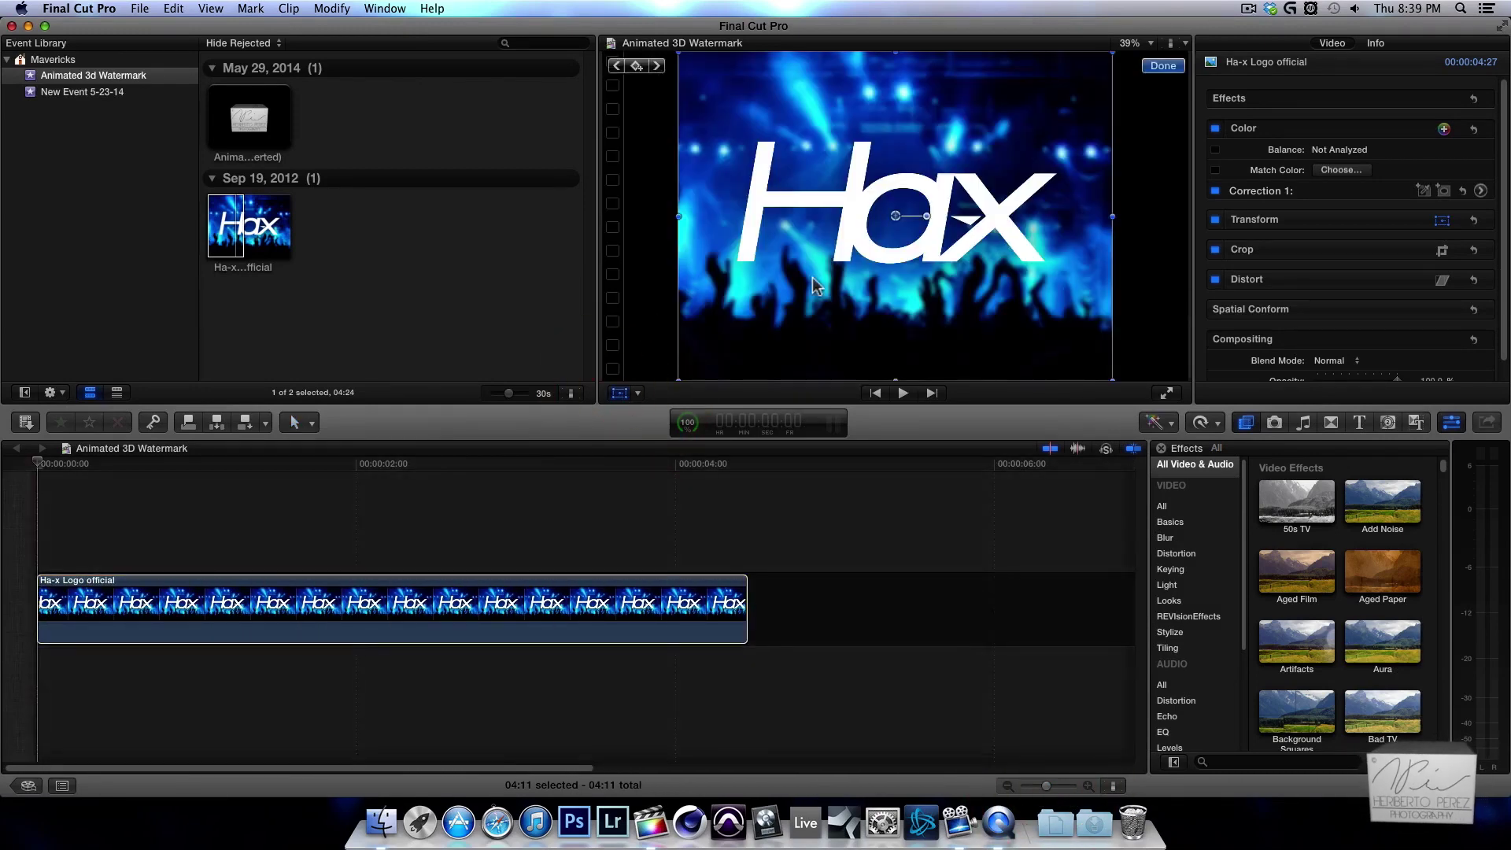
drag(1110, 219, 1188, 209)
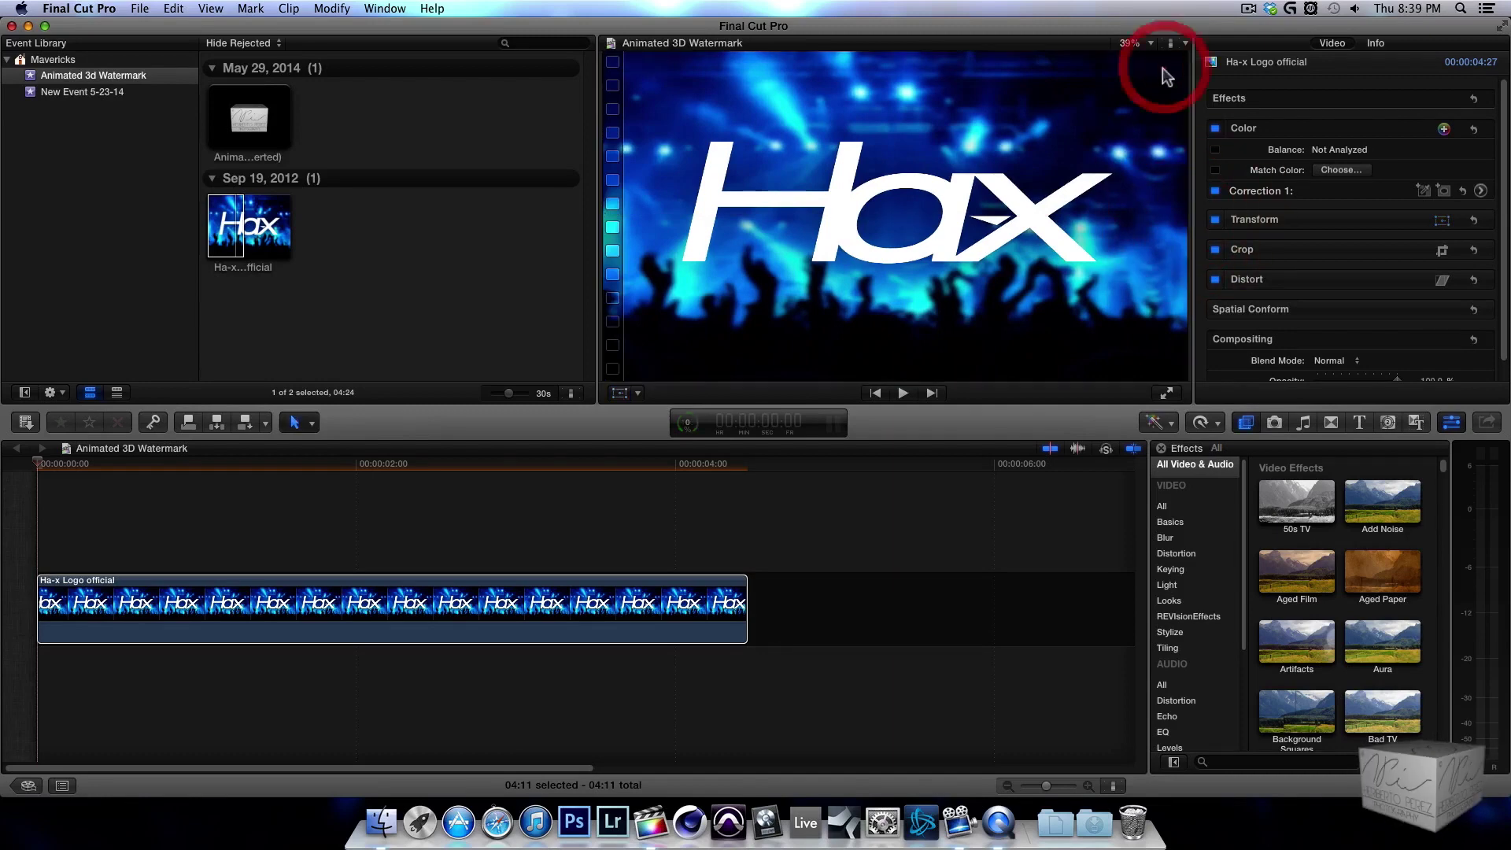
click(1164, 65)
click(266, 140)
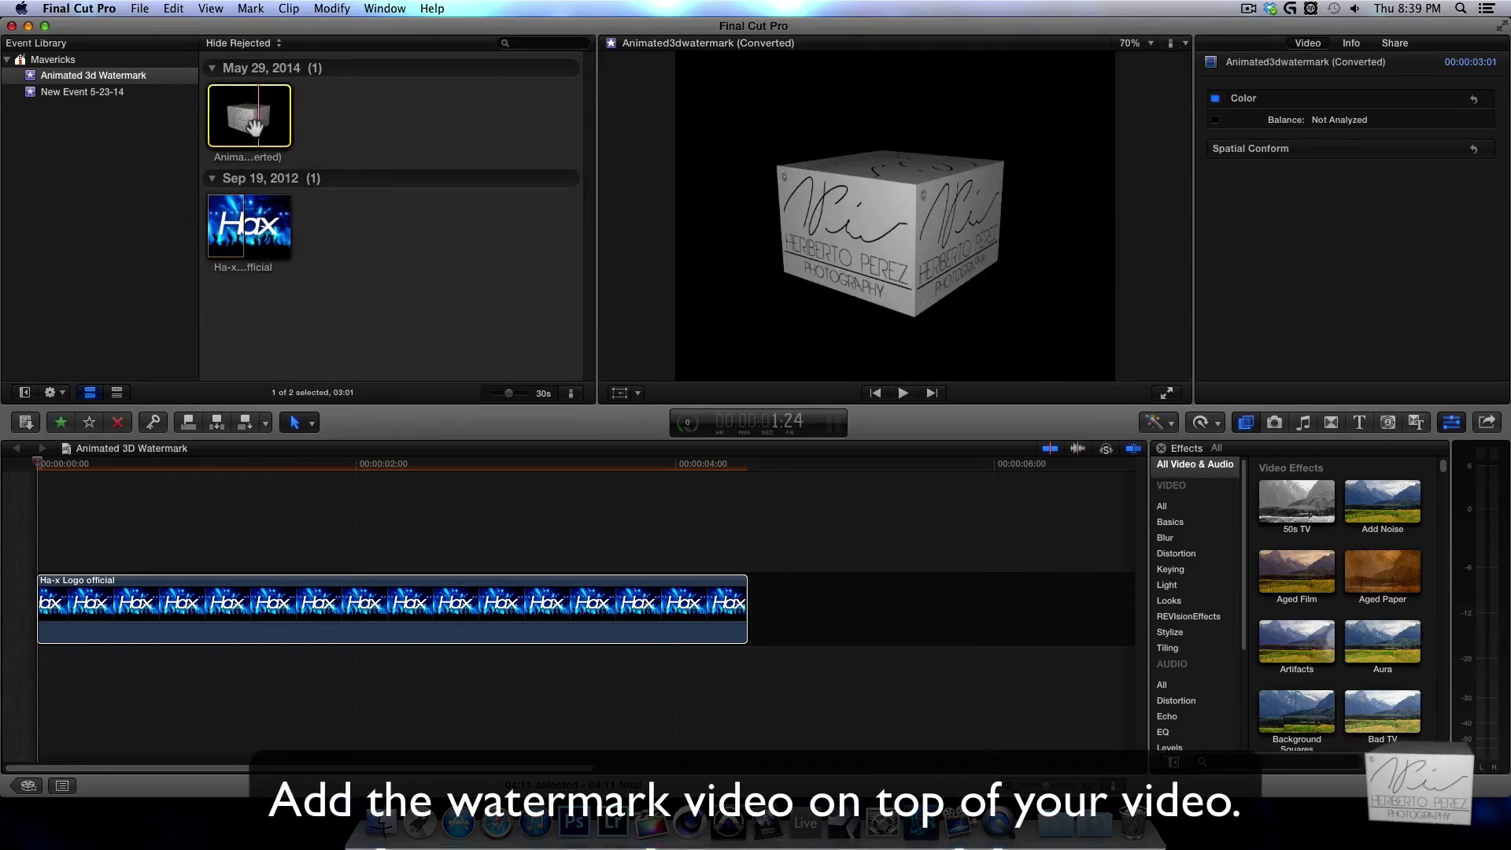
- Layer the Animated3dwatermark (Converted) clip above the Ha-x Logo clip and select it
drag(242, 126, 43, 533)
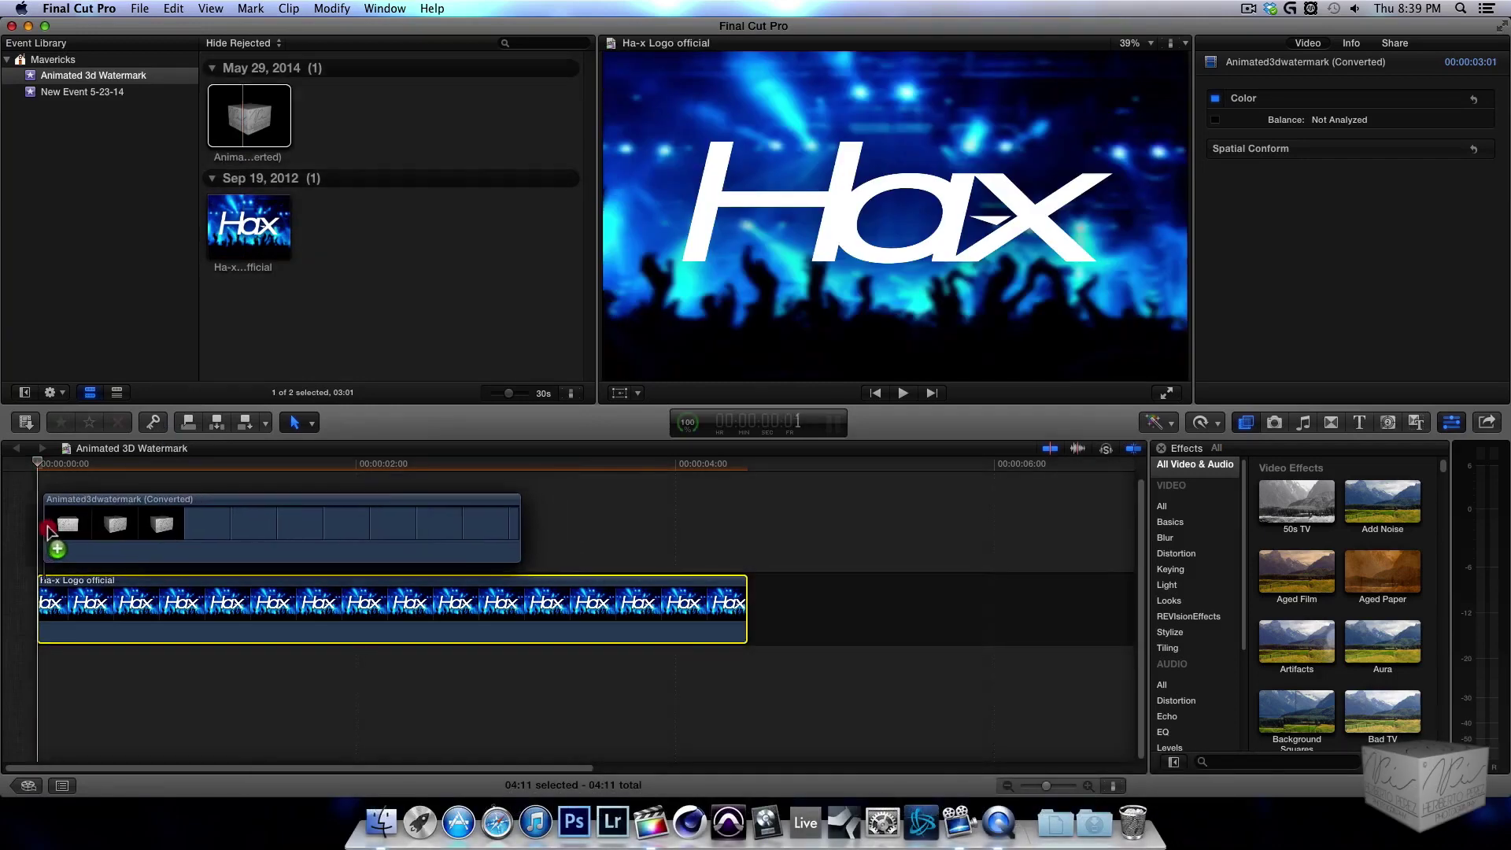
drag(74, 472, 169, 475)
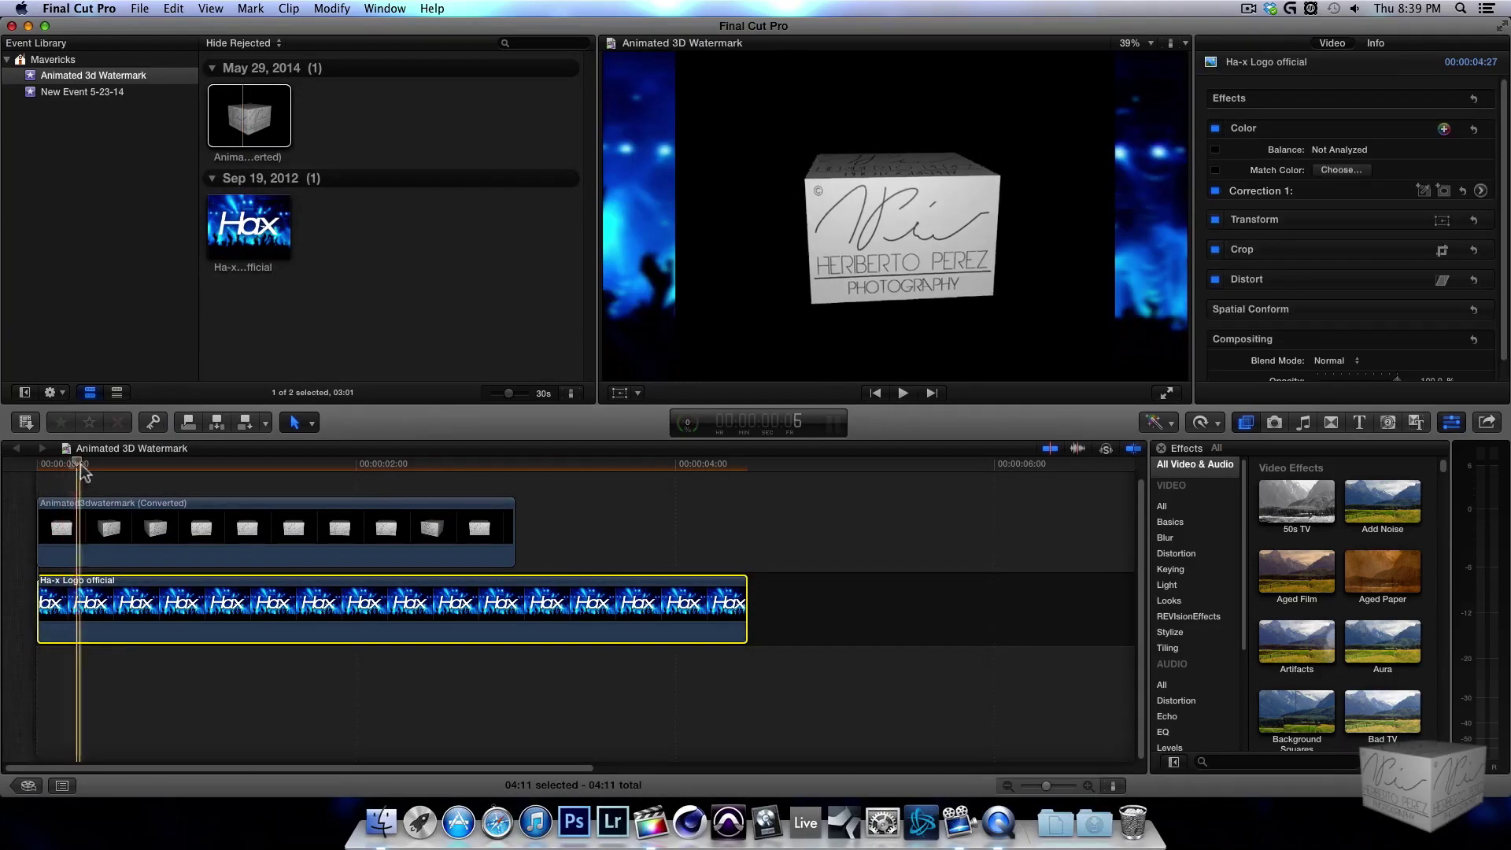
click(191, 512)
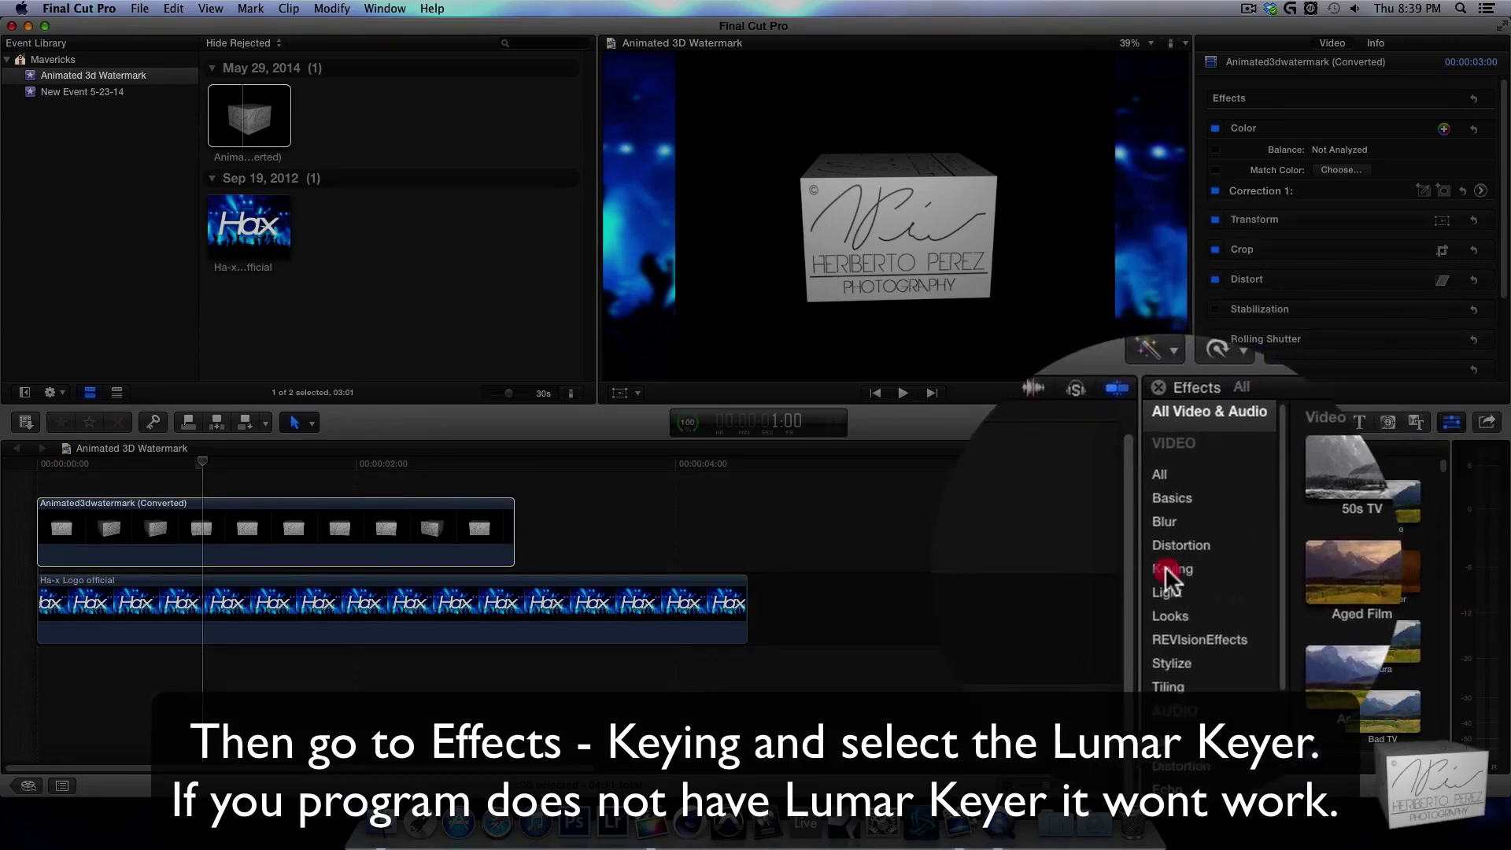
- Apply the Keying category's Luma Keyer to the watermark clip in the timeline
click(1165, 568)
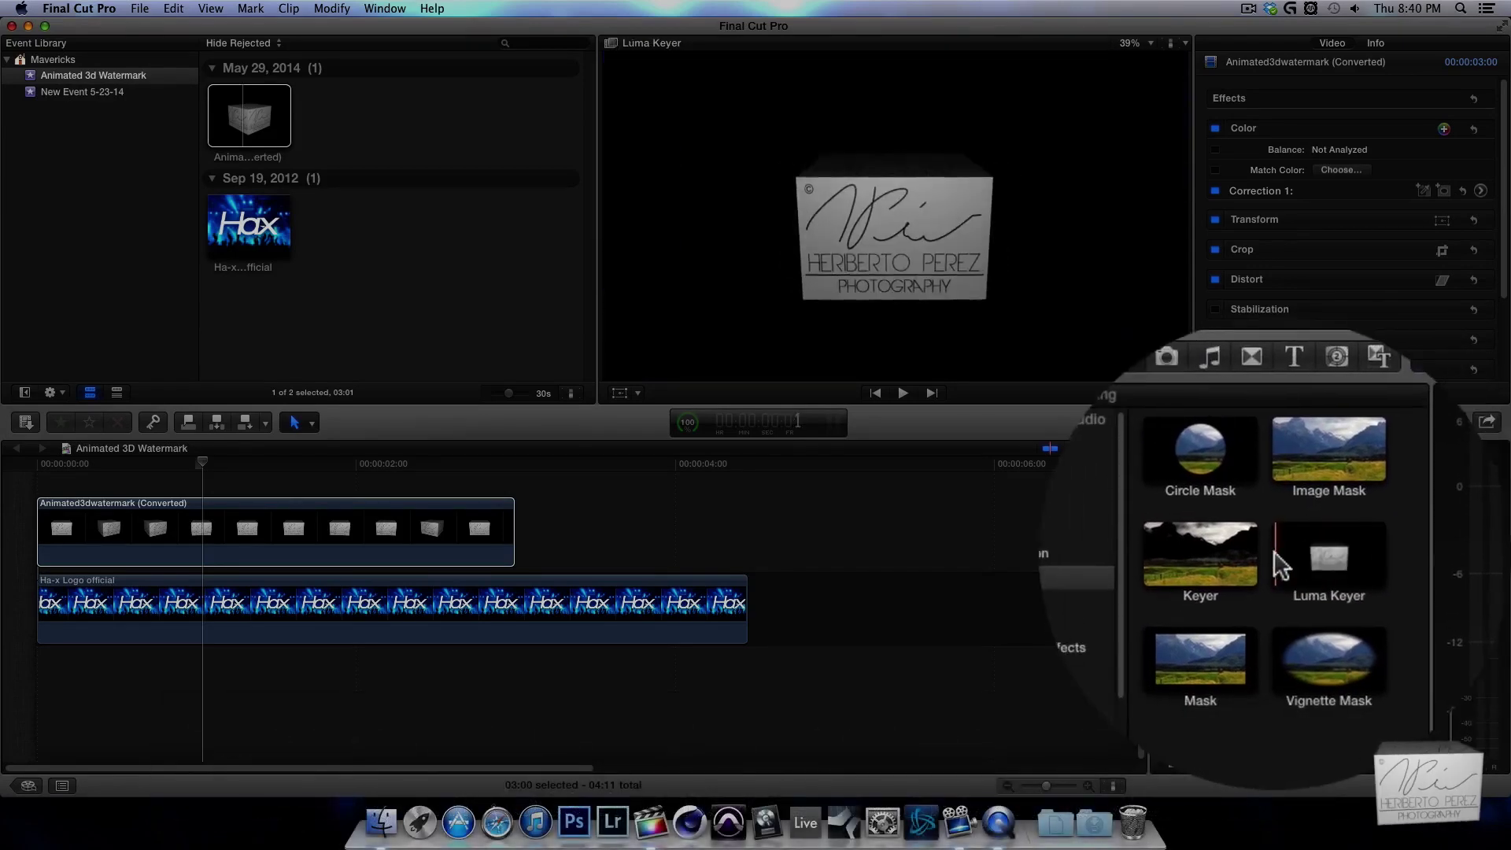
click(1328, 561)
drag(1328, 560, 334, 541)
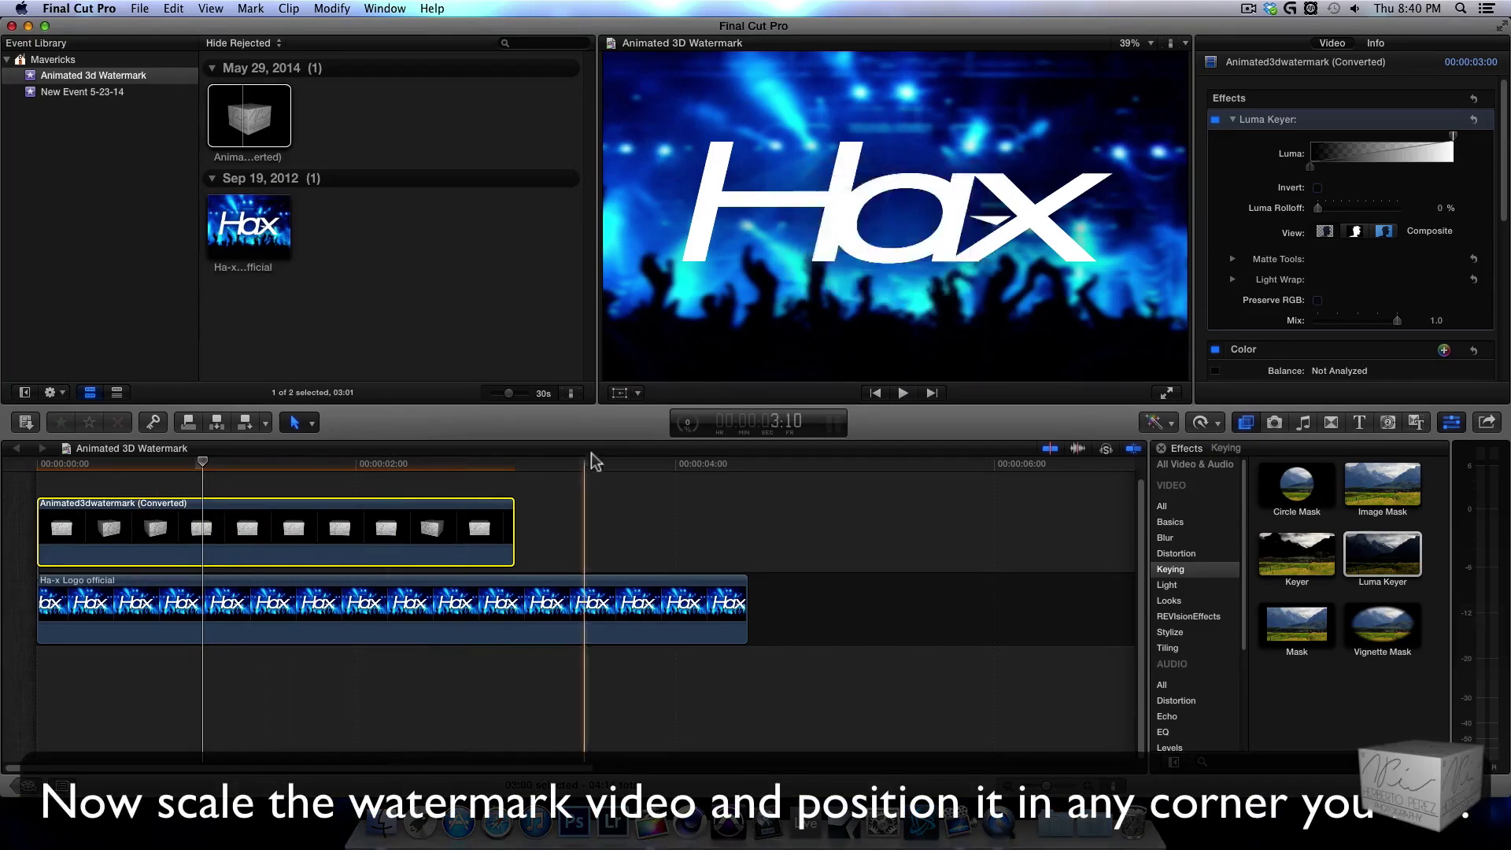
- Scale the watermark cube to about 32% and move it to the bottom-left corner
click(620, 396)
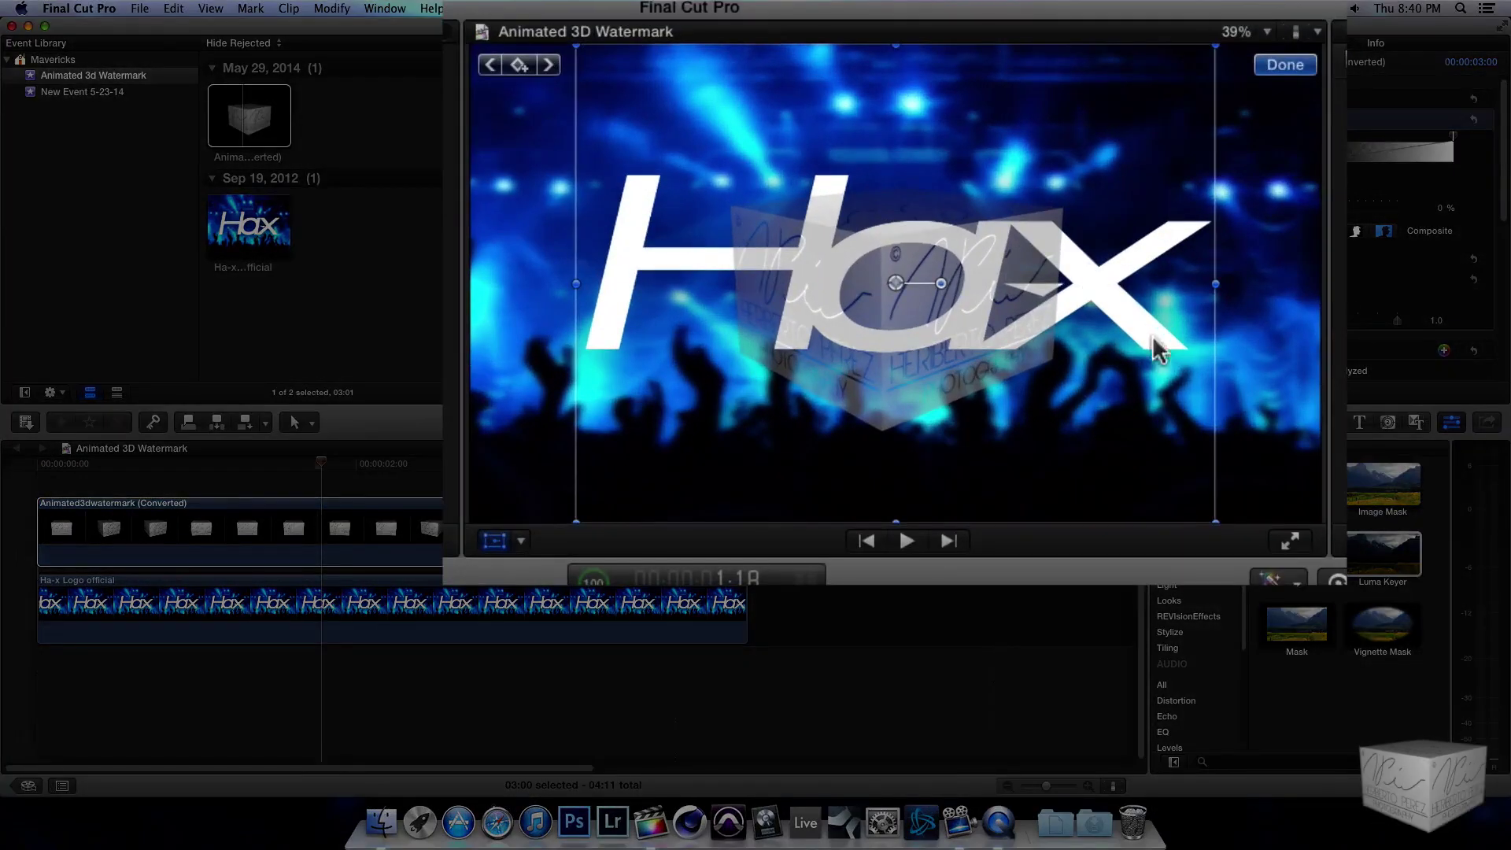
mouse_move(1216, 519)
mouse_down()
mouse_move(889, 353)
mouse_move(913, 350)
mouse_up()
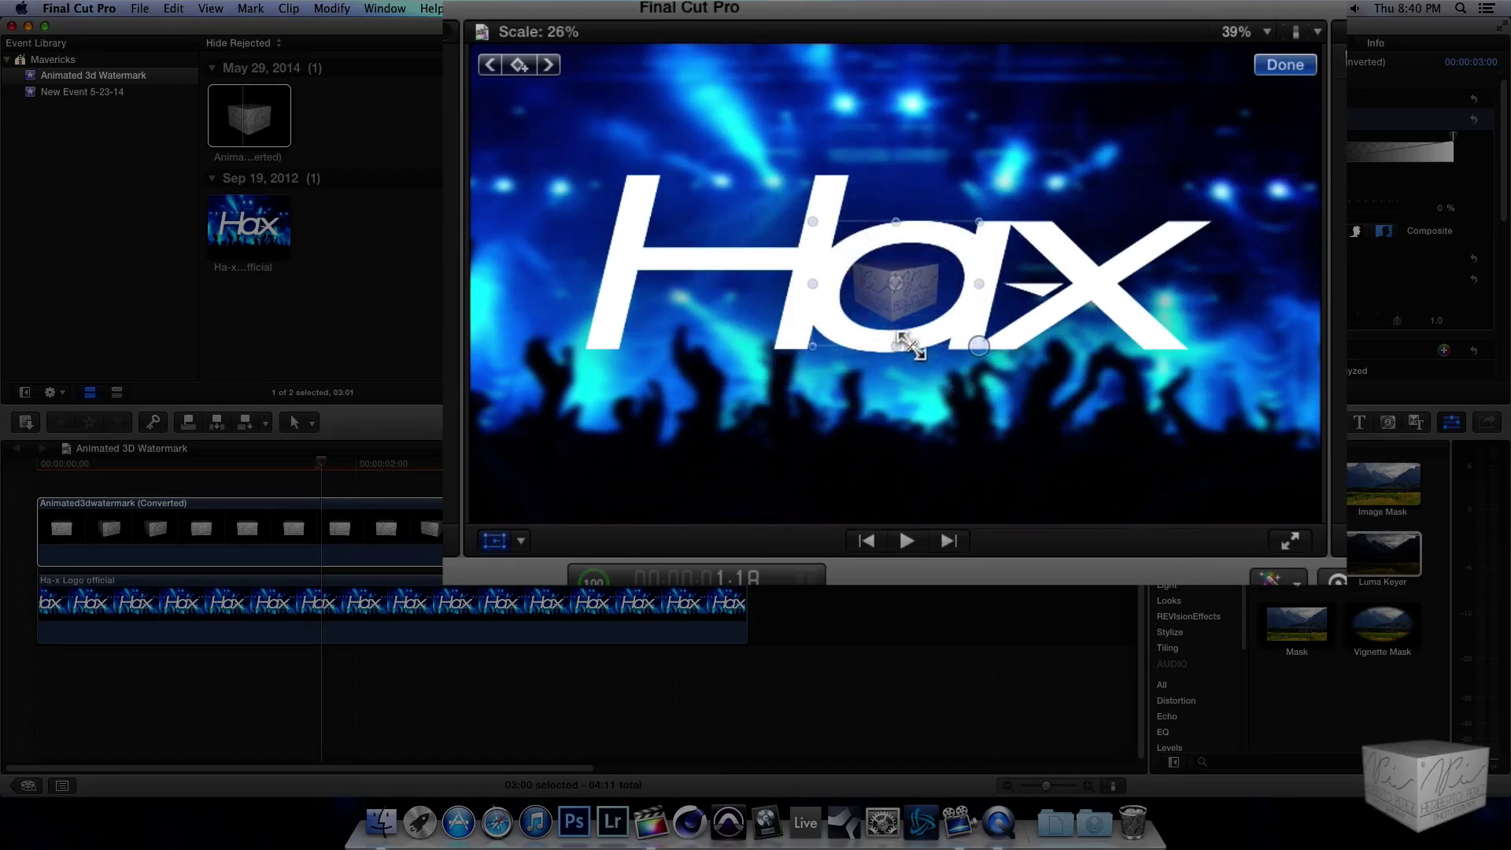
drag(895, 285, 546, 467)
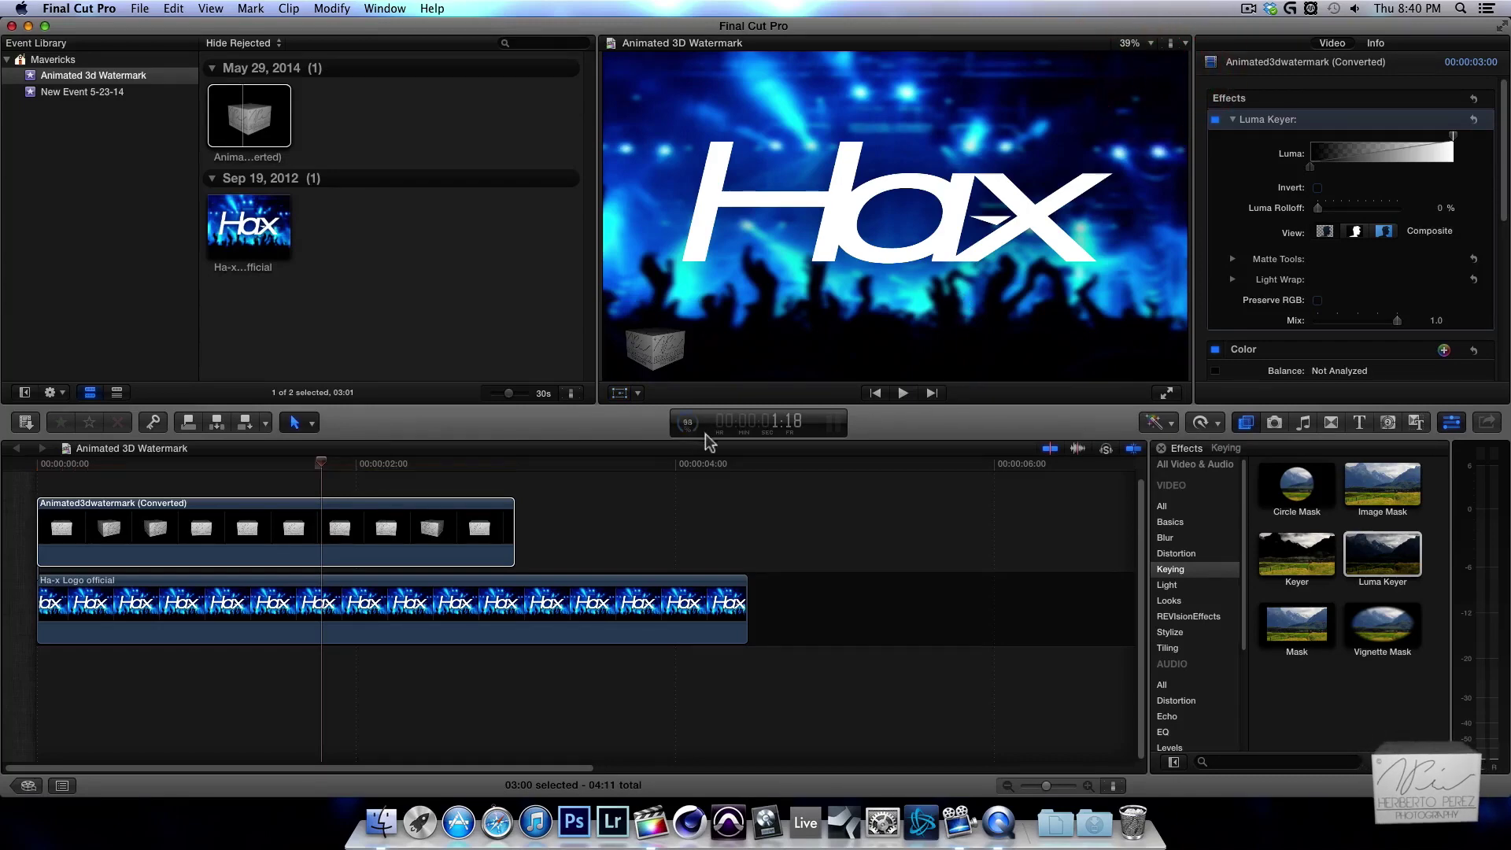
- Play the composite back from the start to check the spinning keyed cube
click(295, 467)
drag(45, 479, 36, 475)
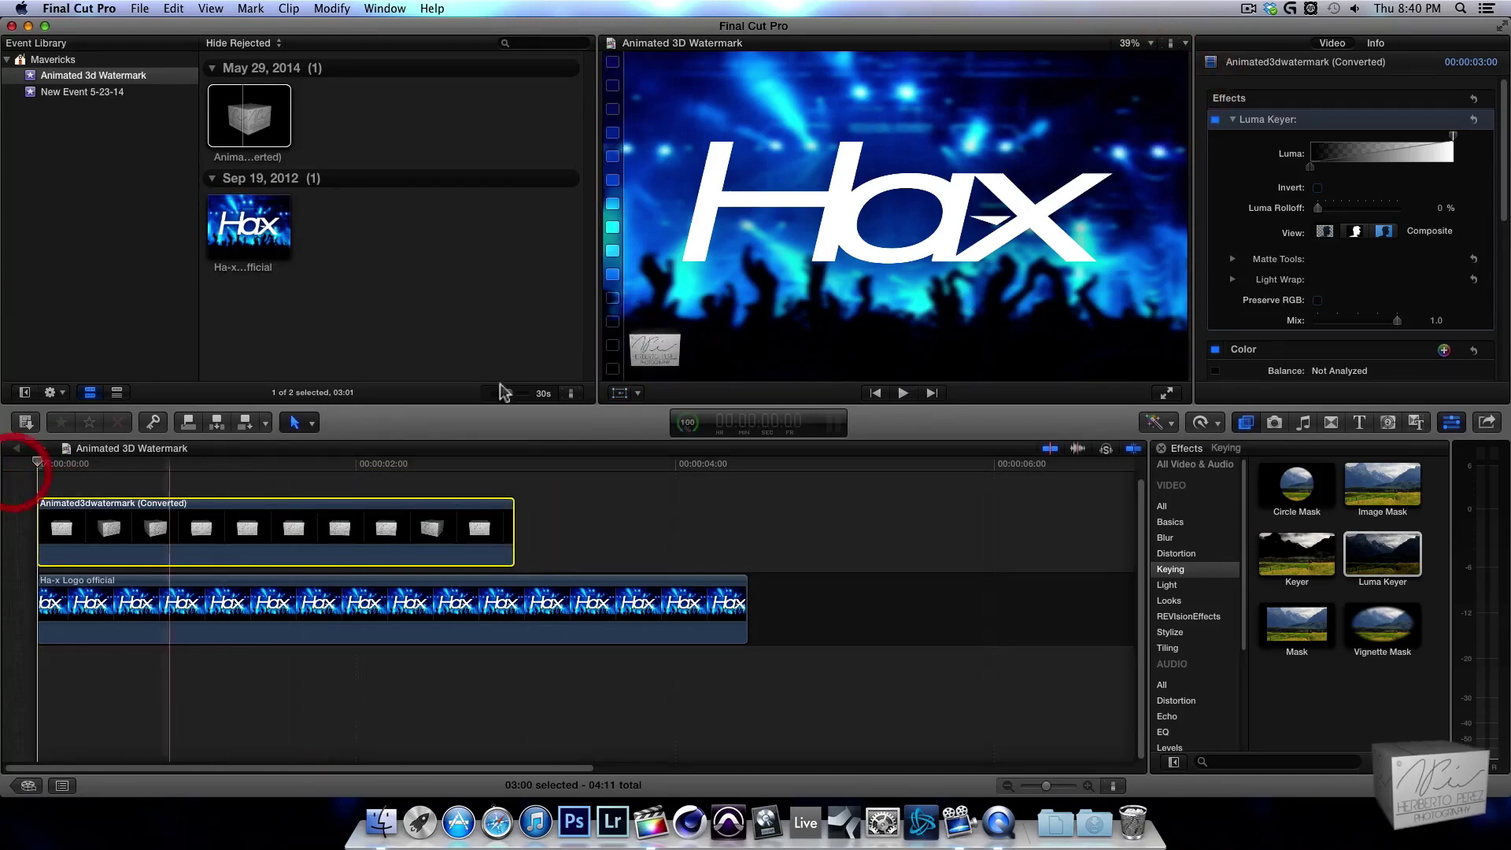
click(904, 394)
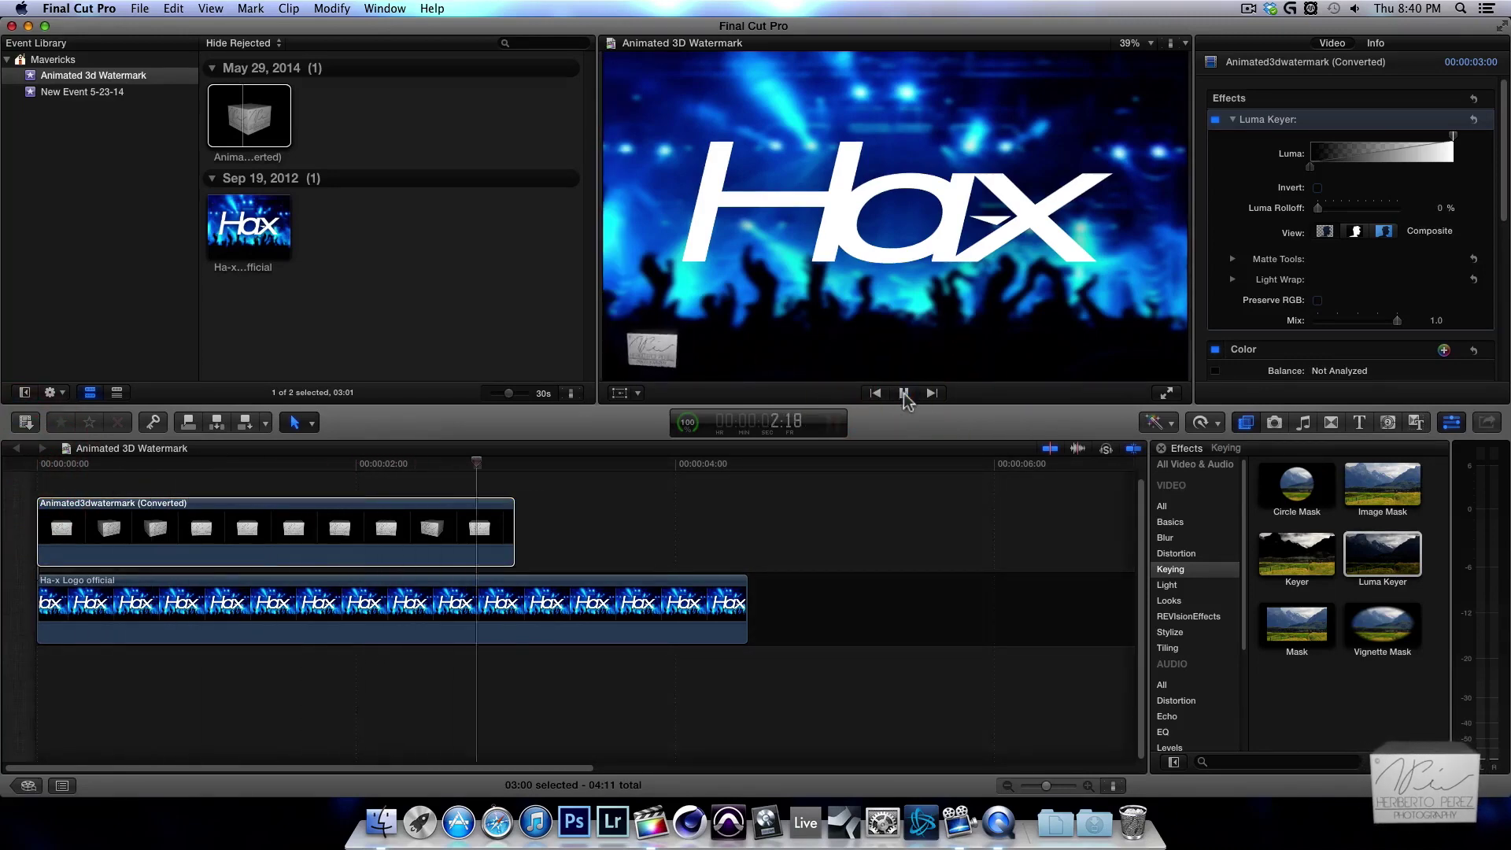
drag(480, 466, 445, 467)
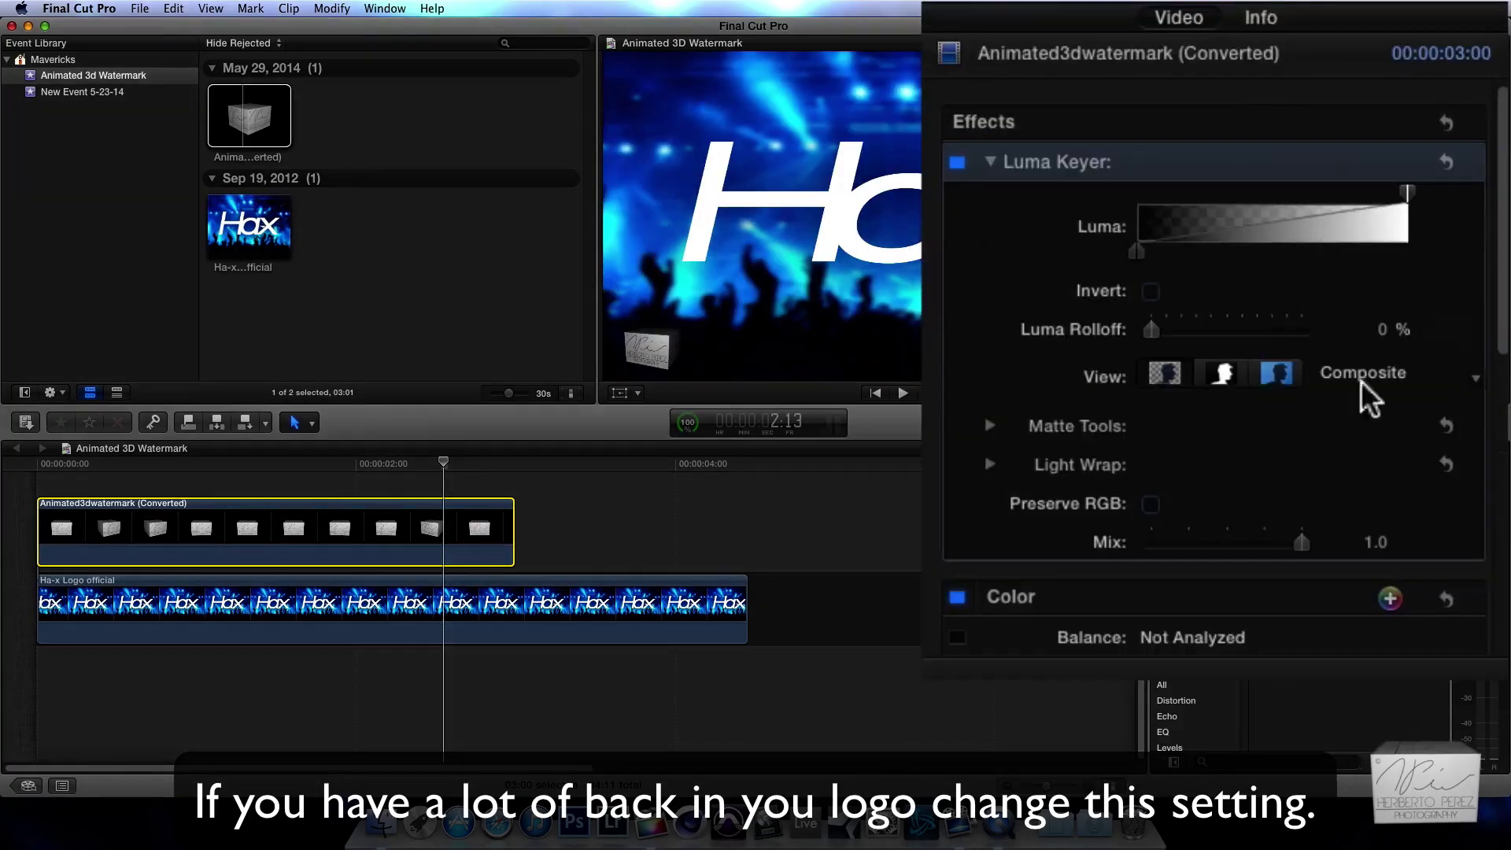
- Expand the Luma Keyer's Matte Tools and set Fill Holes to 6.92
click(989, 464)
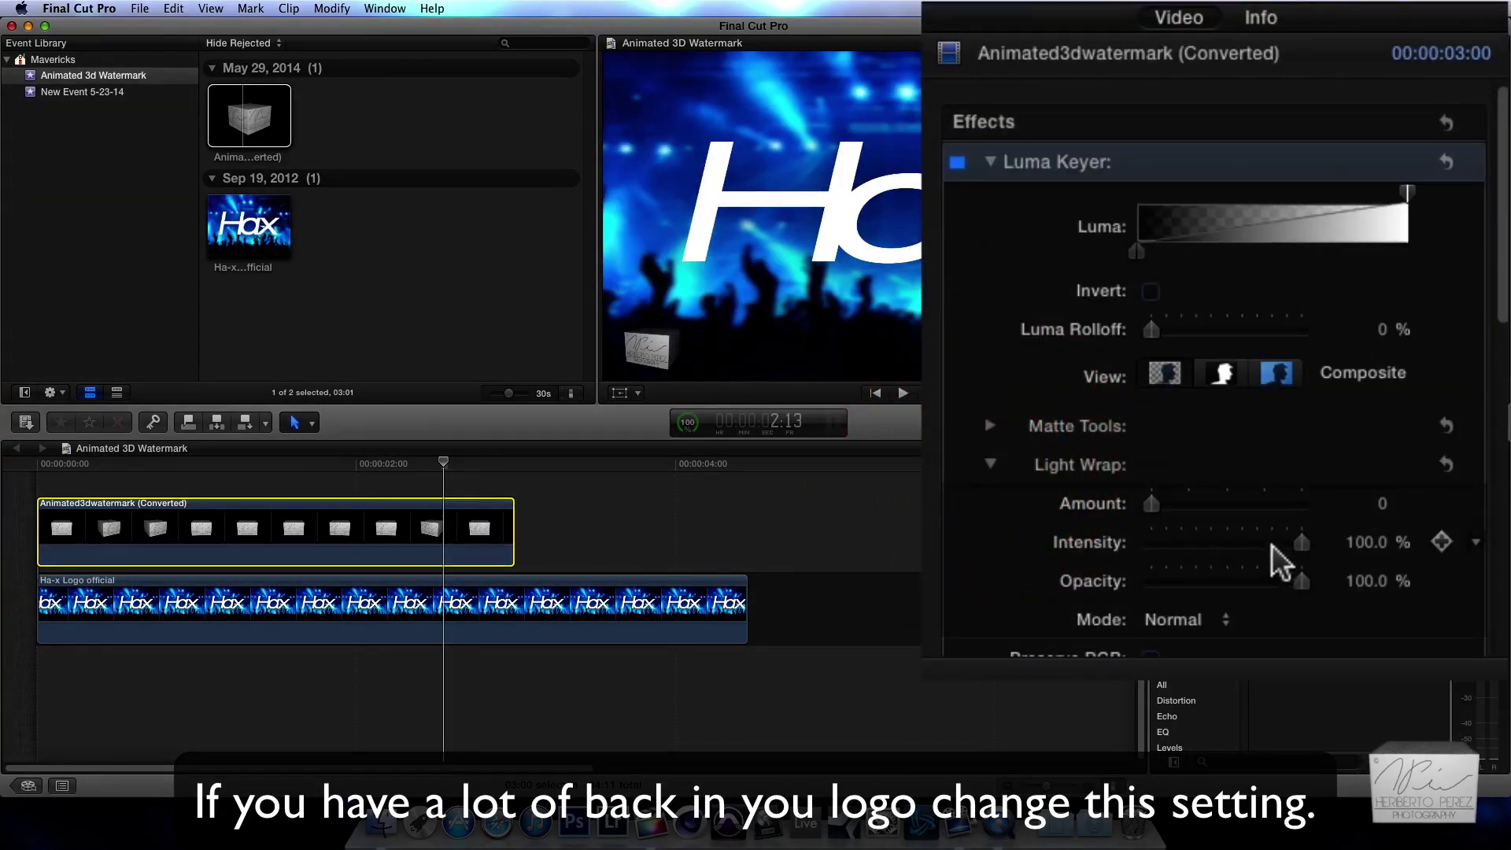
click(989, 425)
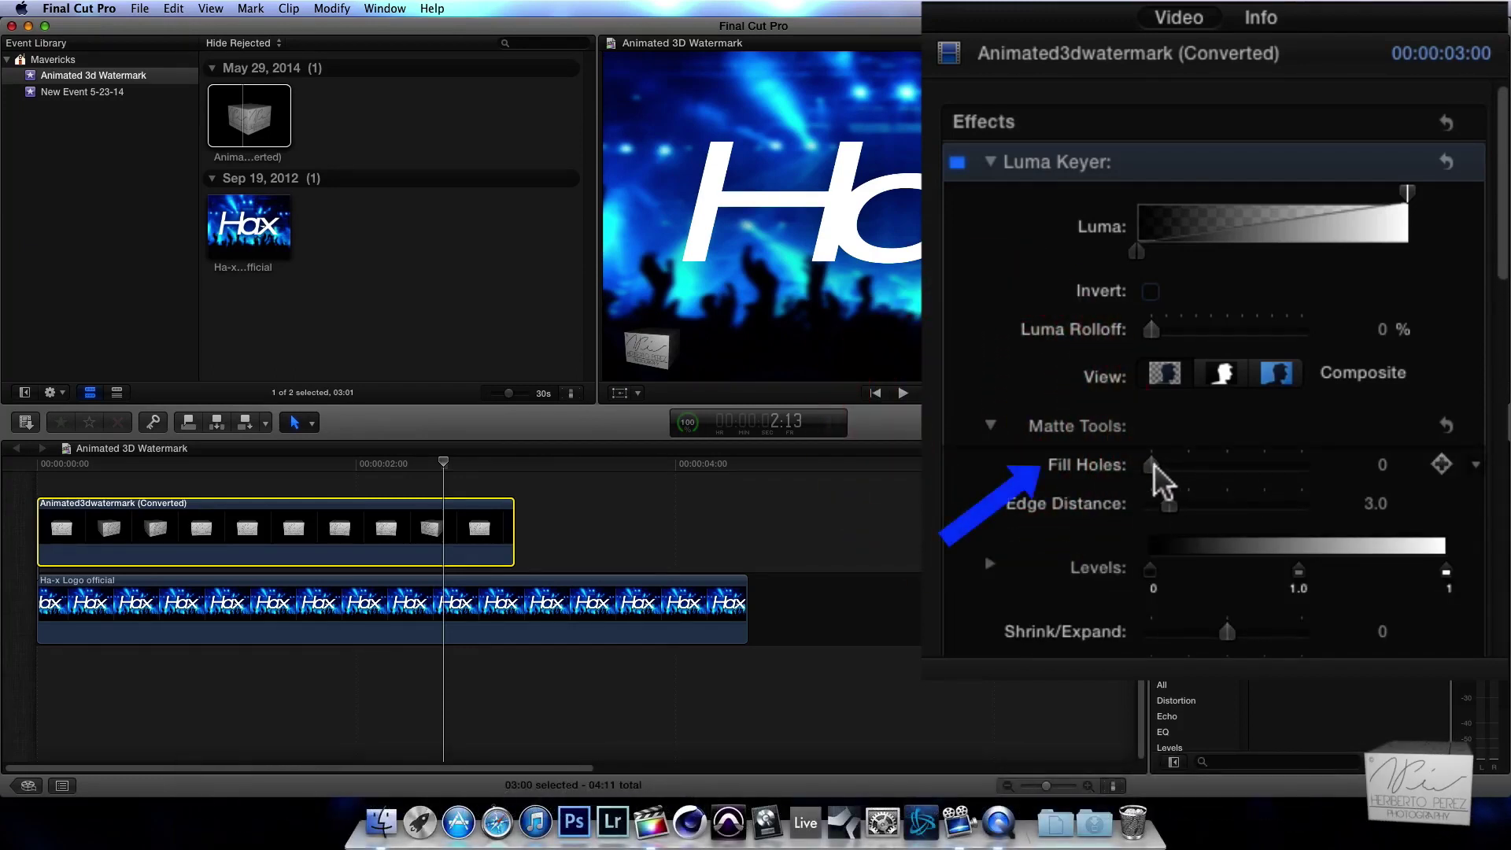
mouse_move(1154, 465)
mouse_down()
mouse_move(1227, 470)
mouse_move(1320, 290)
mouse_move(1373, 293)
mouse_up()
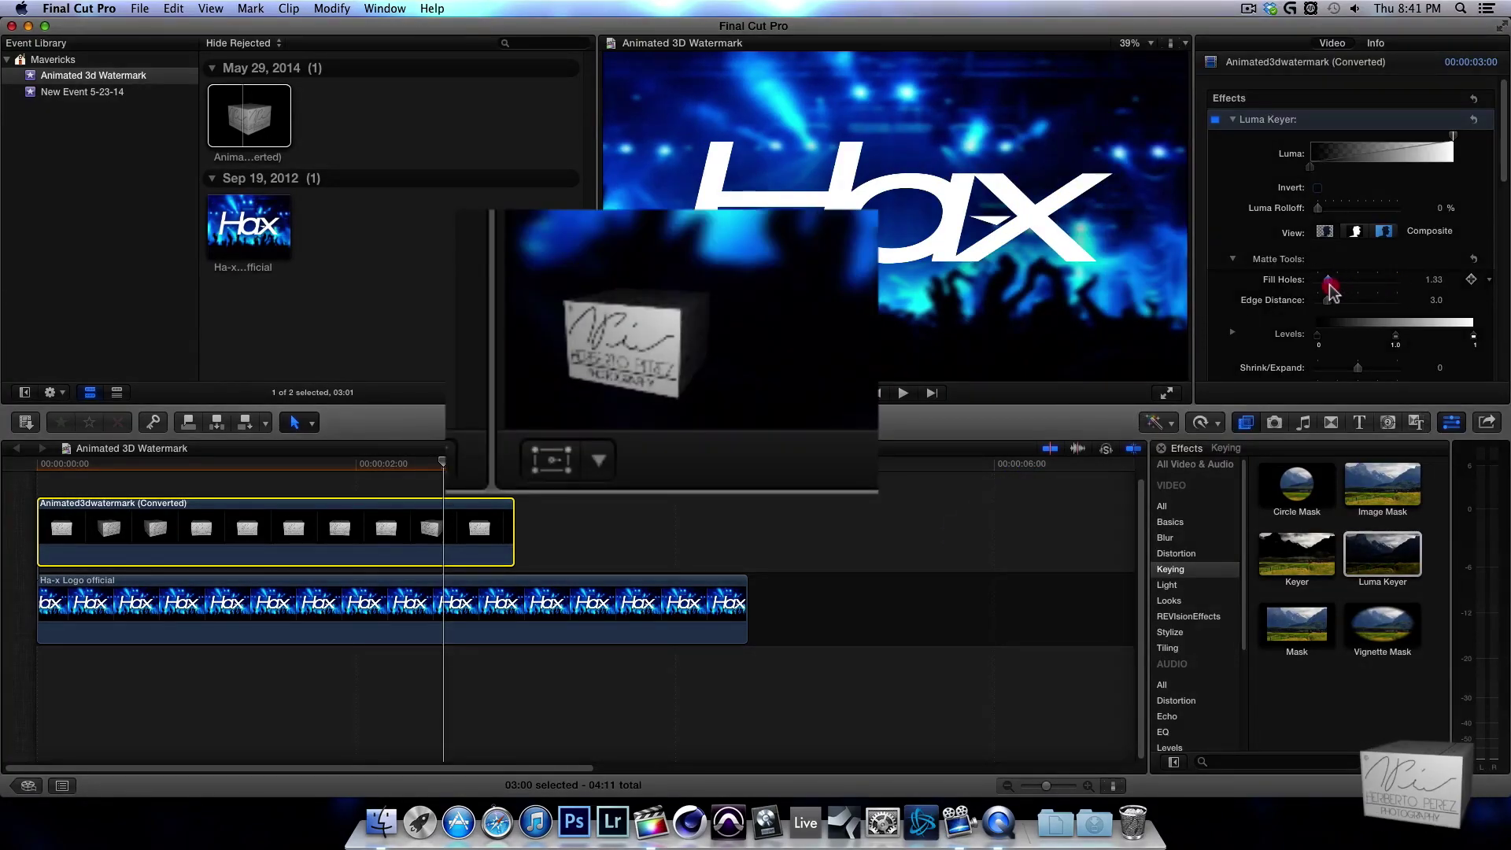
drag(1344, 293, 1308, 295)
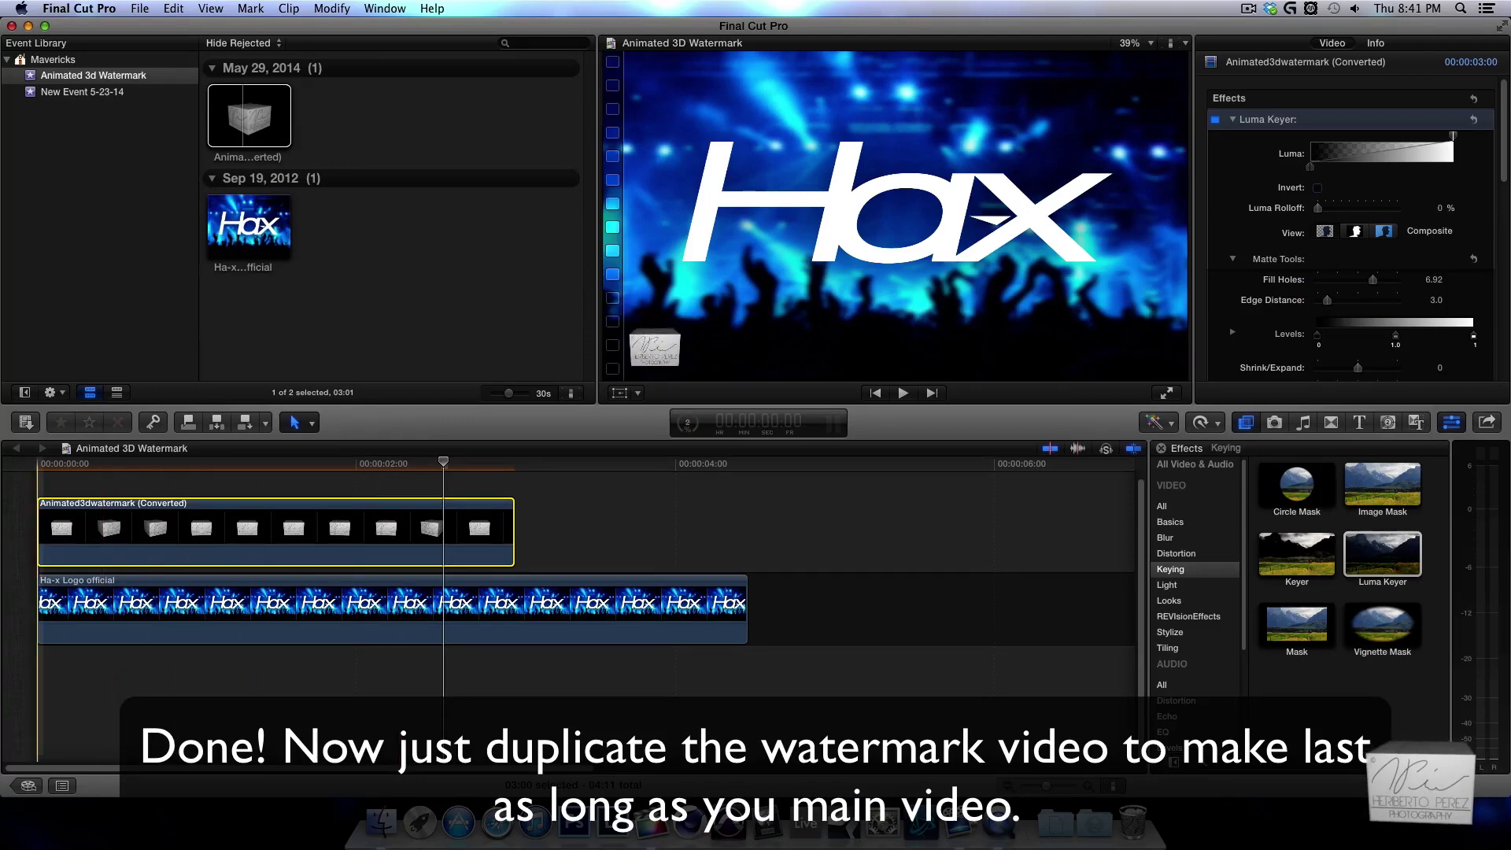
- Duplicate the watermark clip and the Ha-x Logo clip right after their originals
click(904, 393)
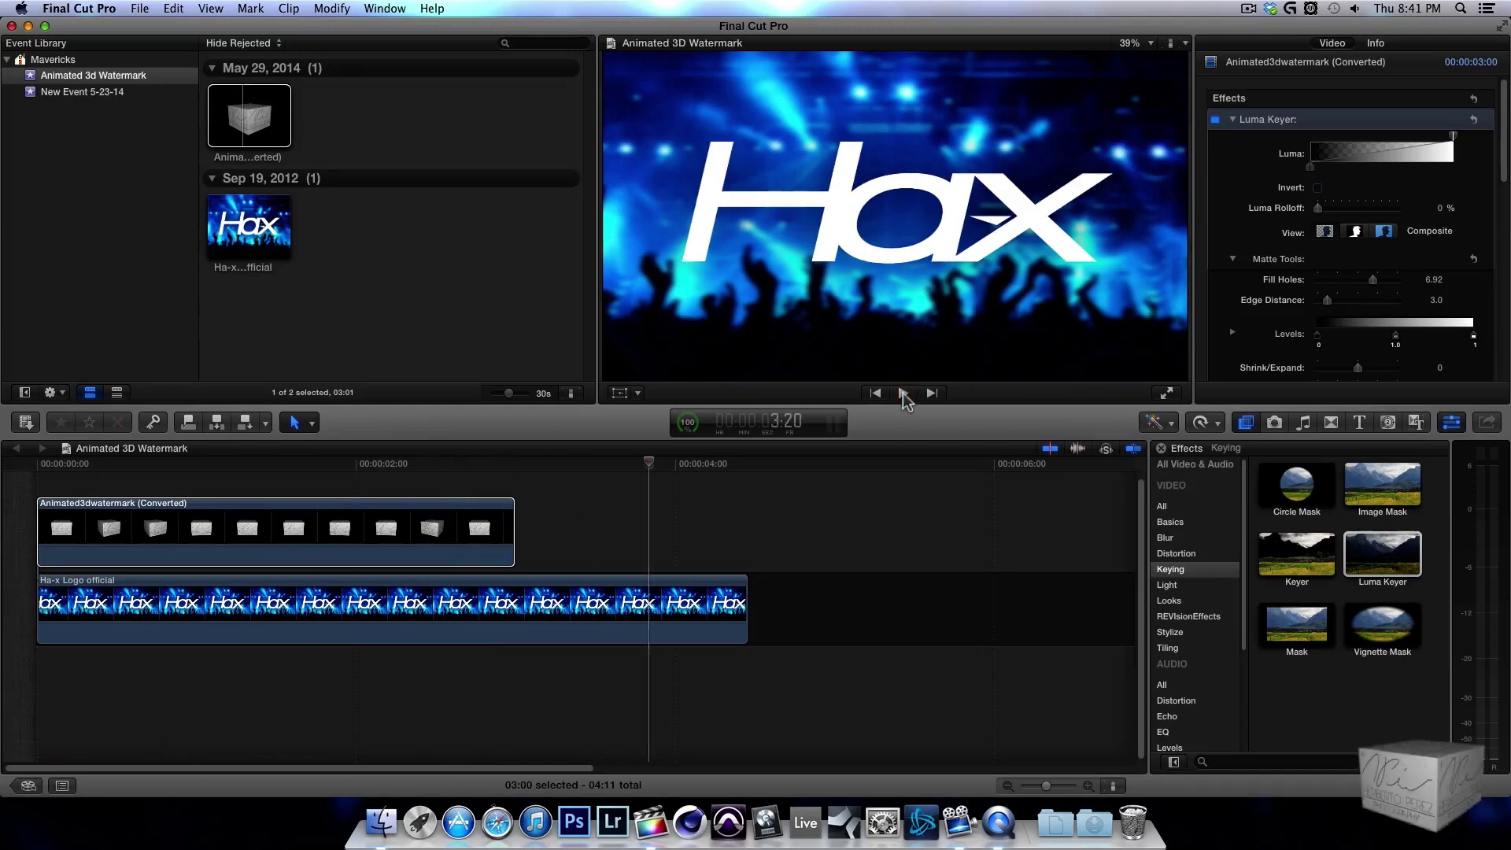
alt+drag(190, 512, 668, 510)
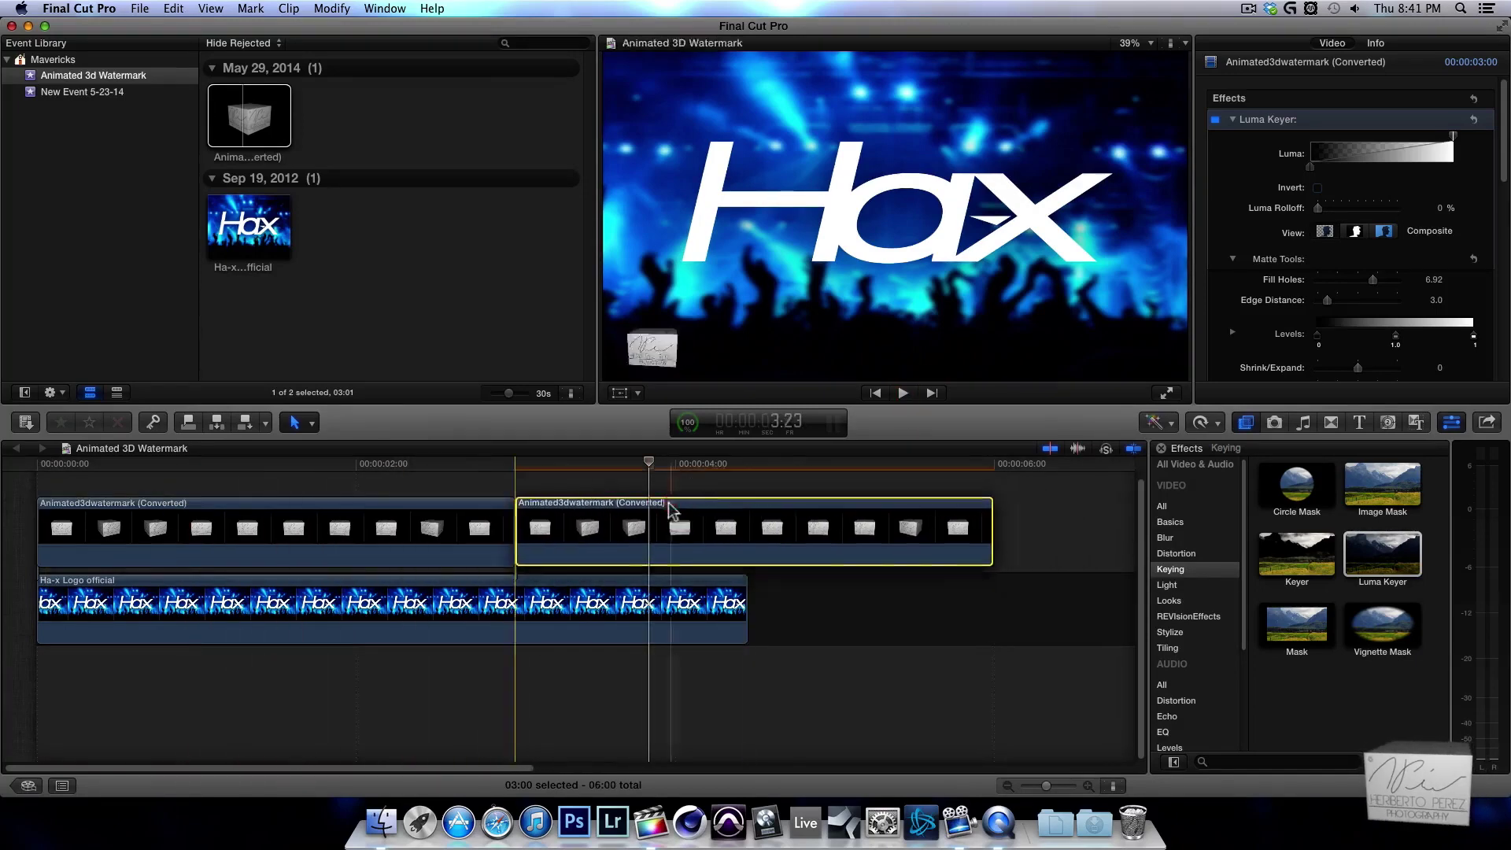
alt+drag(432, 602, 771, 602)
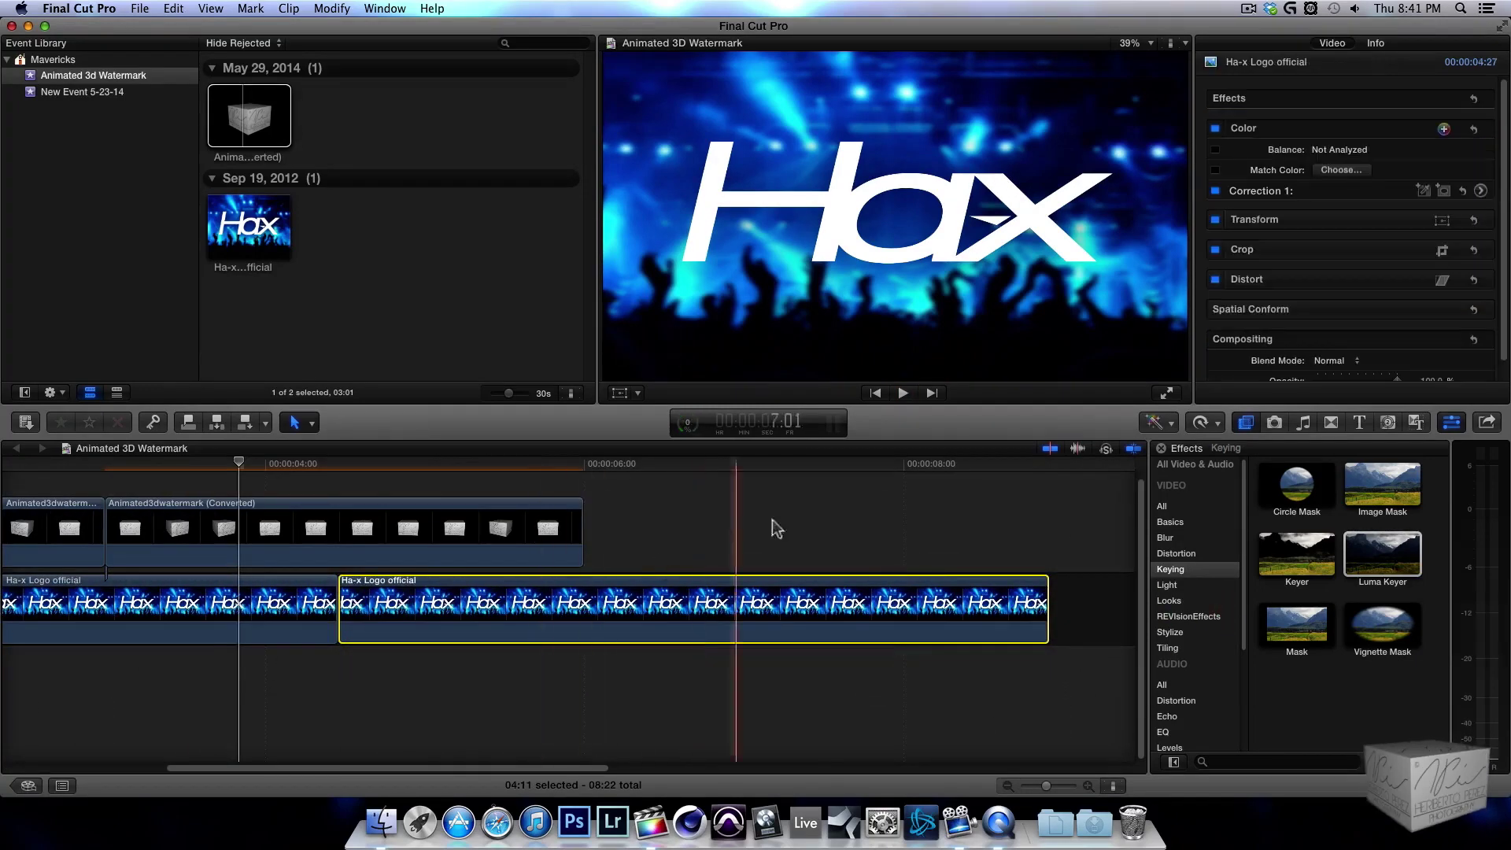
- Fit the whole timeline in view and play the video full screen
key(Home)
key(super+minus)
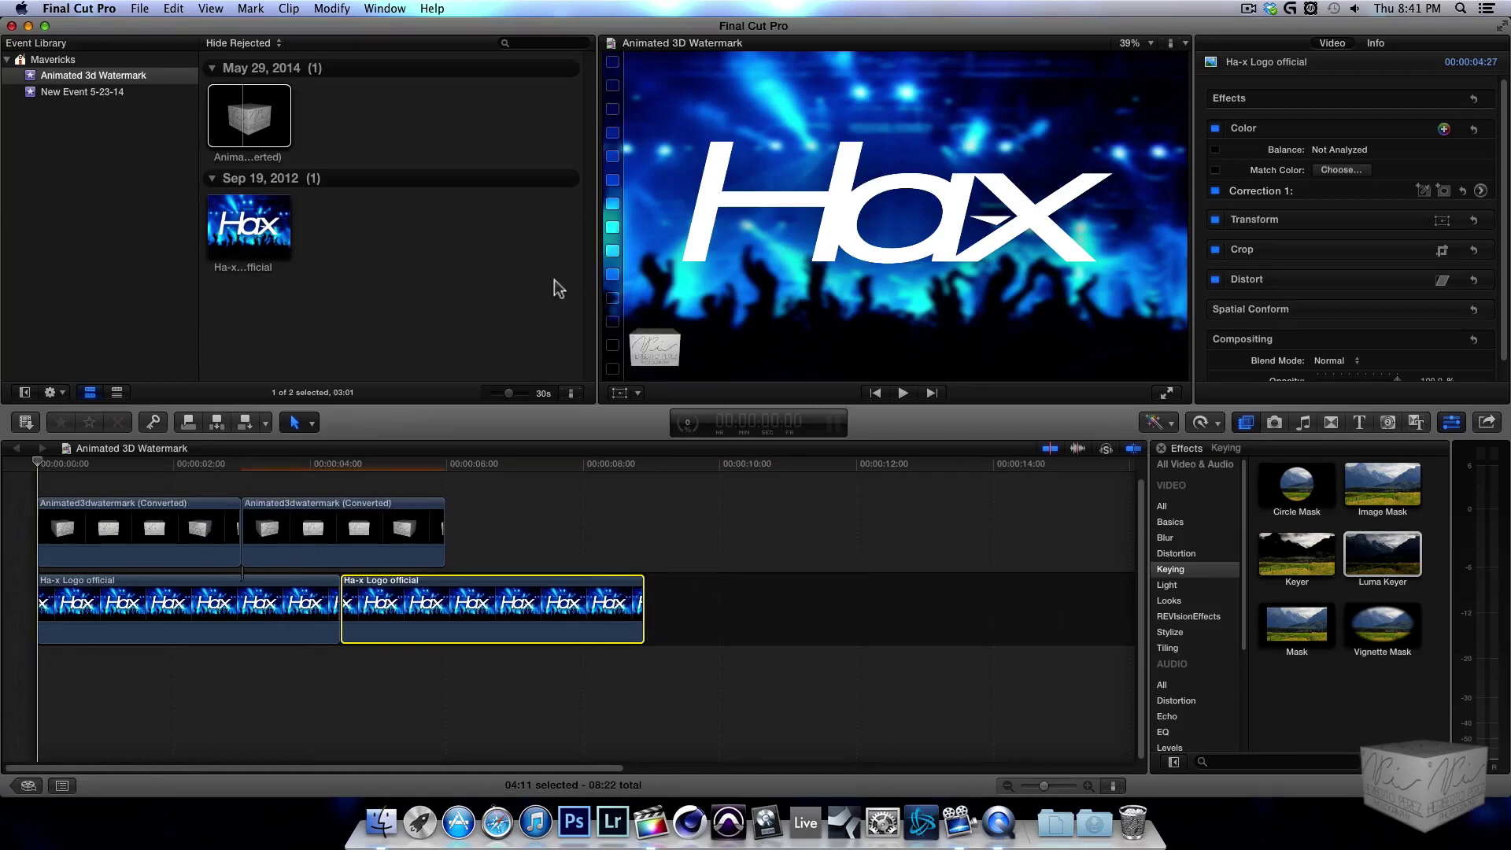
click(1168, 394)
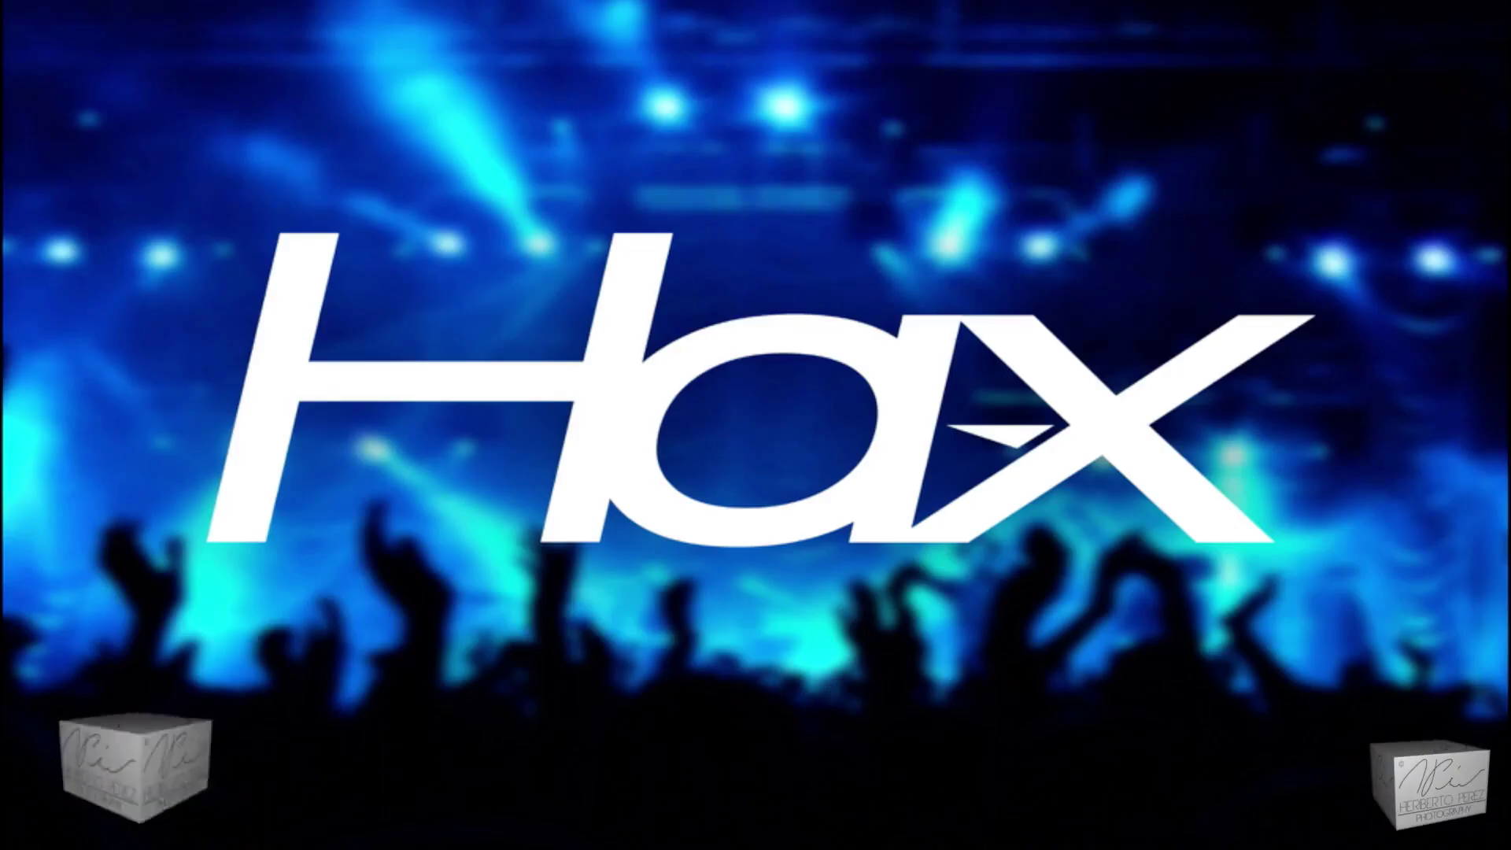